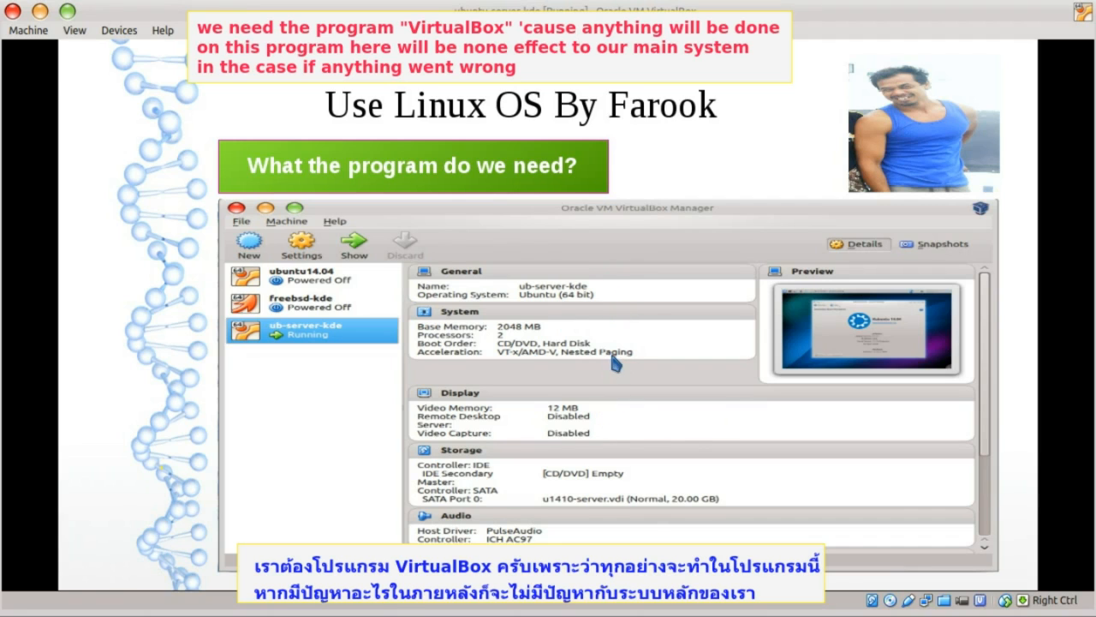
# - Advance the Impress slides to the one on downloading the Ubuntu Server ISO
pyautogui.click(601, 432)
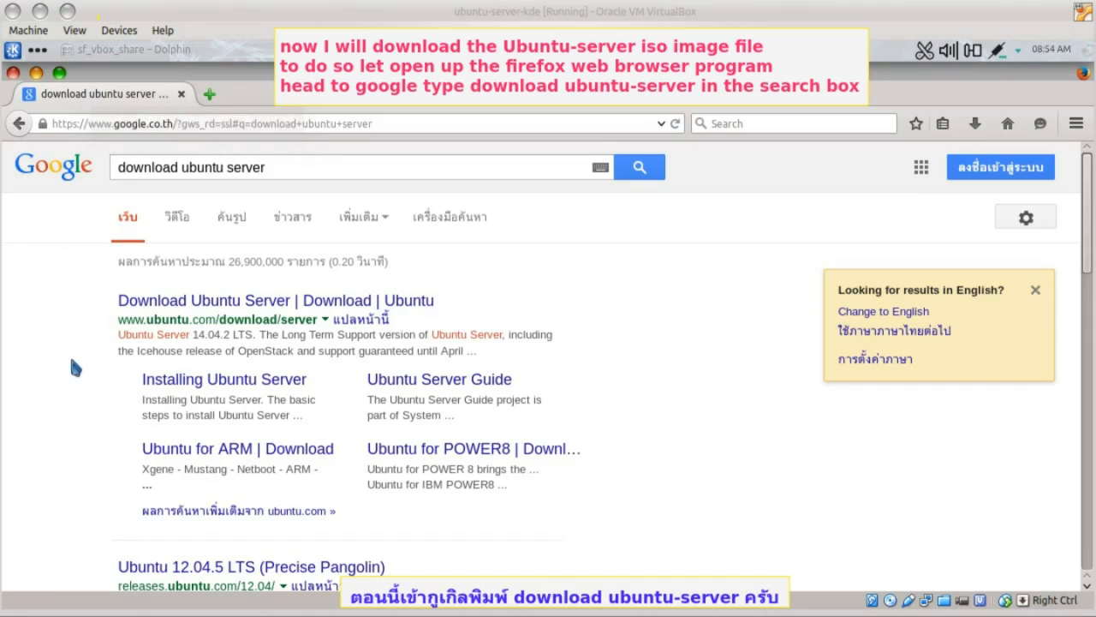
# - Download ubuntu-14.04.2-server-amd64.iso from ubuntu.com and save it to the Desktop
pyautogui.keyDown('ctrl'); pyautogui.click(171, 300); pyautogui.keyUp('ctrl')
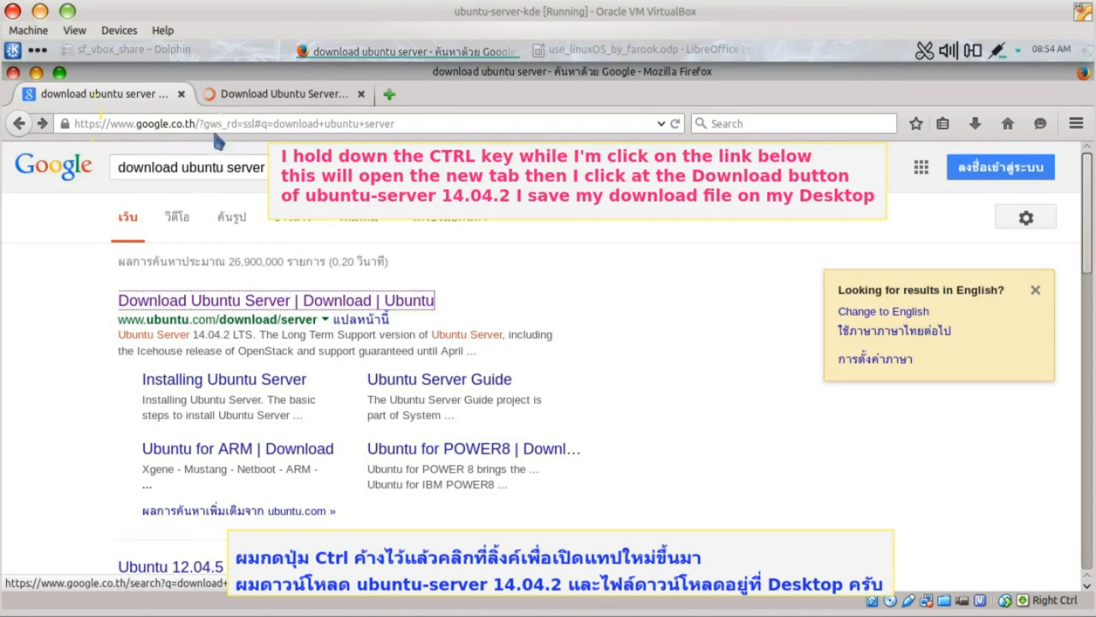
pyautogui.click(214, 95)
pyautogui.scroll(-2, 332, 428)
pyautogui.click(771, 416)
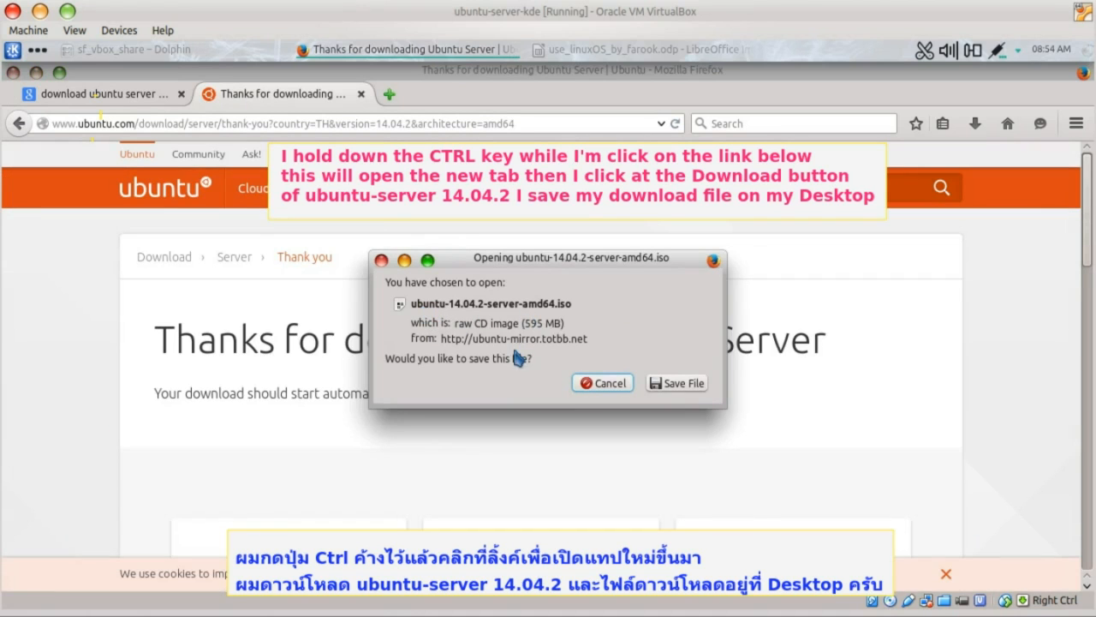
pyautogui.click(677, 383)
pyautogui.click(302, 300)
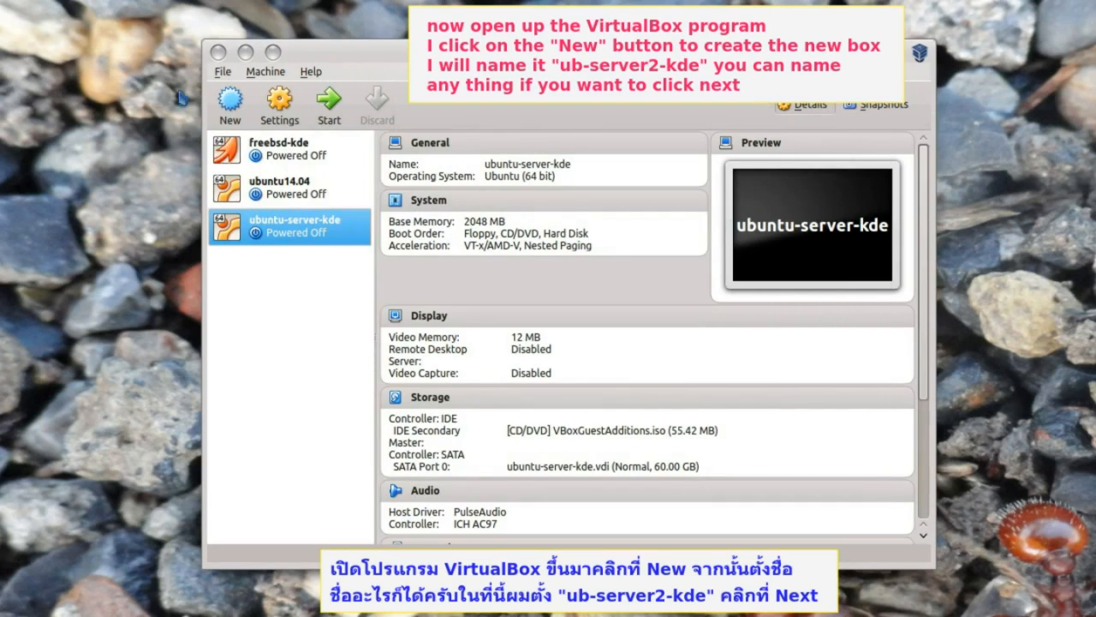
# - Start a new virtual machine named ub-server2-kde with 2048 MB of memory
pyautogui.click(233, 118)
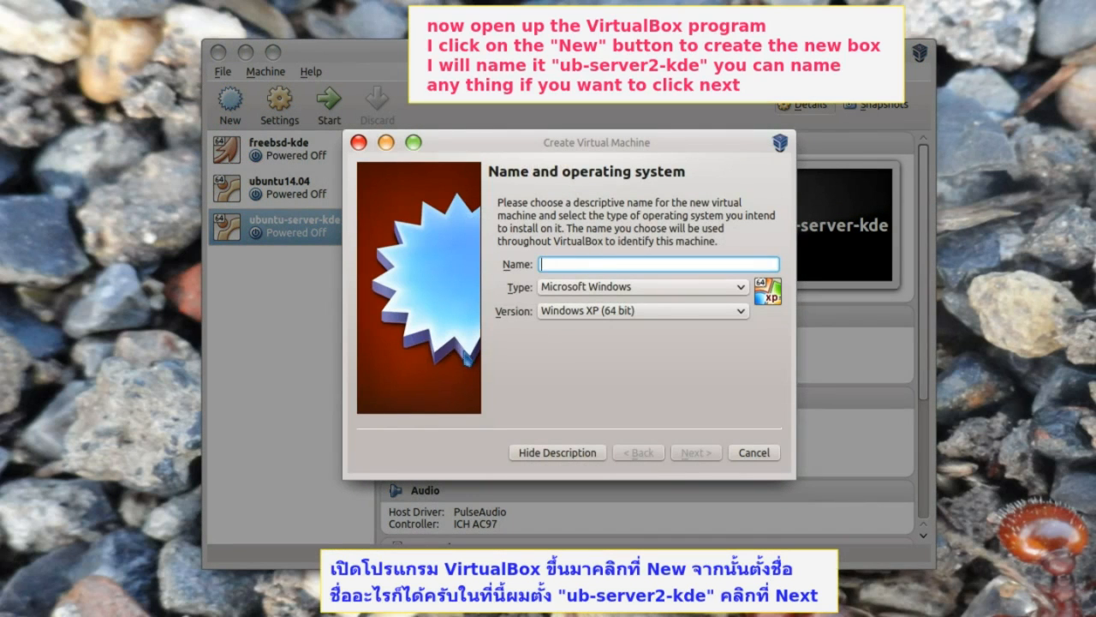
pyautogui.write('ub-server2-kde')
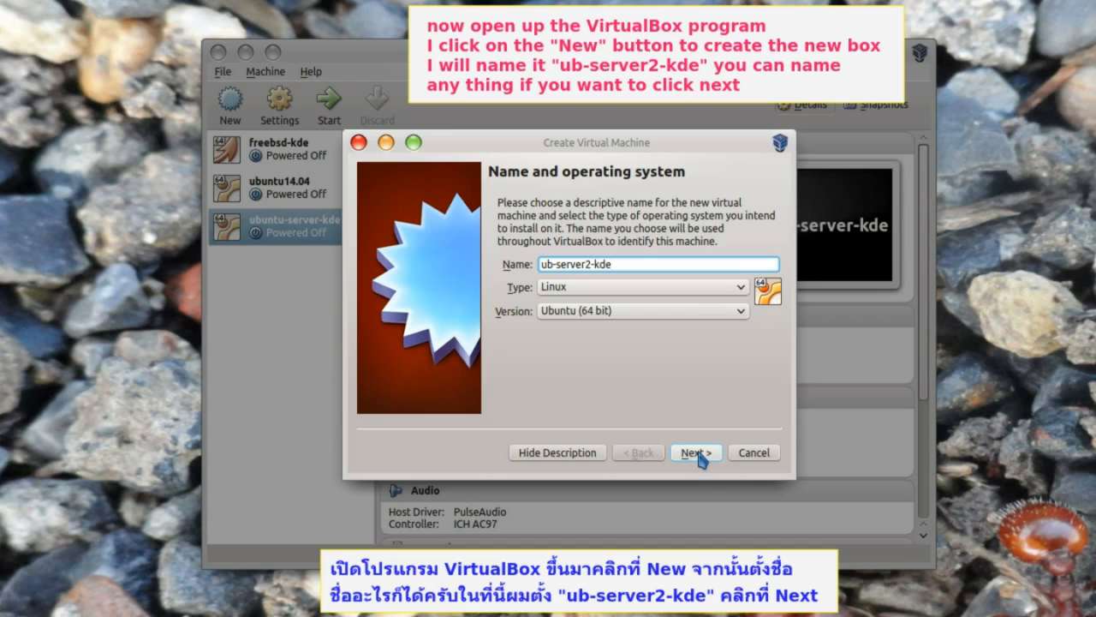
pyautogui.click(698, 453)
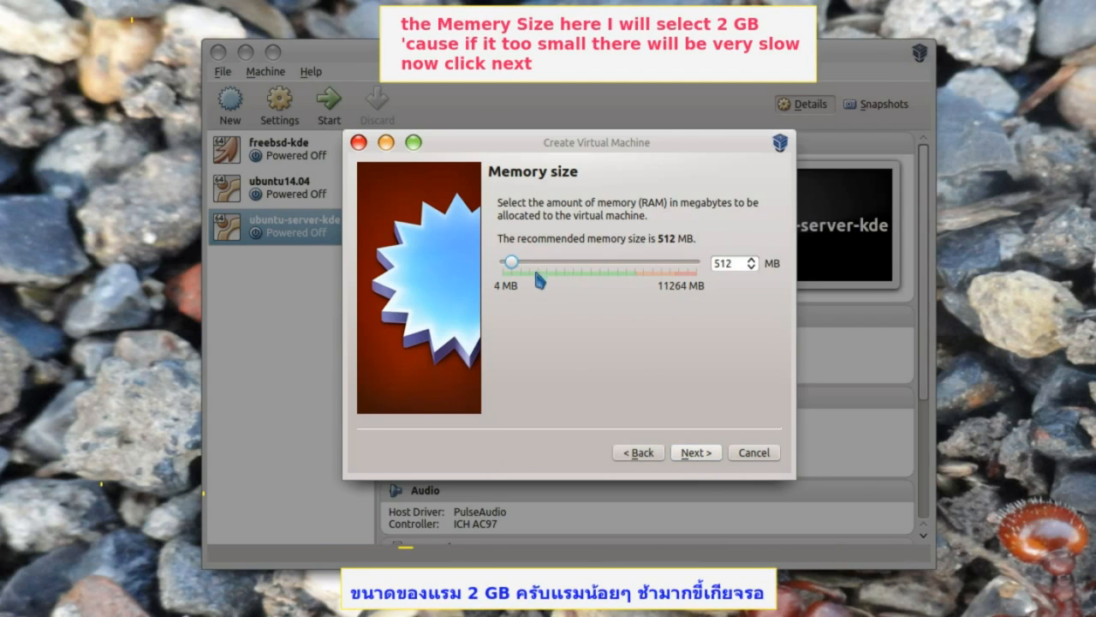
pyautogui.moveTo(516, 266); pyautogui.dragTo(539, 266)
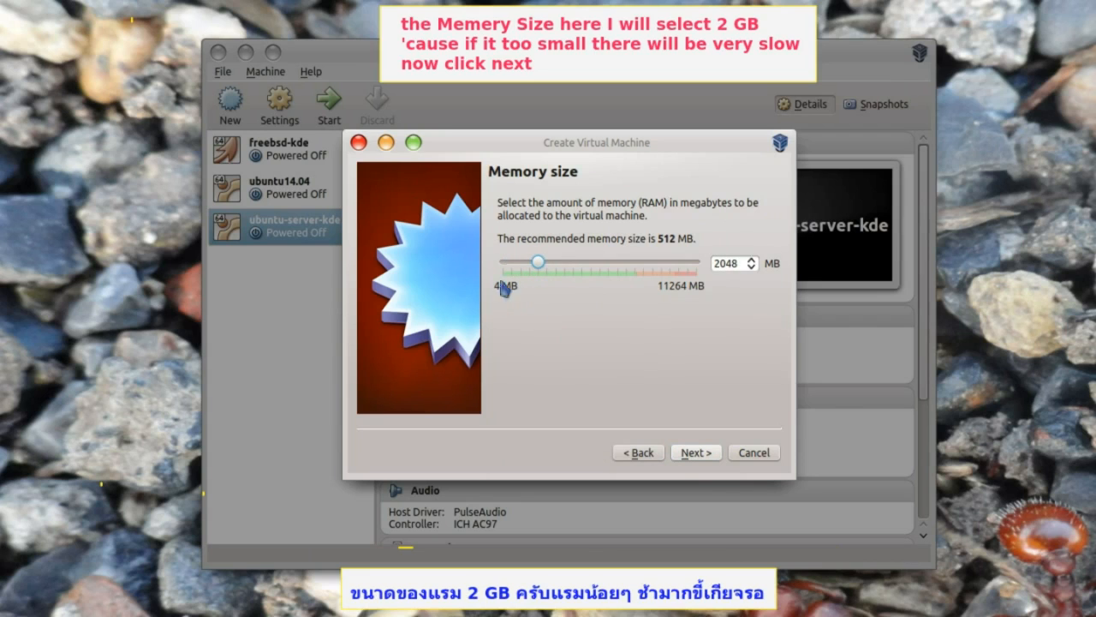
pyautogui.click(695, 453)
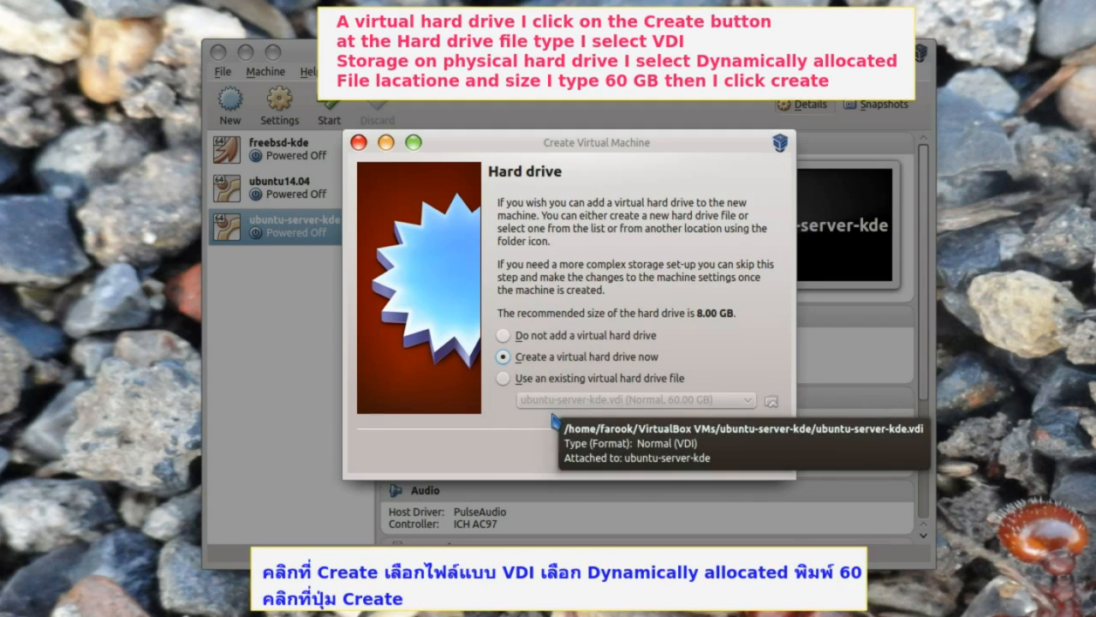
# - Create a 60 GB dynamically allocated VDI hard disk for the machine
pyautogui.click(696, 453)
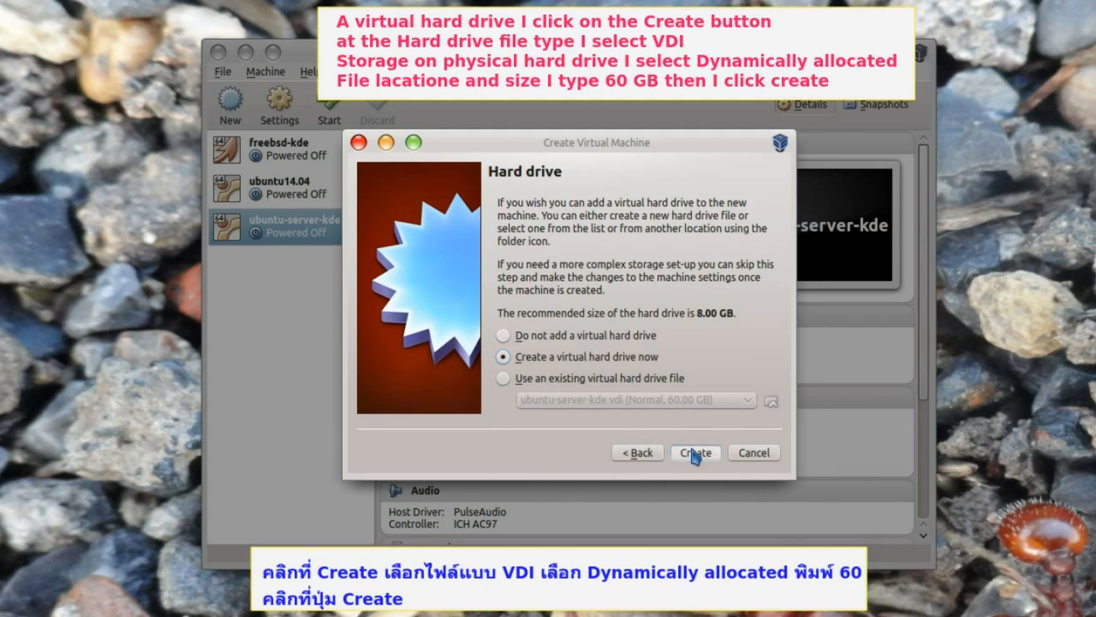
pyautogui.click(705, 469)
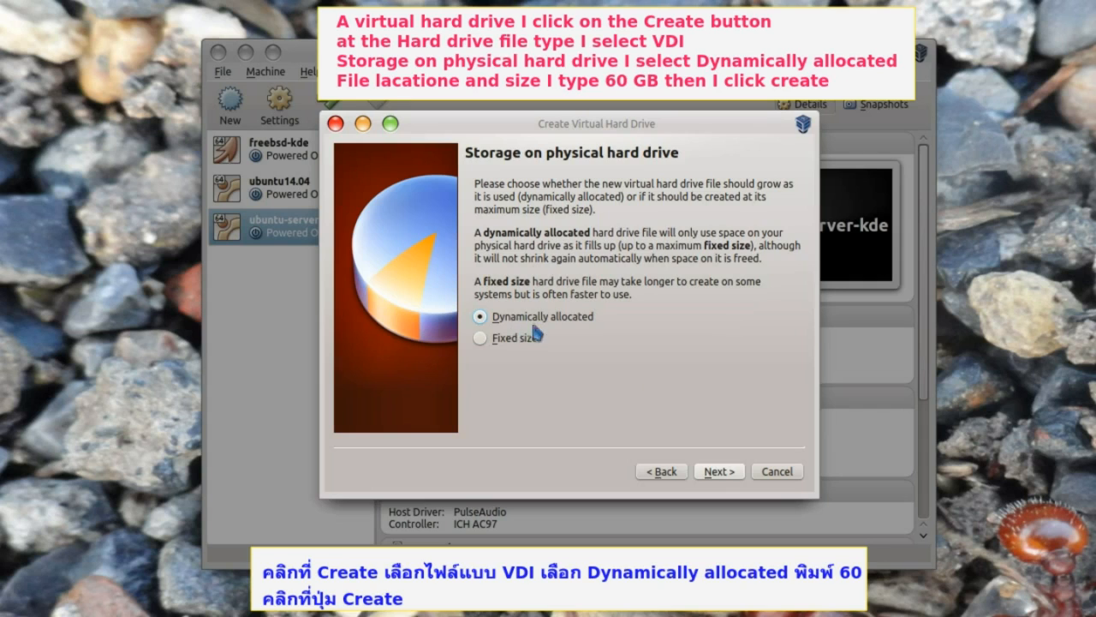
pyautogui.click(719, 471)
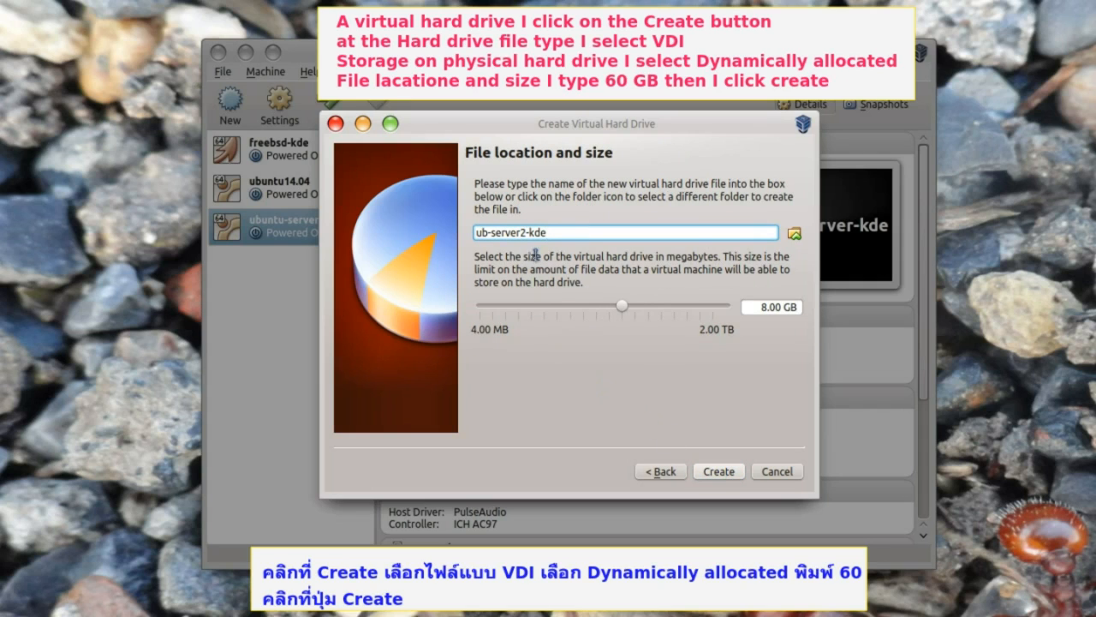
pyautogui.doubleClick(764, 307)
pyautogui.write('60')
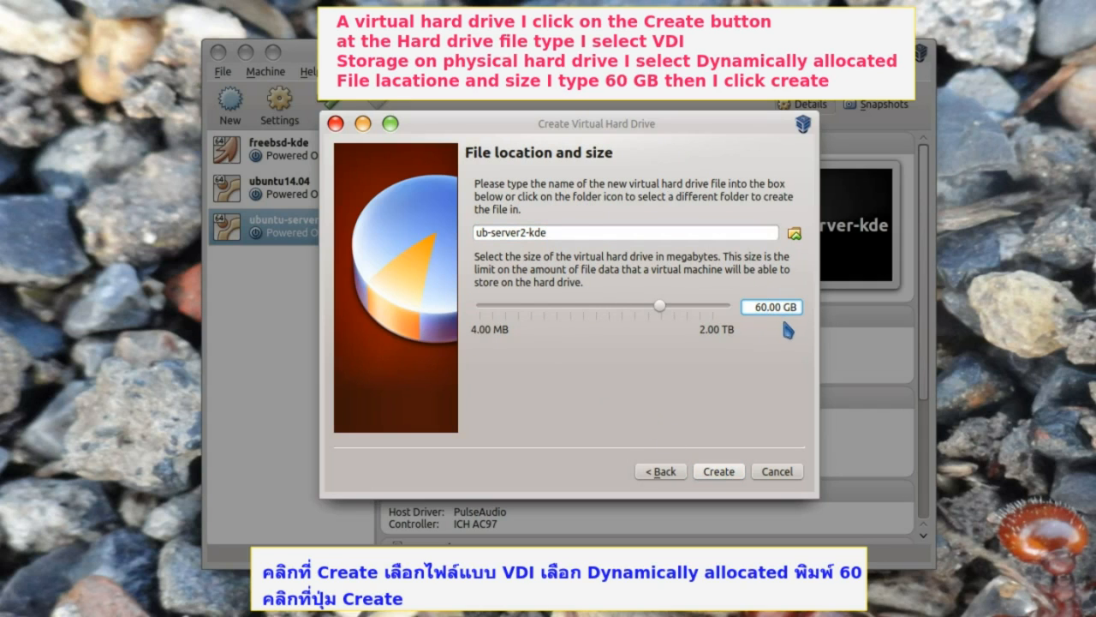
pyautogui.click(718, 471)
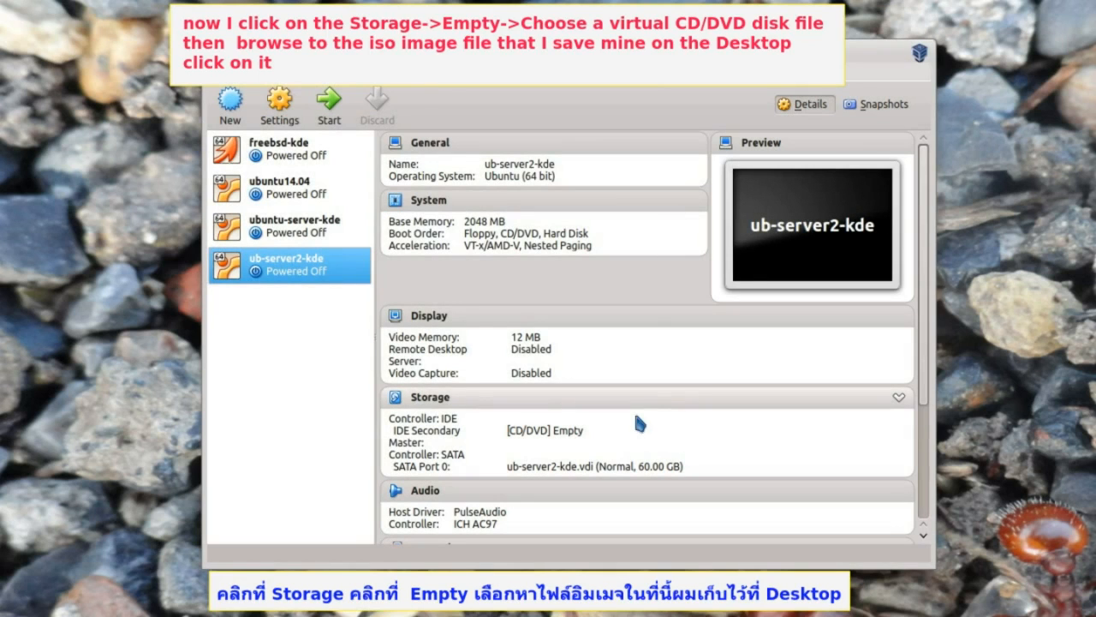
# - Attach the Desktop's ubuntu-14.04.2-server-amd64.iso to ub-server2-kde's CD/DVD drive, keeping NAT networking
pyautogui.click(431, 397)
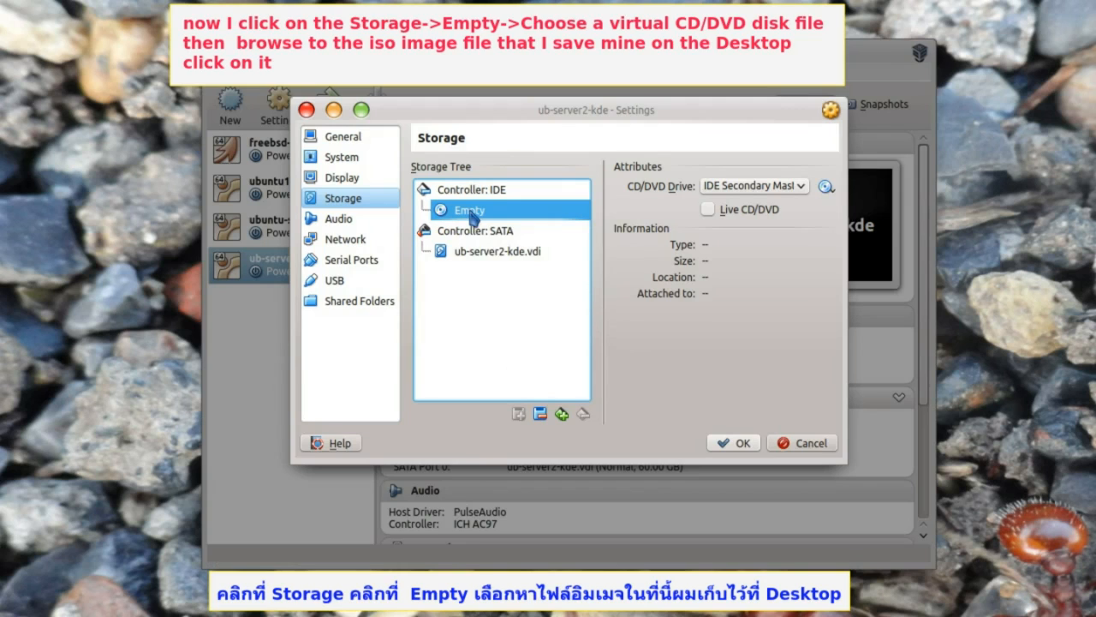
pyautogui.click(825, 186)
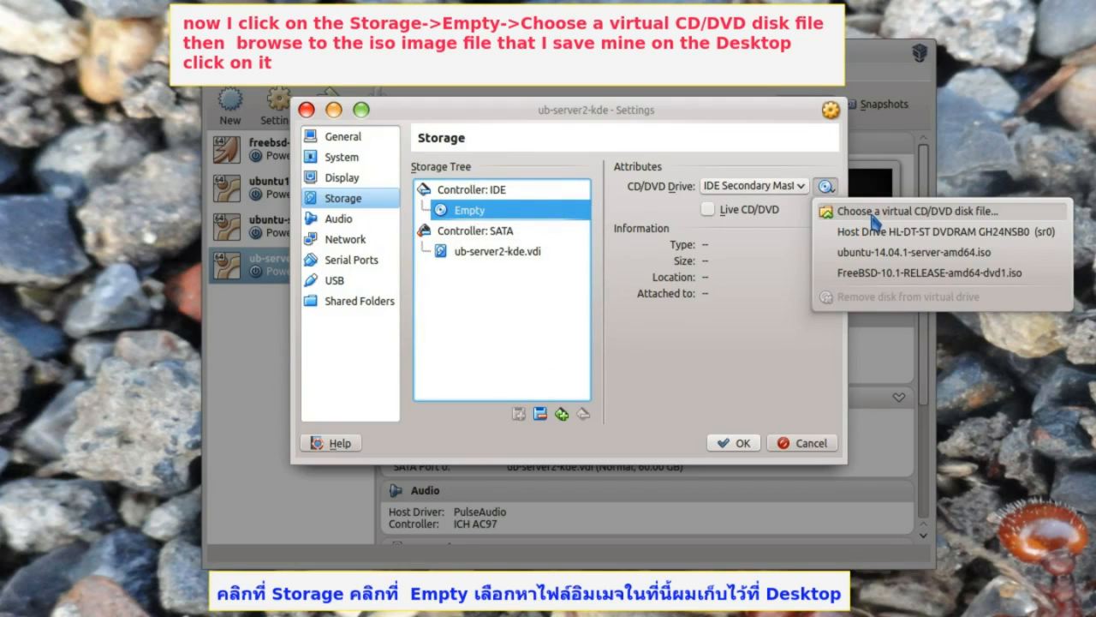
pyautogui.click(874, 212)
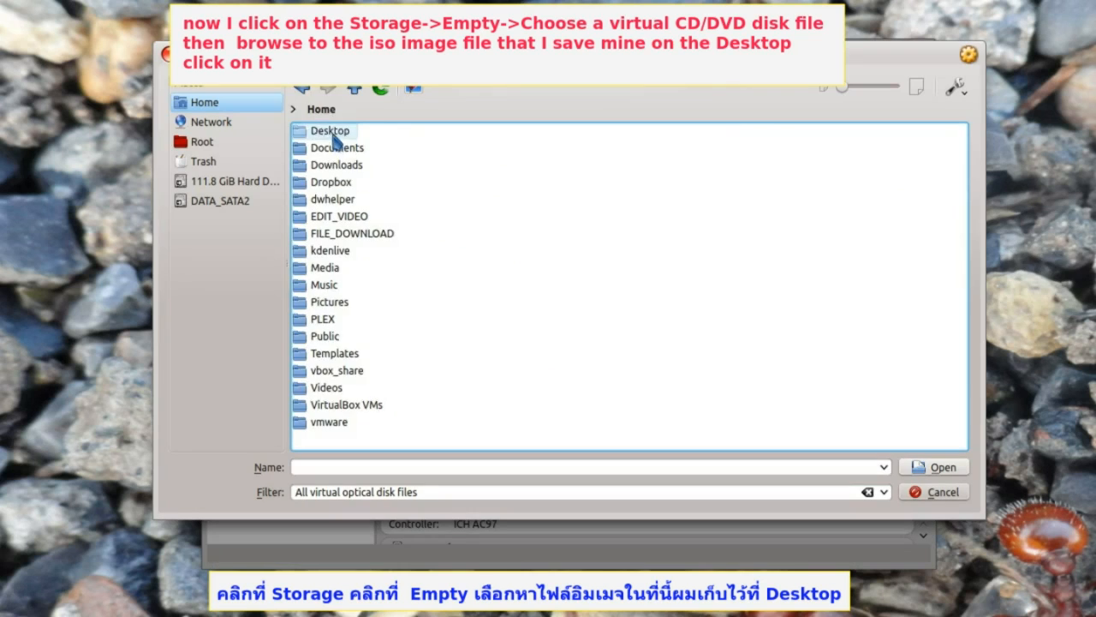
pyautogui.click(332, 130)
pyautogui.doubleClick(353, 149)
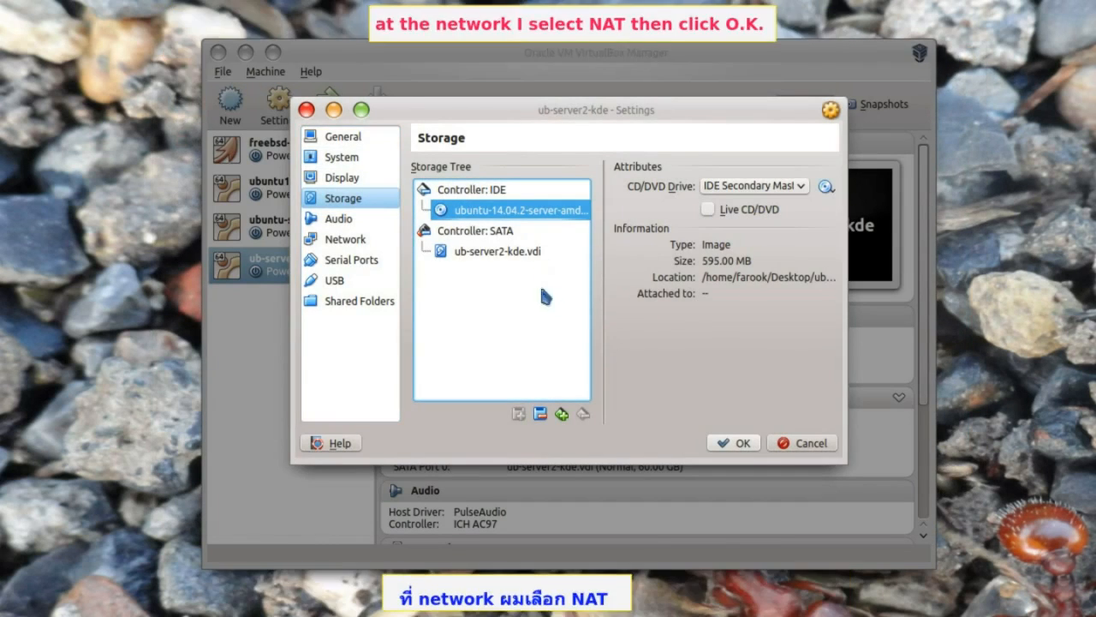
pyautogui.click(338, 239)
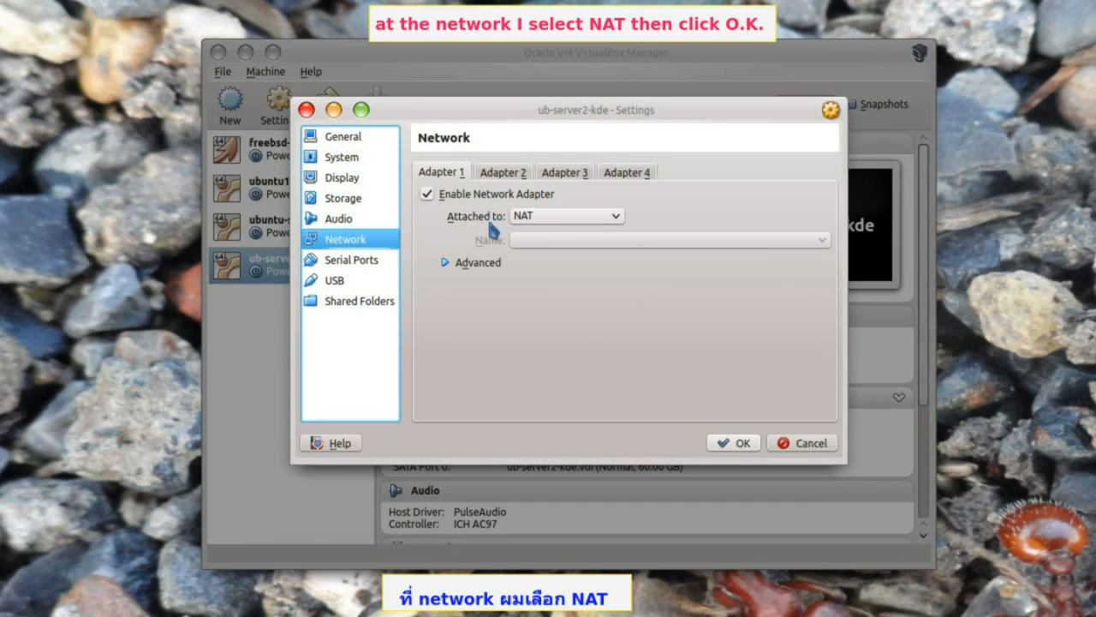
pyautogui.click(730, 444)
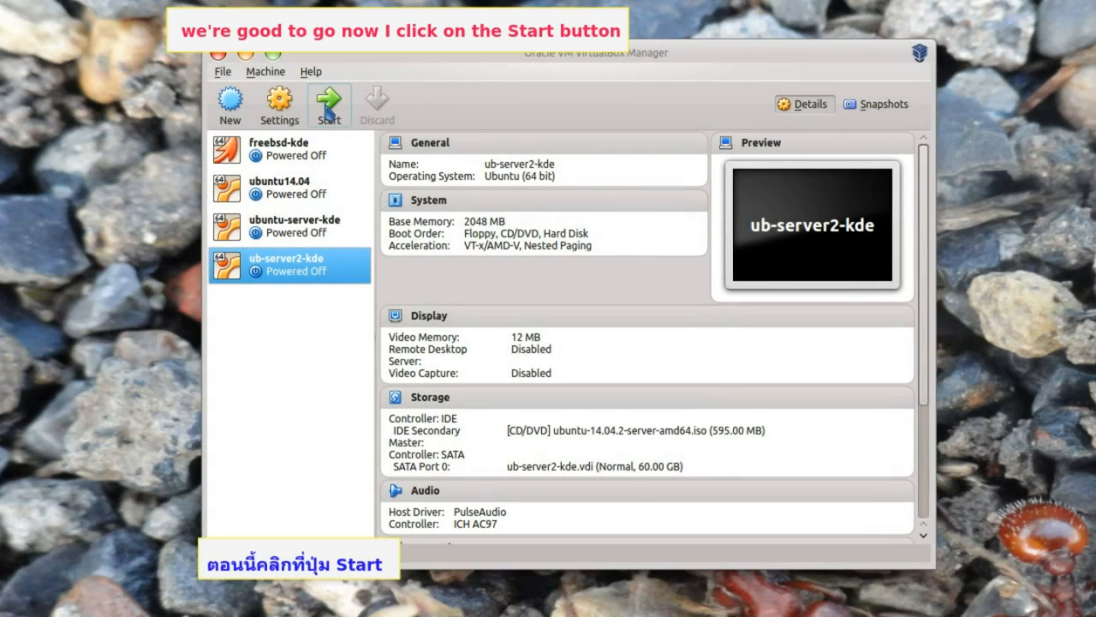
# - Boot ub-server2-kde and accept English, United States and the English (US) keyboard in the installer
pyautogui.click(328, 105)
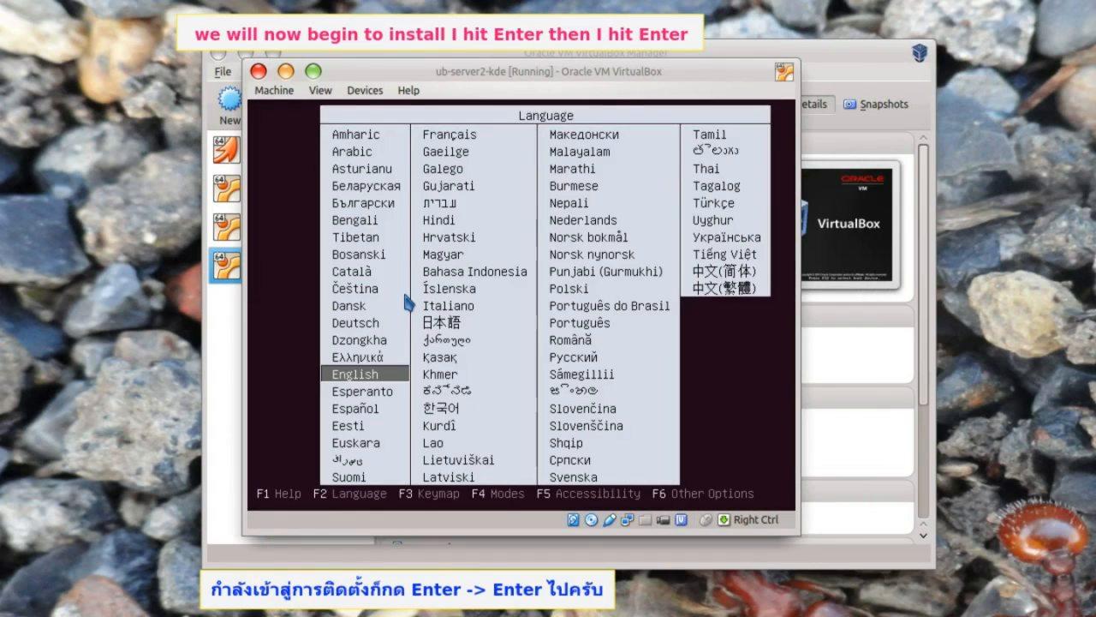
pyautogui.press('Return')
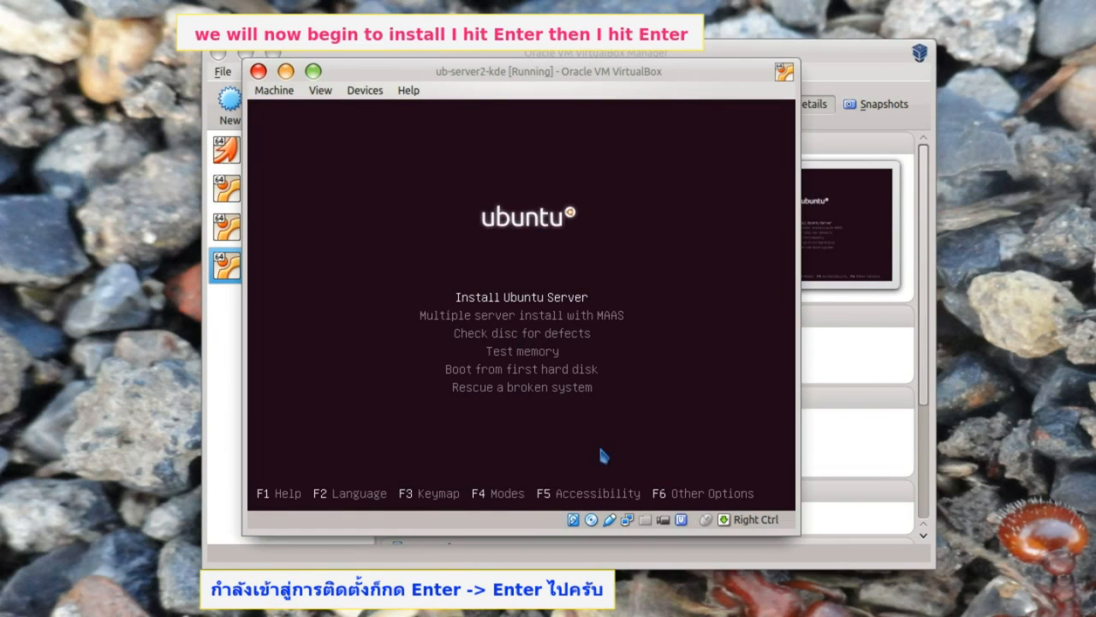
pyautogui.press('Return')
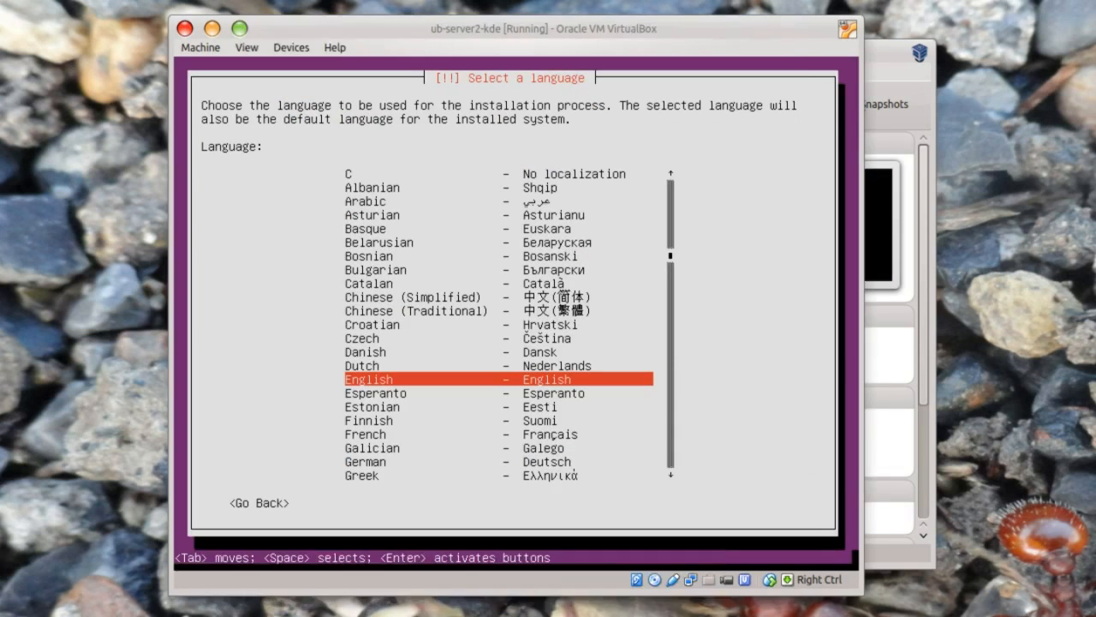
pyautogui.press('Return')
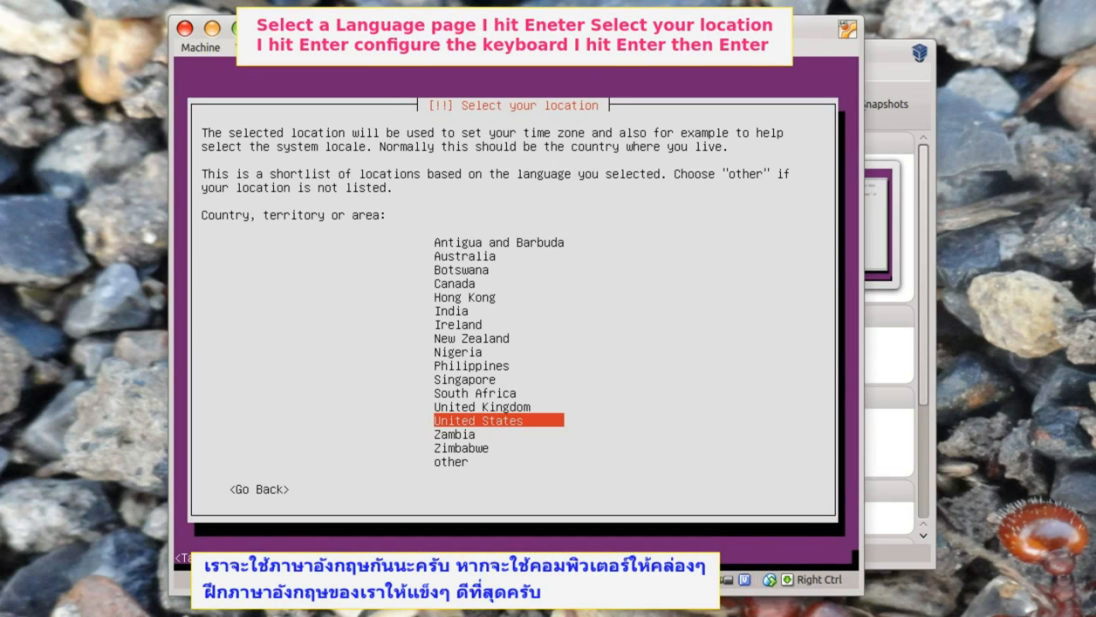
pyautogui.press('Return')
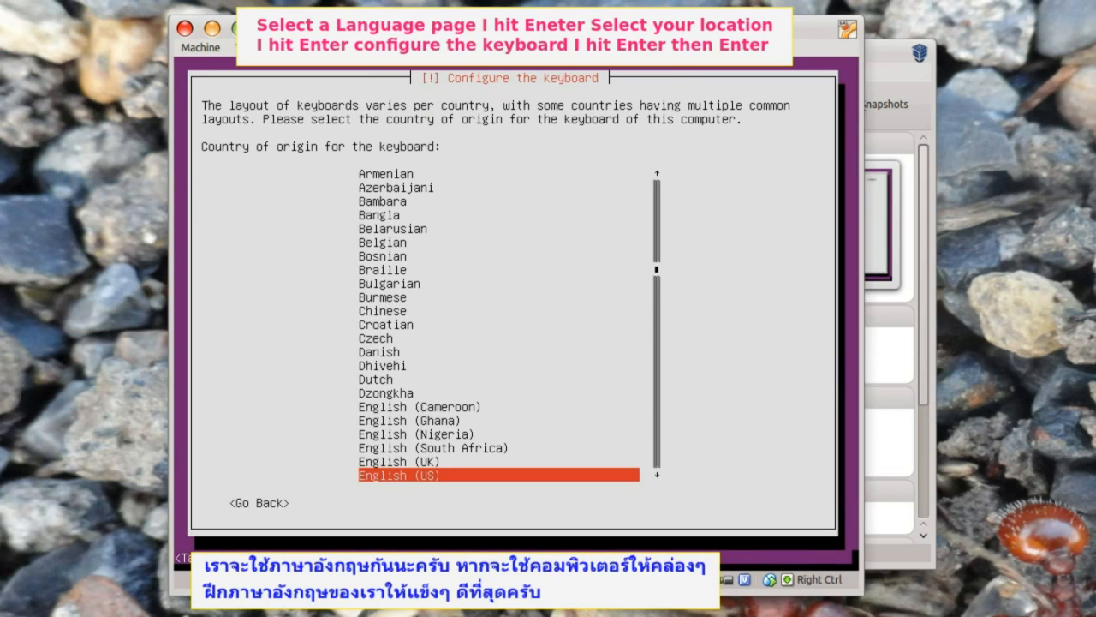
pyautogui.press('Return')
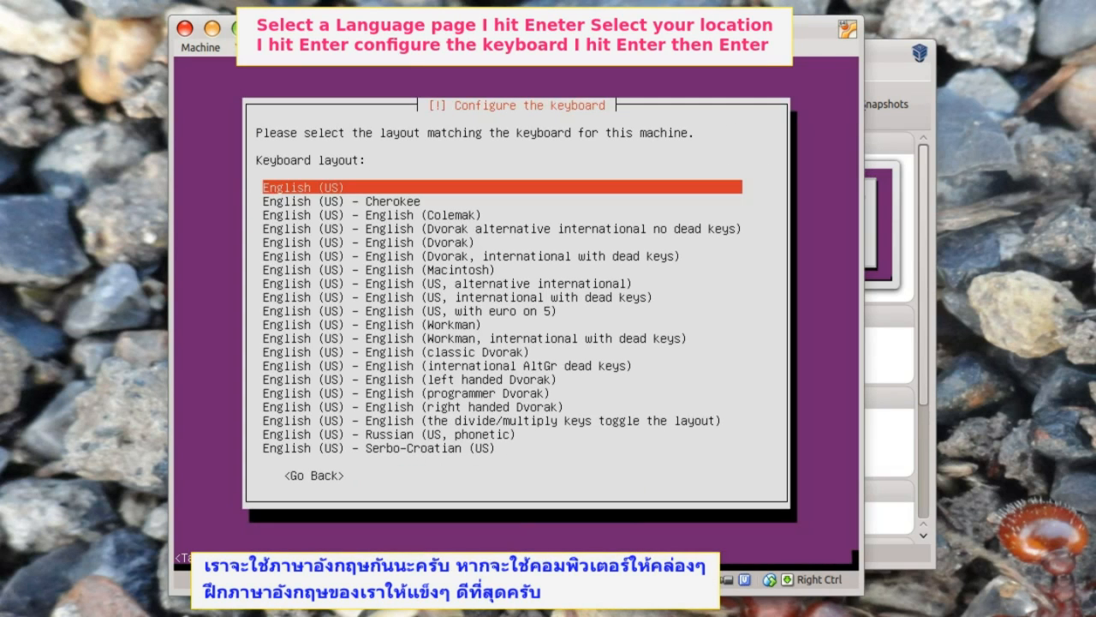
pyautogui.press('Return')
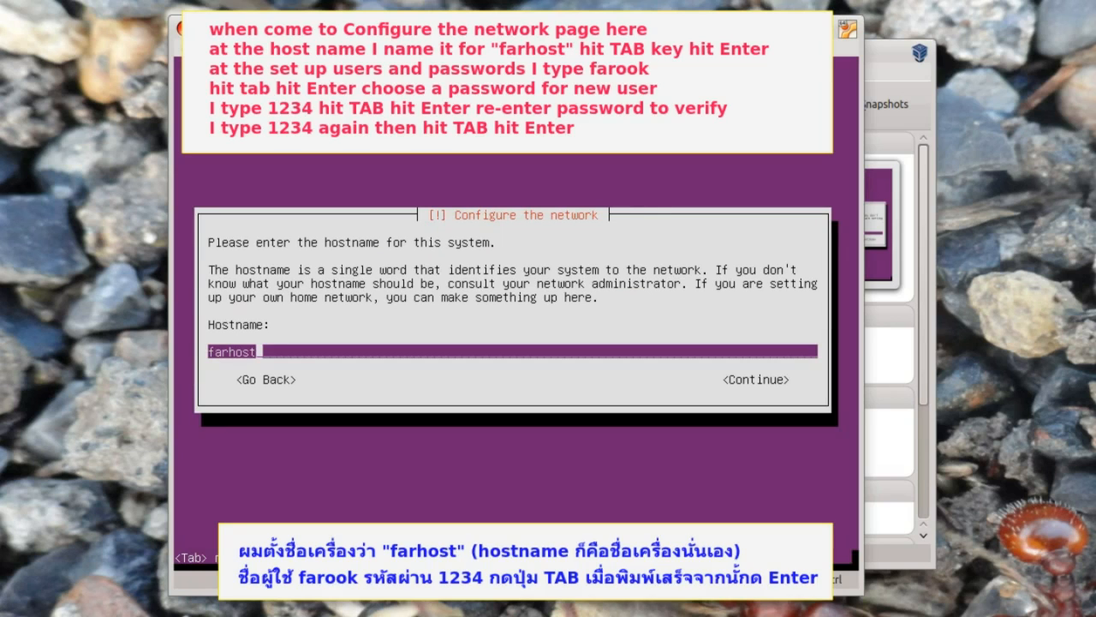
# - Confirm the hostname, enter the new user's full name and accept the suggested username
pyautogui.press('Tab')
pyautogui.press('Return')
pyautogui.write('farook')
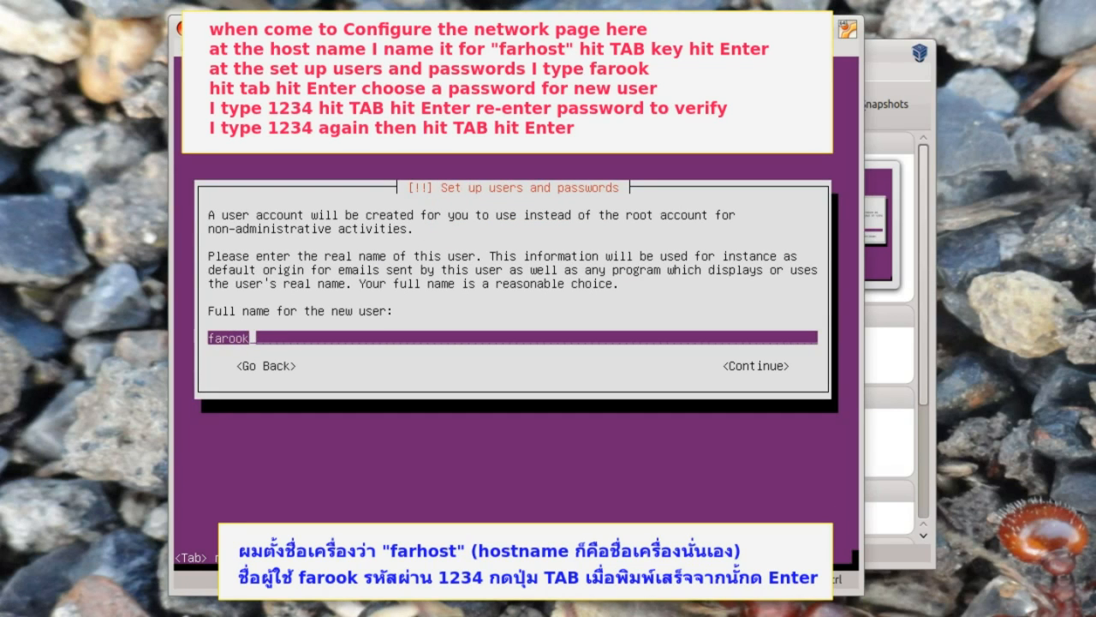
pyautogui.press('Tab')
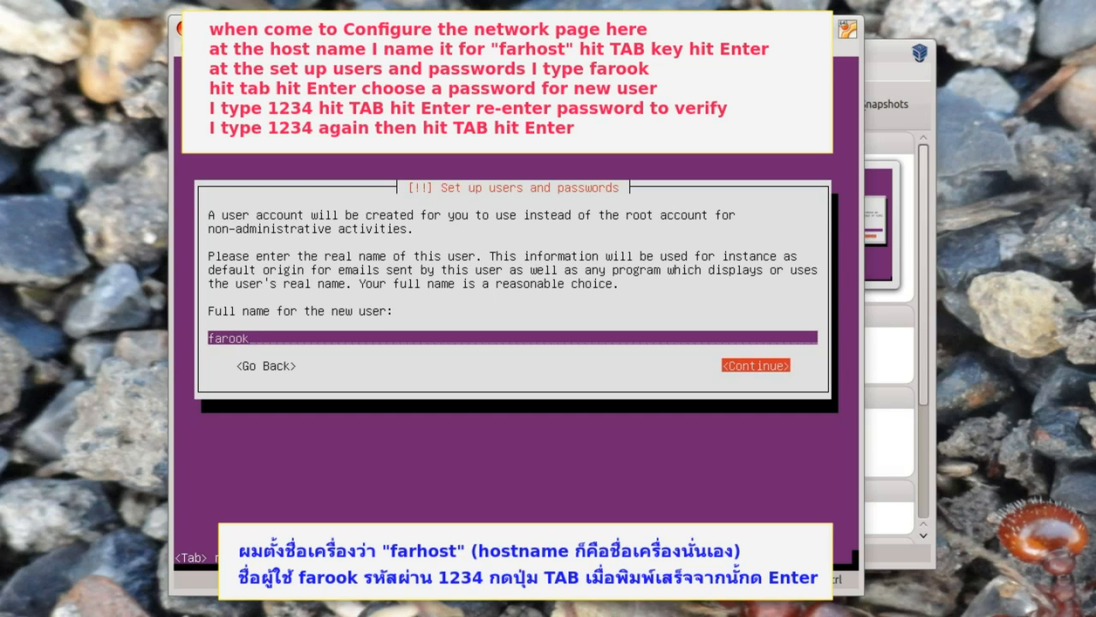
pyautogui.press('Return')
pyautogui.press('Tab')
pyautogui.press('Return')
# - Enter and re-enter the user's password, accepting it despite the weak-password warning
pyautogui.write('1234')
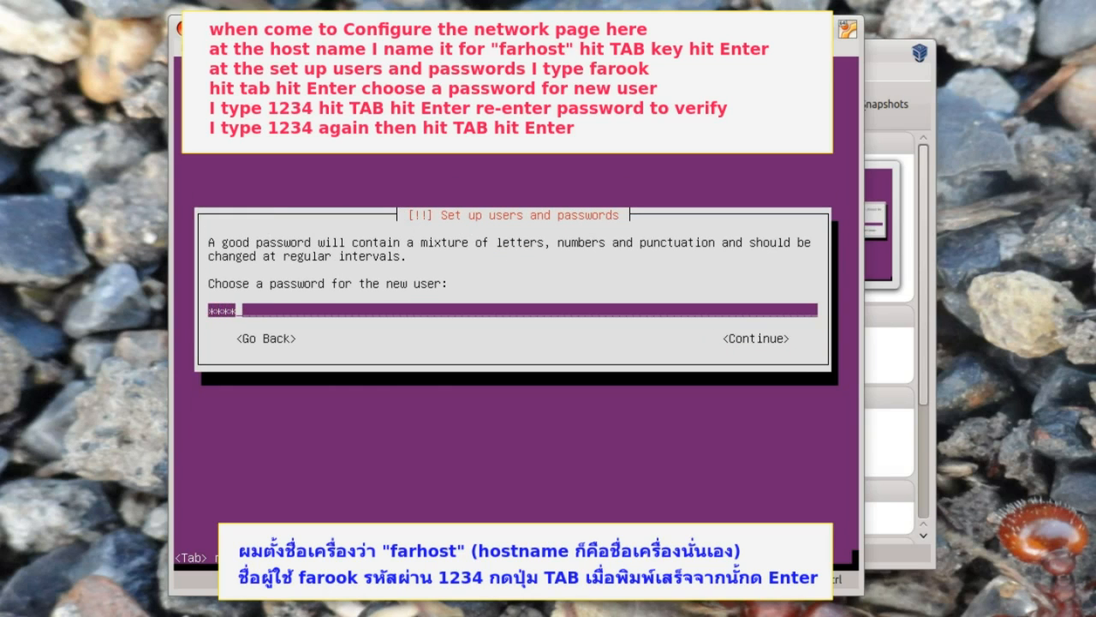
pyautogui.press('Tab')
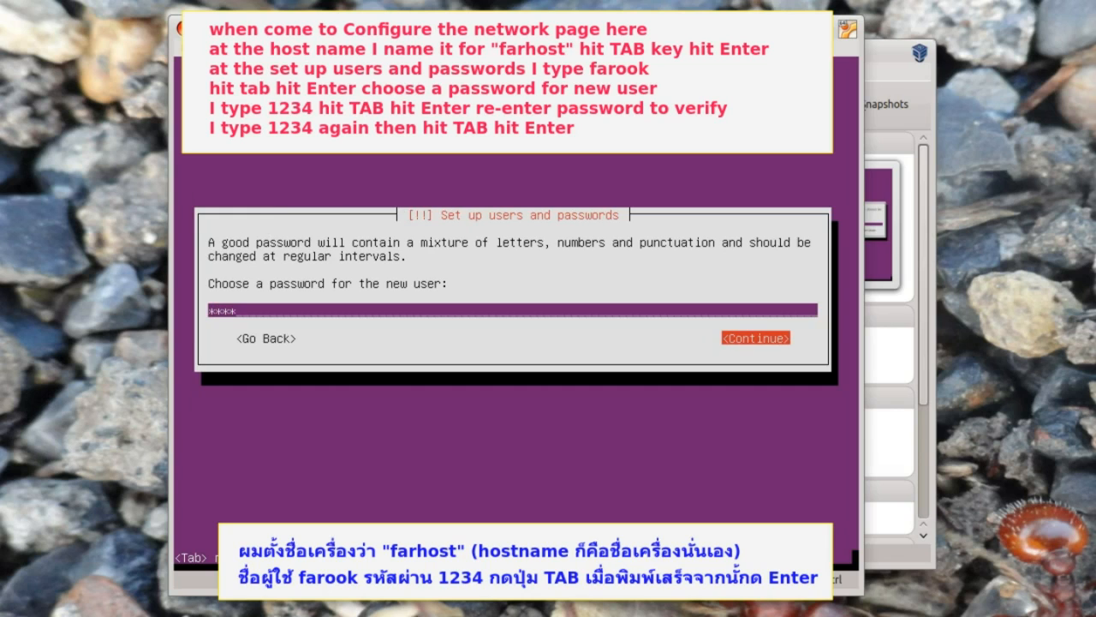
pyautogui.press('Return')
pyautogui.write('1234')
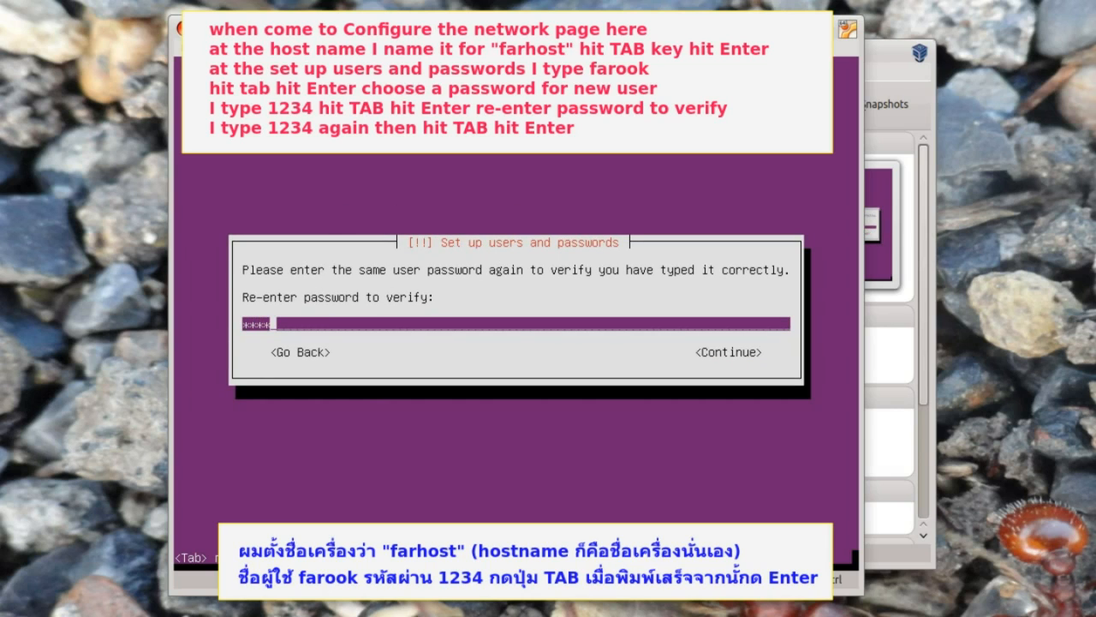
pyautogui.press('Tab')
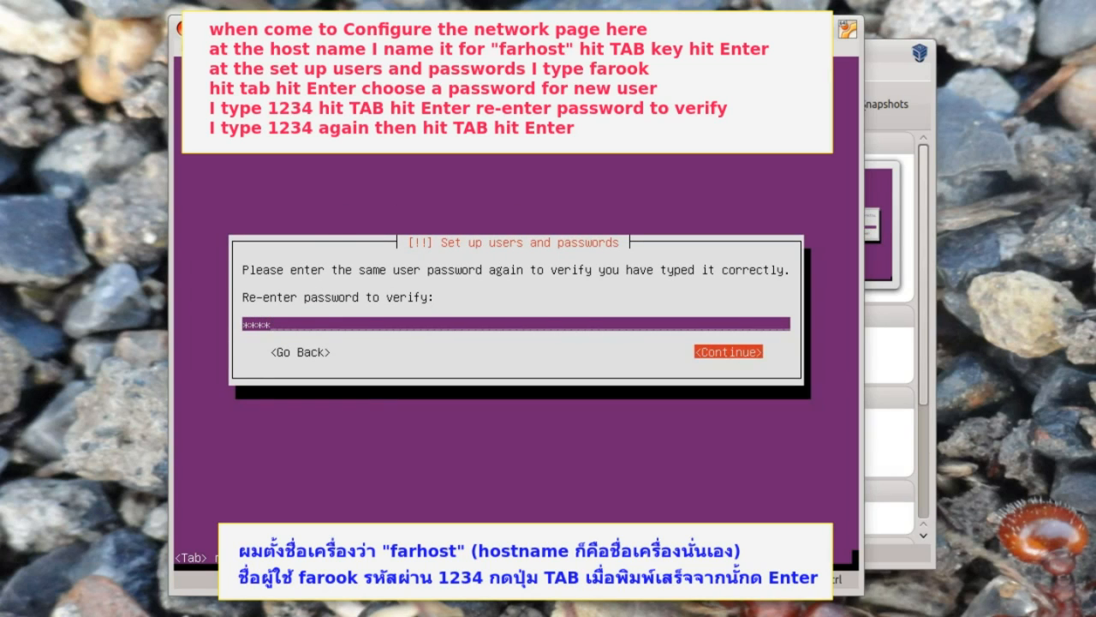
pyautogui.press('Return')
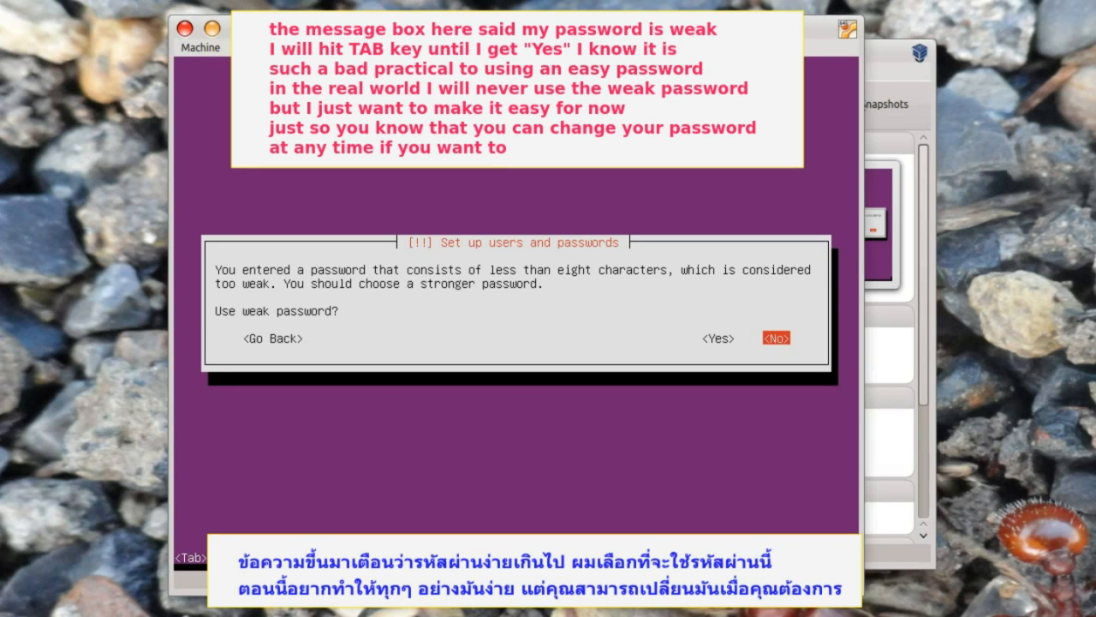
pyautogui.press('Tab')
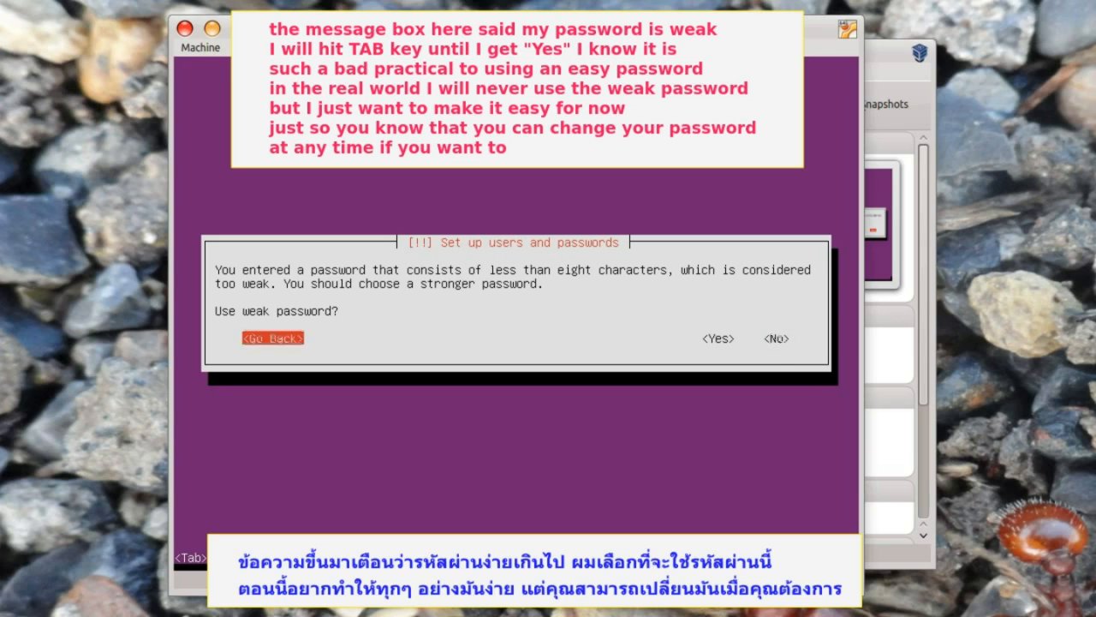
pyautogui.press('Tab')
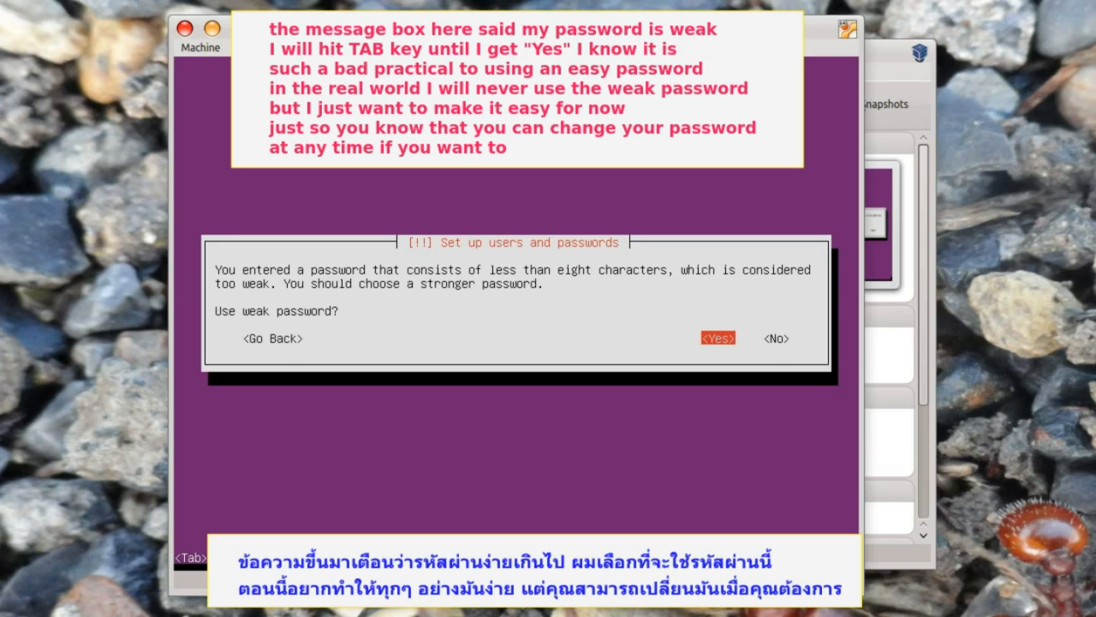
pyautogui.press('Return')
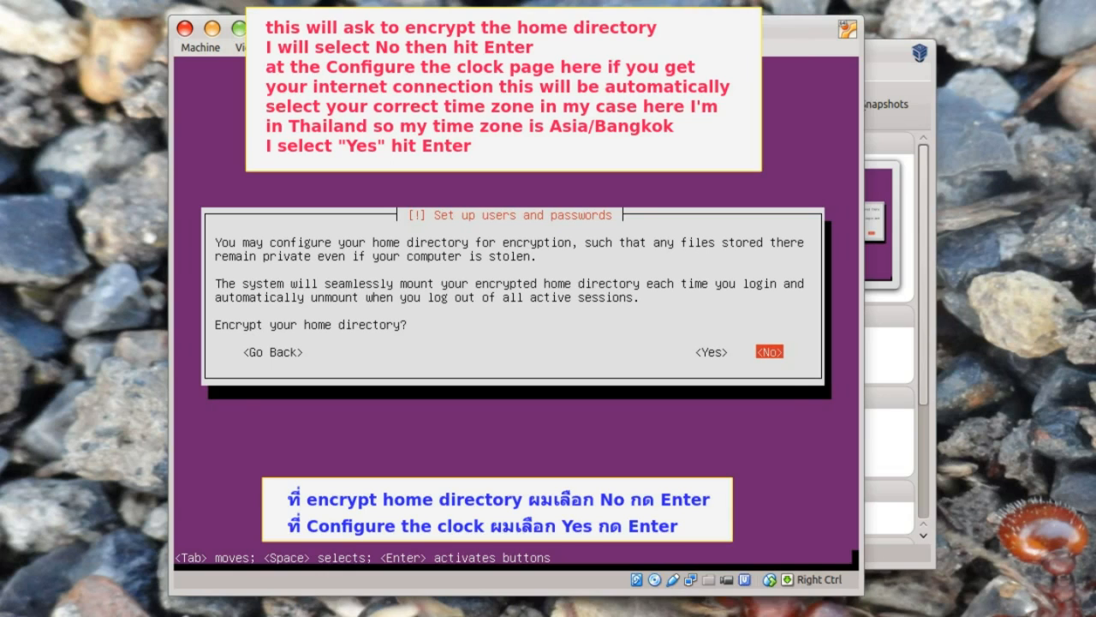
# - Answer No to home directory encryption and keep Asia/Bangkok as the time zone
pyautogui.press('Return')
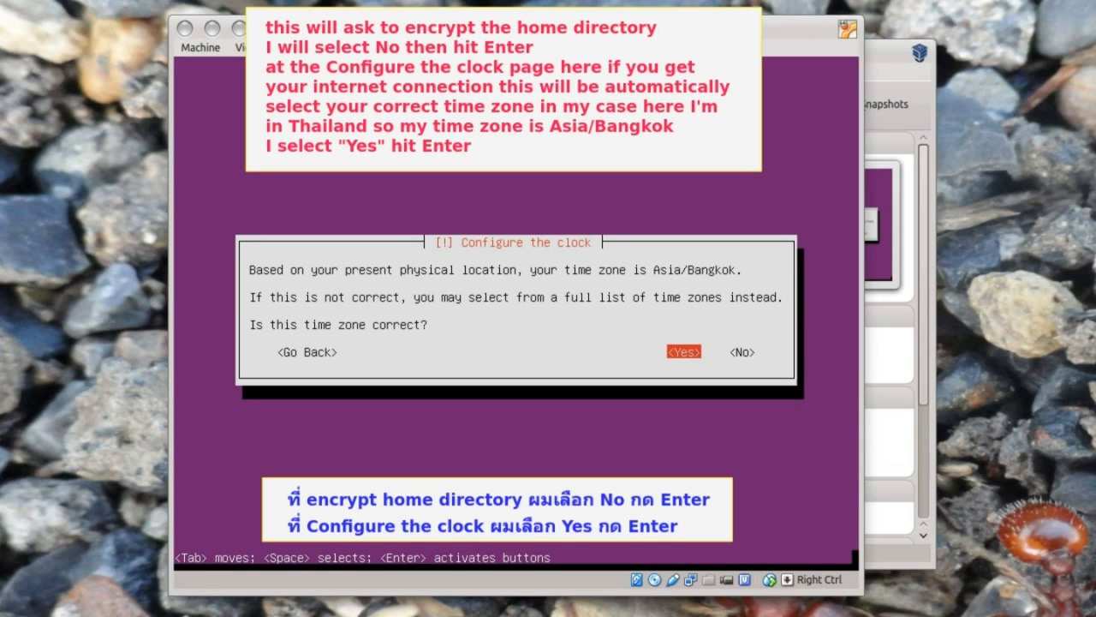
pyautogui.press('Return')
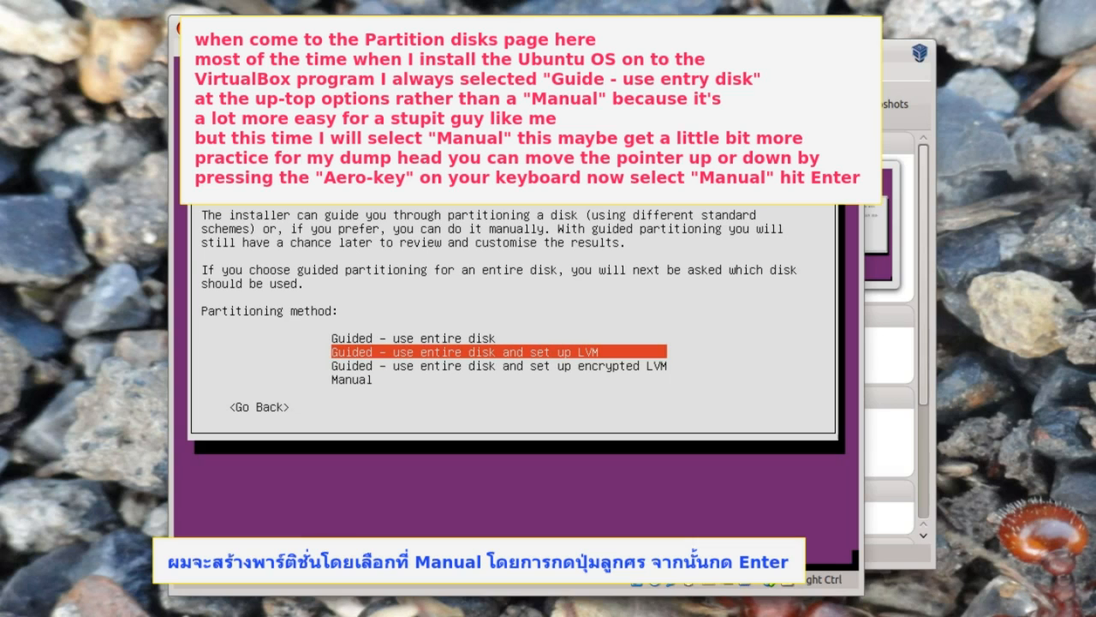
# - Choose Manual partitioning and write an empty partition table to the 64.4 GB VBOX disk
pyautogui.press('Down')
pyautogui.press('Down')
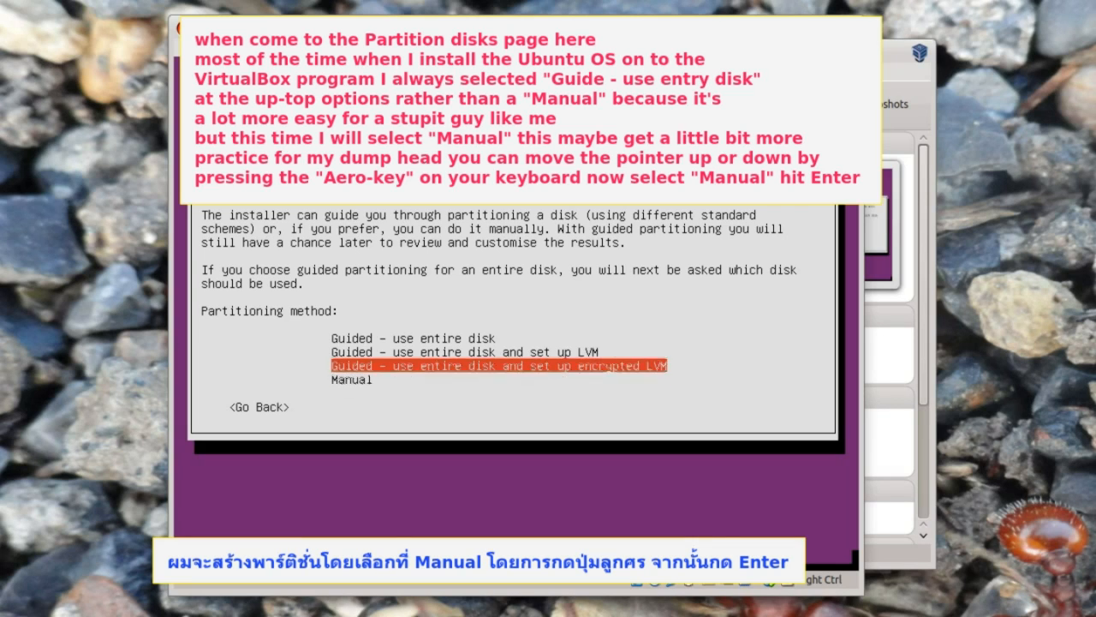
pyautogui.press('Return')
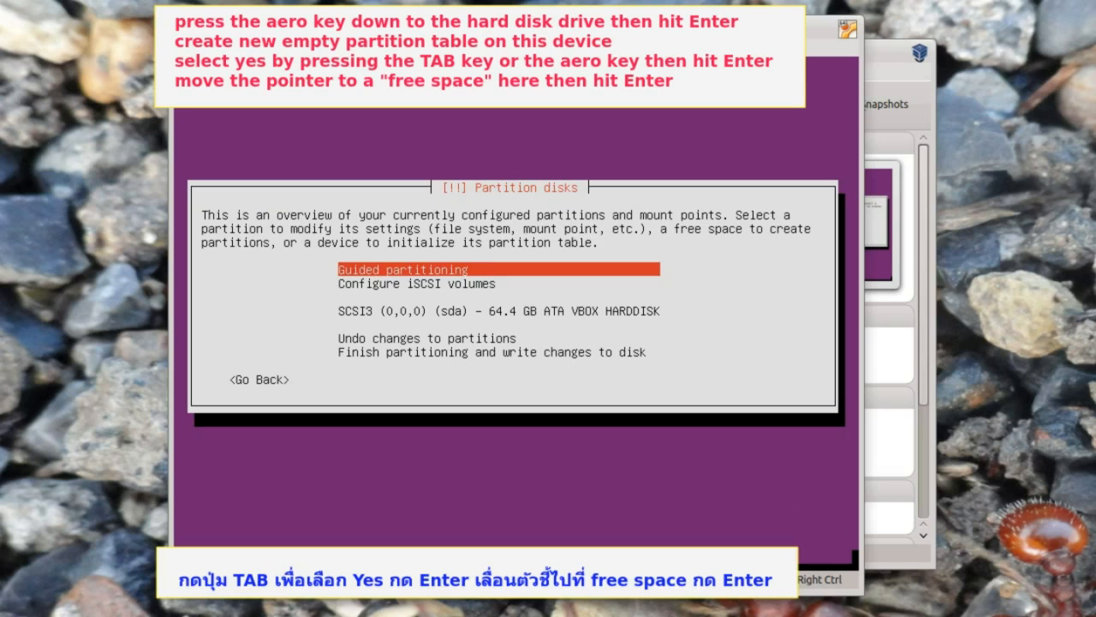
pyautogui.press('Down')
pyautogui.press('Down')
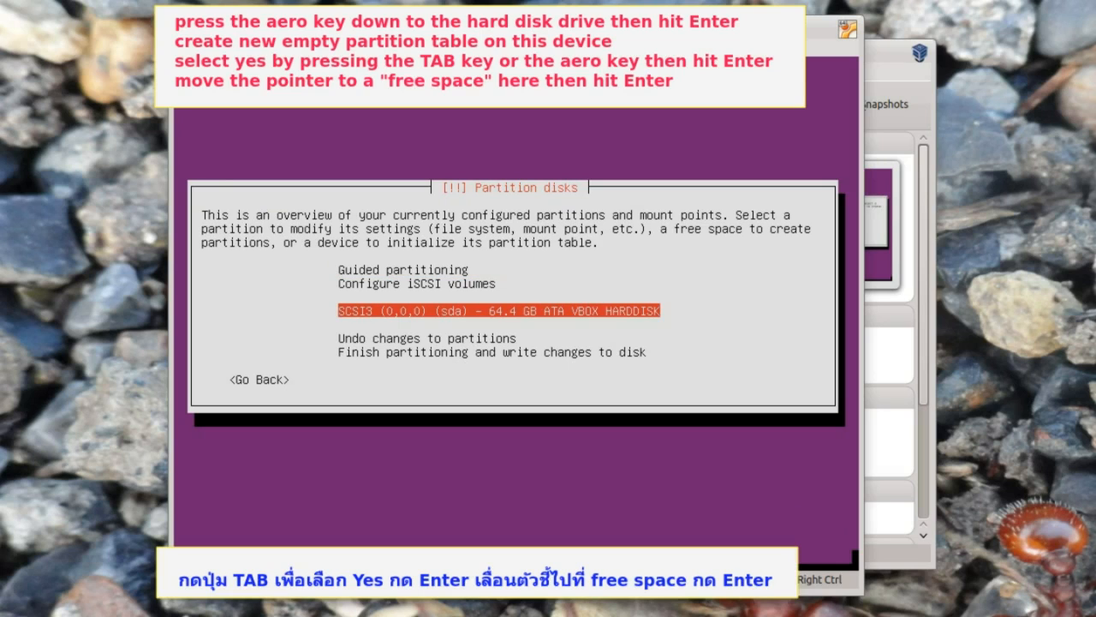
pyautogui.press('Return')
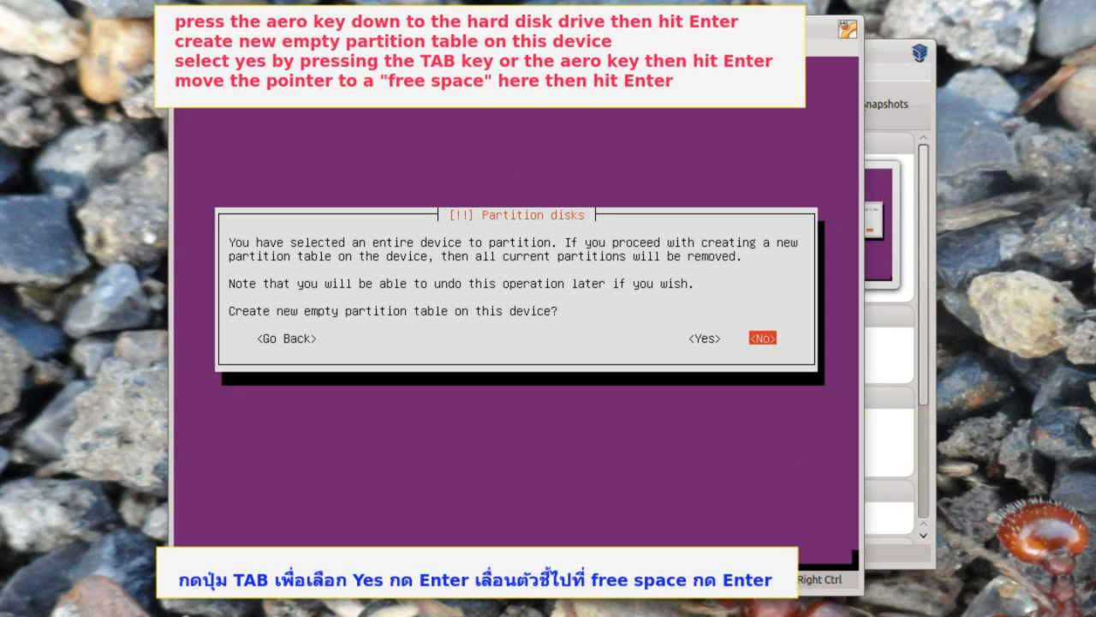
pyautogui.press('Left')
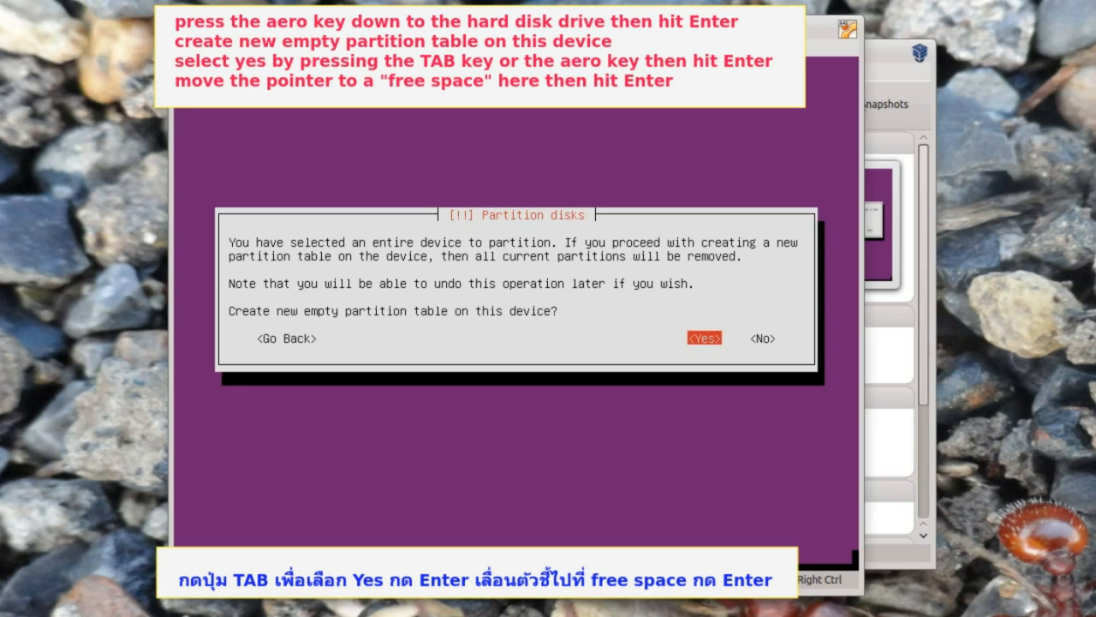
pyautogui.press('Return')
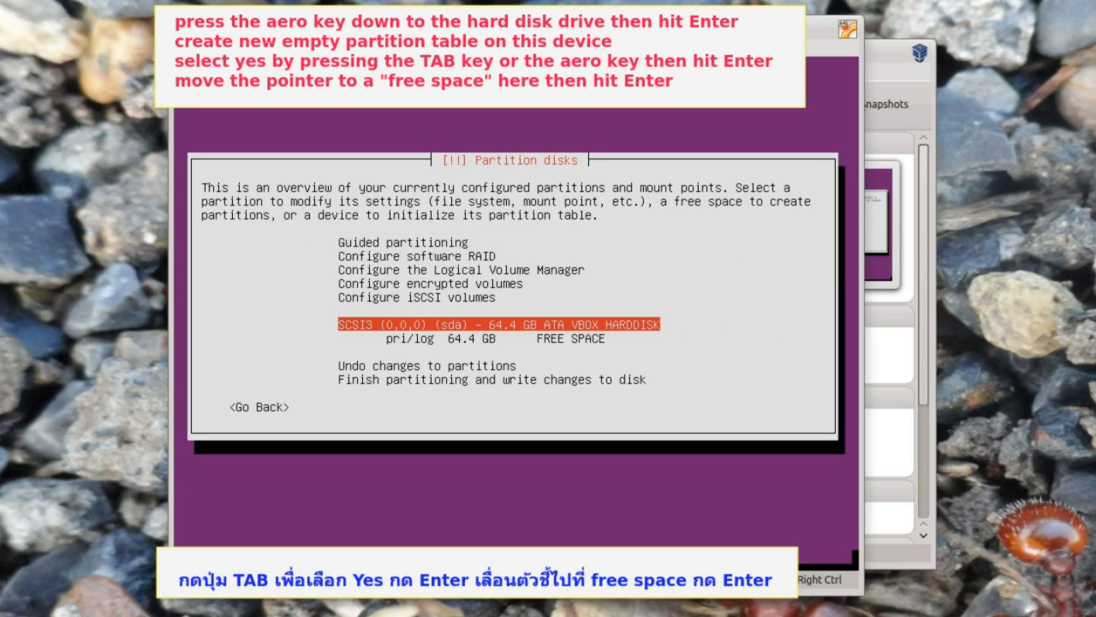
pyautogui.press('Down')
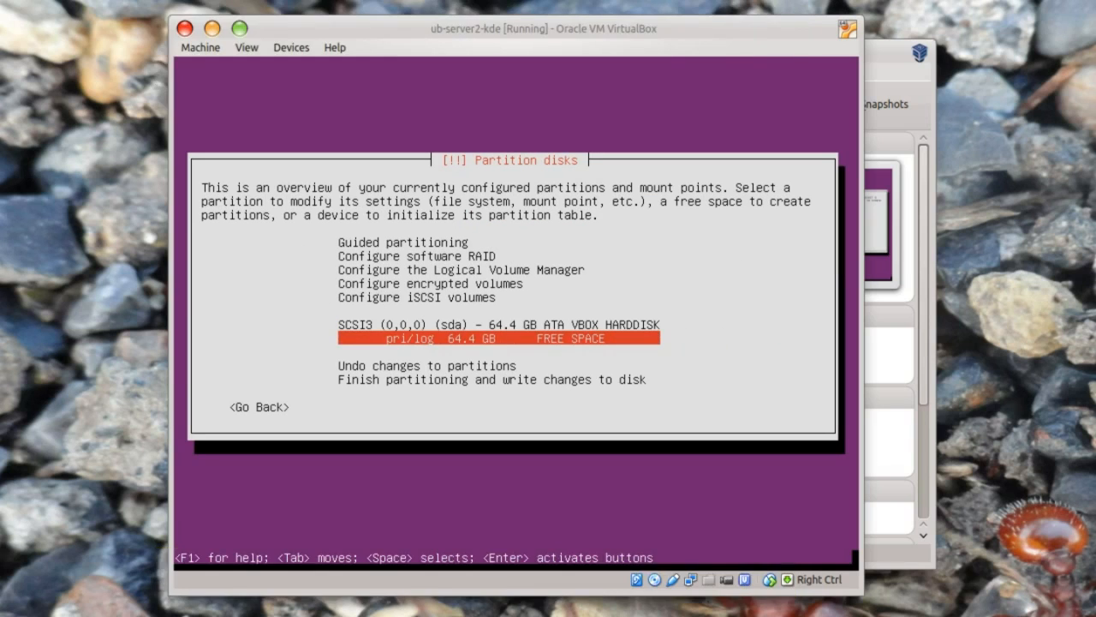
pyautogui.press('Return')
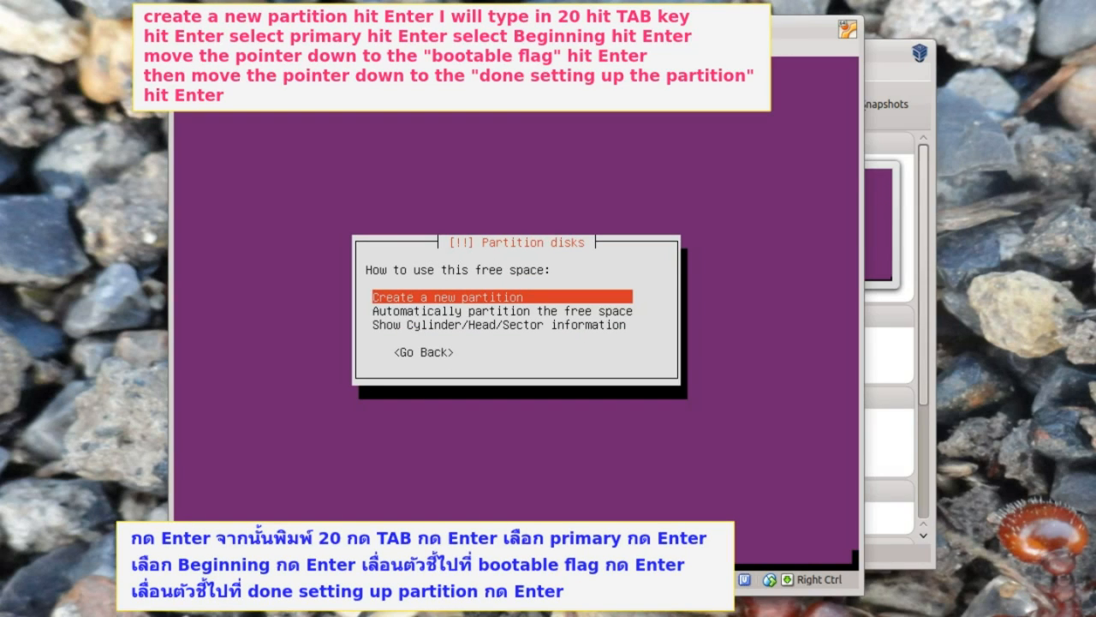
# - Create a bootable 20.4 GB primary ext4 root partition at /, leaving 44.0 GB free
pyautogui.press('Return')
pyautogui.press('Return')
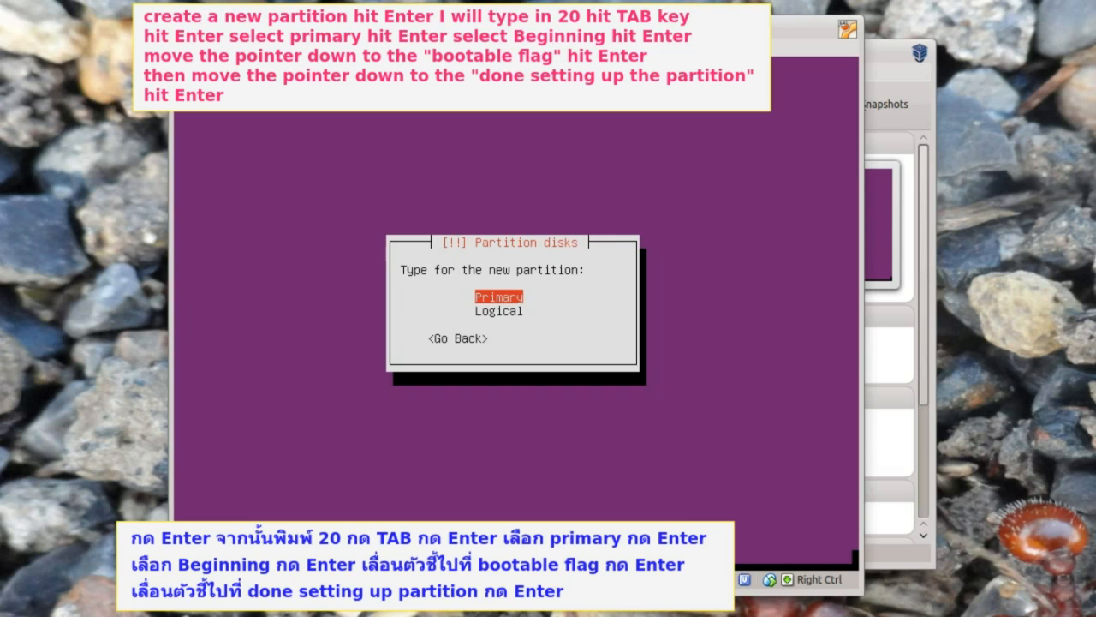
pyautogui.press('Return')
pyautogui.press('Down')
pyautogui.press('Down')
pyautogui.press('Down')
pyautogui.press('Down')
pyautogui.press('Down')
pyautogui.press('Down')
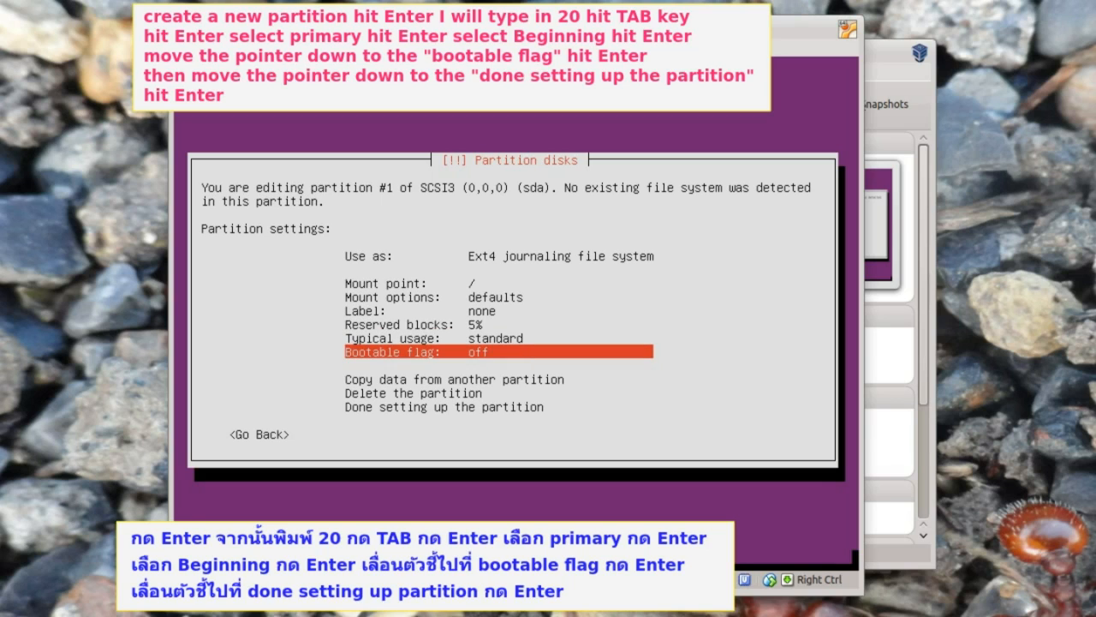
pyautogui.press('Return')
pyautogui.press('Down')
pyautogui.press('Down')
pyautogui.press('Down')
pyautogui.press('Down')
pyautogui.press('Down')
pyautogui.press('Down')
pyautogui.press('Down')
pyautogui.press('Down')
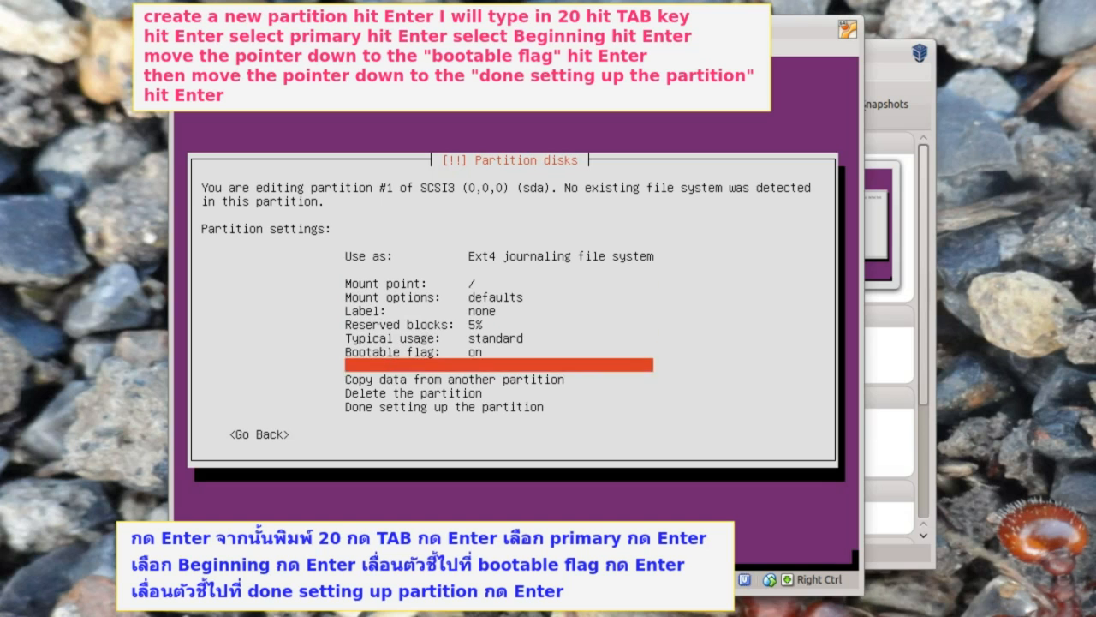
pyautogui.press('Return')
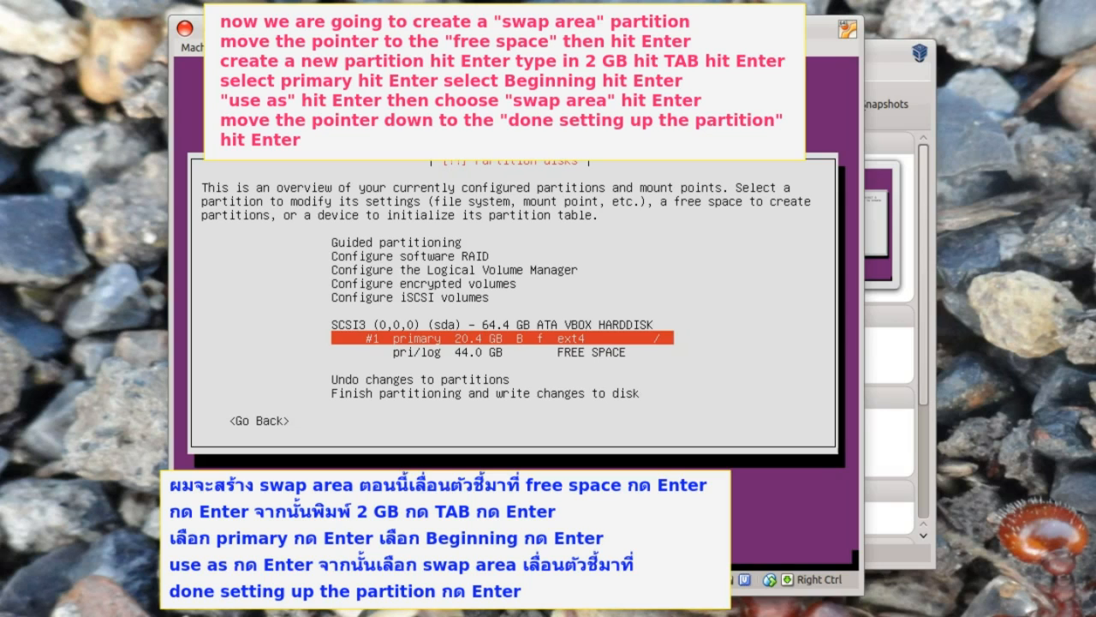
# - Add a 2.0 GB primary swap partition at the beginning of the free space, leaving 42.0 GB
pyautogui.press('Down')
pyautogui.press('Return')
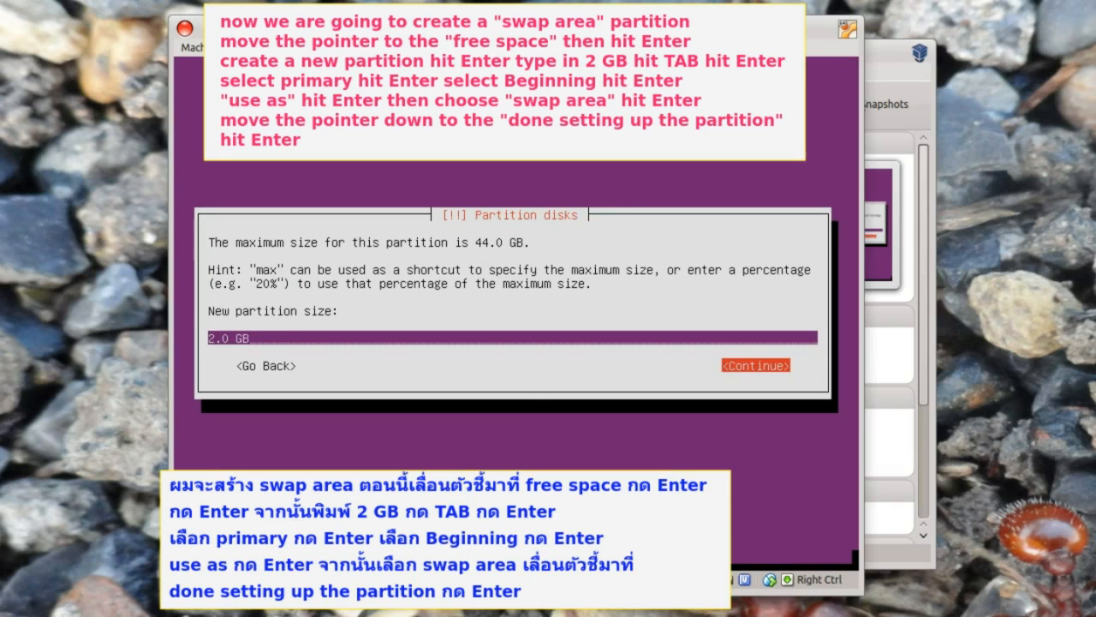
pyautogui.press('Return')
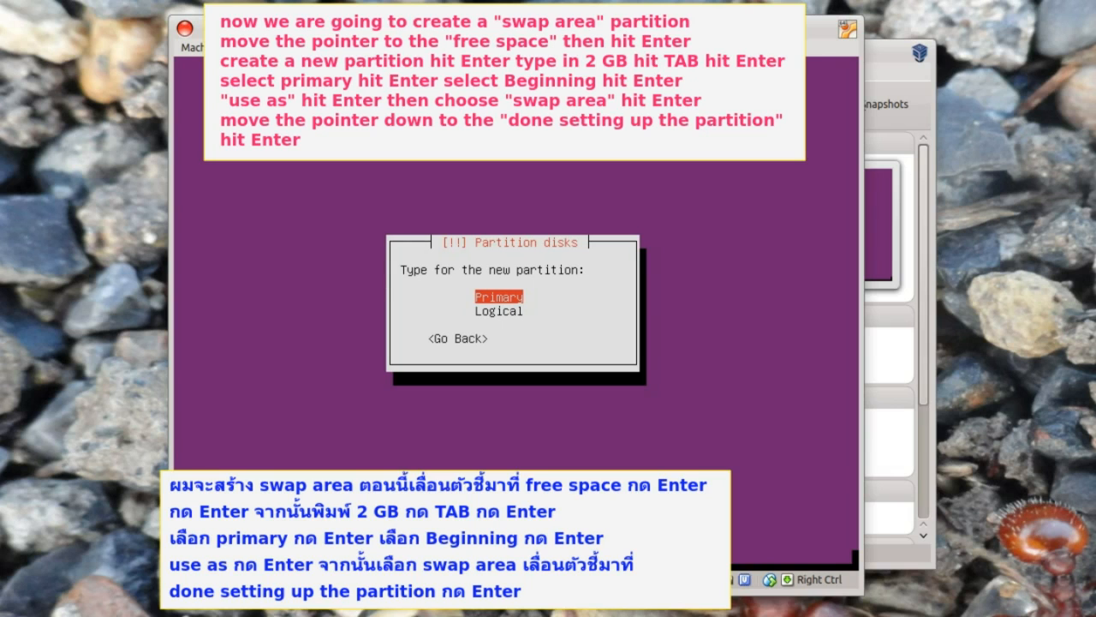
pyautogui.press('Return')
pyautogui.press('Return')
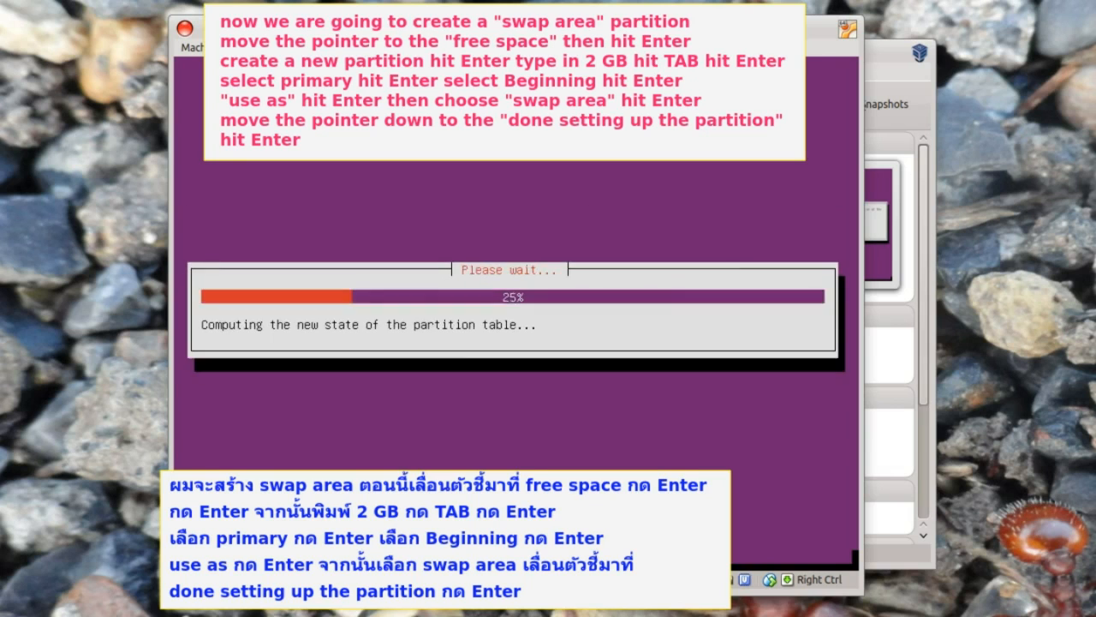
pyautogui.press('Return')
pyautogui.press('Down')
pyautogui.press('Down')
pyautogui.press('Down')
pyautogui.press('Down')
pyautogui.press('Down')
pyautogui.press('Down')
pyautogui.press('Down')
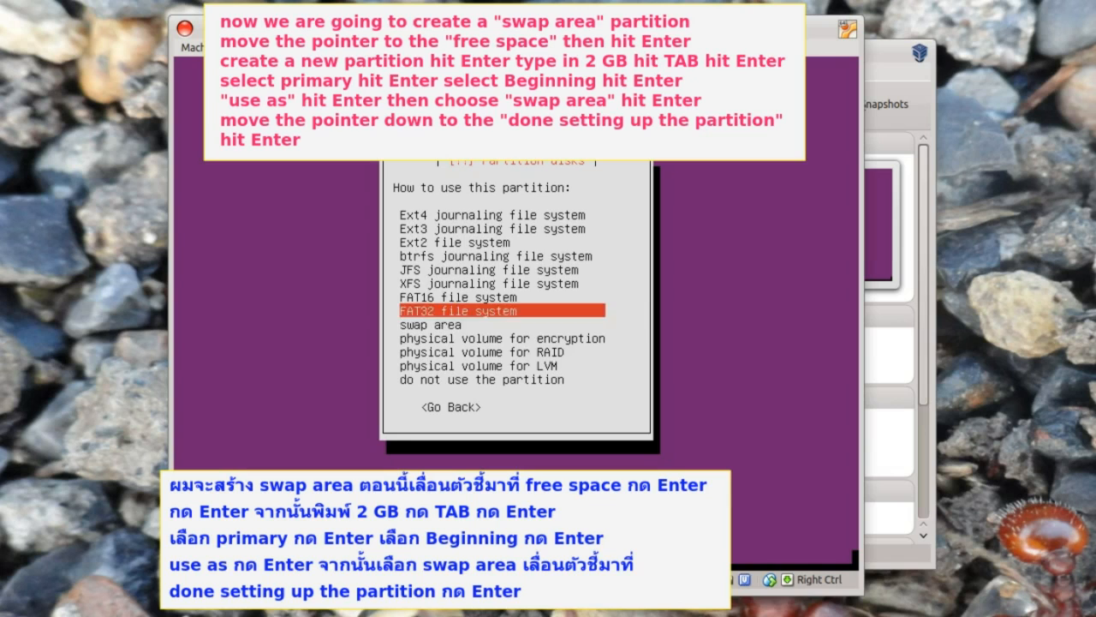
pyautogui.press('Down')
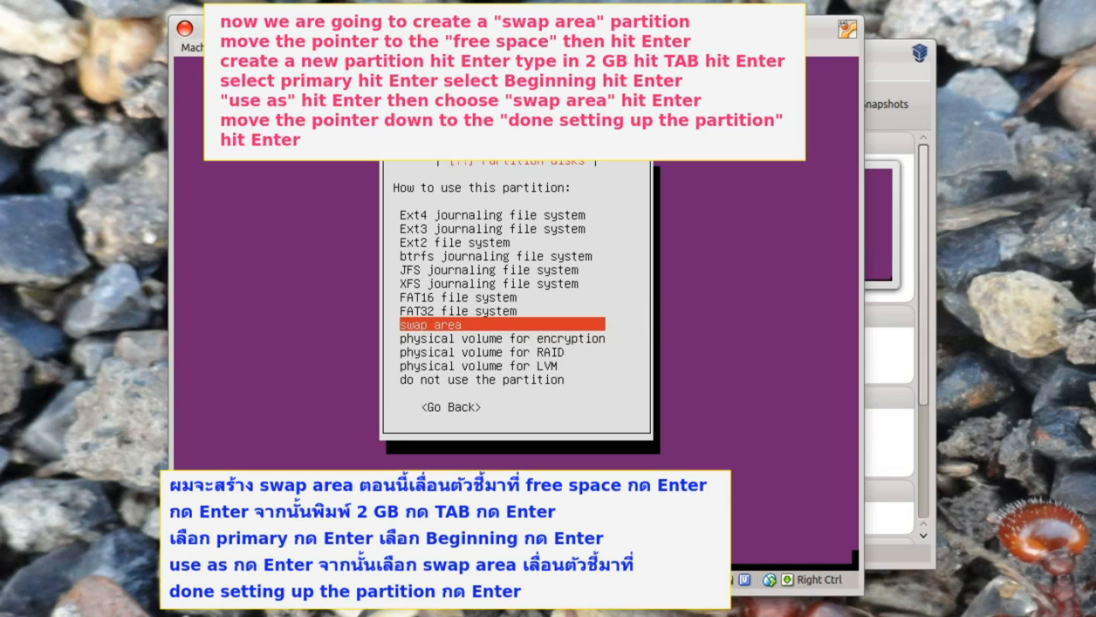
pyautogui.press('Return')
pyautogui.press('Down')
pyautogui.press('Down')
pyautogui.press('Down')
pyautogui.press('Down')
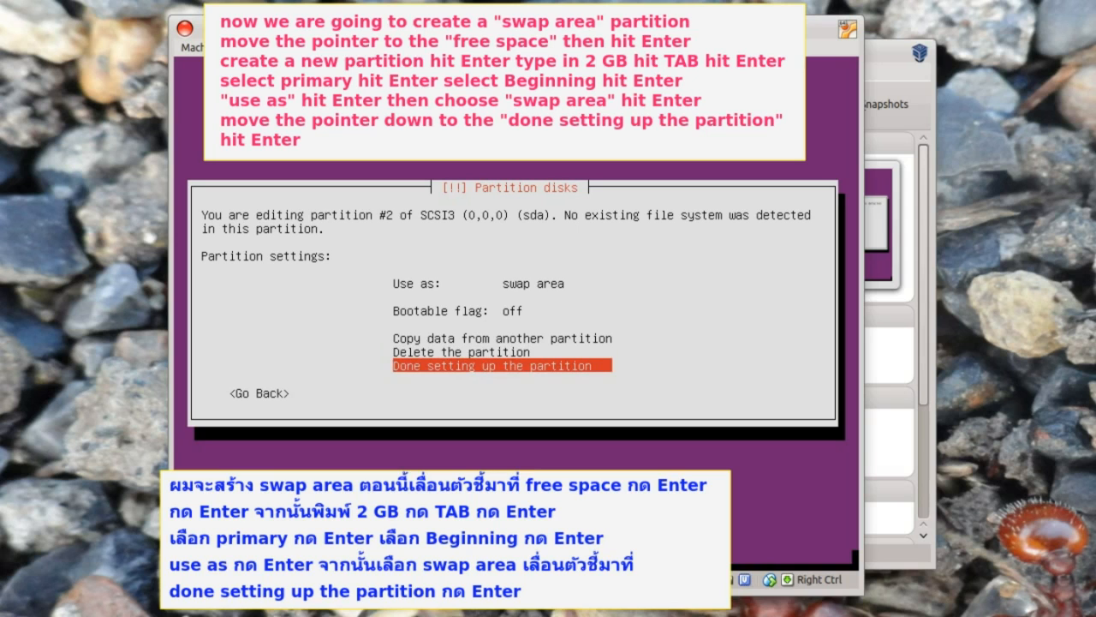
pyautogui.press('Return')
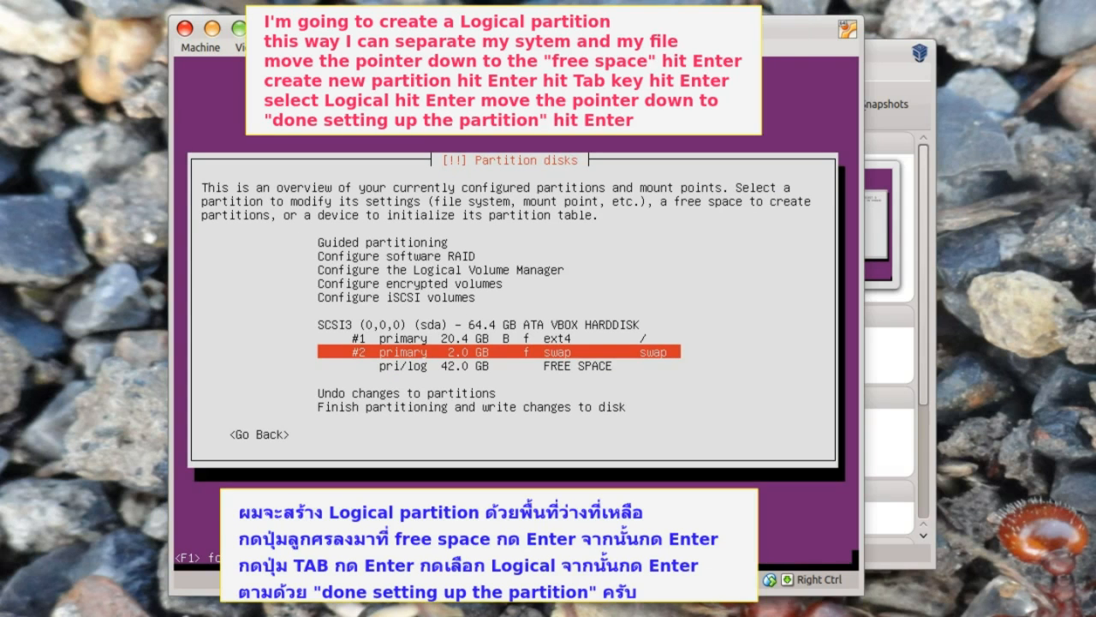
# - Turn the remaining 42.0 GB free space into a logical ext4 partition mounted at /home
pyautogui.press('Up')
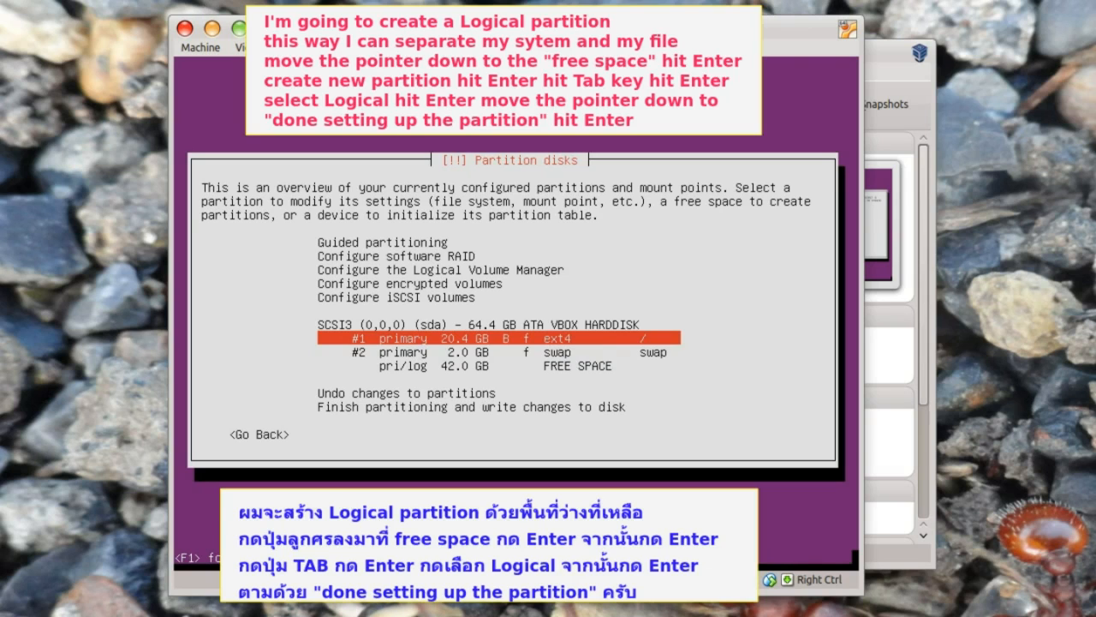
pyautogui.press('Down')
pyautogui.press('Down')
pyautogui.press('Return')
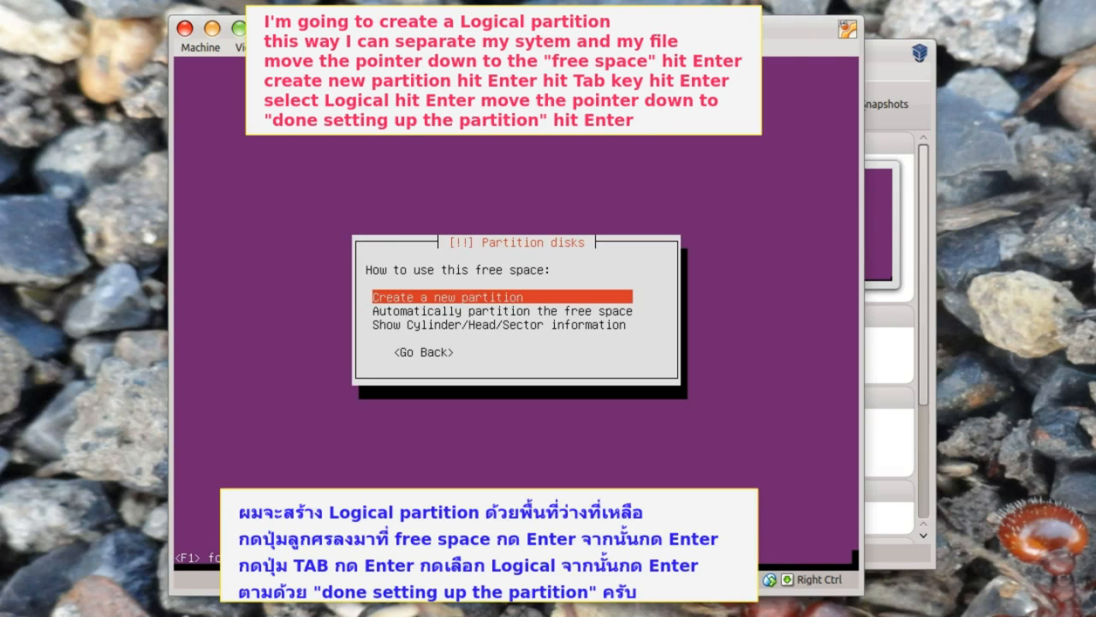
pyautogui.press('Return')
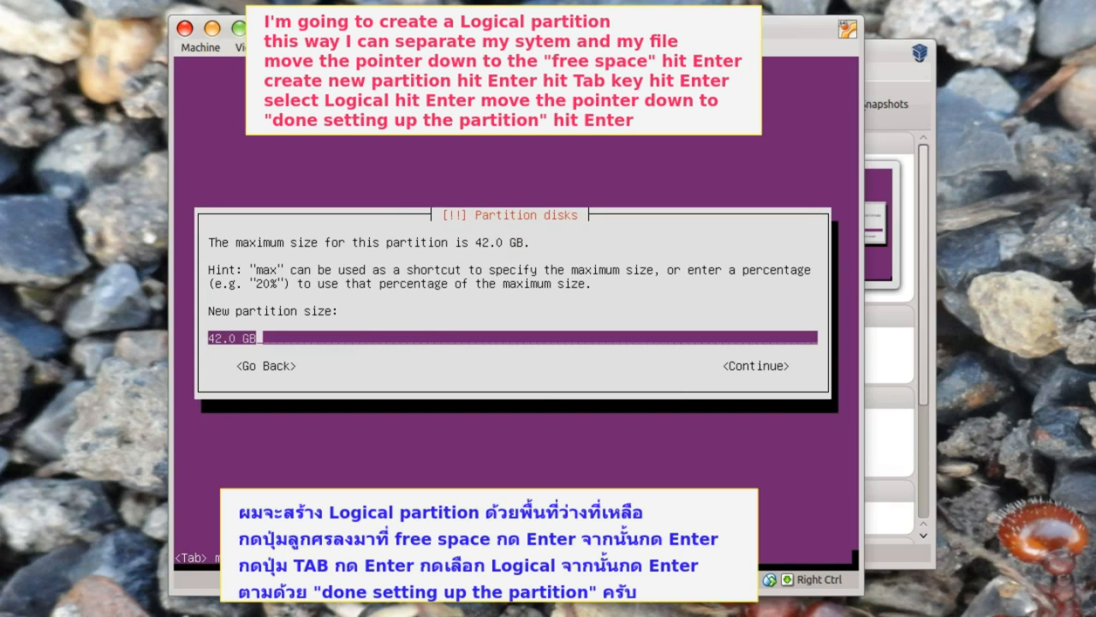
pyautogui.press('Tab')
pyautogui.press('Return')
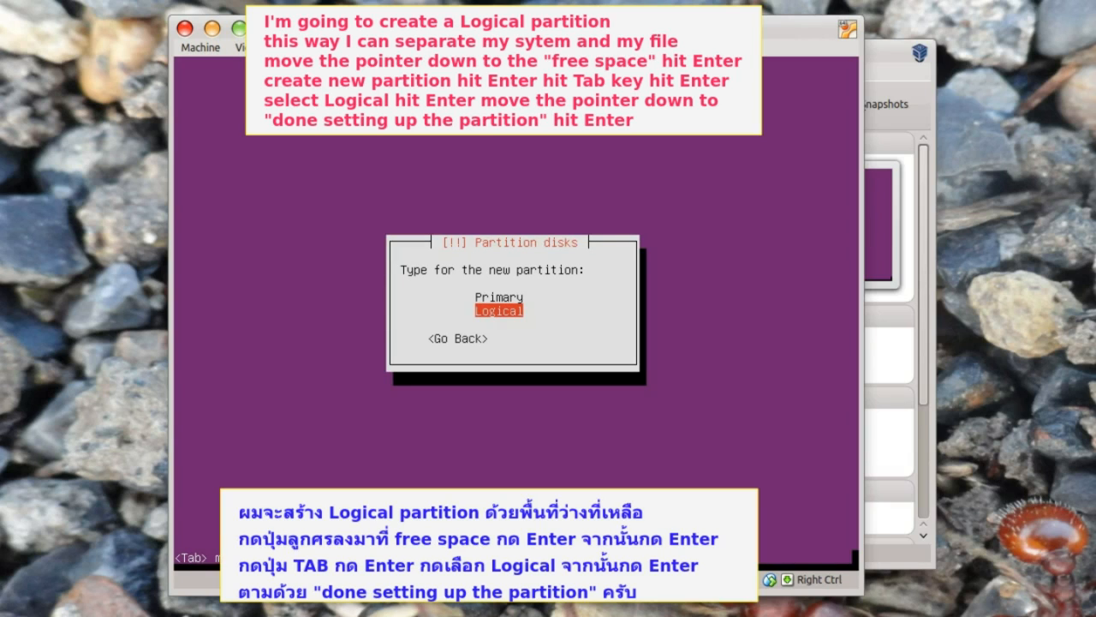
pyautogui.press('Return')
pyautogui.press('Down')
pyautogui.press('Down')
pyautogui.press('Down')
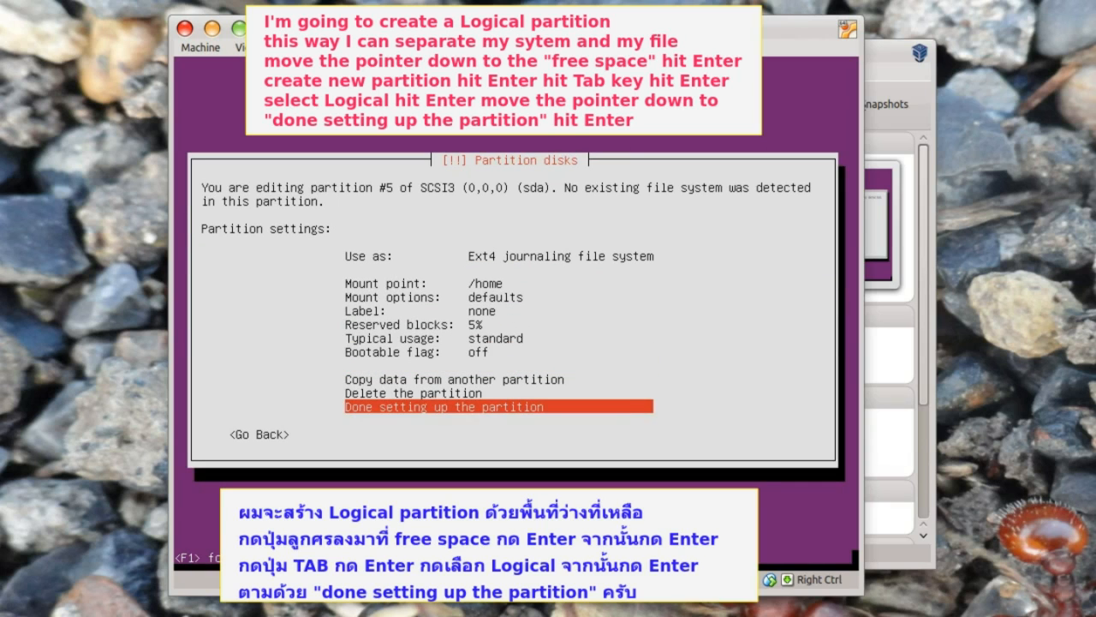
pyautogui.press('Return')
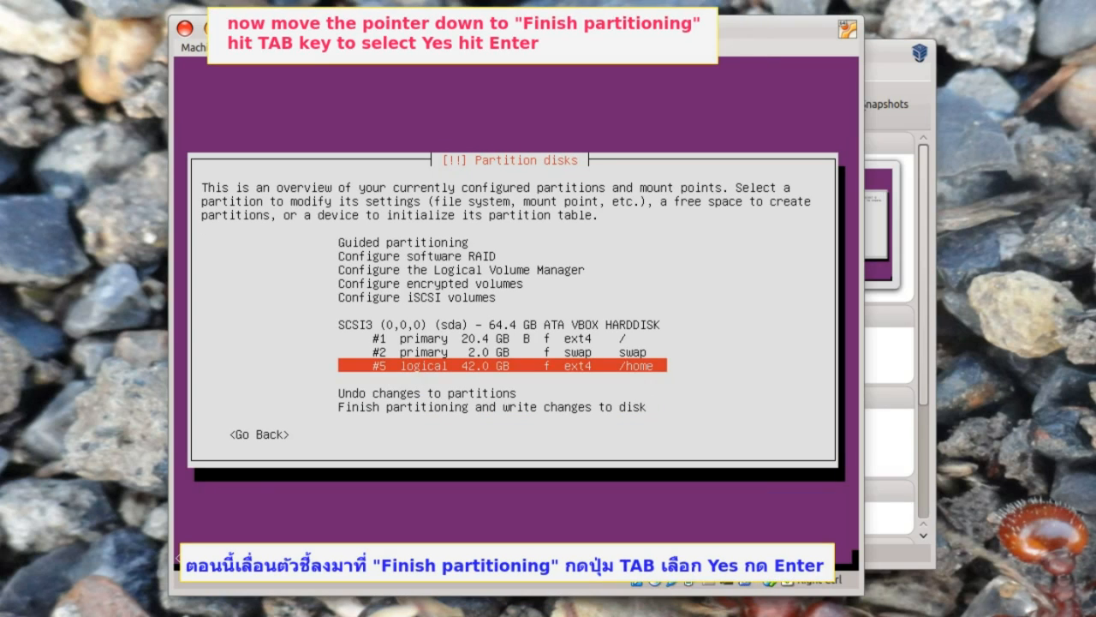
# - Finish partitioning and confirm writing the partition layout to disk
pyautogui.press('Down')
pyautogui.press('Down')
pyautogui.press('Down')
pyautogui.press('Return')
pyautogui.press('Tab')
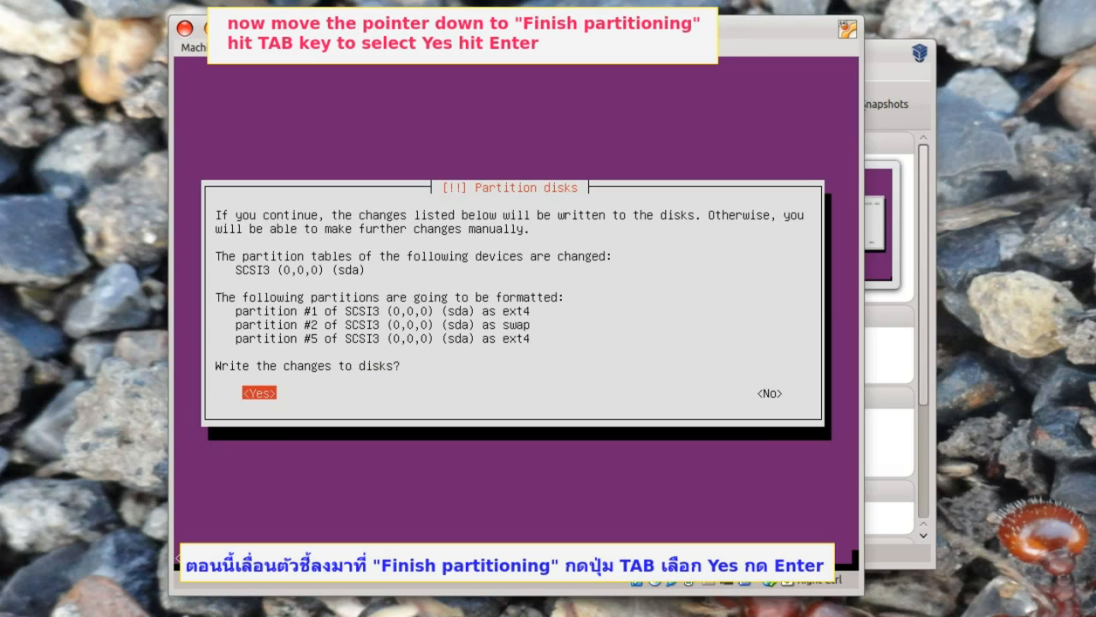
pyautogui.press('Return')
# - Install with no HTTP proxy, no automatic updates, OpenSSH server and GRUB, then reboot
pyautogui.press('Tab')
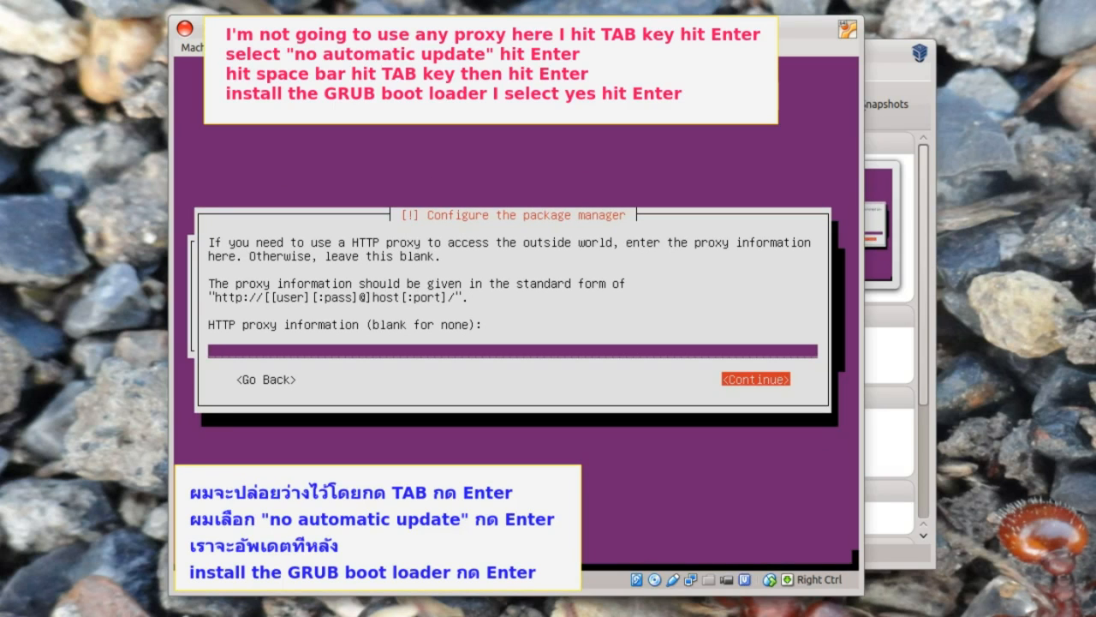
pyautogui.press('Return')
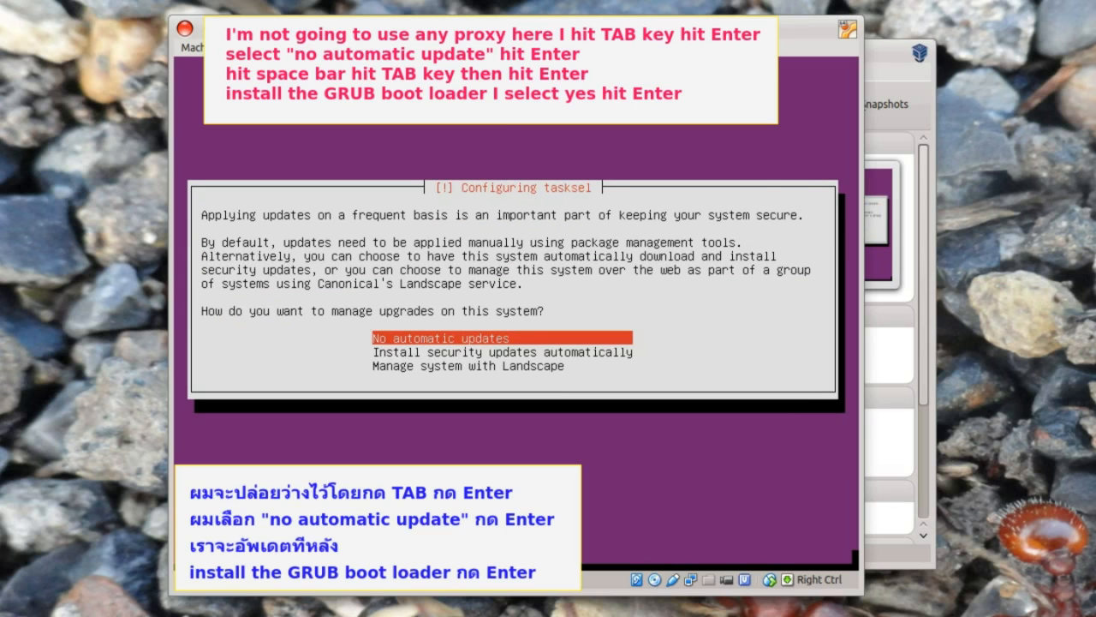
pyautogui.press('Return')
pyautogui.press('space')
pyautogui.press('Tab')
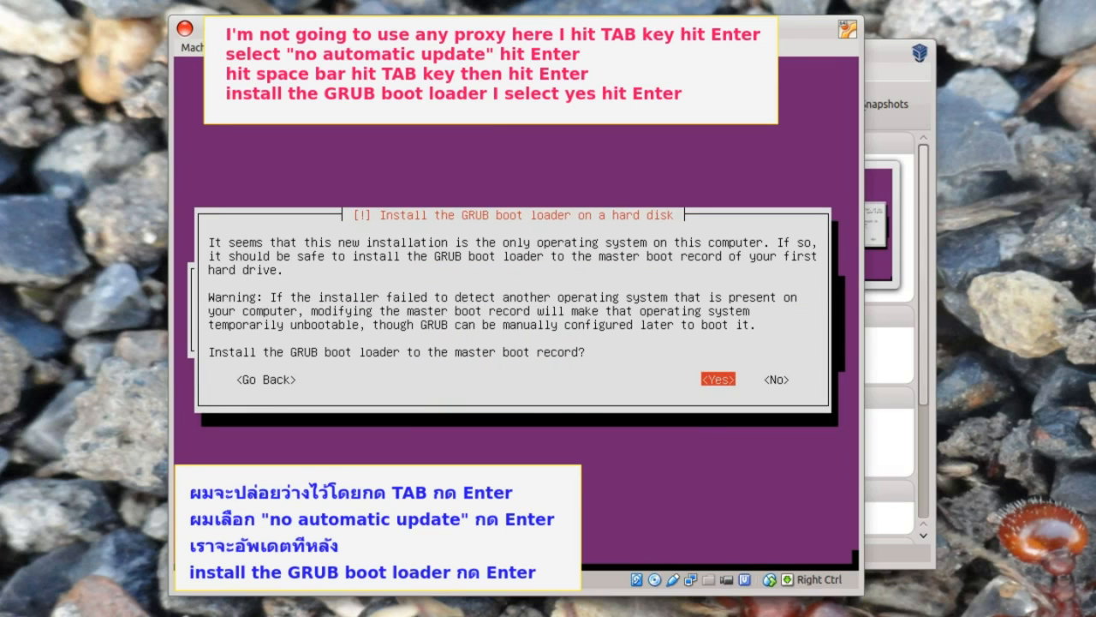
pyautogui.press('Return')
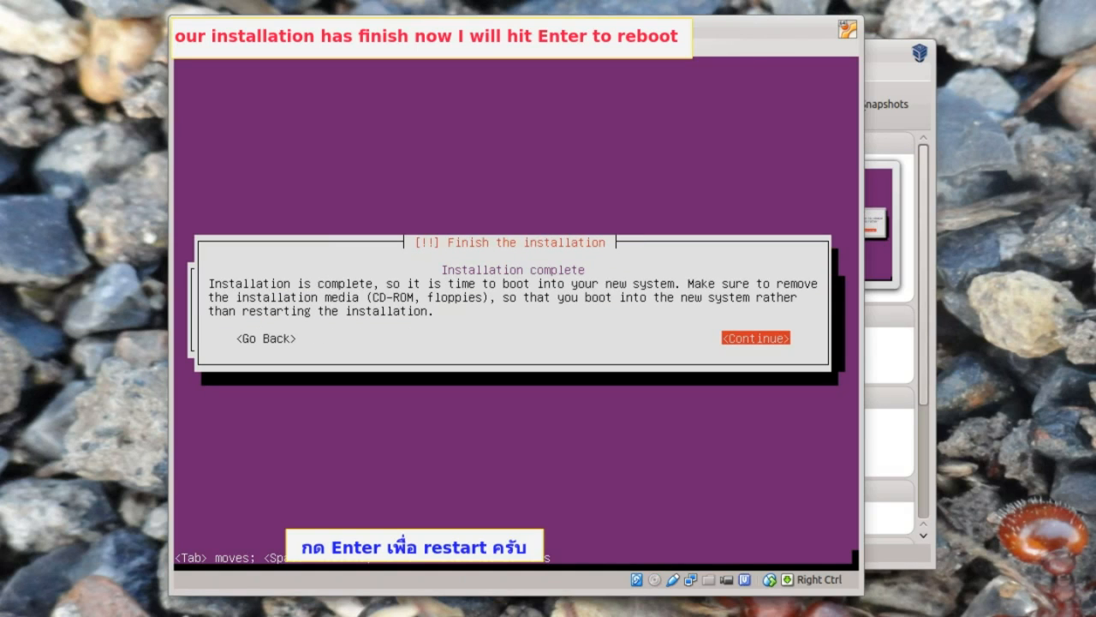
pyautogui.press('Return')
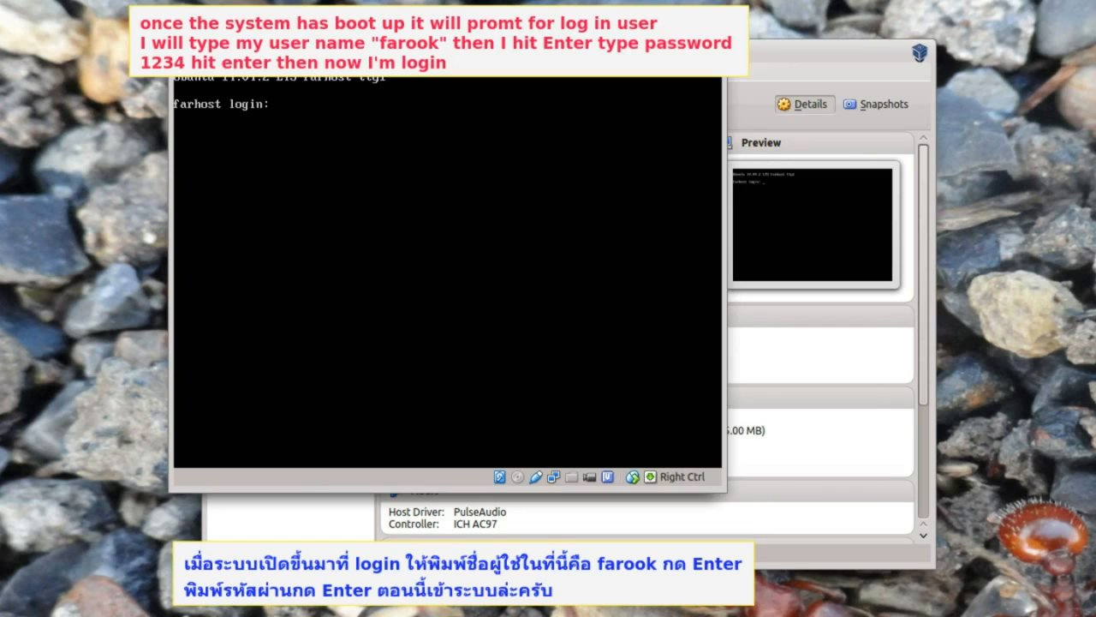
# - Log in at the guest console with the user name and password
pyautogui.write('farook')
pyautogui.press('Return')
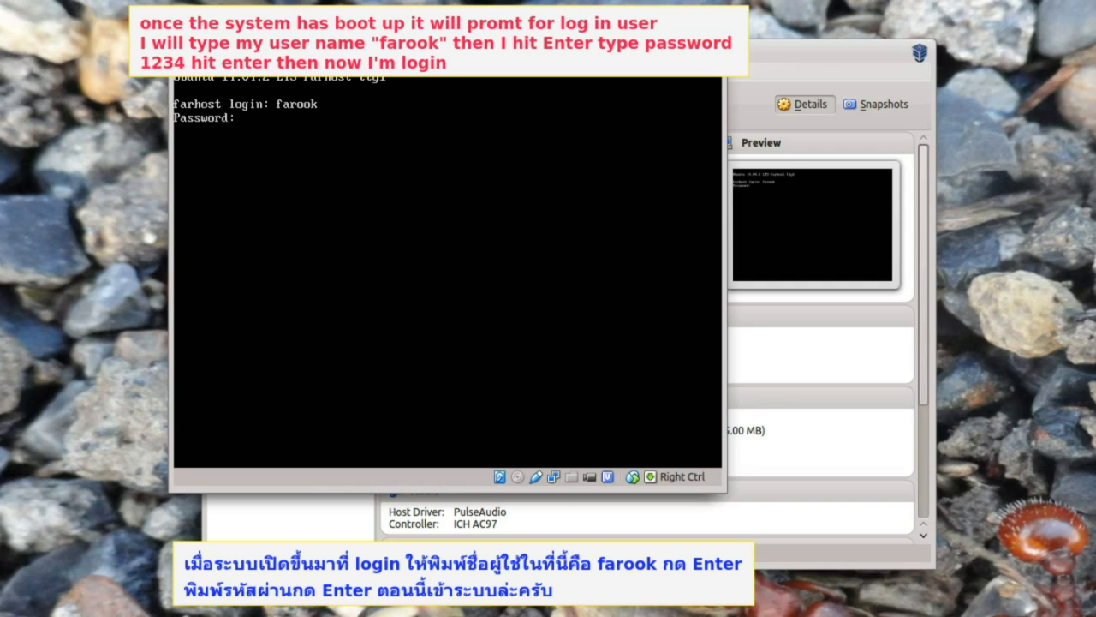
pyautogui.write('1234')
pyautogui.press('Return')
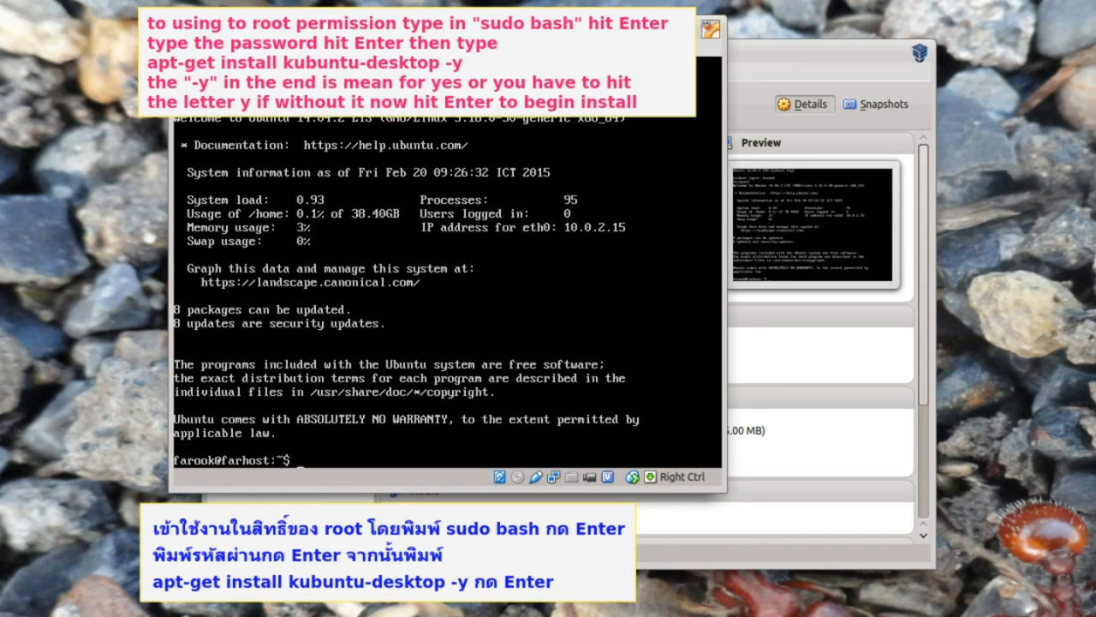
# - Open a root shell with sudo bash and run apt-get install kubuntu-desktop -y
pyautogui.write('sudo bash')
pyautogui.press('Return')
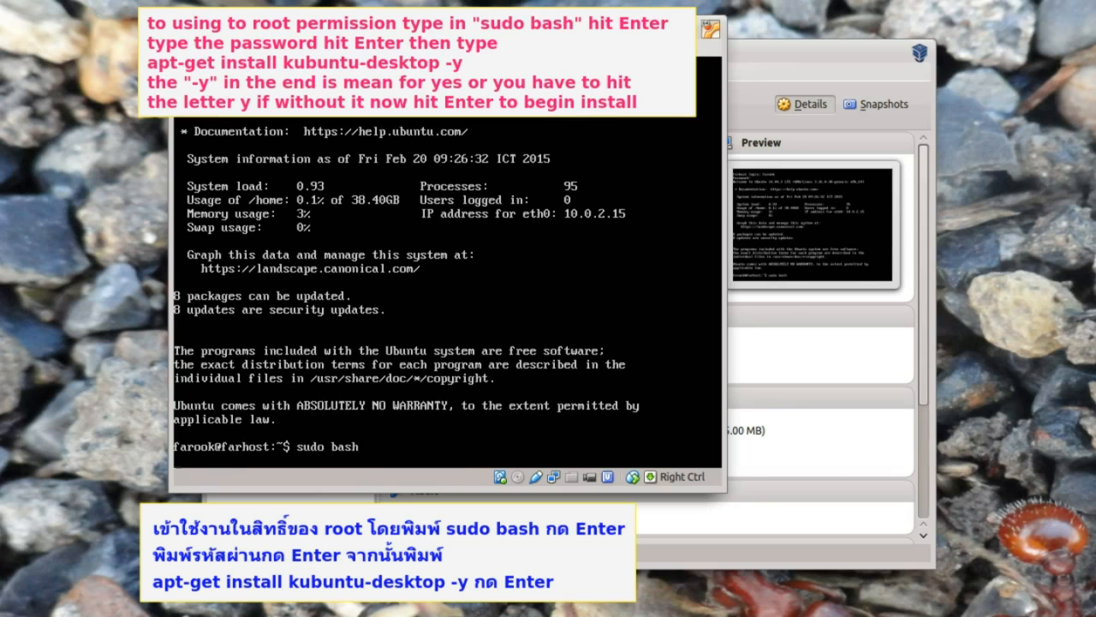
pyautogui.press('Return')
pyautogui.write('apt-get install kubuntu-desktop -y')
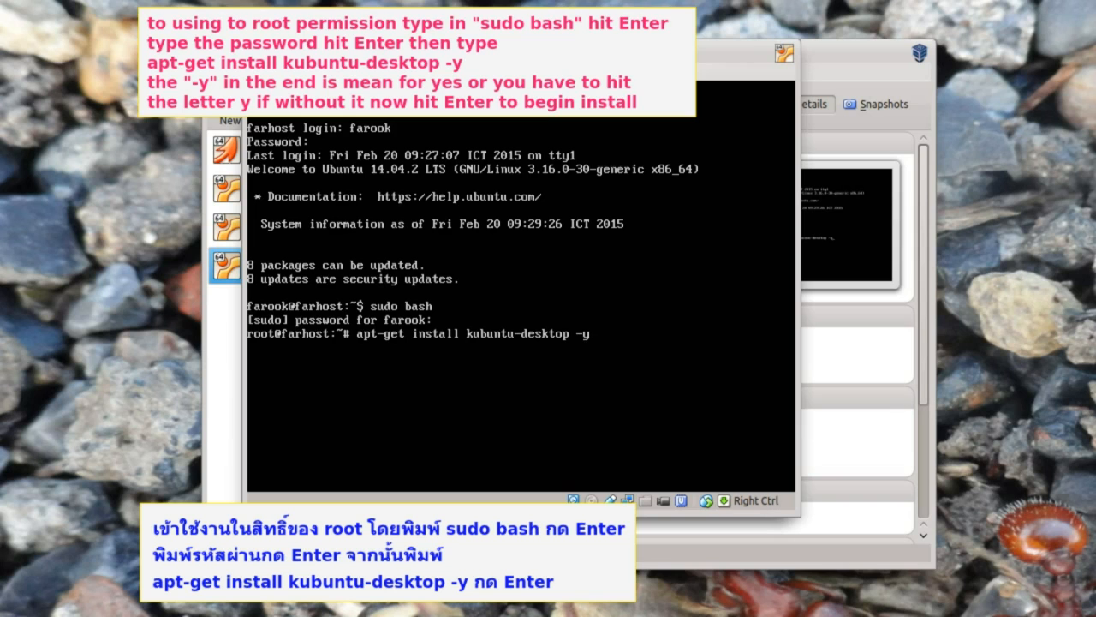
pyautogui.press('Return')
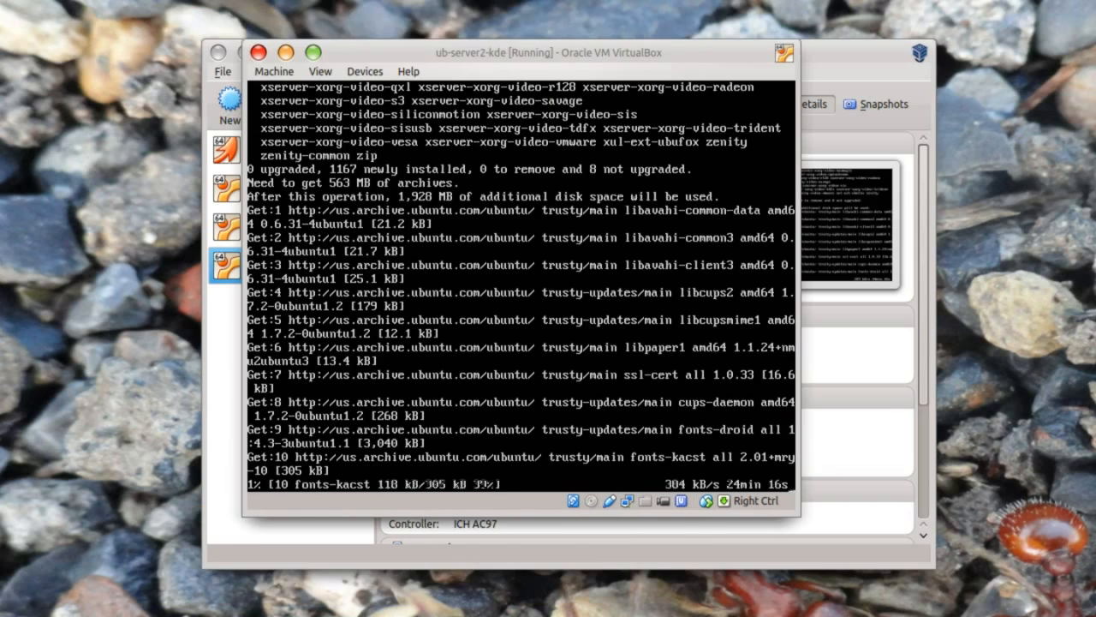
# - Reboot the guest and log in to KDE with the account password
pyautogui.write('reb')
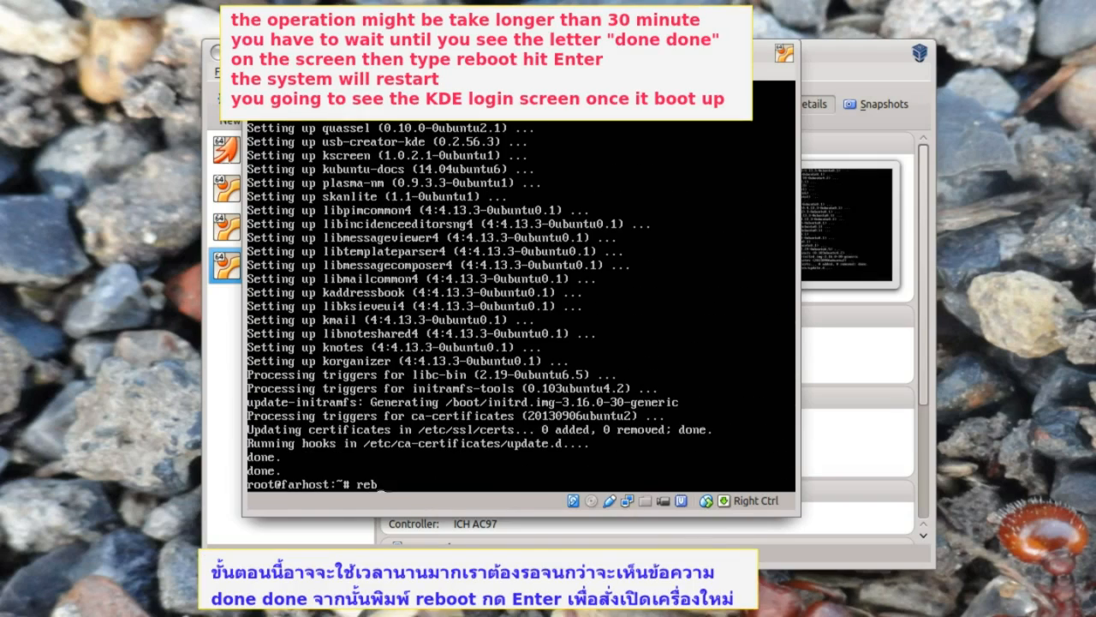
pyautogui.write('oot')
pyautogui.press('Return')
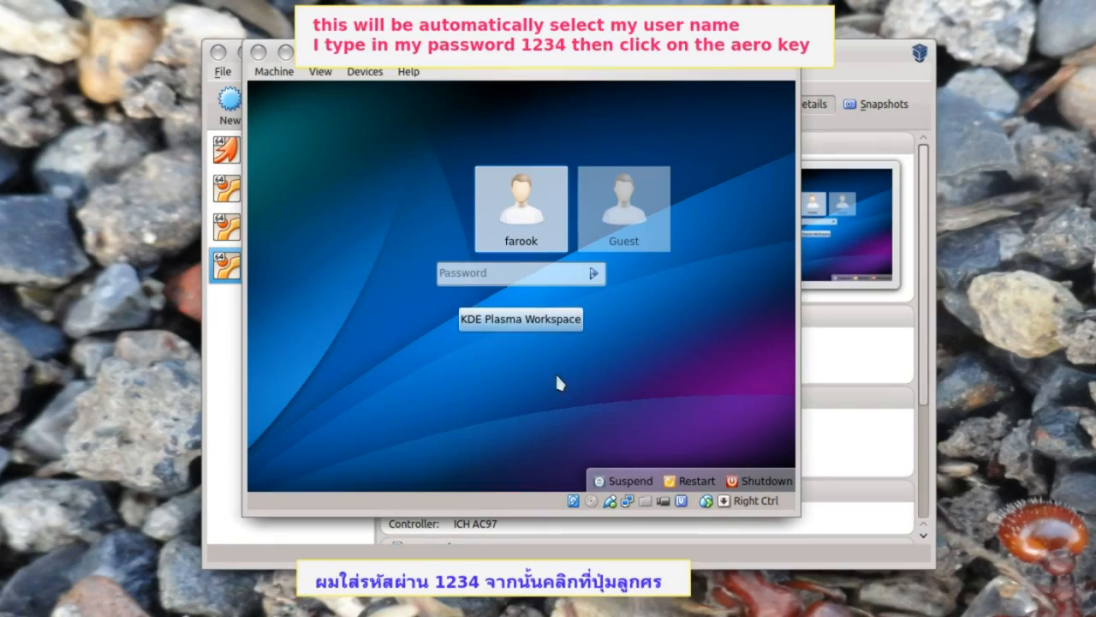
pyautogui.click(483, 59)
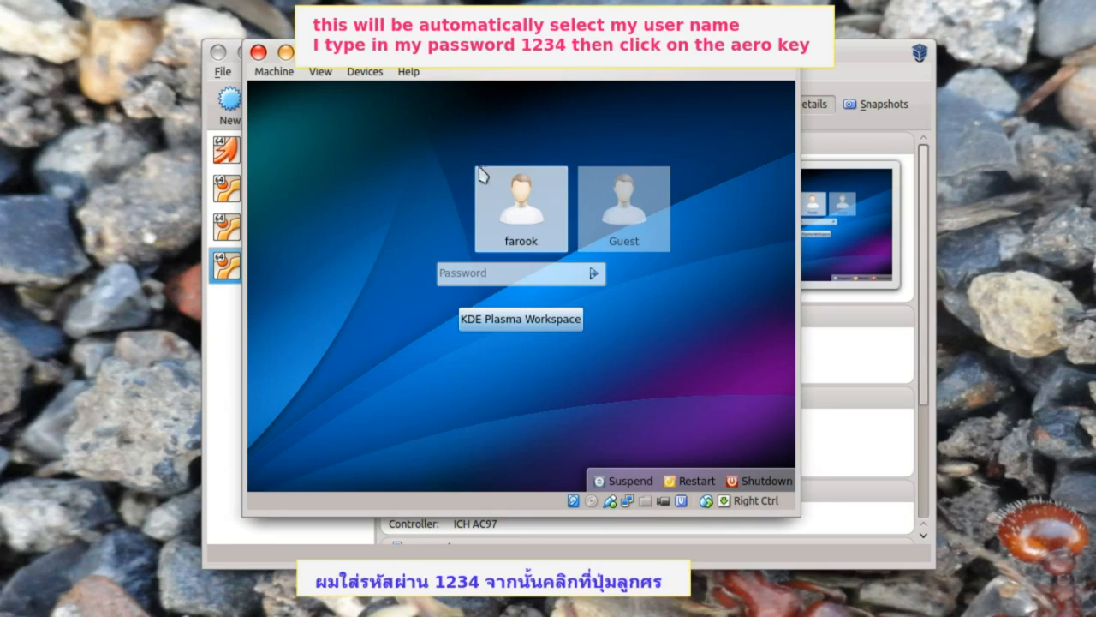
pyautogui.click(454, 274)
pyautogui.write('1234')
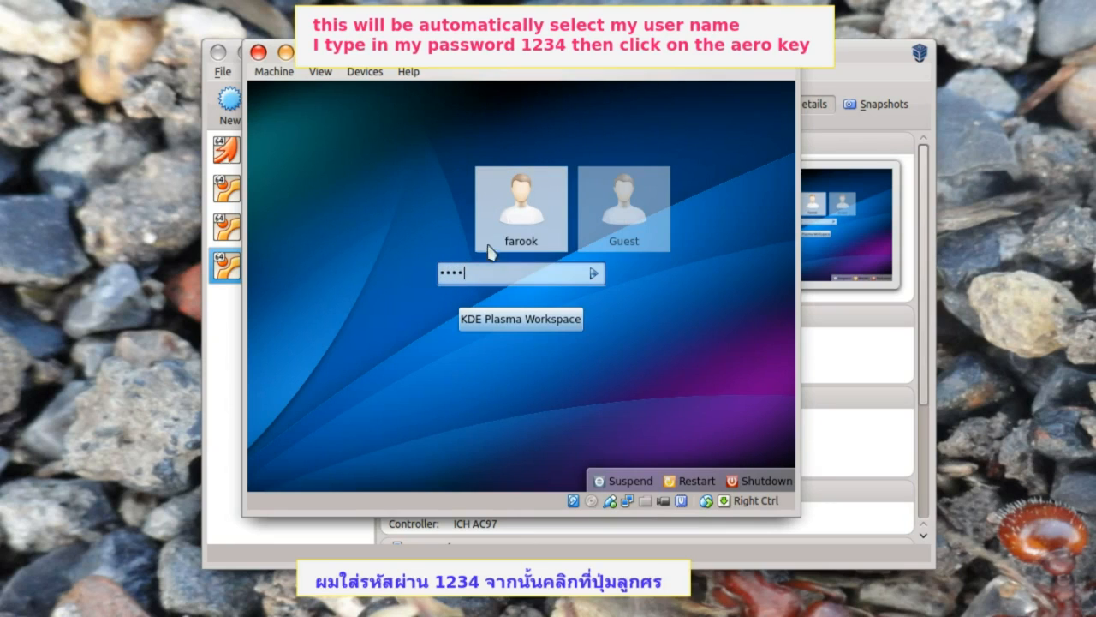
pyautogui.click(594, 274)
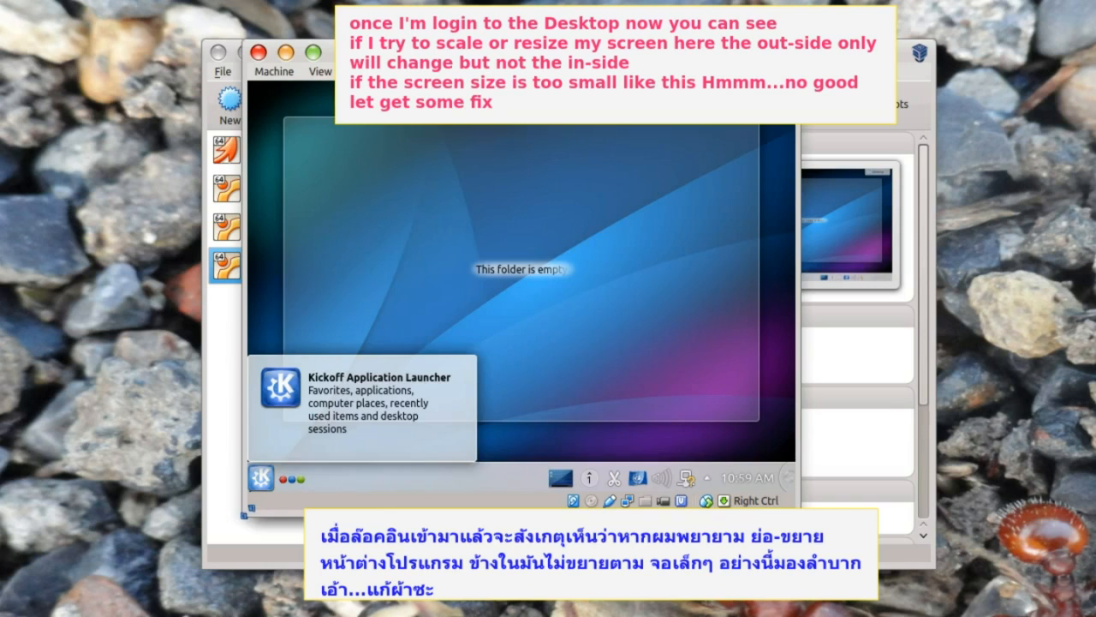
# - Enlarge the VM window to the lower left and right, and remove the empty folder panel
pyautogui.moveTo(244, 509); pyautogui.dragTo(37, 580)
pyautogui.moveTo(799, 582); pyautogui.dragTo(899, 583)
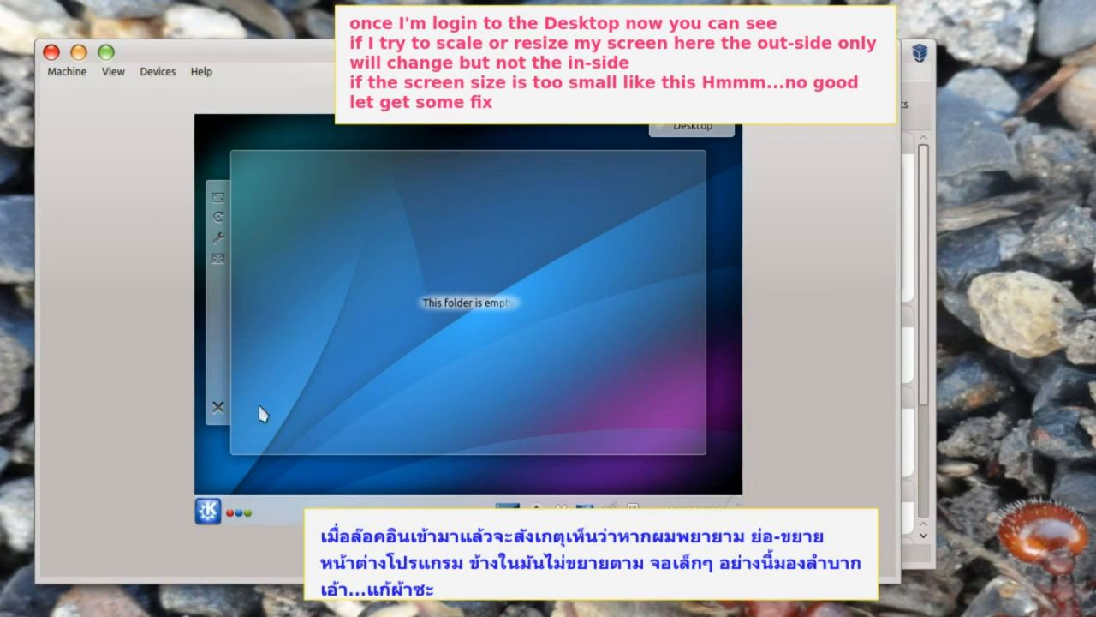
pyautogui.click(219, 406)
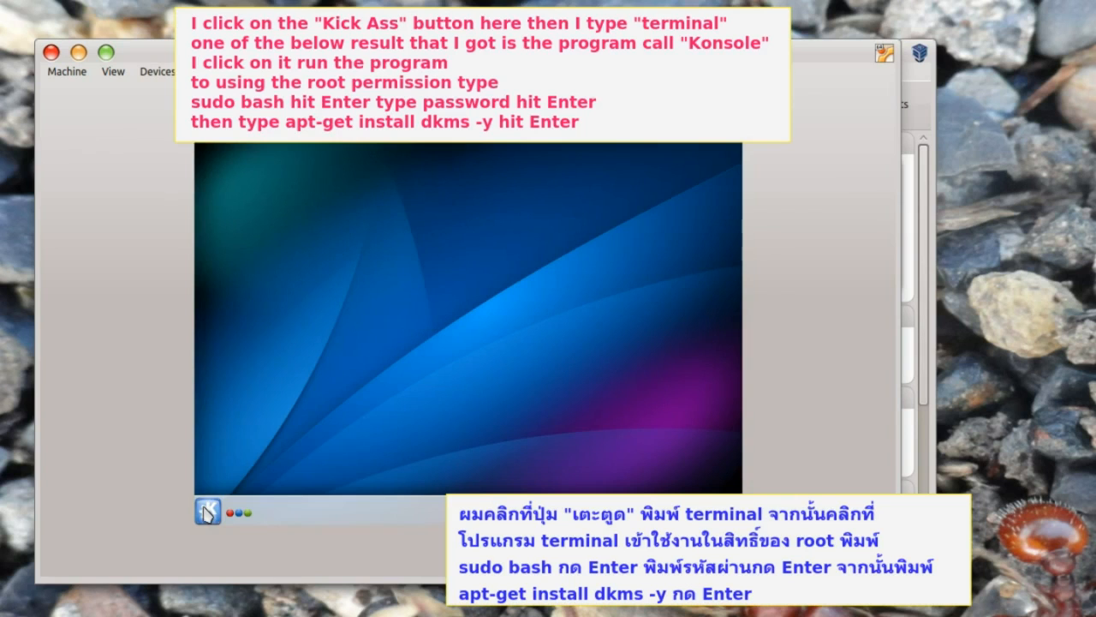
# - Launch Konsole from the launcher by searching 'termi'
pyautogui.click(206, 512)
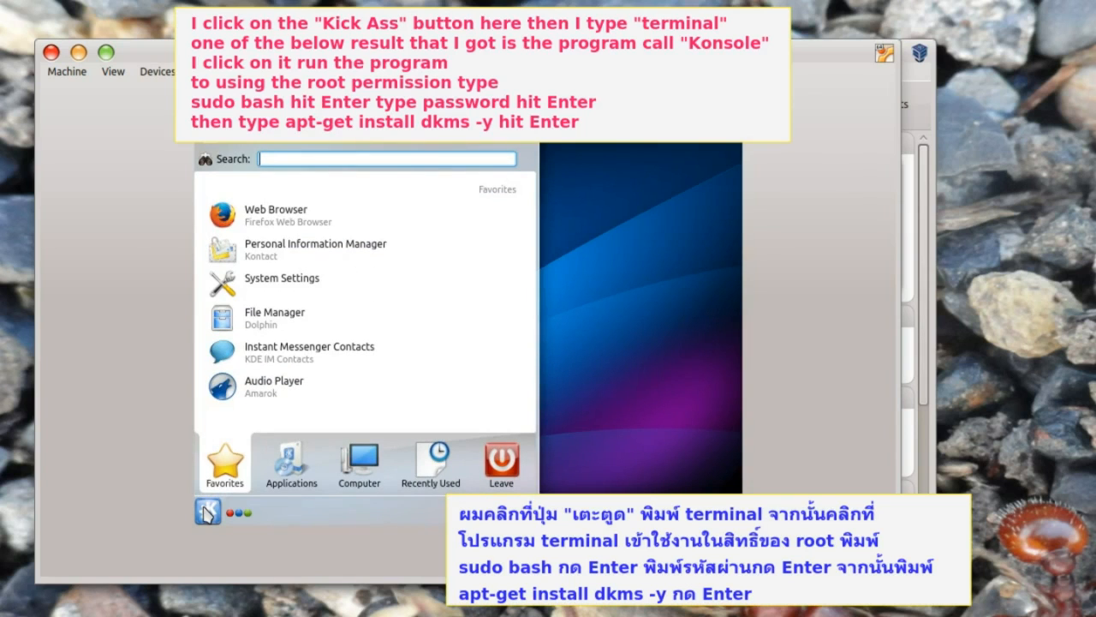
pyautogui.write('termi')
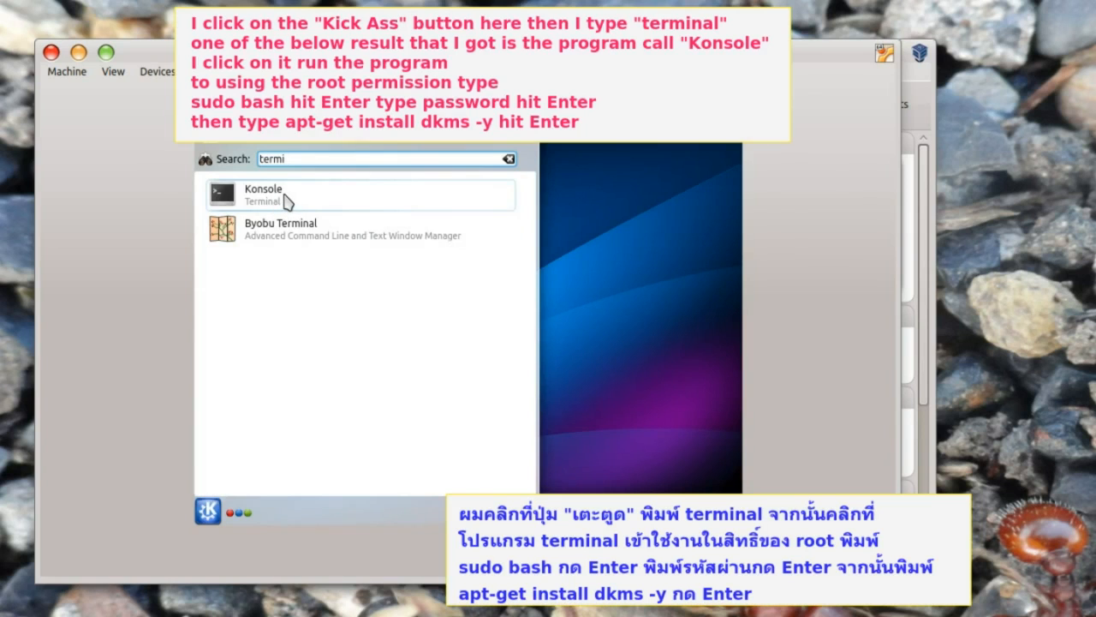
pyautogui.click(287, 201)
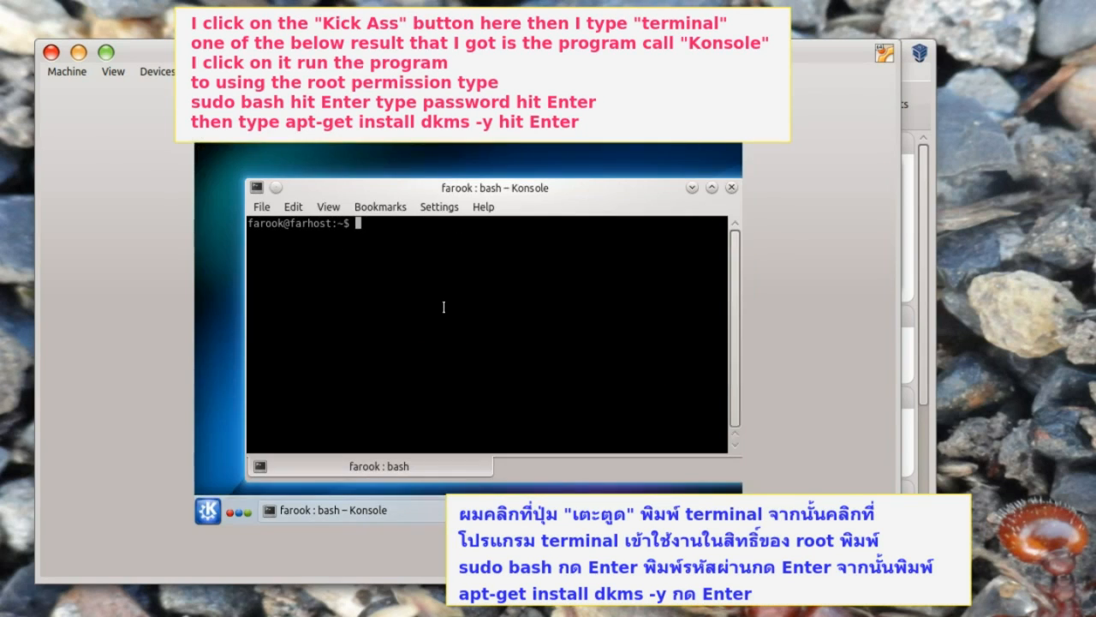
# - Get a root shell with sudo bash and run apt-get install dkms -y
pyautogui.write('sudo bash')
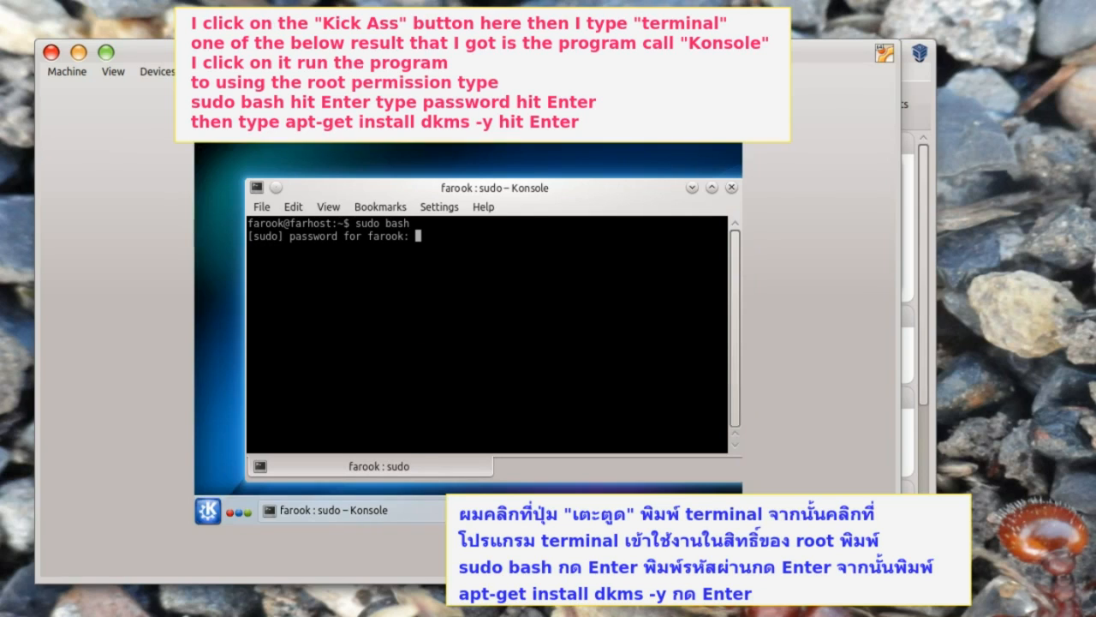
pyautogui.press('Return')
pyautogui.write('ap')
pyautogui.hotkey('ctrl', 'l')
pyautogui.write('t-get install dkms -y')
pyautogui.press('Return')
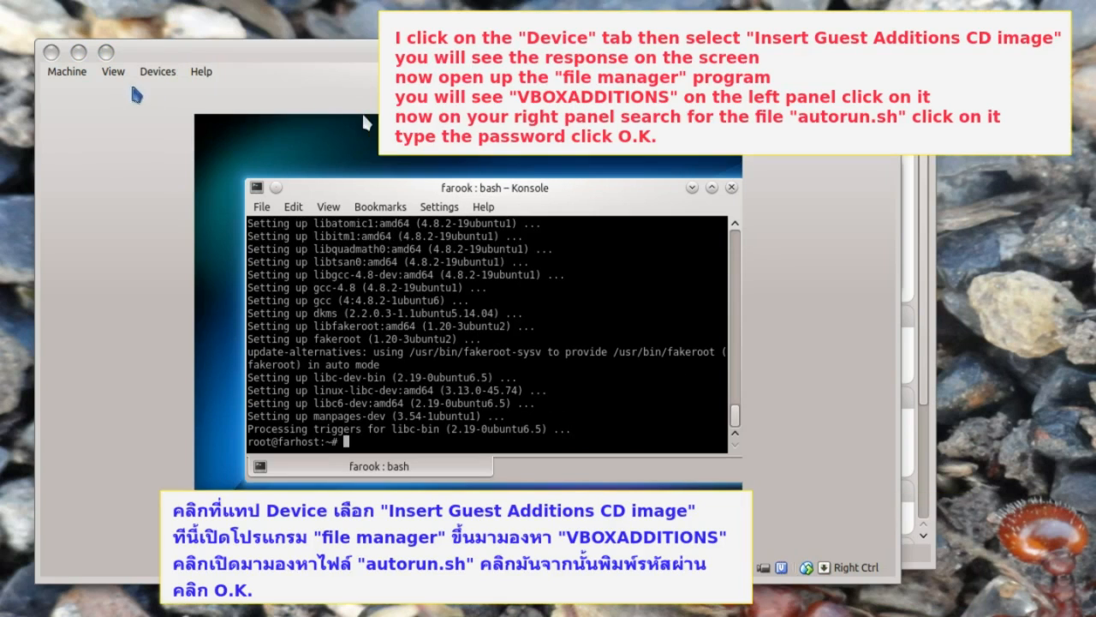
pyautogui.click(156, 72)
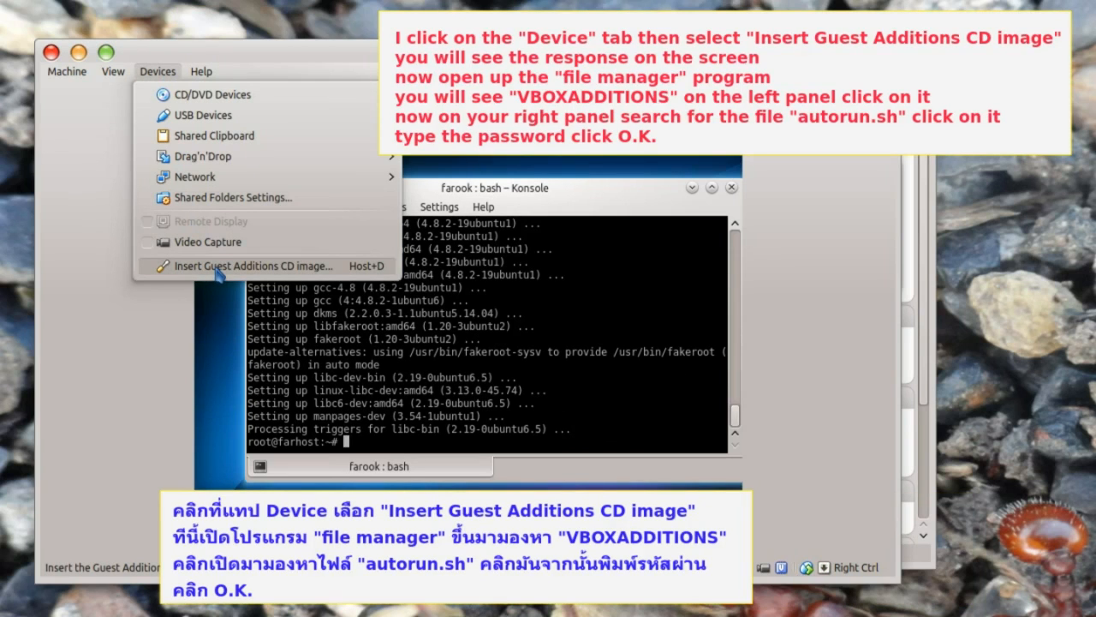
# - Insert the Guest Additions CD and run autorun.sh from the VBOXADDITIONS disc as superuser
pyautogui.click(217, 268)
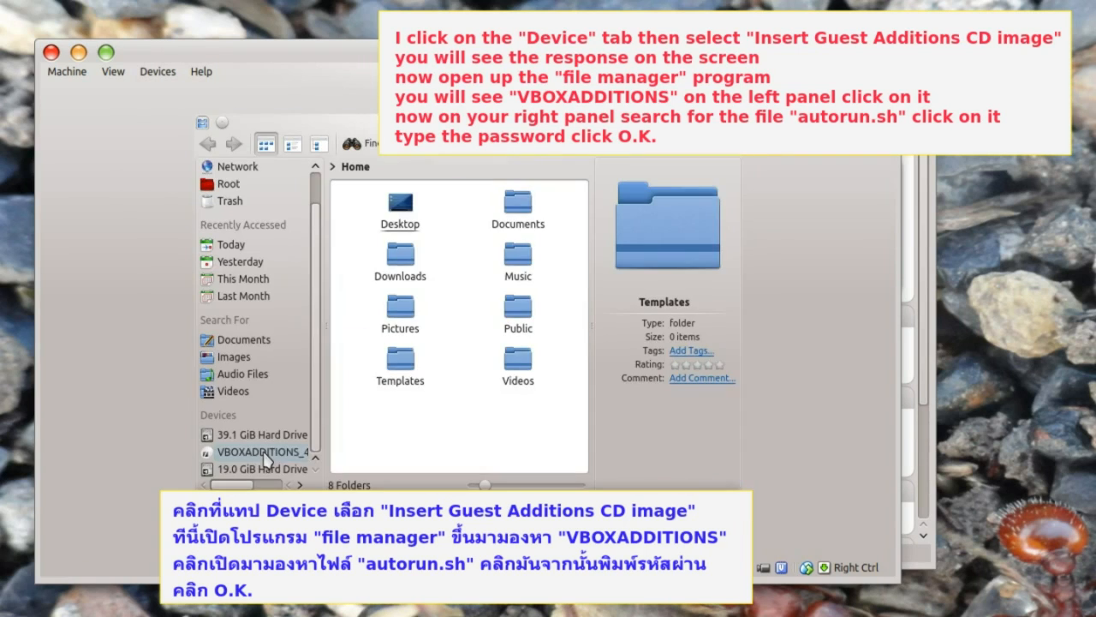
pyautogui.click(262, 452)
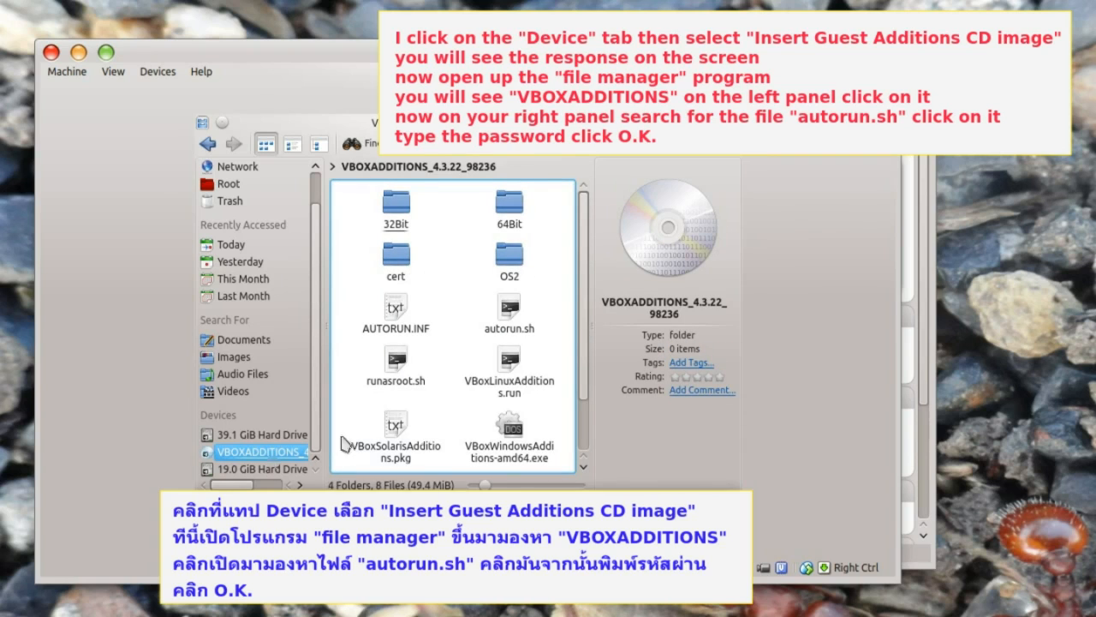
pyautogui.click(512, 323)
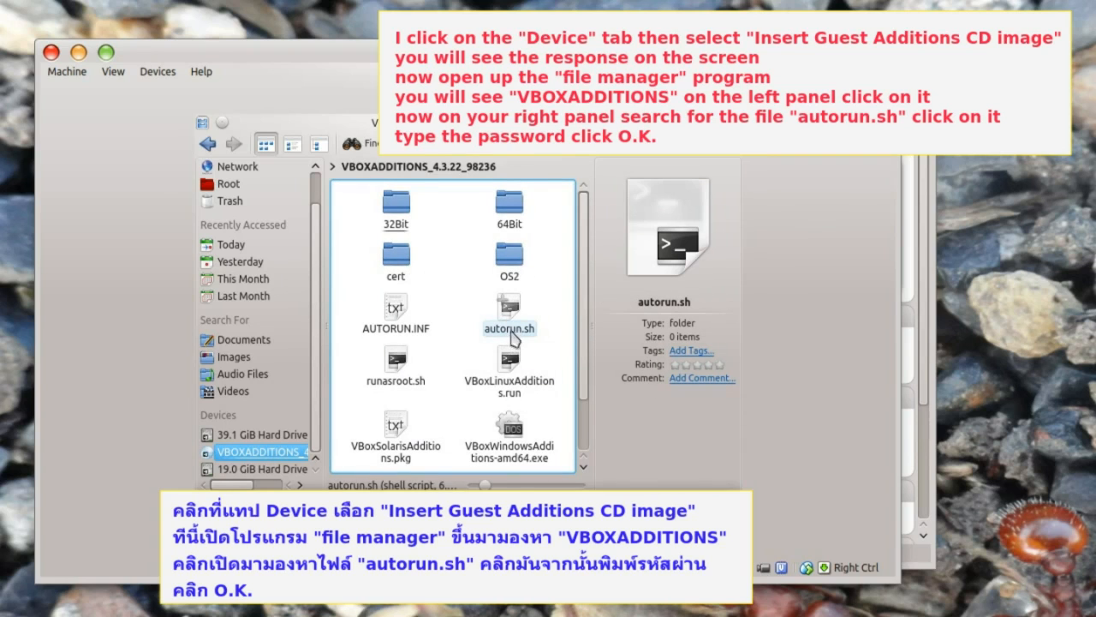
pyautogui.click(511, 329)
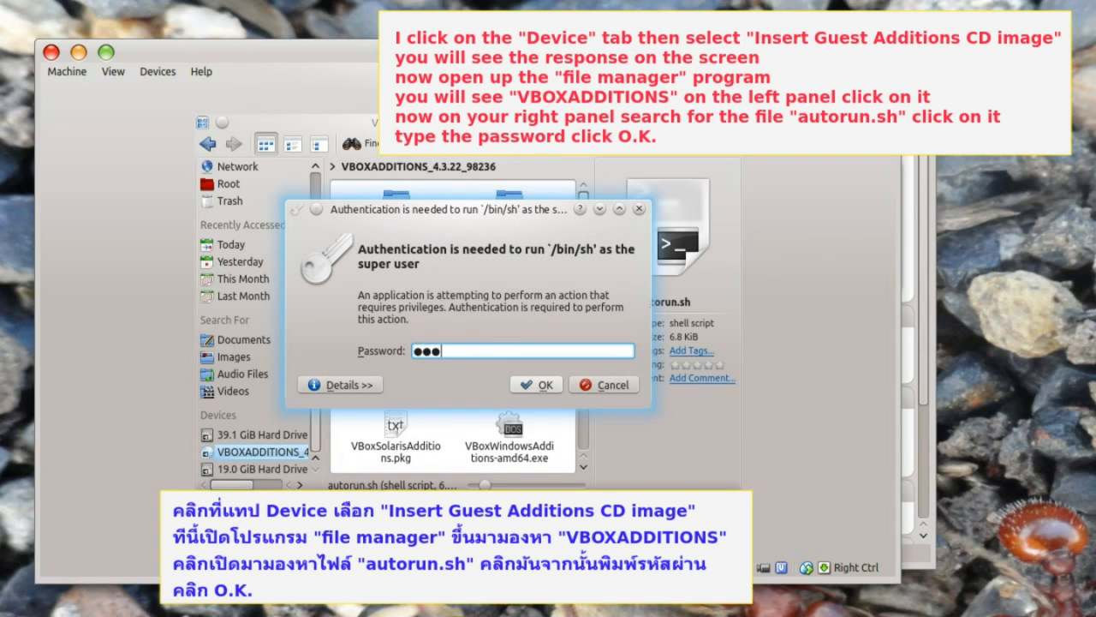
pyautogui.click(537, 387)
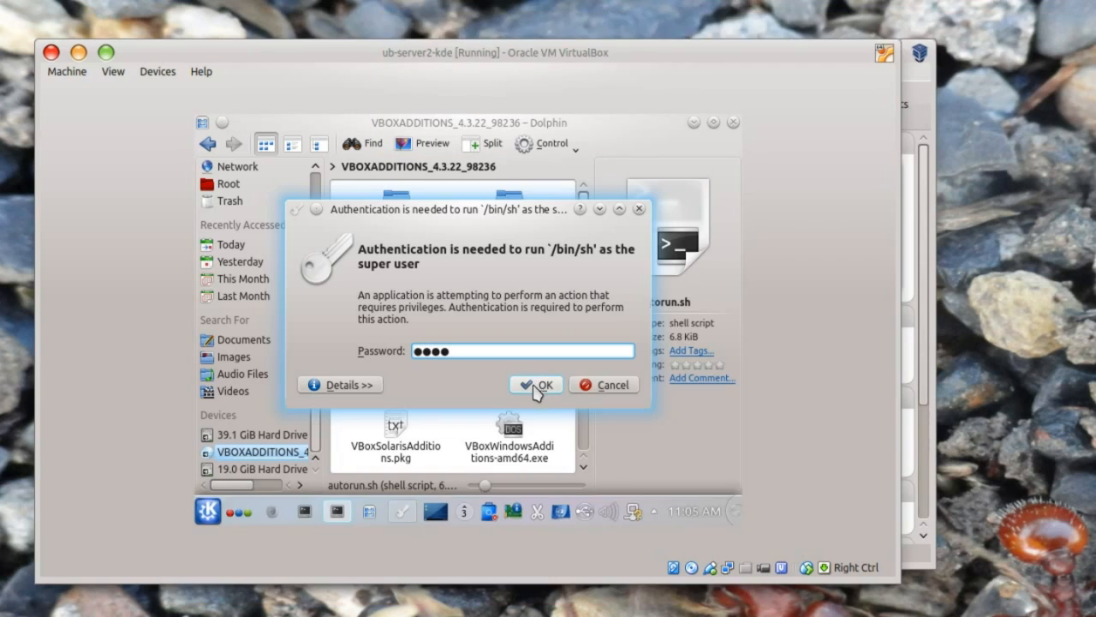
# - Bring the finished Guest Additions installer terminal forward and close it
pyautogui.click(336, 512)
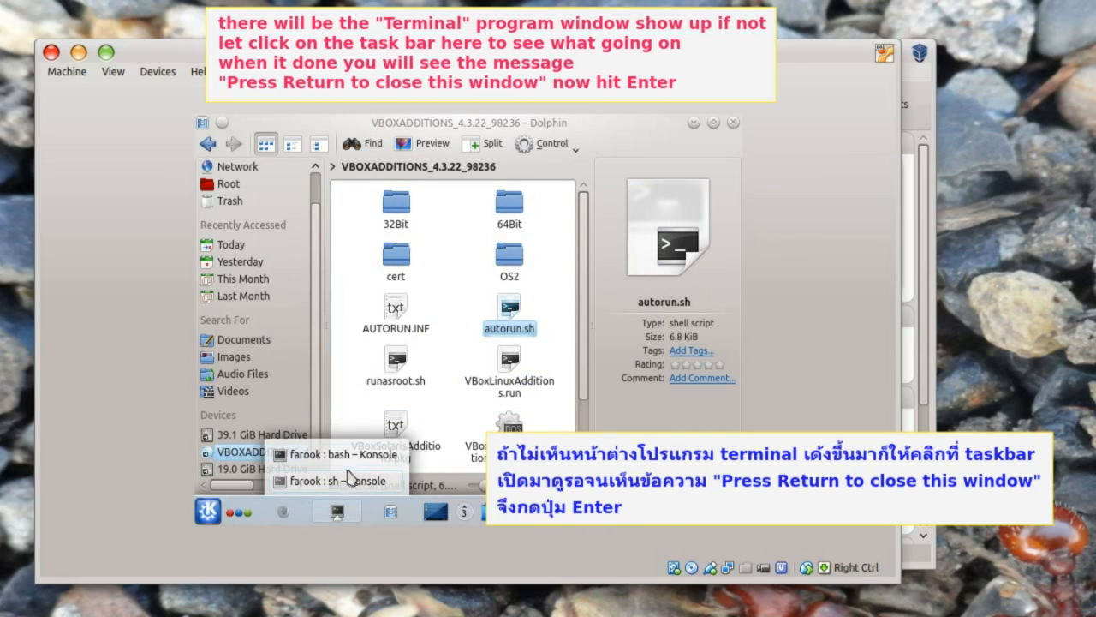
pyautogui.click(339, 483)
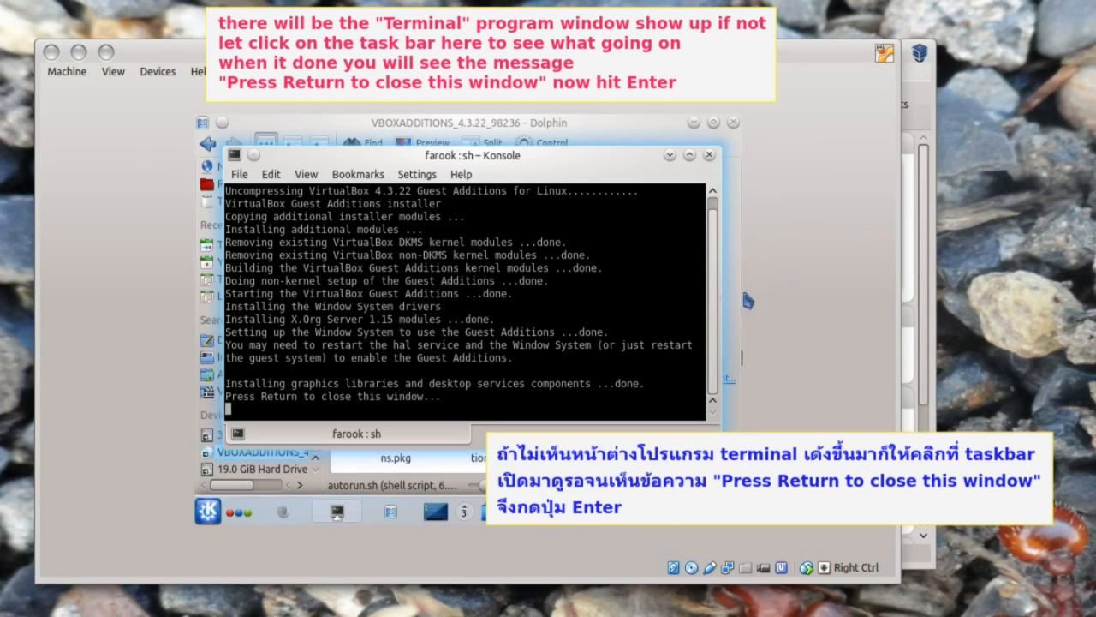
pyautogui.click(432, 157)
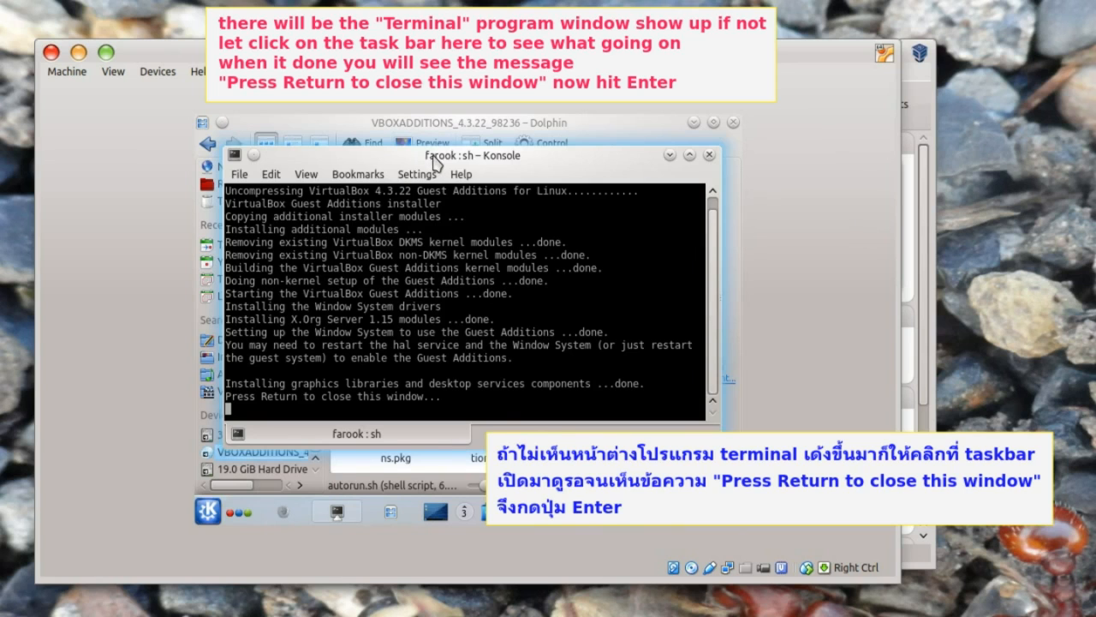
pyautogui.press('Return')
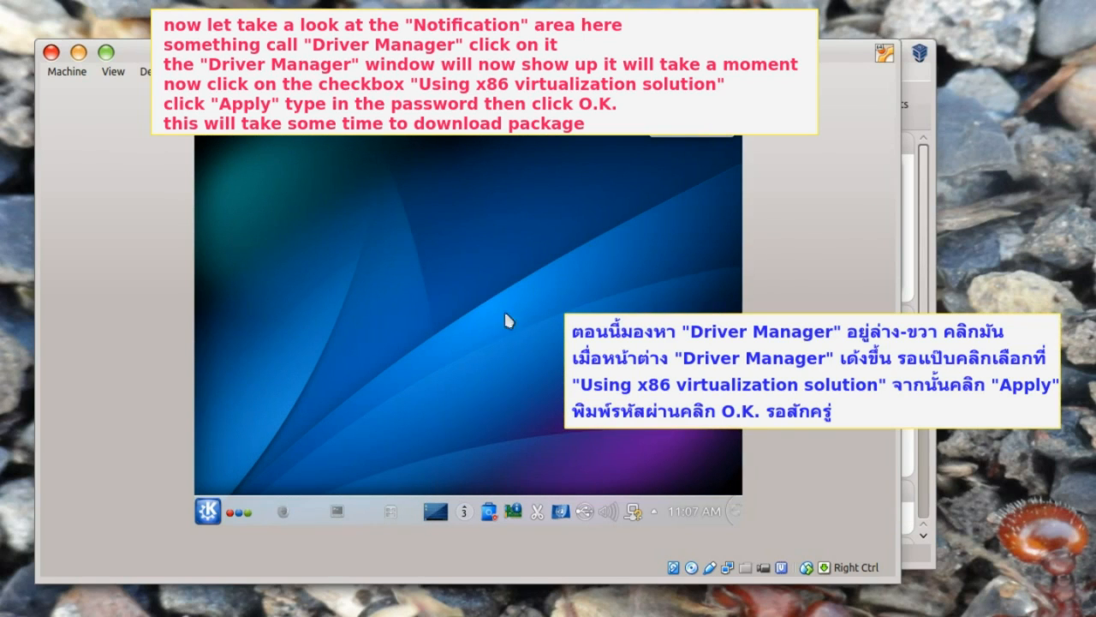
# - Enable the 'Using x86 virtualization solution' driver in Driver Manager, authenticate, and use the new configuration version
pyautogui.click(516, 513)
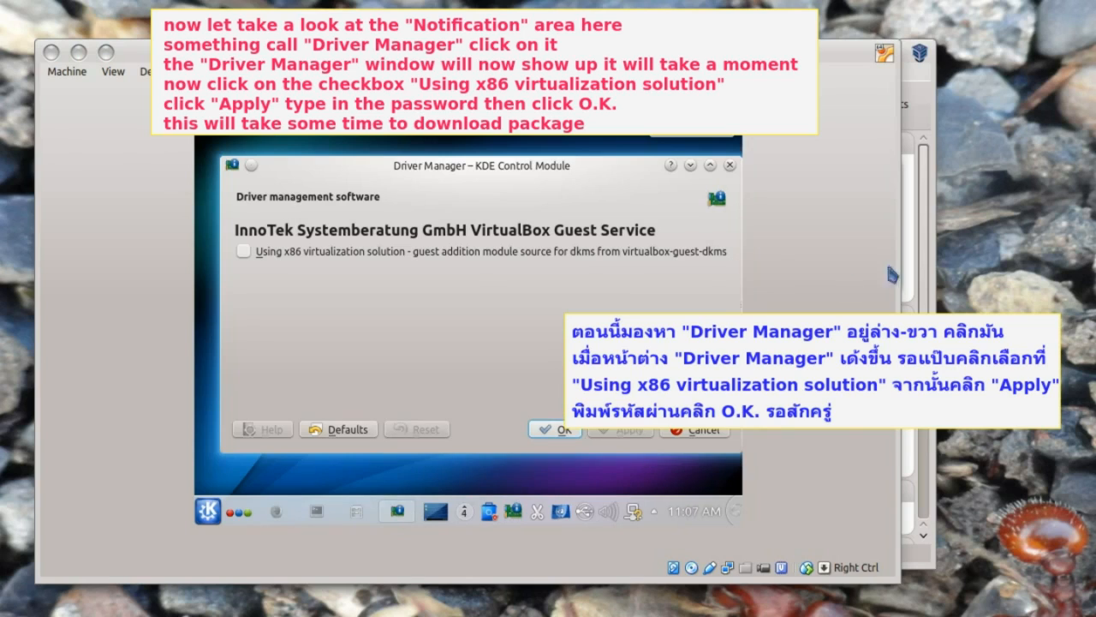
pyautogui.click(488, 307)
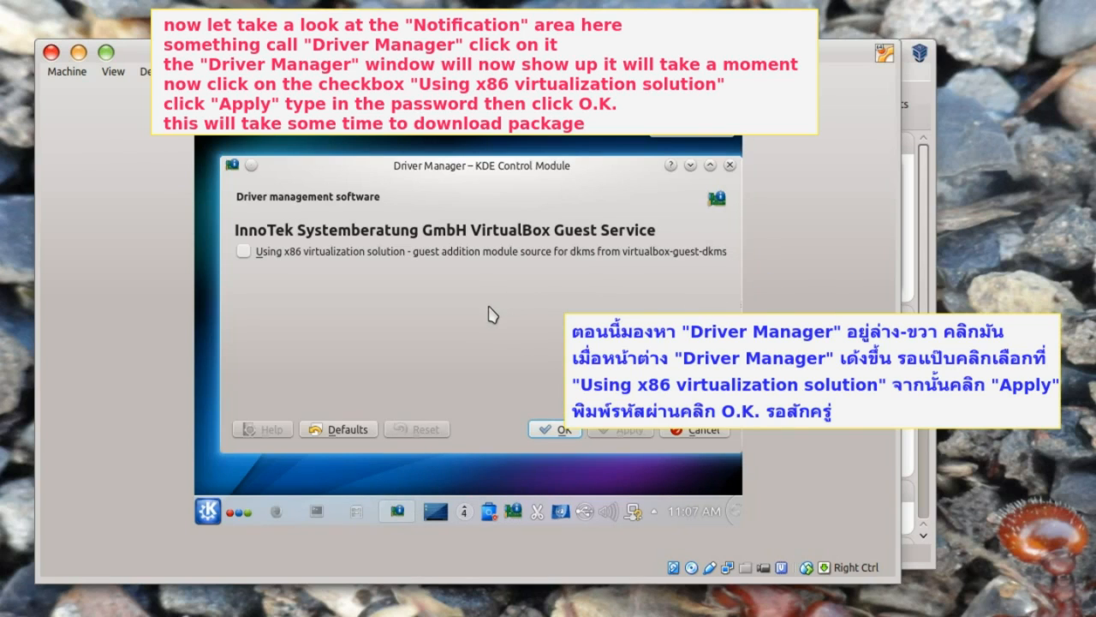
pyautogui.click(243, 252)
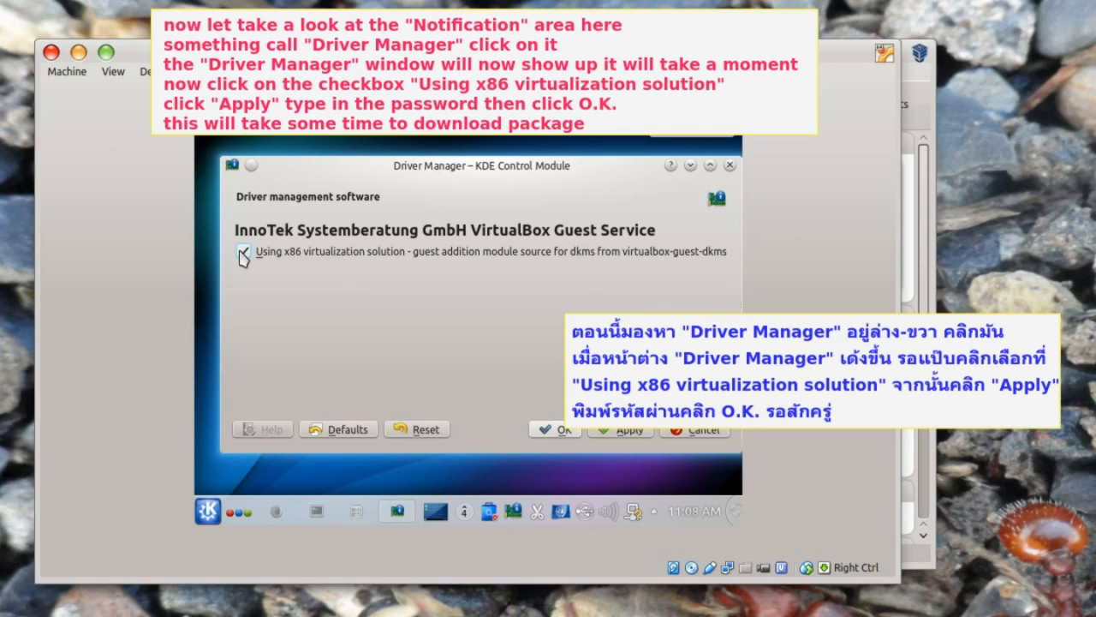
pyautogui.click(626, 431)
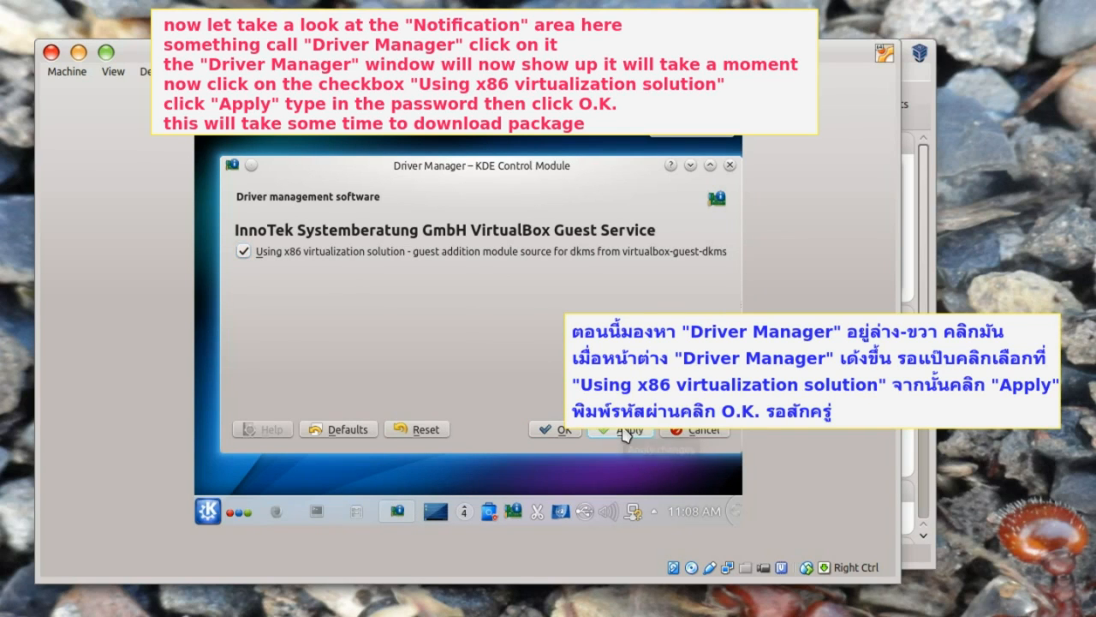
pyautogui.write('●●●●●●●●●')
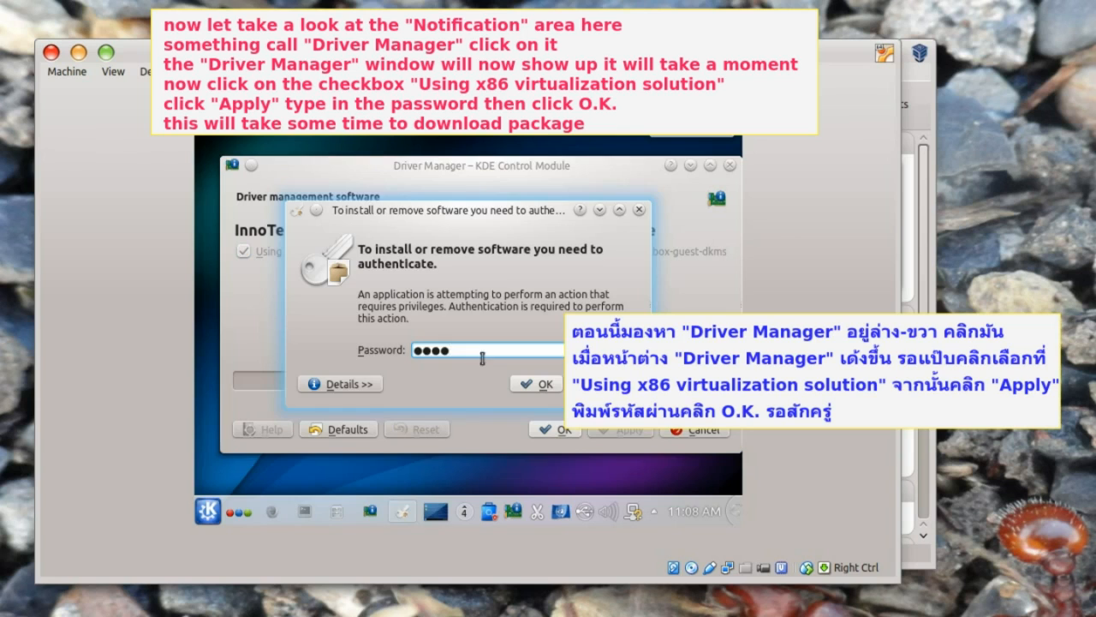
pyautogui.click(539, 384)
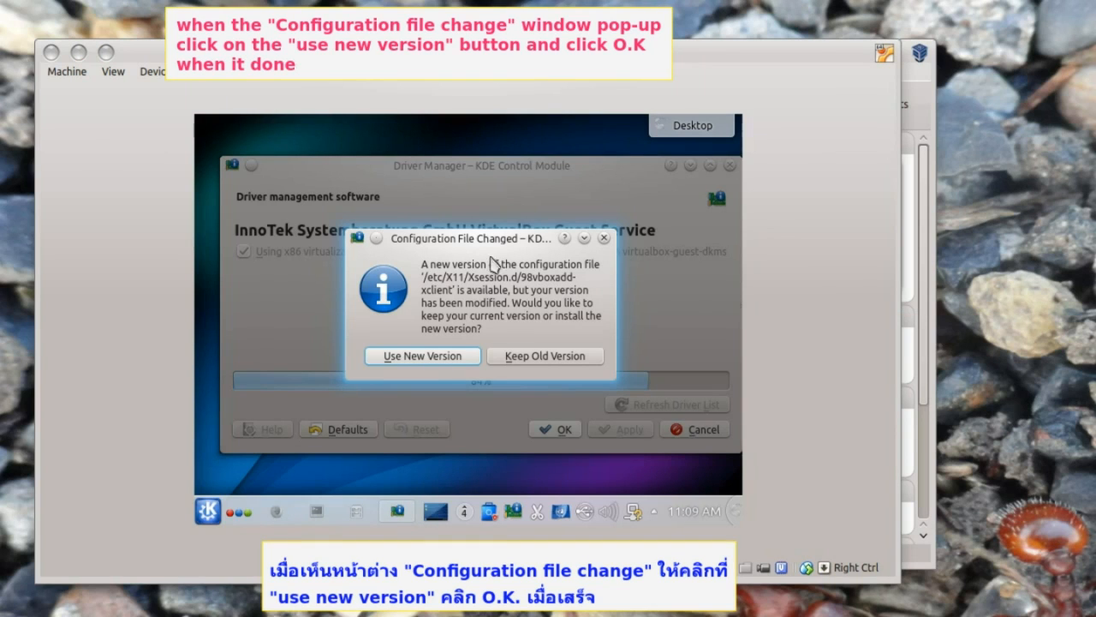
pyautogui.click(434, 359)
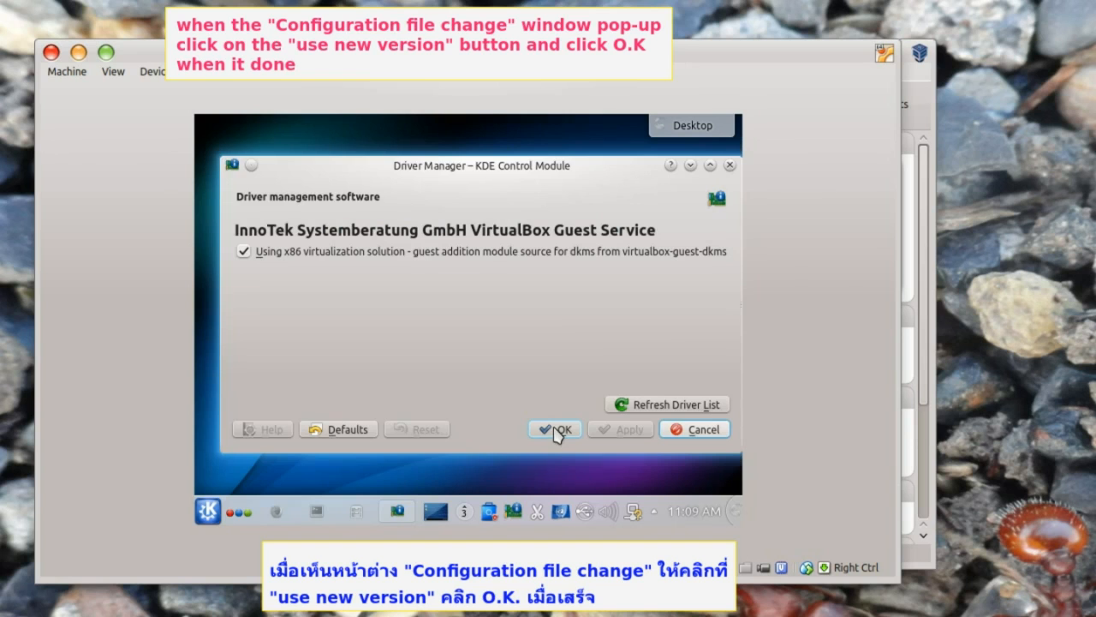
pyautogui.click(554, 429)
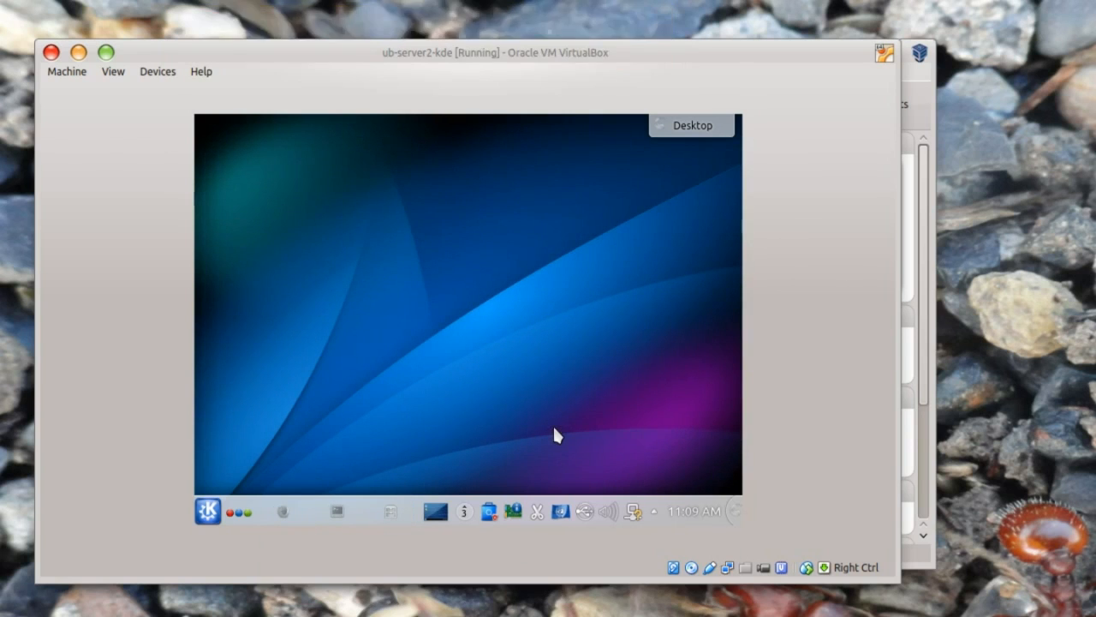
pyautogui.click(335, 513)
# - Run apt-get update && apt-get upgrade -y in Konsole, then reboot the guest
pyautogui.write('apt-get update ')
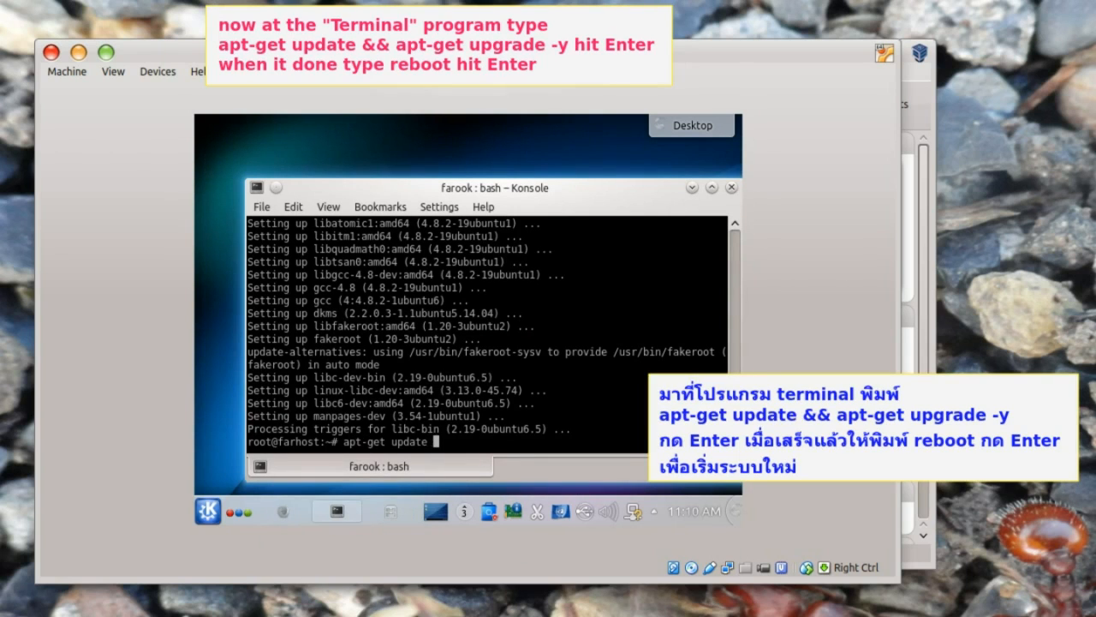
pyautogui.write('&& apt-get upgrade -y')
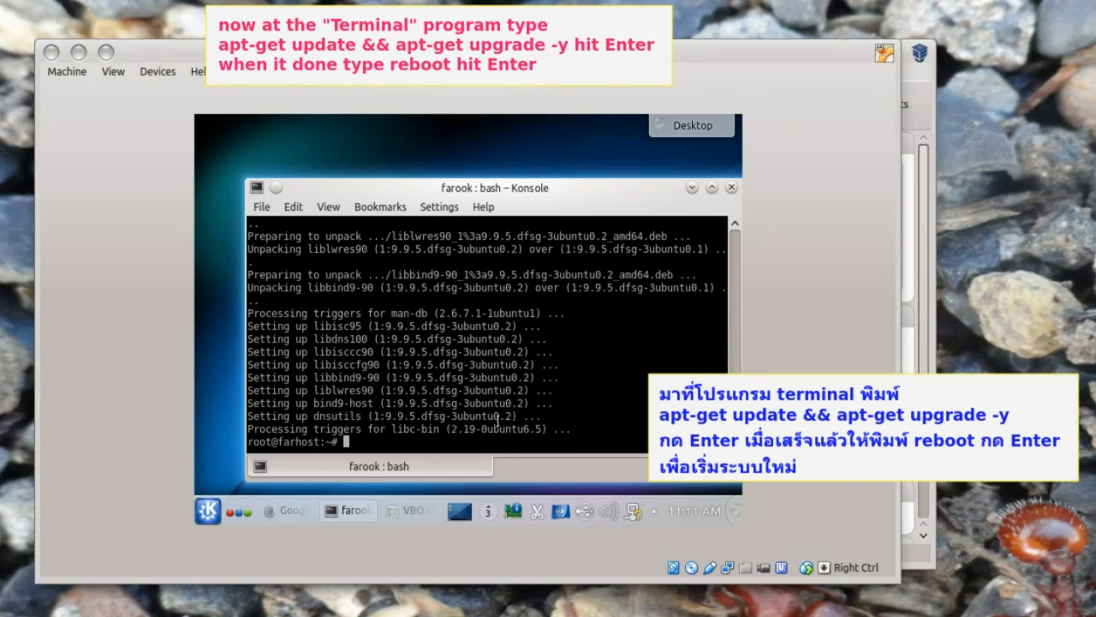
pyautogui.write('reboot')
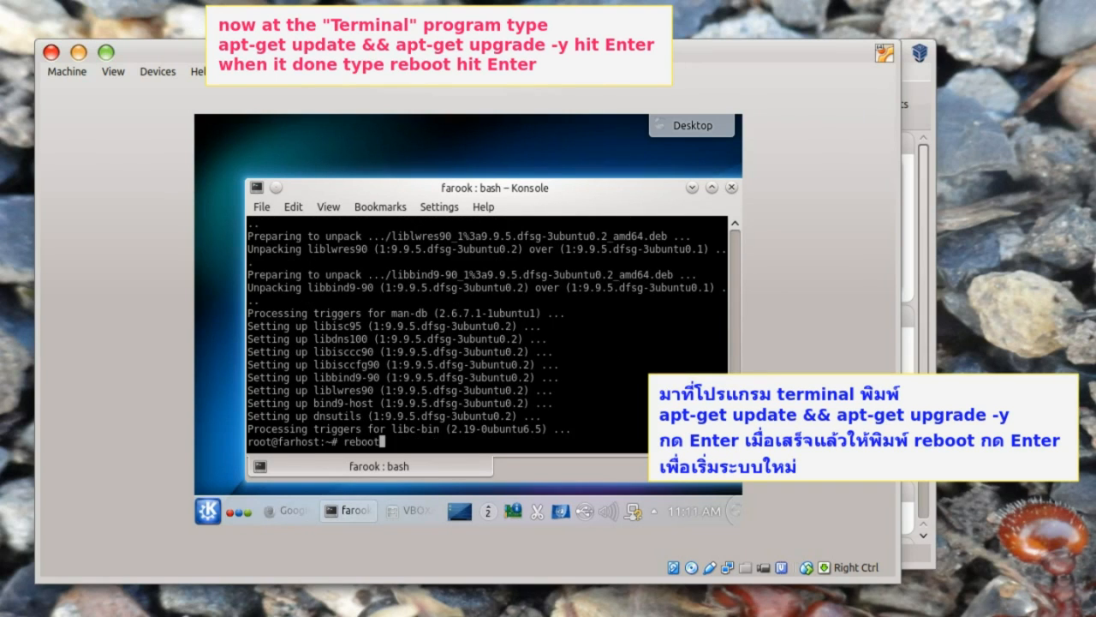
pyautogui.press('Return')
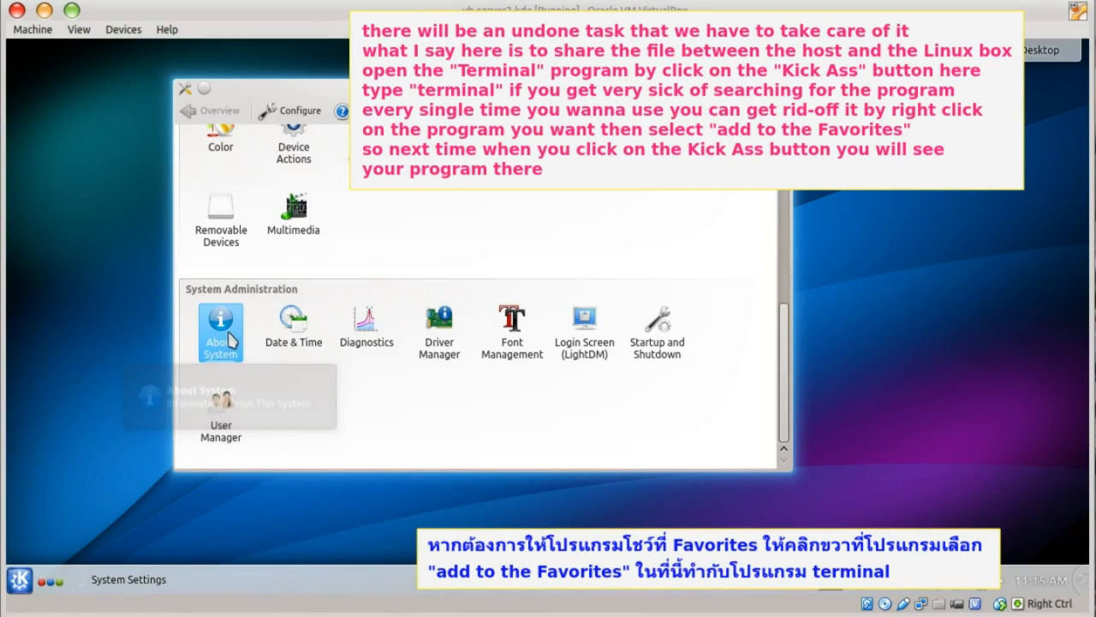
# - Add Konsole to the launcher Favorites via a 'ter' search, then launch it from Favorites
pyautogui.click(220, 328)
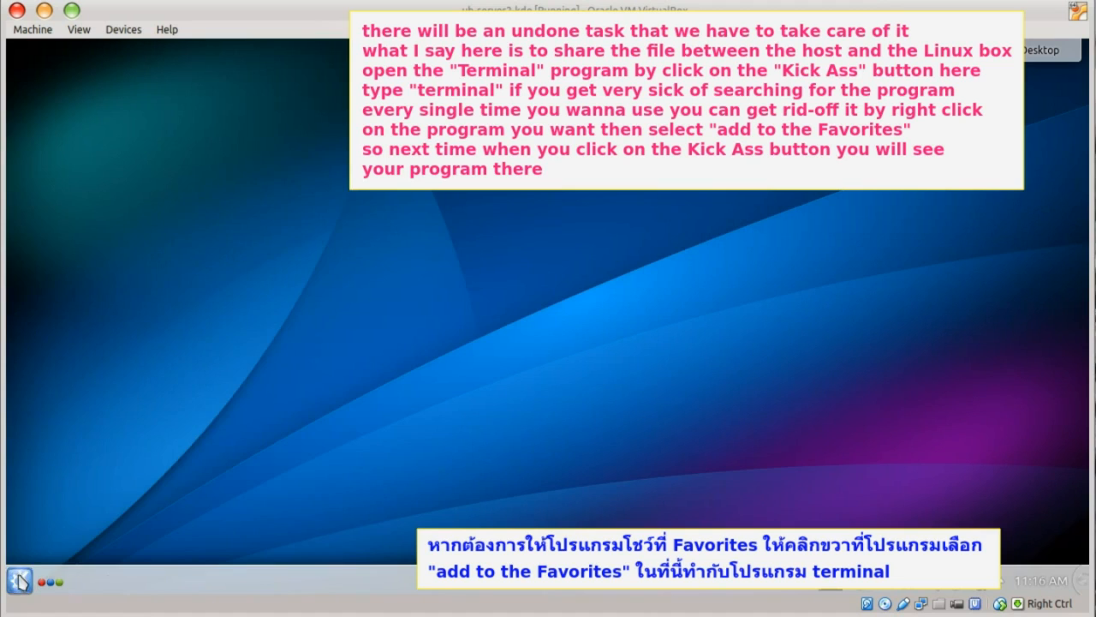
pyautogui.click(19, 583)
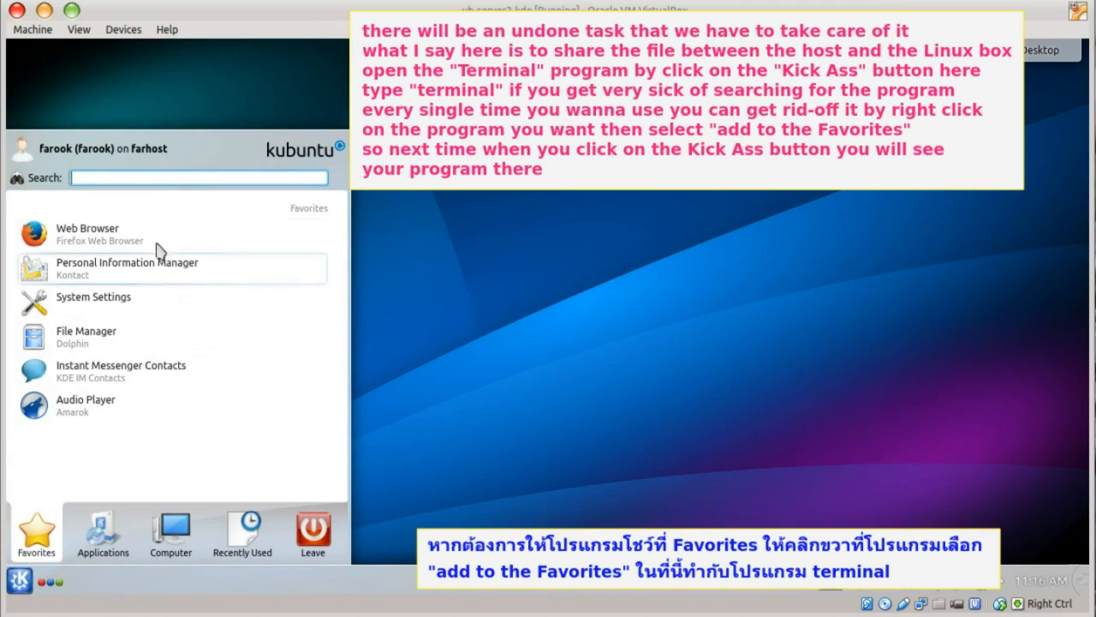
pyautogui.write('ter')
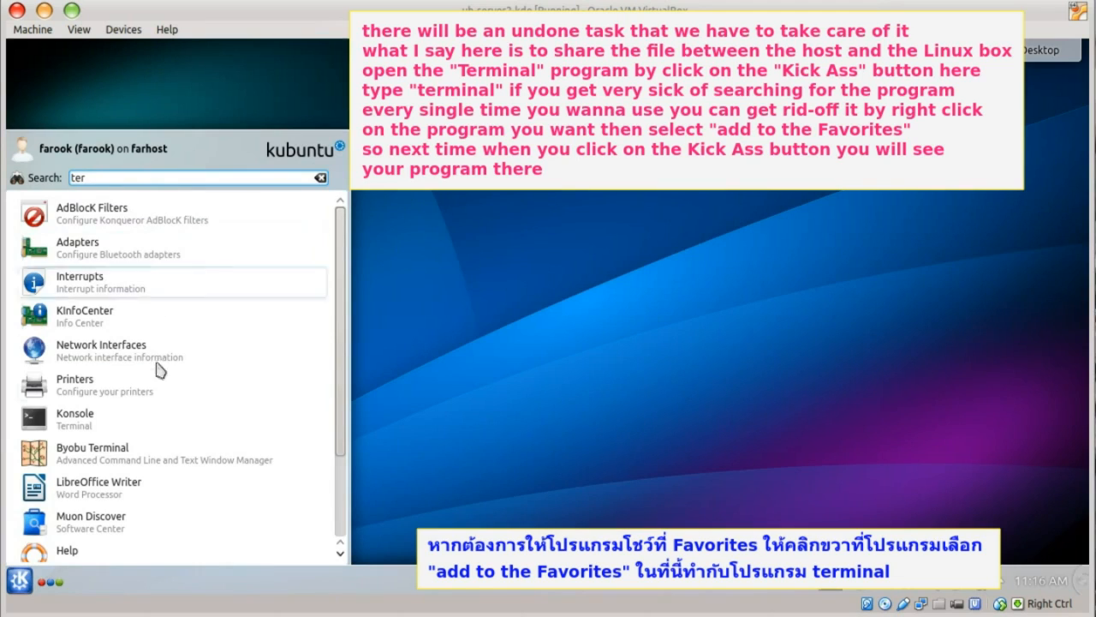
pyautogui.rightClick(106, 425)
pyautogui.click(143, 453)
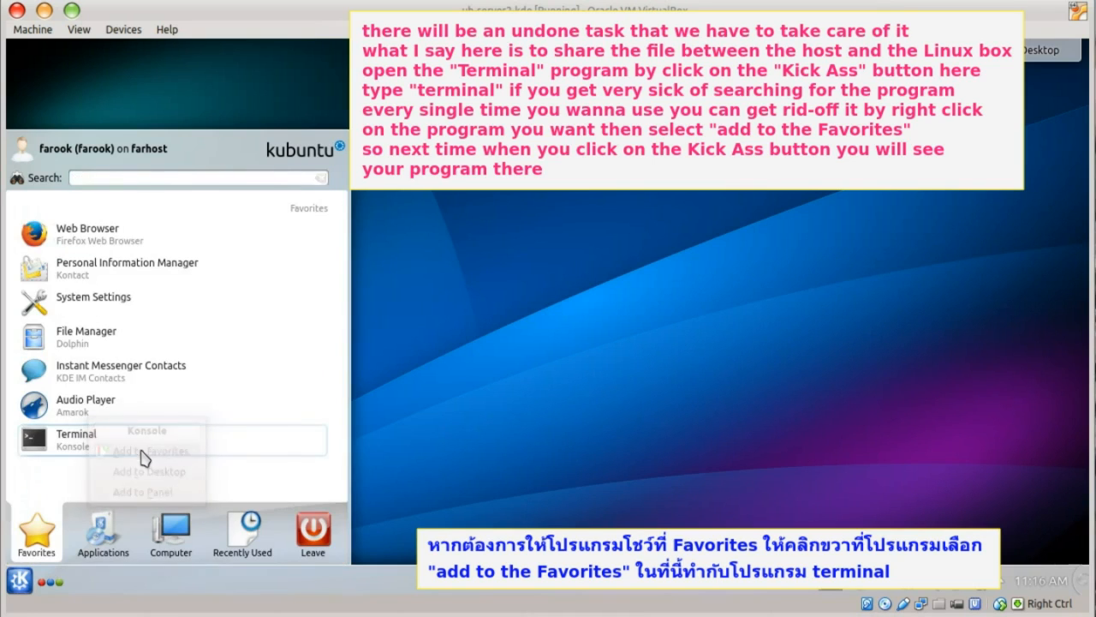
pyautogui.click(475, 410)
pyautogui.click(30, 584)
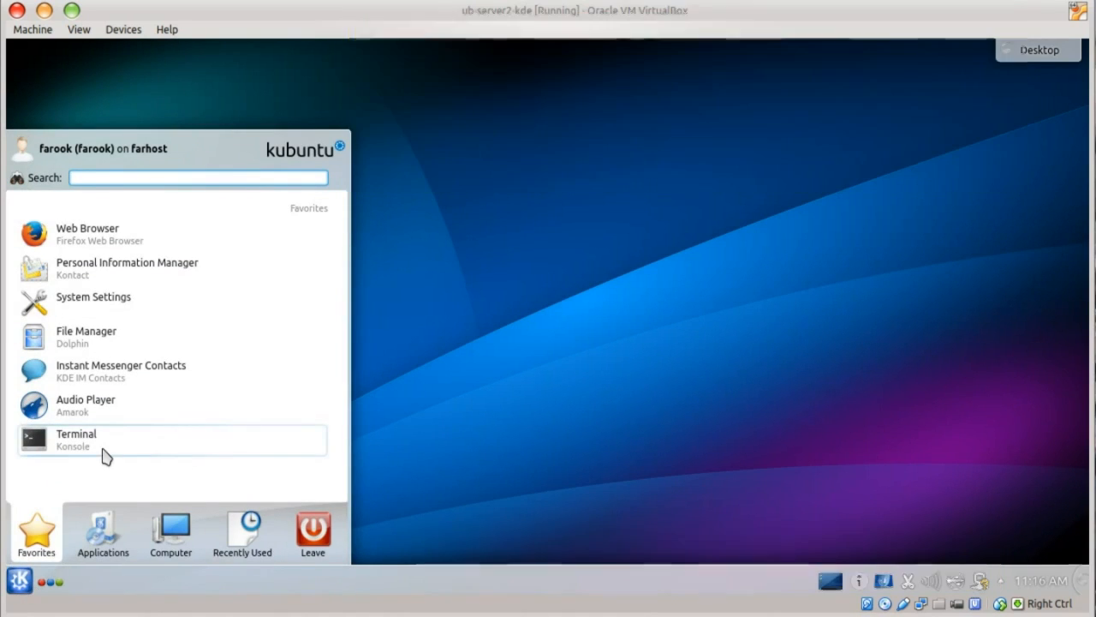
pyautogui.click(110, 445)
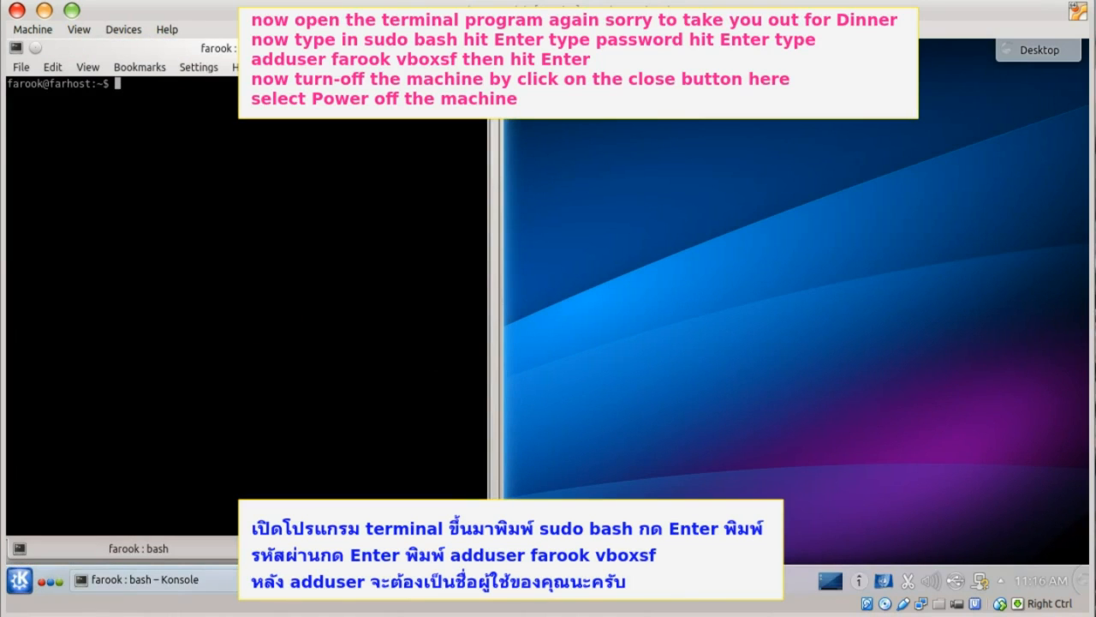
# - Add the user account to the vboxsf group with adduser from a sudo bash root shell
pyautogui.write('sudo bash')
pyautogui.press('Return')
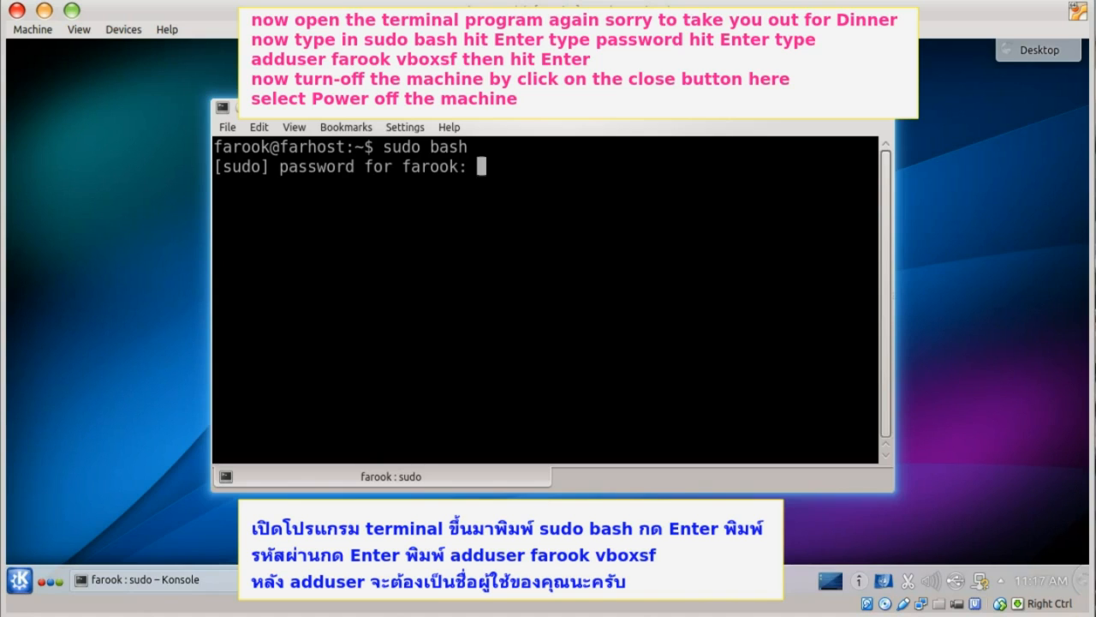
pyautogui.press('Return')
pyautogui.write('addus')
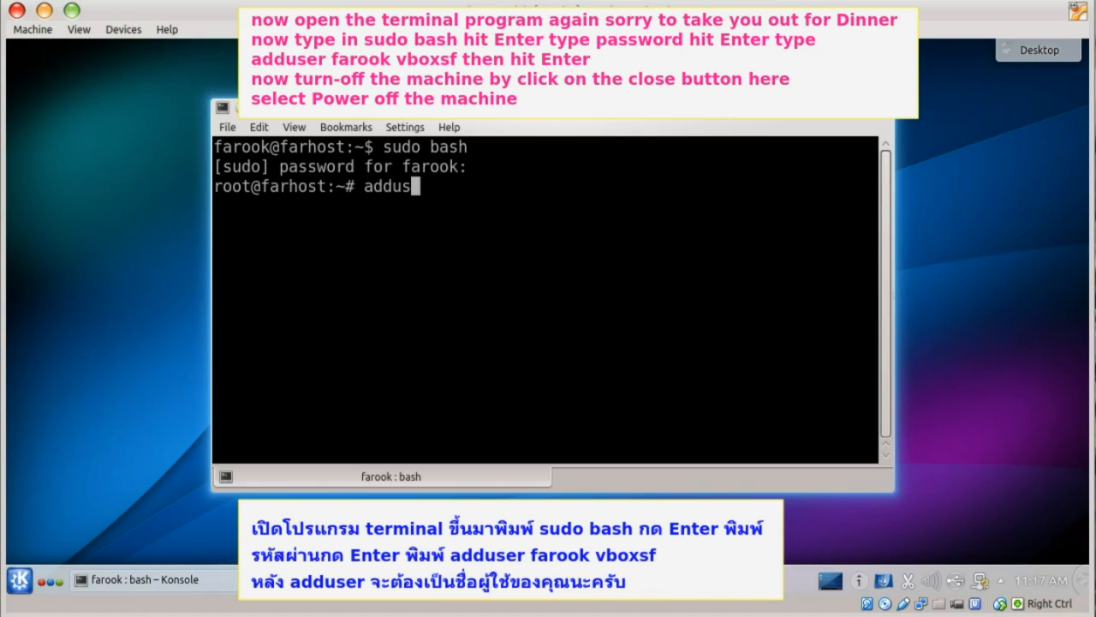
pyautogui.write('er farook vboxsf')
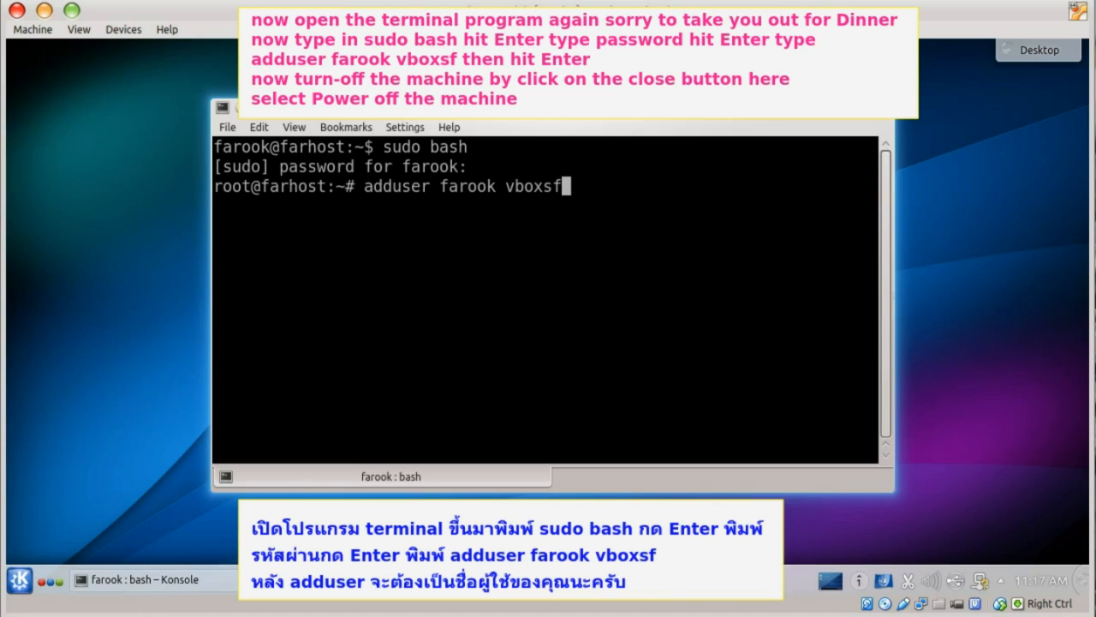
pyautogui.press('Return')
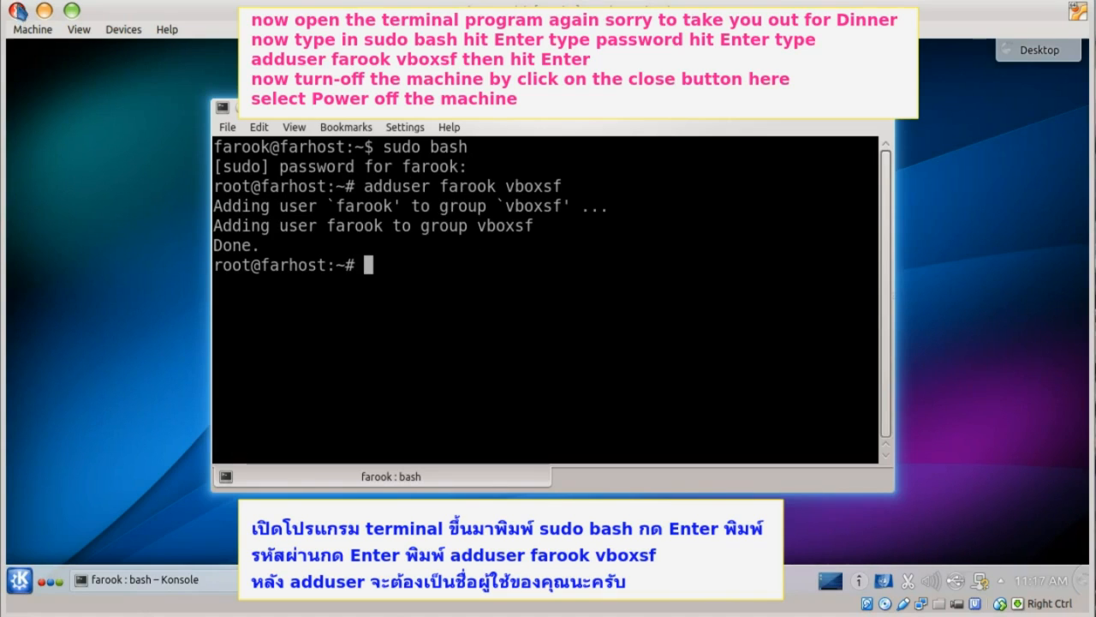
# - Close the VM window and power off the virtual machine
pyautogui.click(16, 10)
pyautogui.click(519, 330)
pyautogui.click(552, 367)
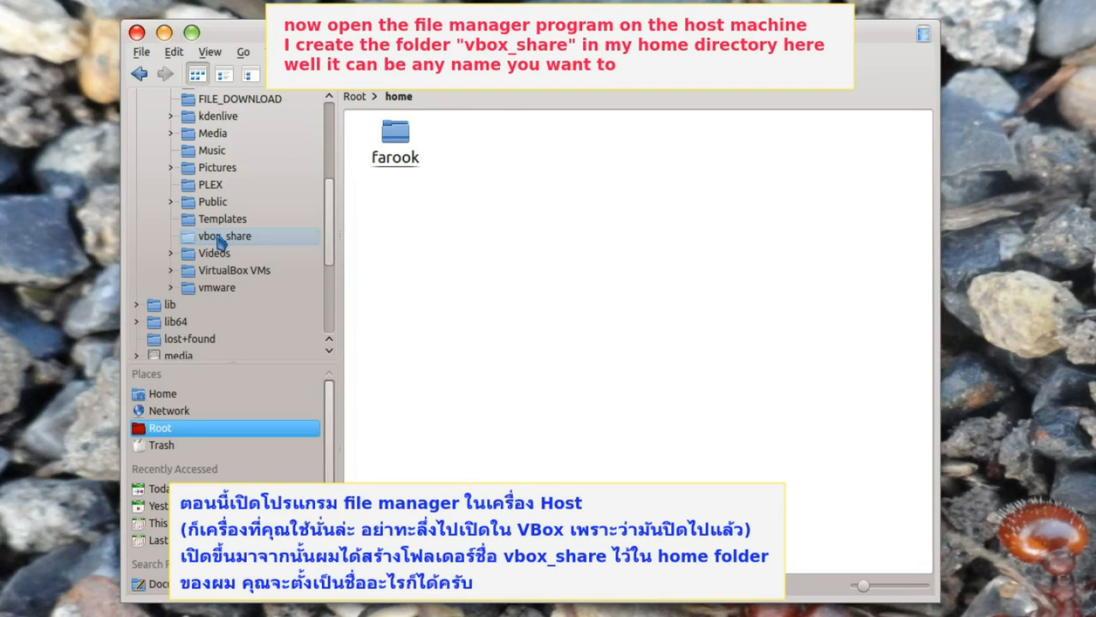
# - Select vbox_share in Dolphin's folder tree under the host's home folder
pyautogui.click(221, 240)
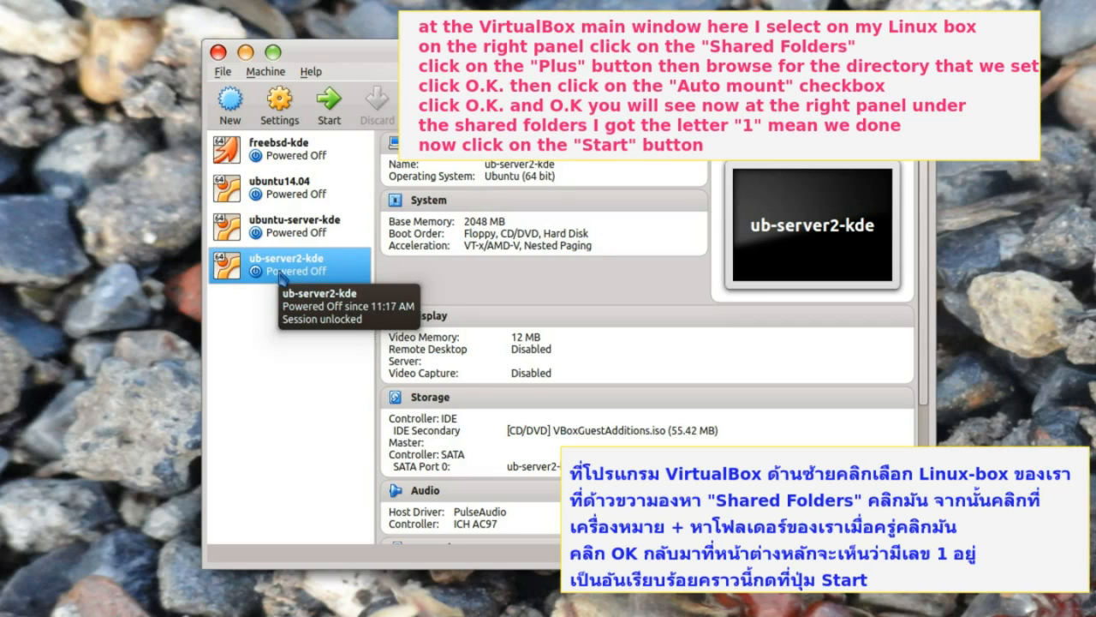
# - Add the host's vbox_share folder as an auto-mounted shared folder for ub-server2-kde
pyautogui.scroll(-3, 463, 475)
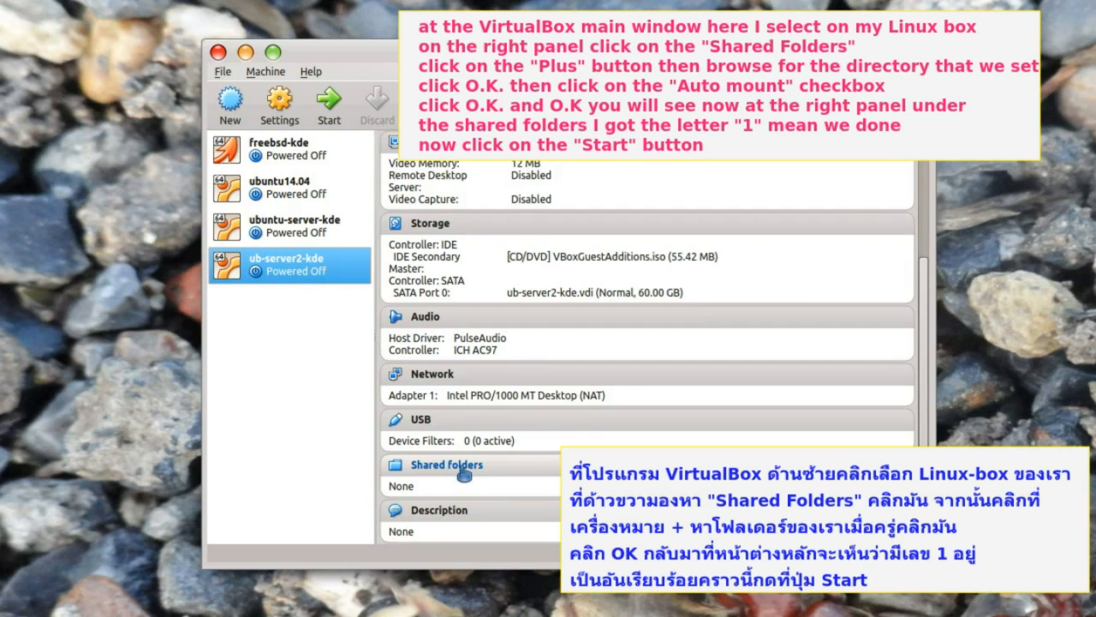
pyautogui.click(463, 475)
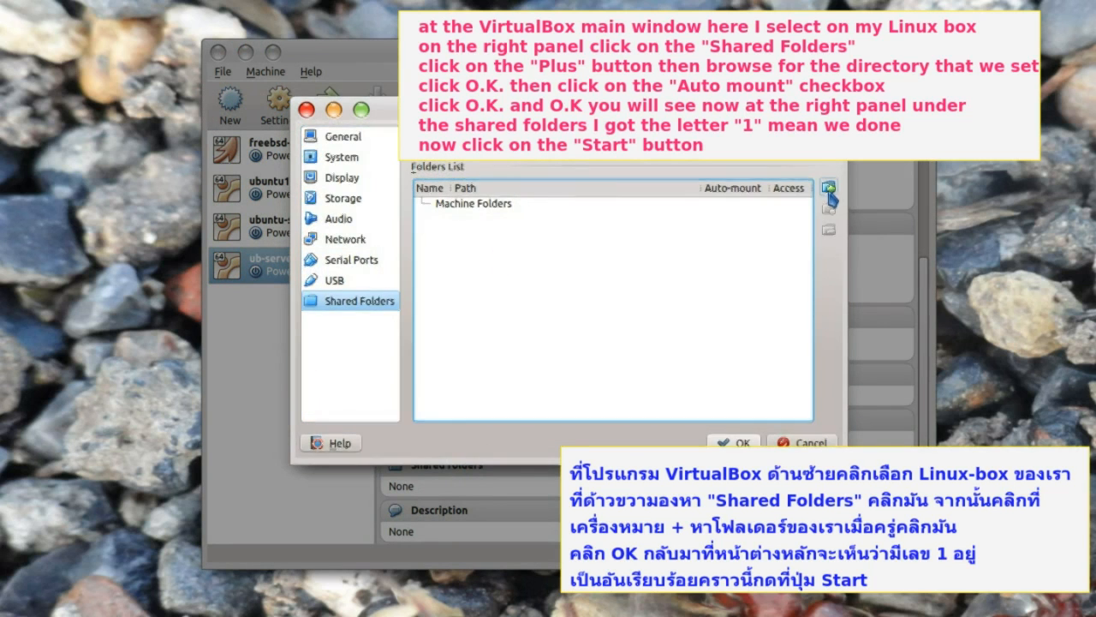
pyautogui.click(831, 198)
pyautogui.click(616, 225)
pyautogui.click(617, 262)
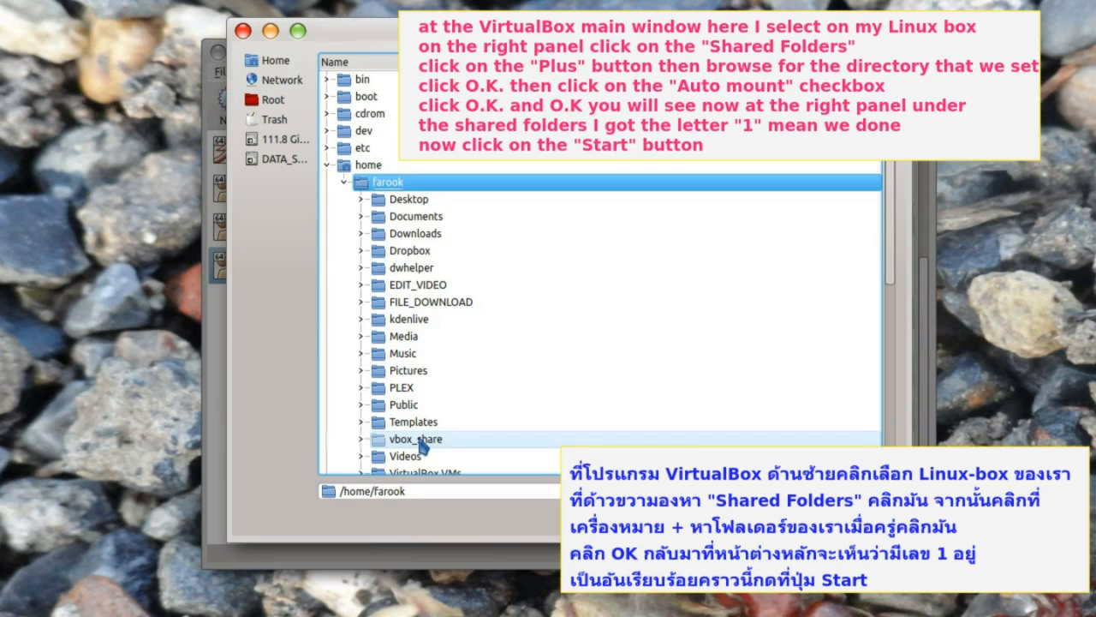
pyautogui.click(418, 439)
pyautogui.press('Return')
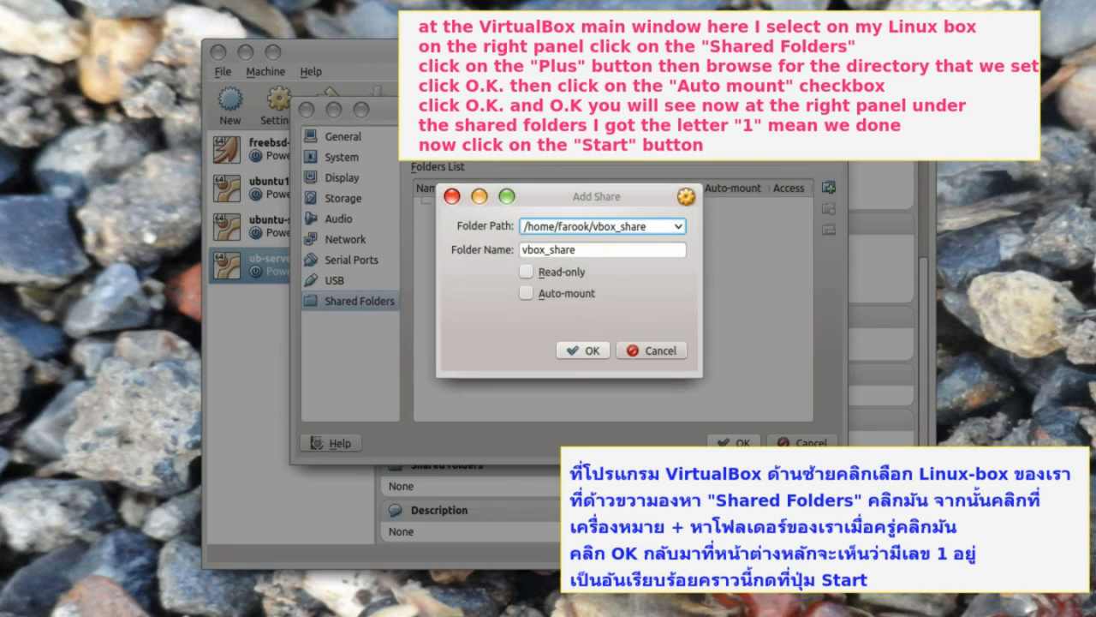
pyautogui.click(526, 294)
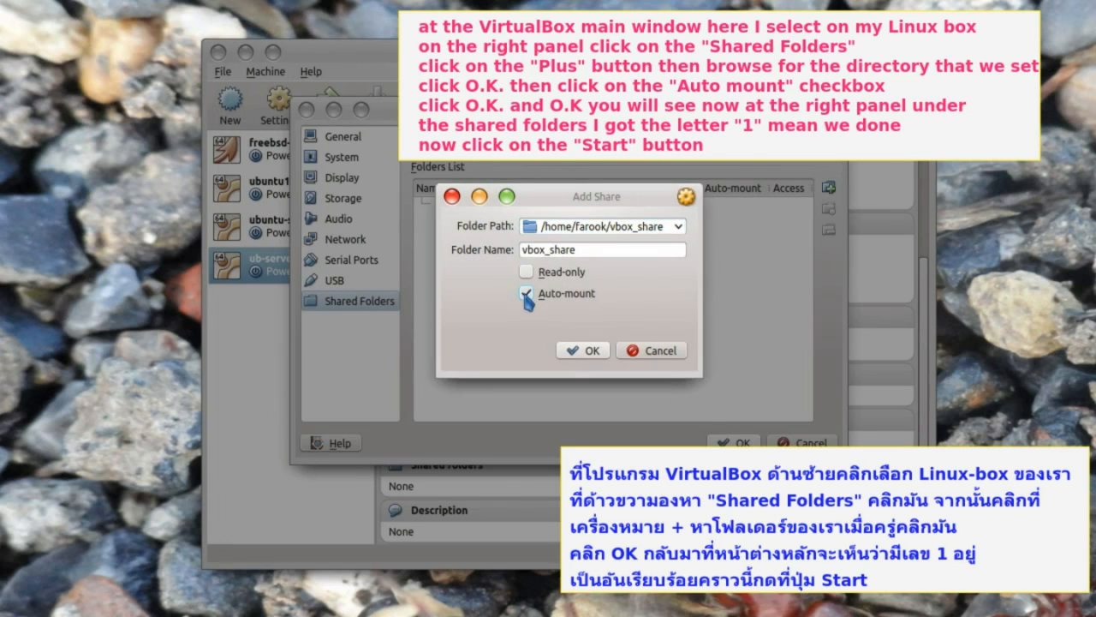
pyautogui.click(585, 350)
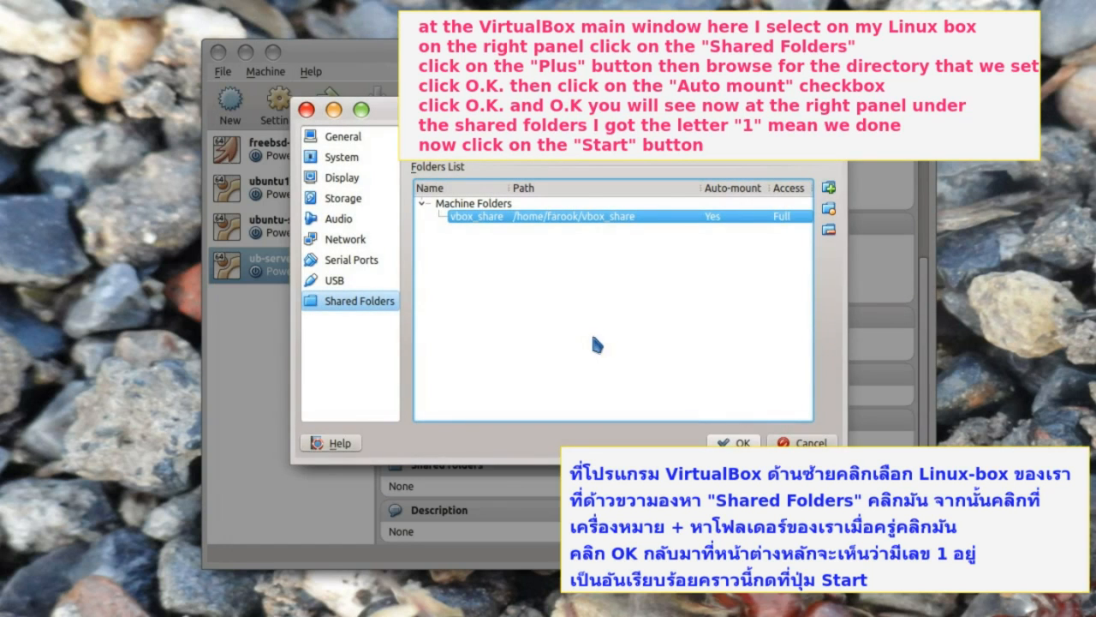
# - Apply the shared folder settings and start the ub-server2-kde virtual machine
pyautogui.click(734, 443)
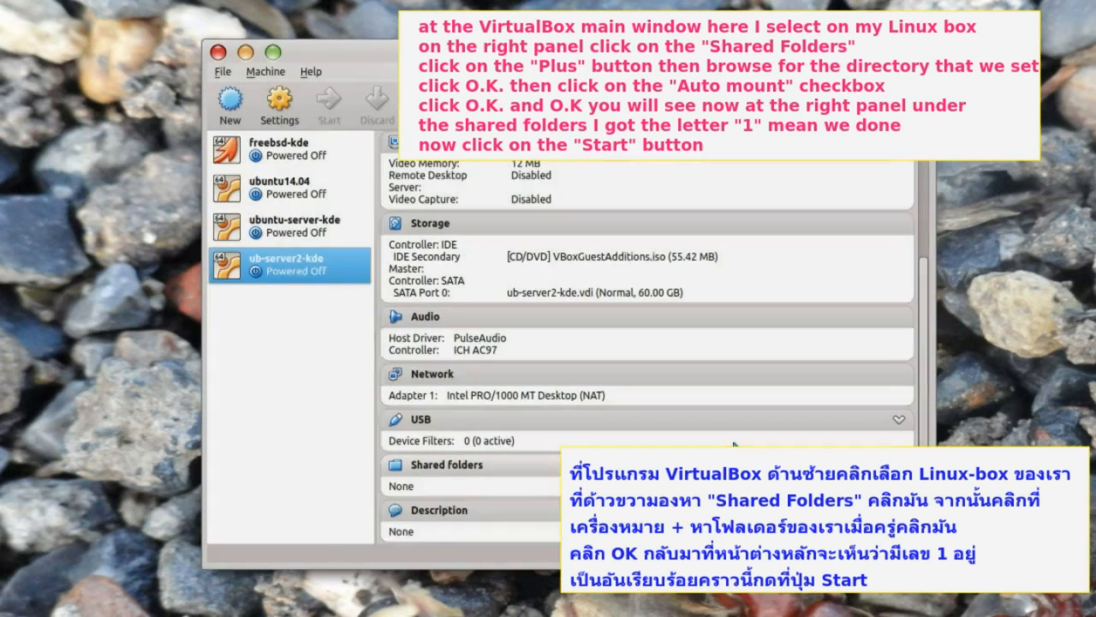
pyautogui.scroll(-1, 705, 423)
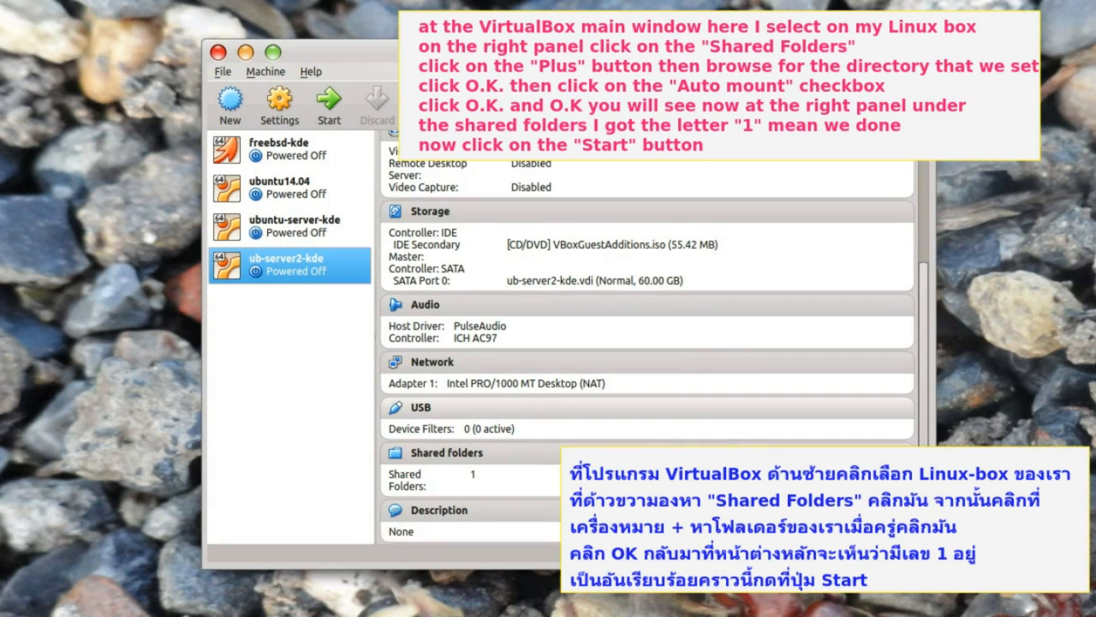
pyautogui.click(330, 114)
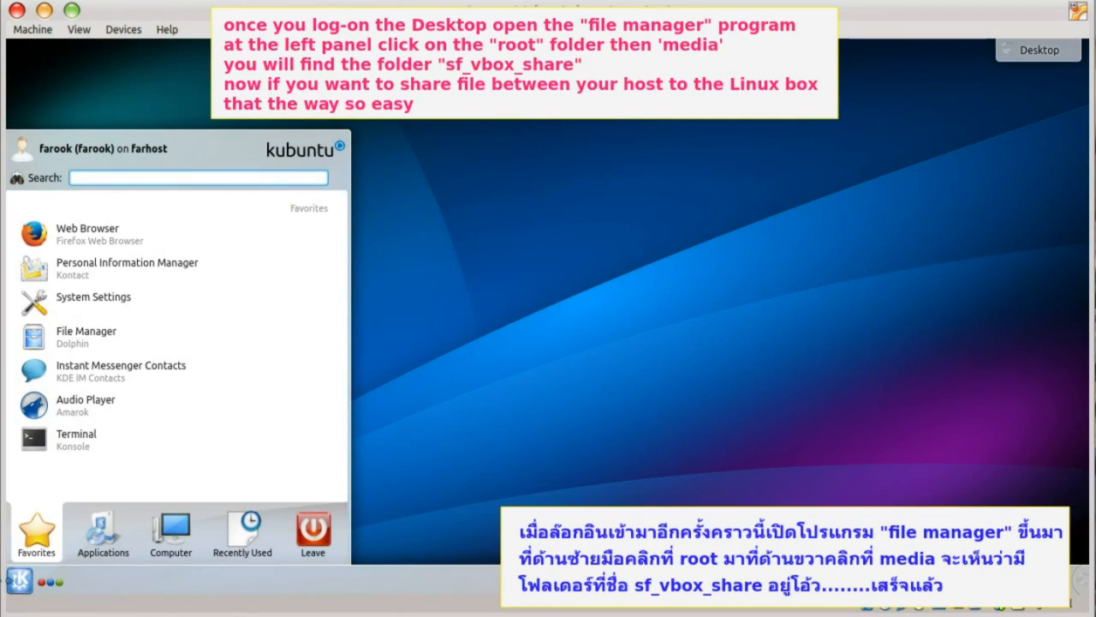
# - In the guest's file manager, browse Root > media > sf_vbox_share to view the shared files
pyautogui.click(90, 337)
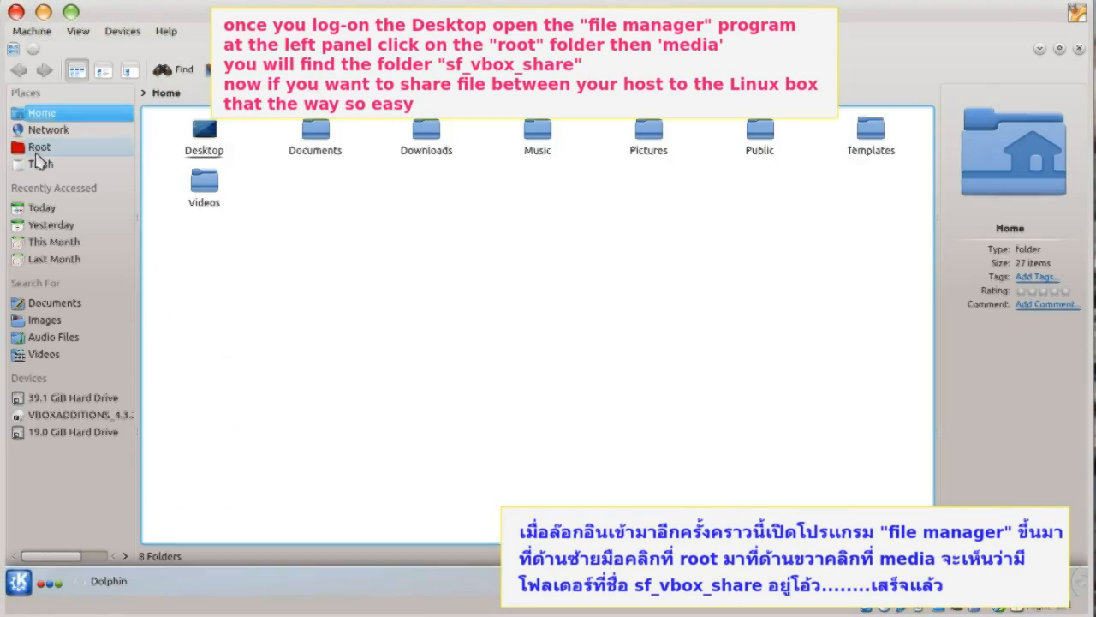
pyautogui.click(40, 149)
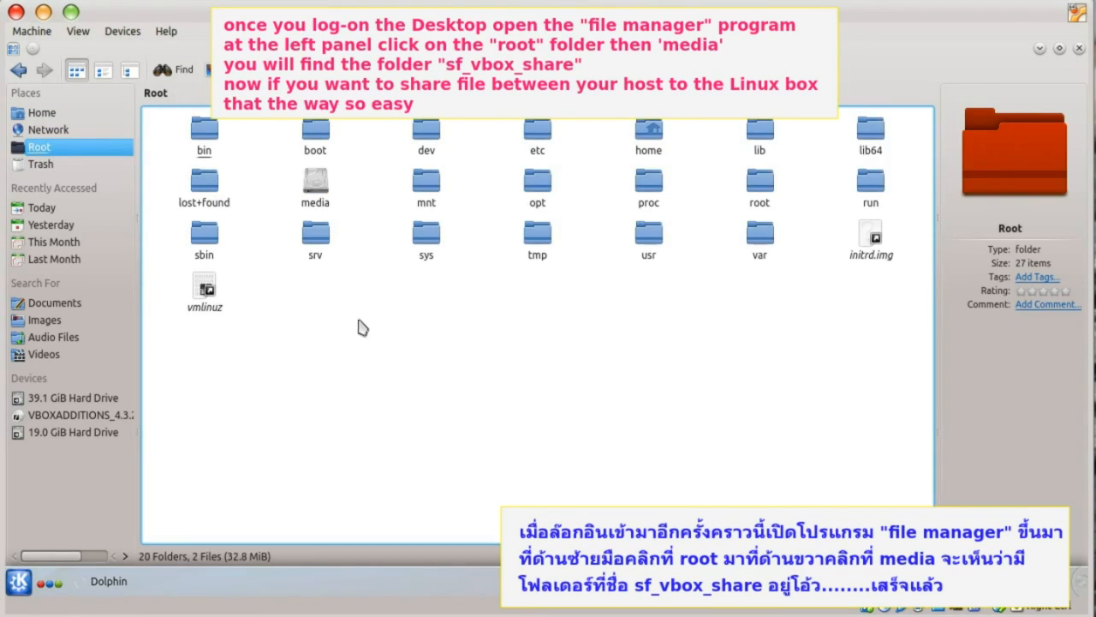
pyautogui.click(324, 199)
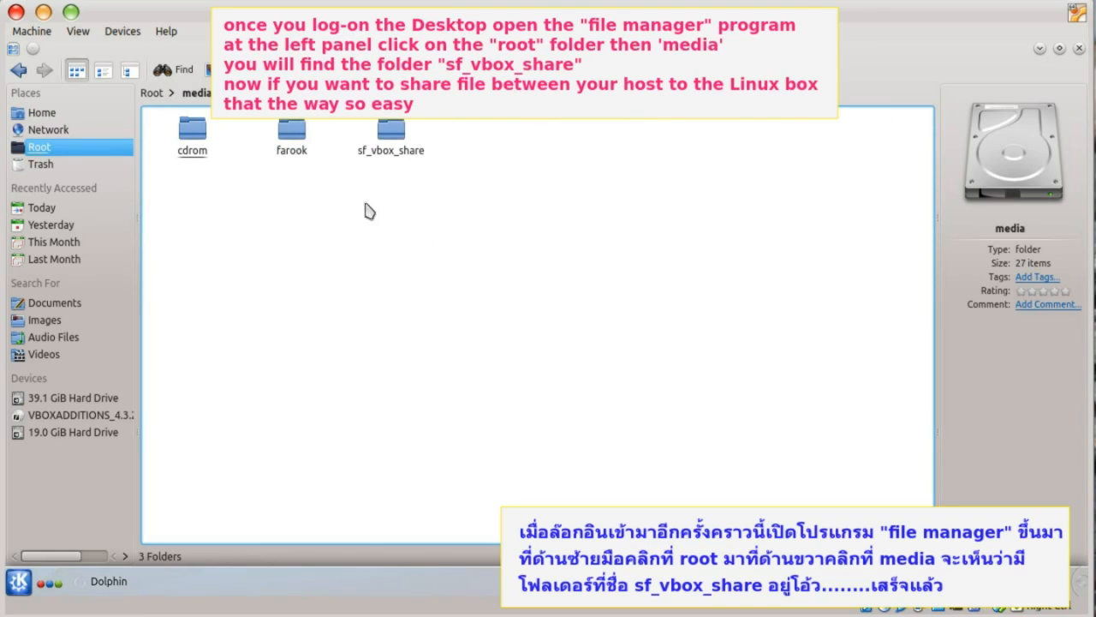
pyautogui.click(389, 153)
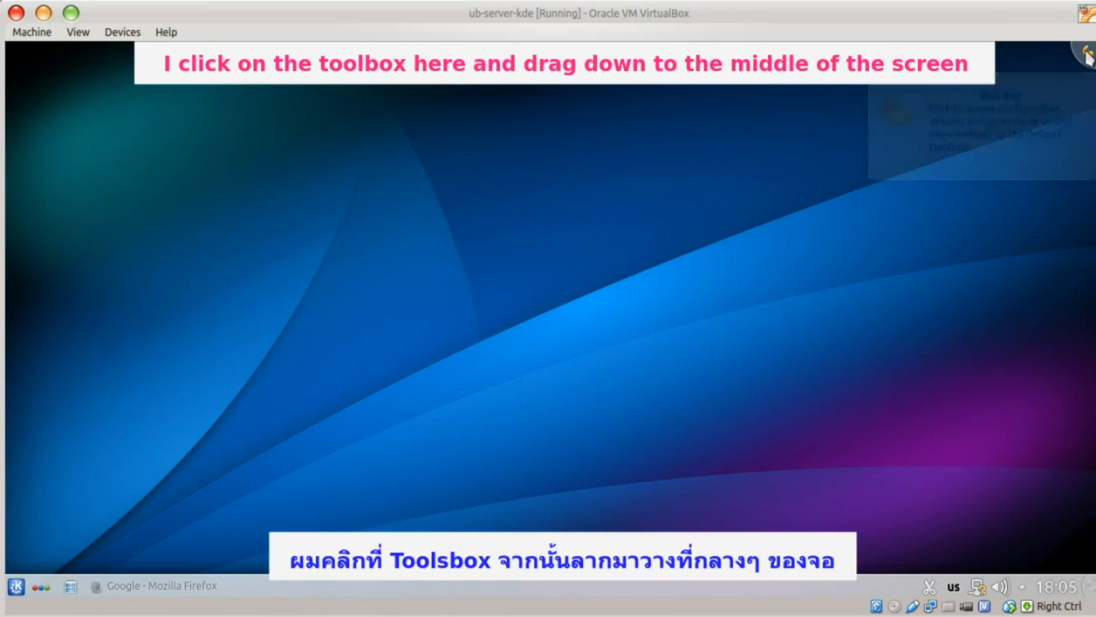
# - Add a Default Panel across the top of the guest desktop
pyautogui.moveTo(1086, 55); pyautogui.dragTo(1086, 318)
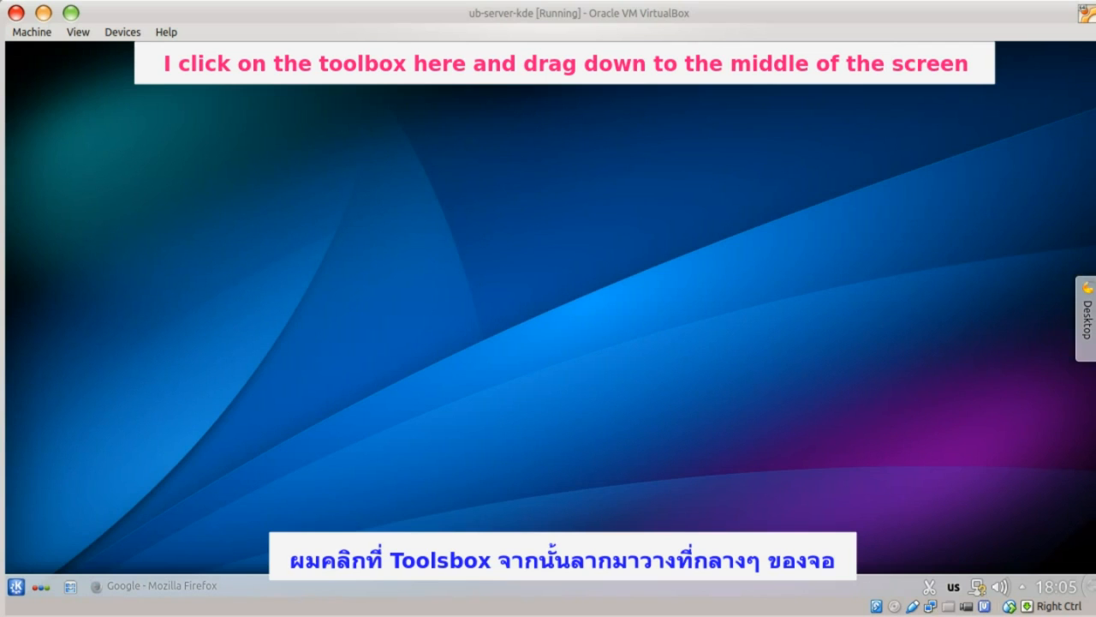
pyautogui.rightClick(863, 84)
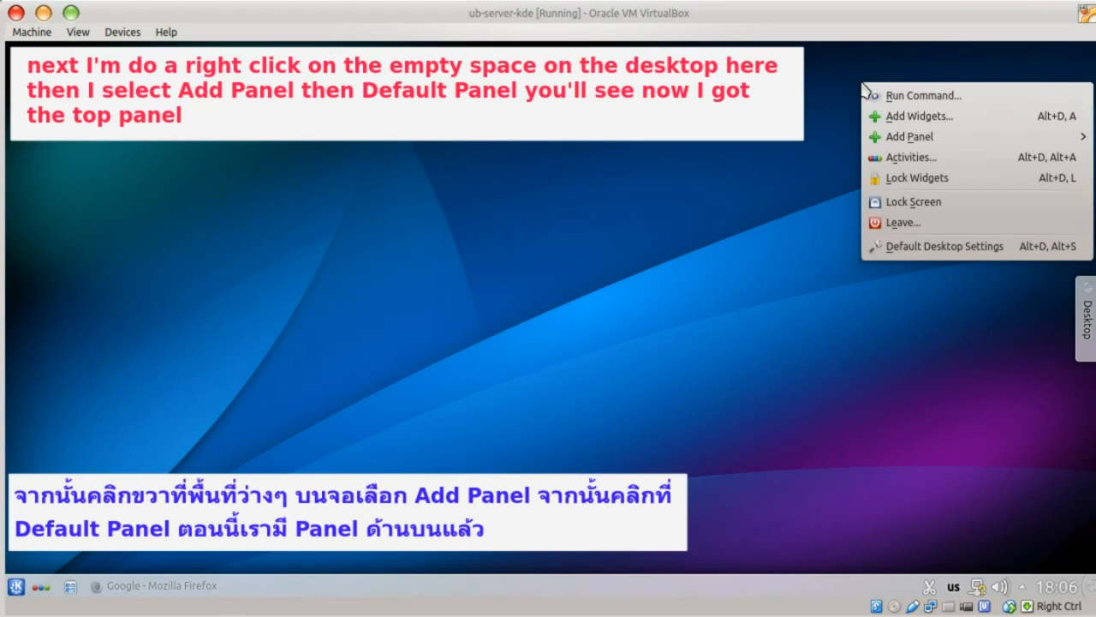
pyautogui.moveTo(894, 144)
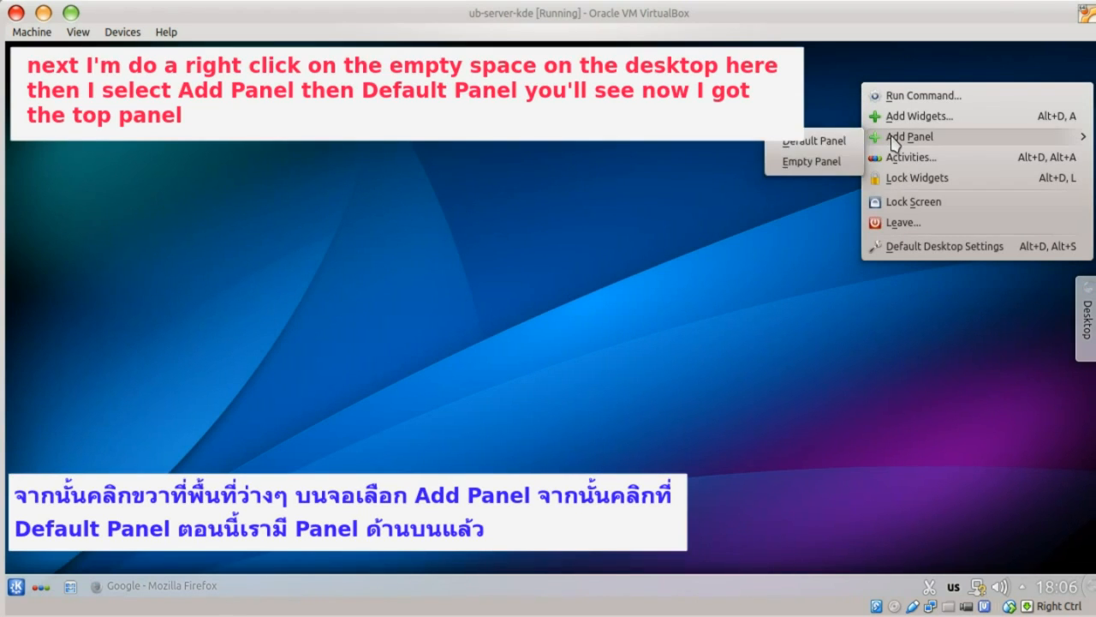
pyautogui.click(820, 143)
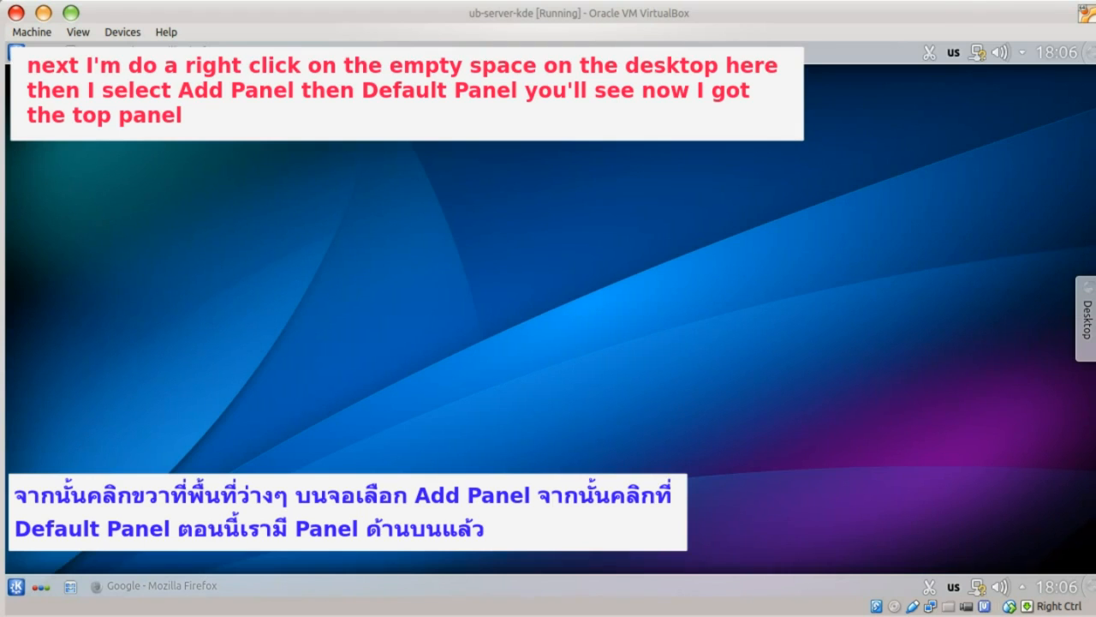
# - Remove the bottom panel and move the desktop toolbox to the lower right corner
pyautogui.rightClick(631, 584)
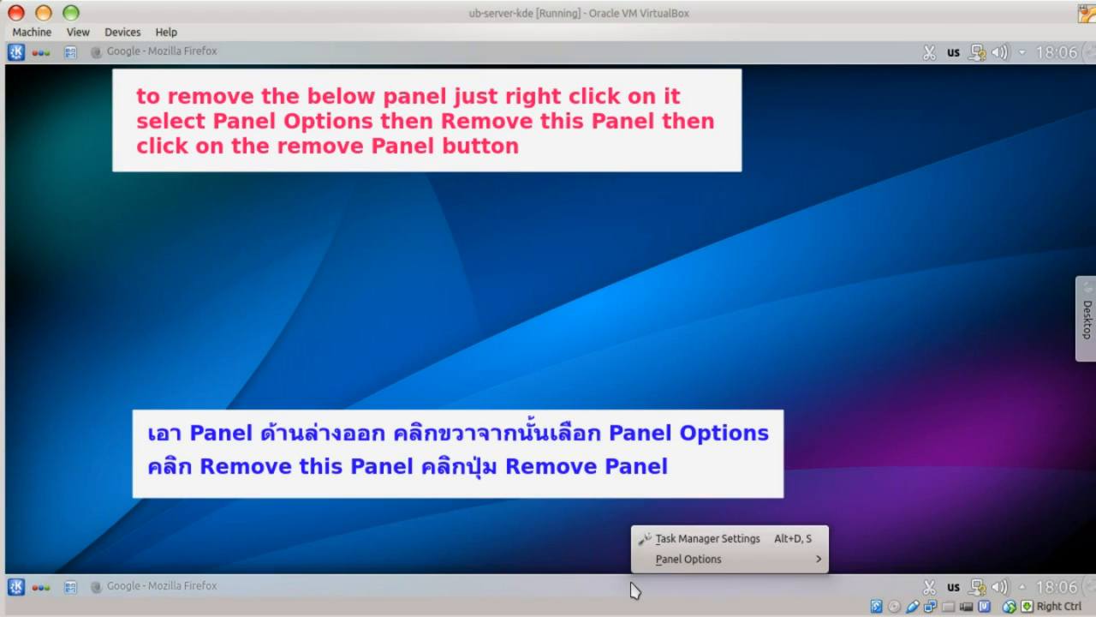
pyautogui.moveTo(666, 565)
pyautogui.click(846, 582)
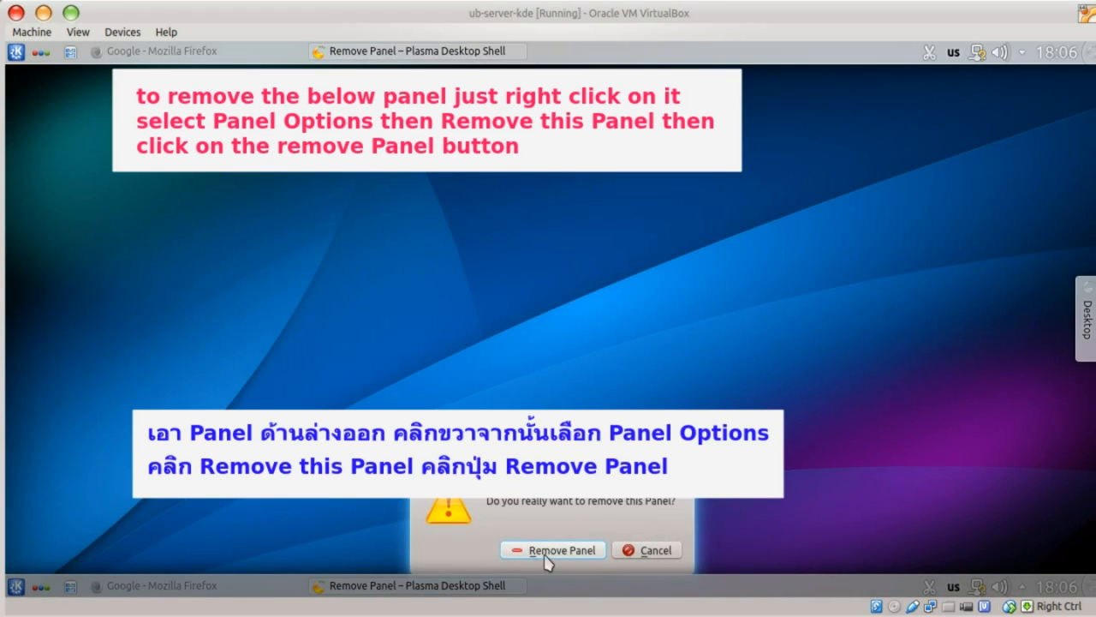
pyautogui.click(553, 553)
pyautogui.moveTo(1091, 301); pyautogui.dragTo(1090, 592)
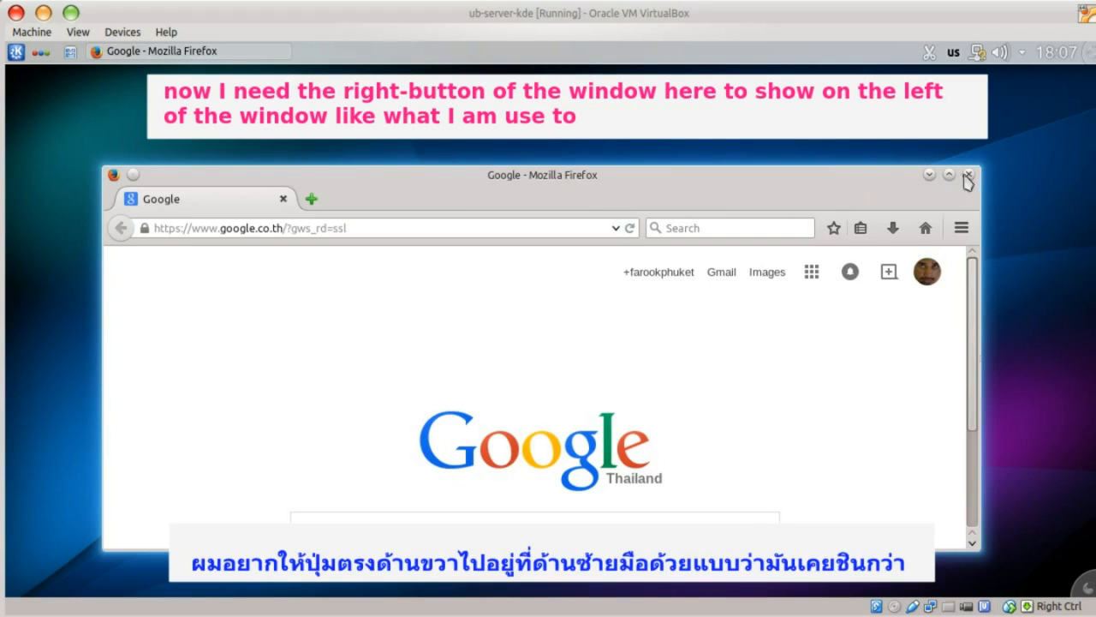
# - In Window Decorations, enable custom button positions and drag the title-bar buttons to the left end
pyautogui.click(19, 53)
pyautogui.click(97, 240)
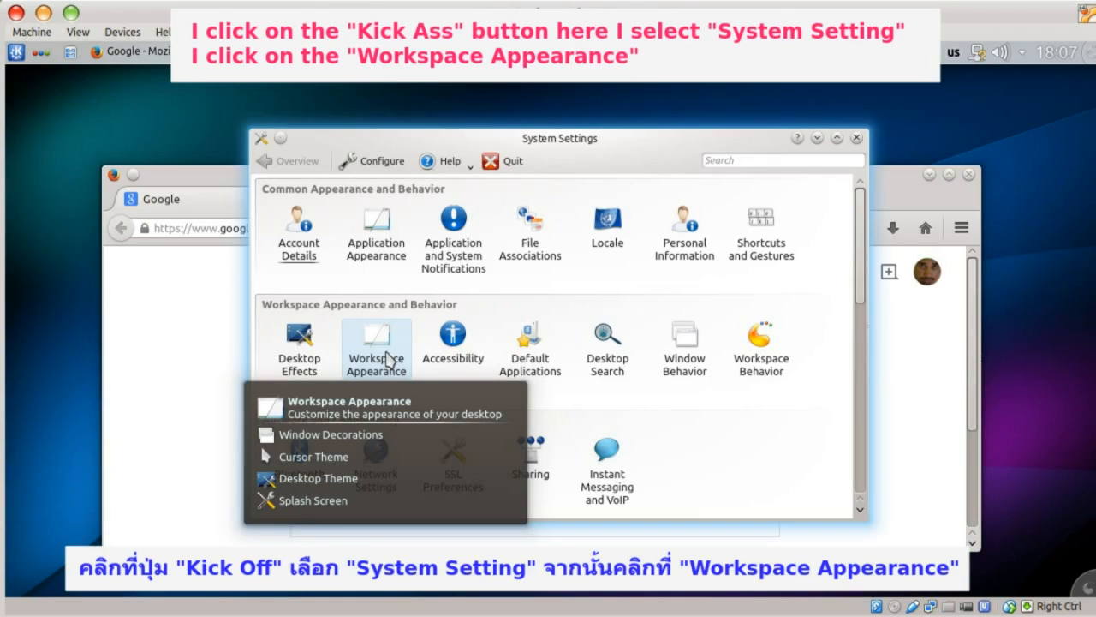
pyautogui.click(377, 351)
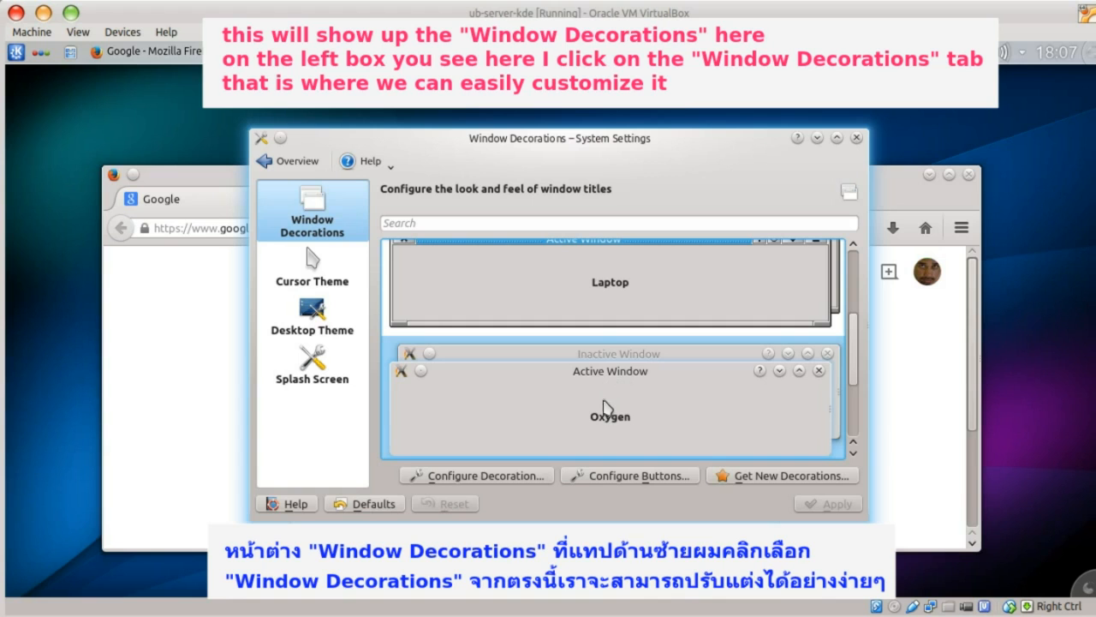
pyautogui.click(594, 478)
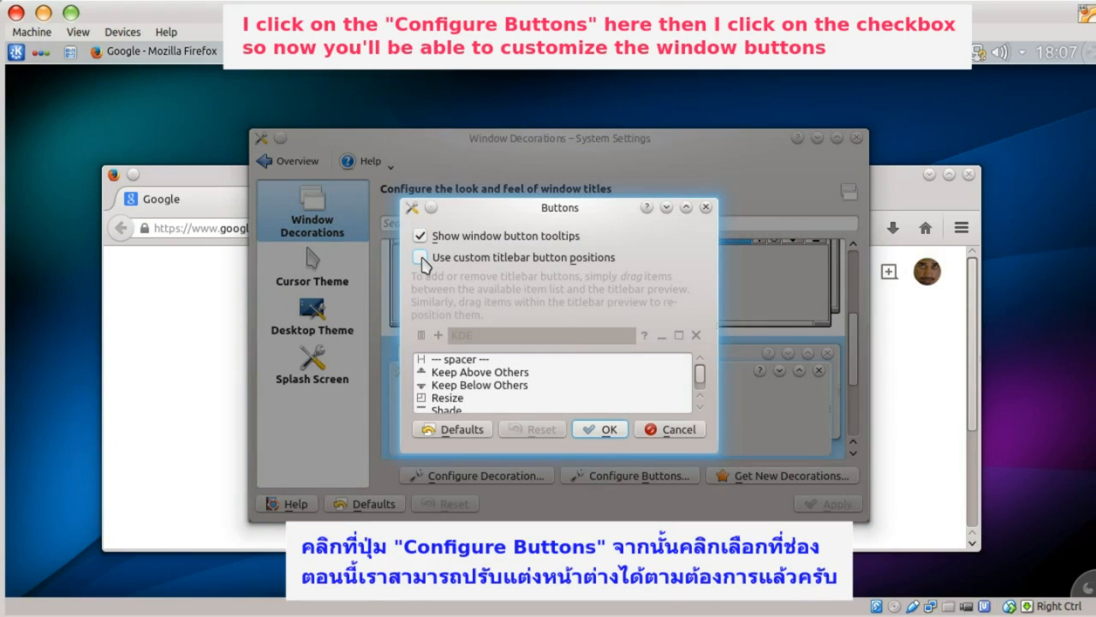
pyautogui.click(421, 257)
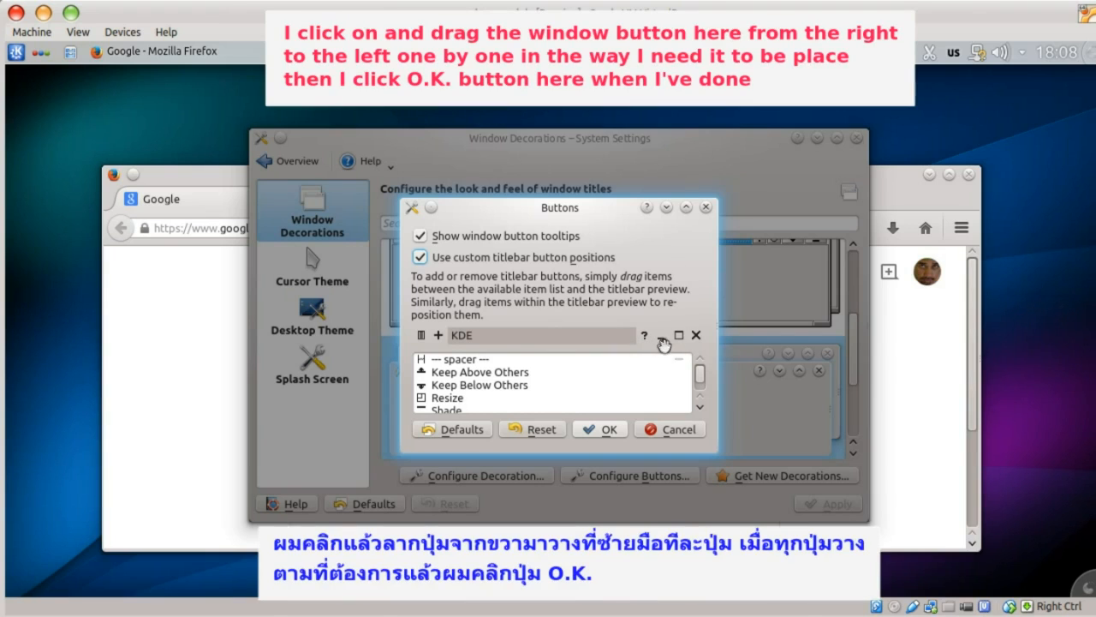
pyautogui.moveTo(666, 340); pyautogui.dragTo(419, 336)
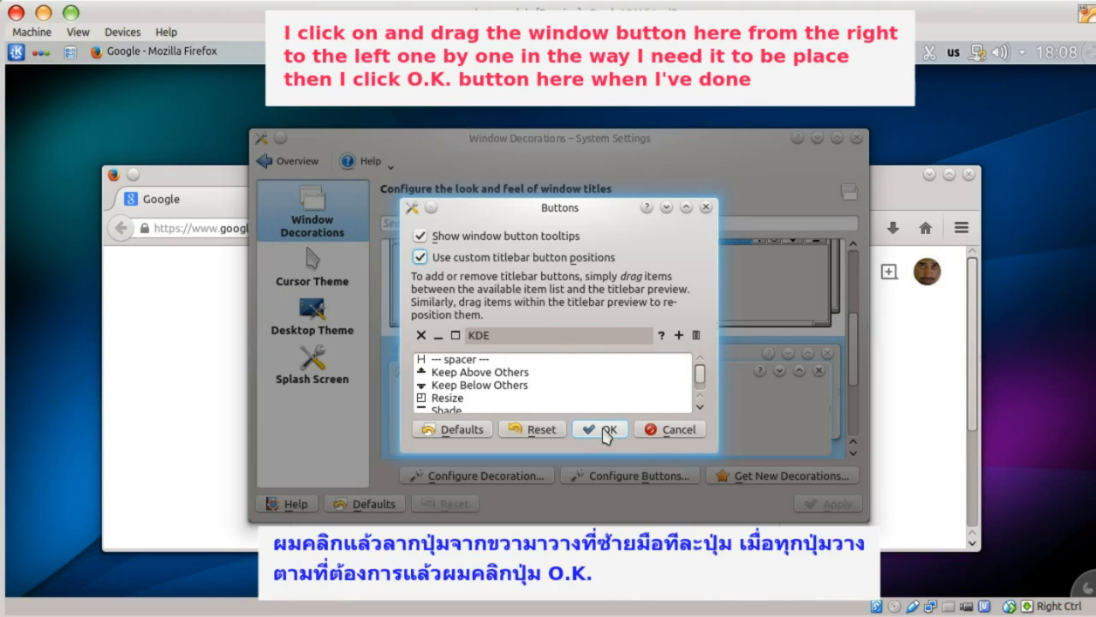
pyautogui.click(603, 430)
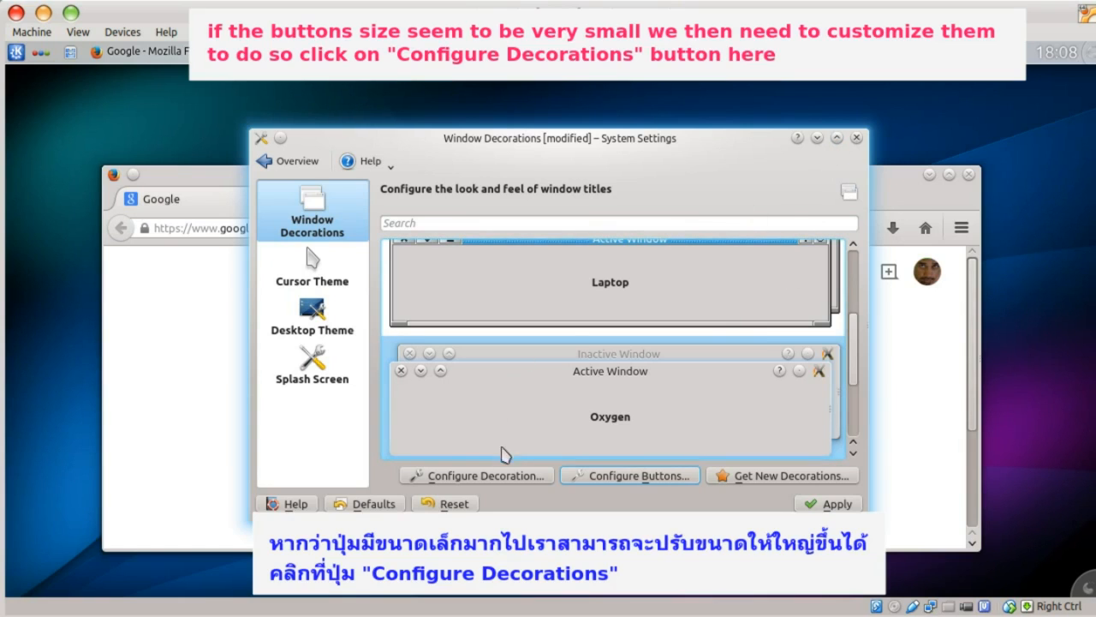
# - Set both Border size and Button size to Large in the decoration options
pyautogui.click(489, 477)
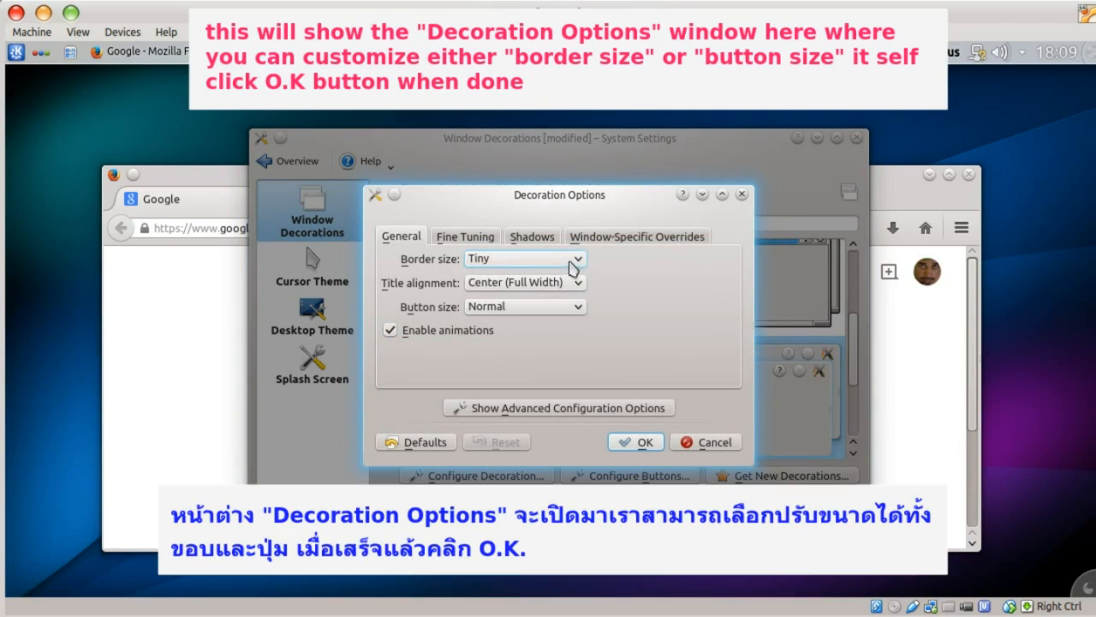
pyautogui.click(579, 260)
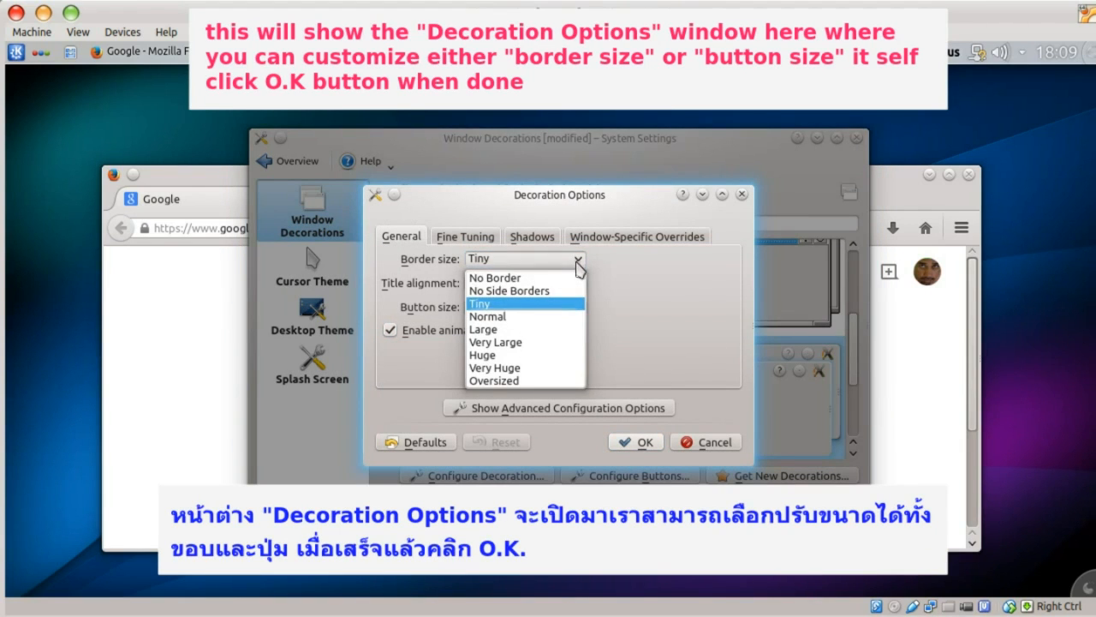
pyautogui.click(527, 331)
pyautogui.click(524, 306)
pyautogui.click(533, 348)
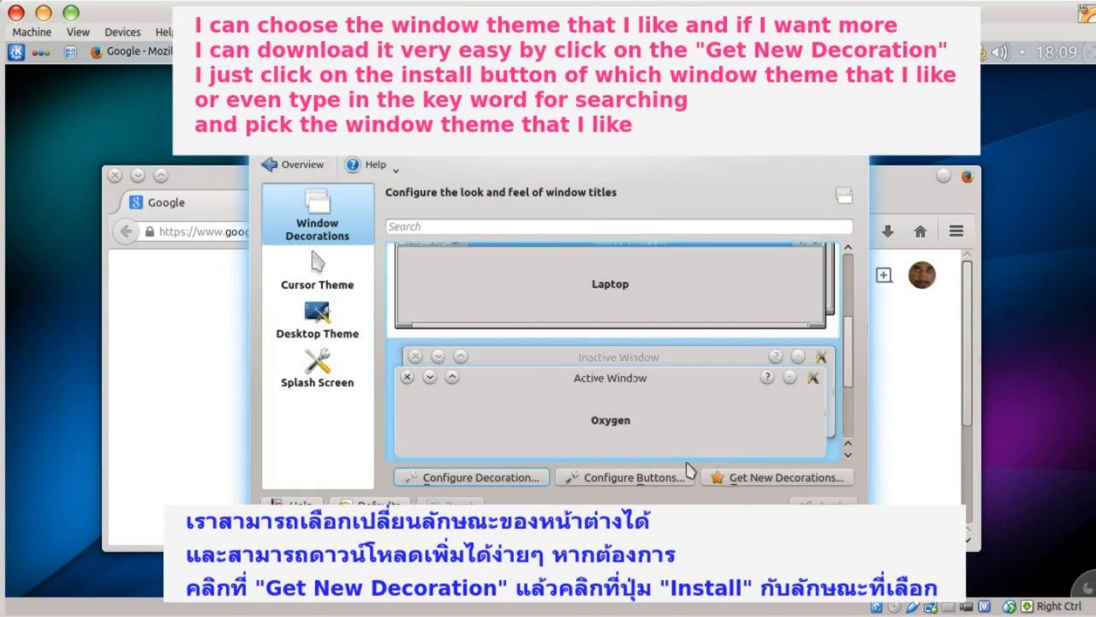
pyautogui.scroll(-3, 655, 338)
# - Install the cupertino-yose aurorae decoration, search the catalogue for 'osx', then close the installer
pyautogui.scroll(5, 655, 338)
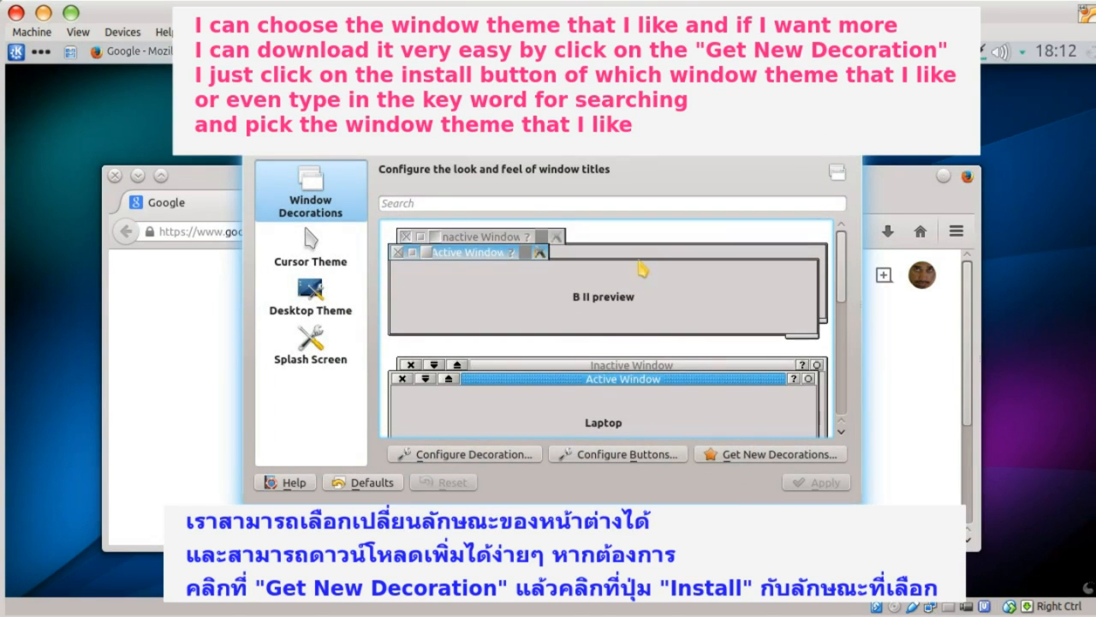
pyautogui.click(771, 453)
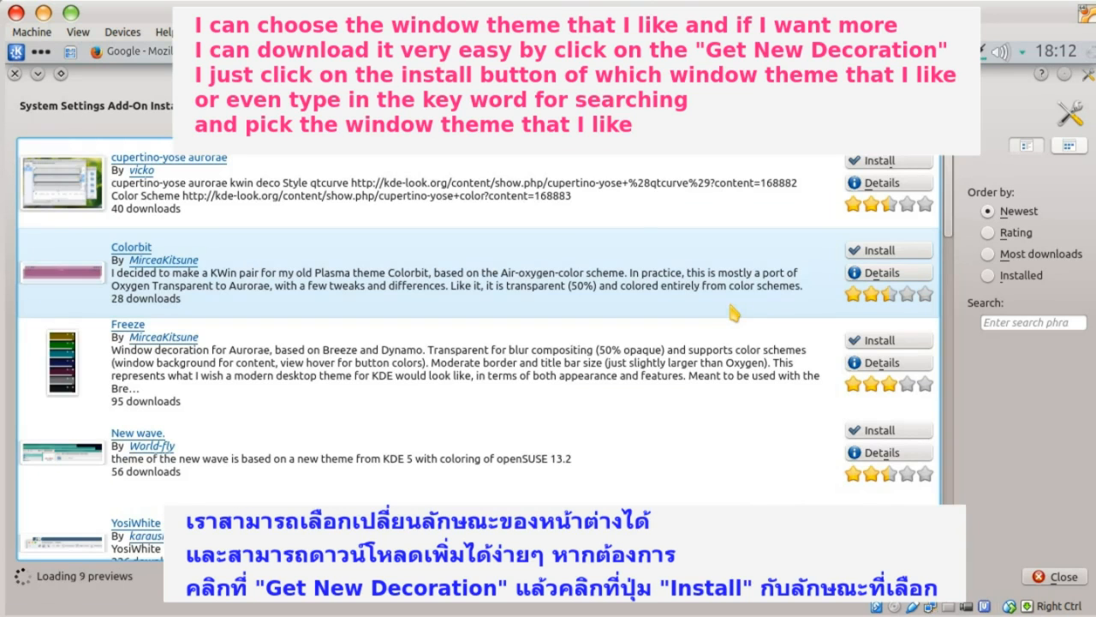
pyautogui.click(880, 162)
pyautogui.moveTo(957, 223); pyautogui.dragTo(952, 286)
pyautogui.click(1005, 324)
pyautogui.write('osx')
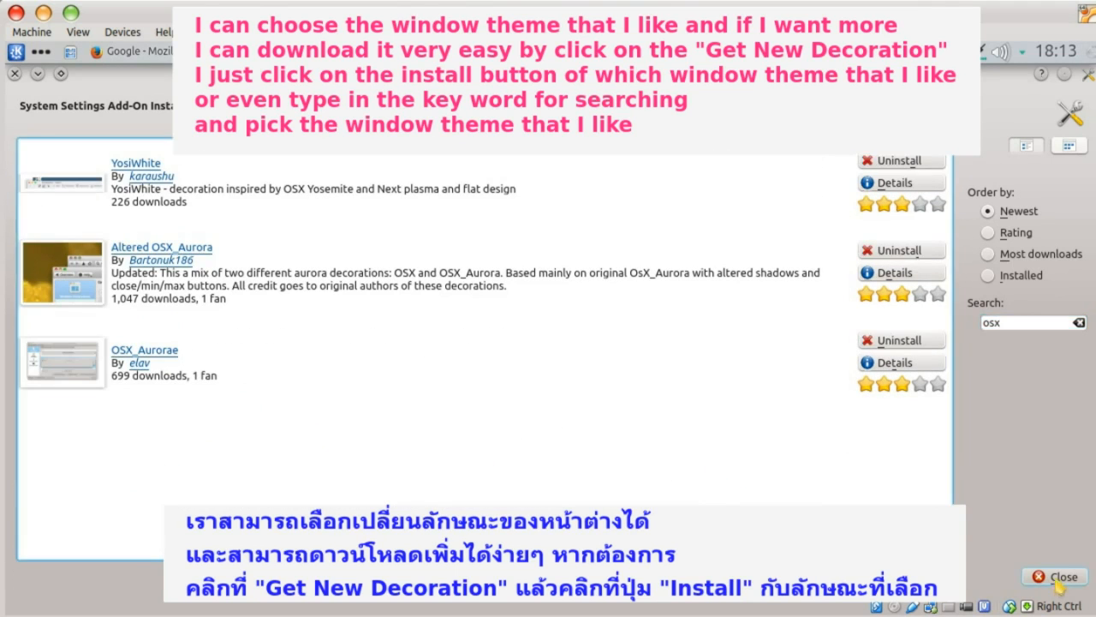
pyautogui.click(1059, 581)
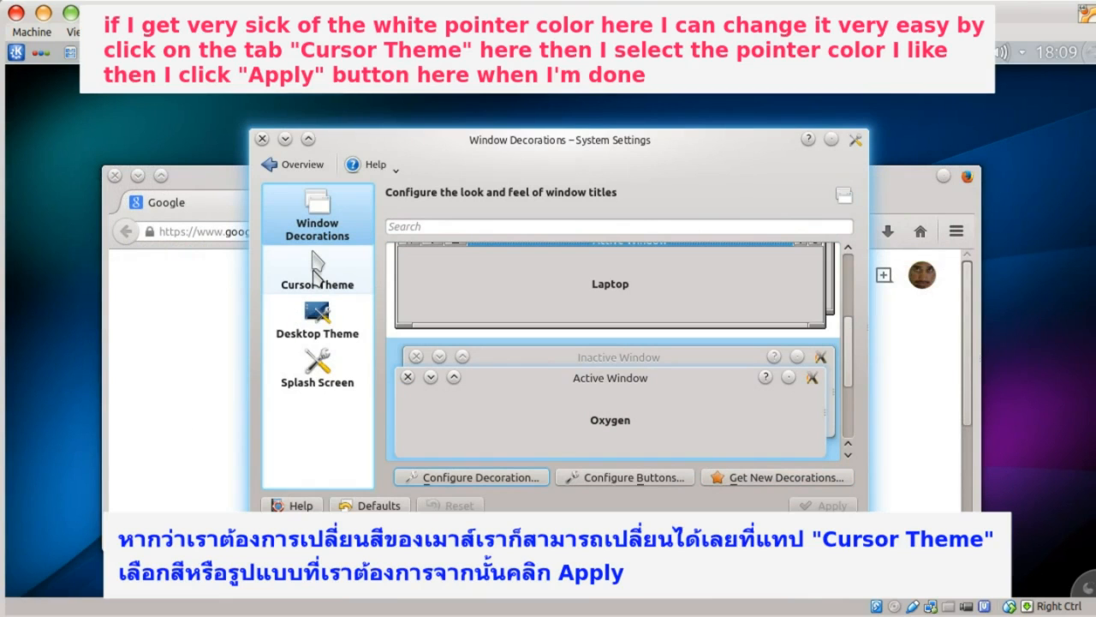
# - Apply the Oxygen Yellow cursor theme and begin installing the openSUSElight desktop theme
pyautogui.click(316, 267)
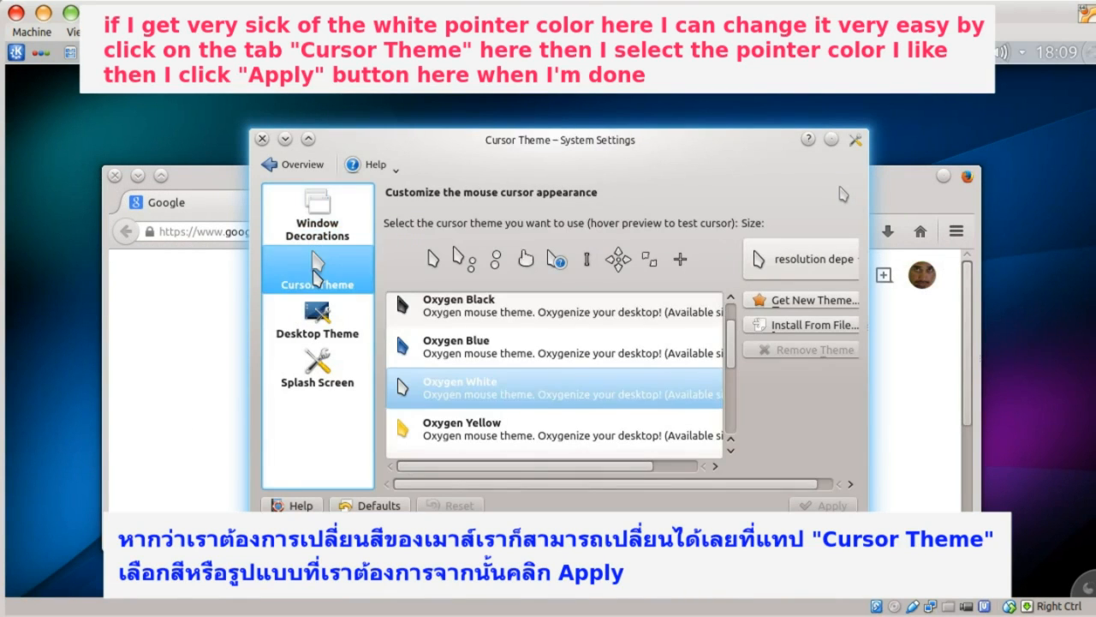
pyautogui.click(471, 313)
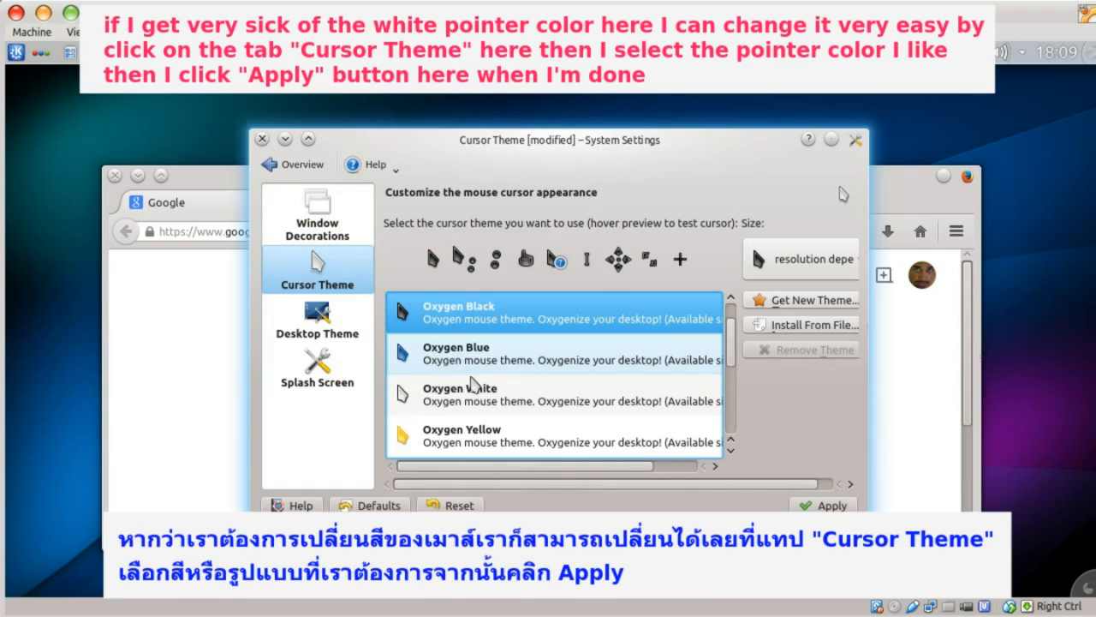
pyautogui.click(470, 437)
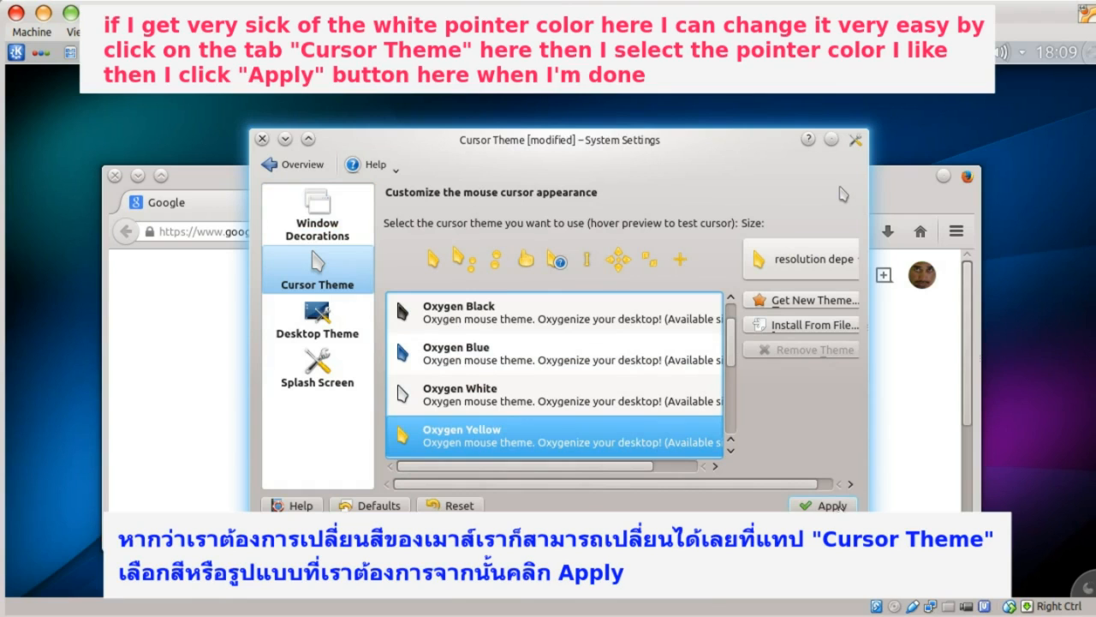
pyautogui.click(824, 506)
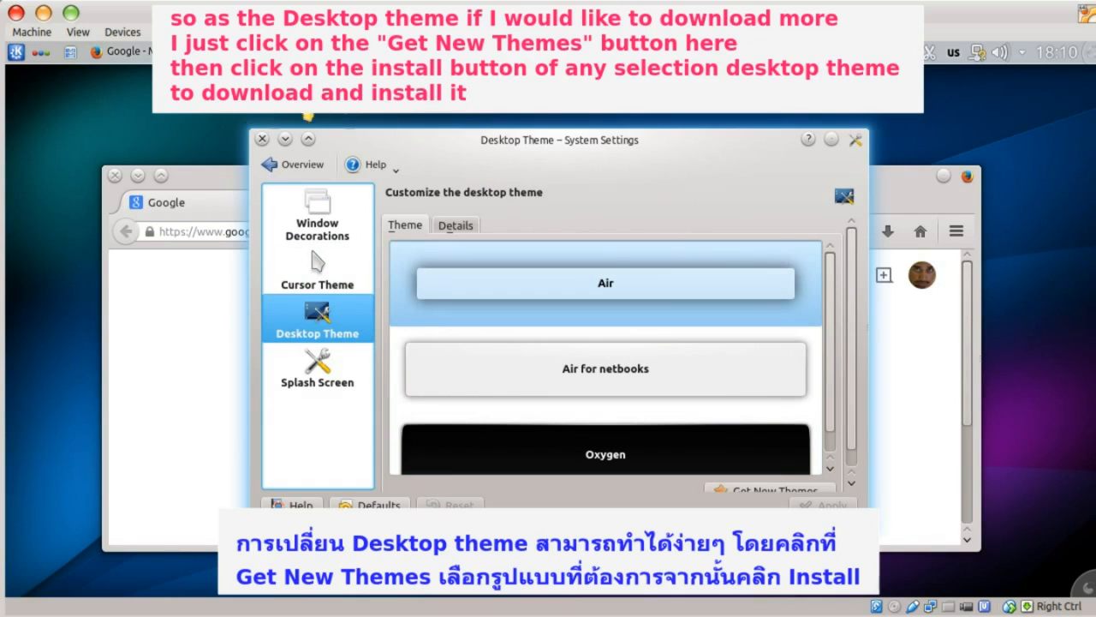
pyautogui.click(762, 451)
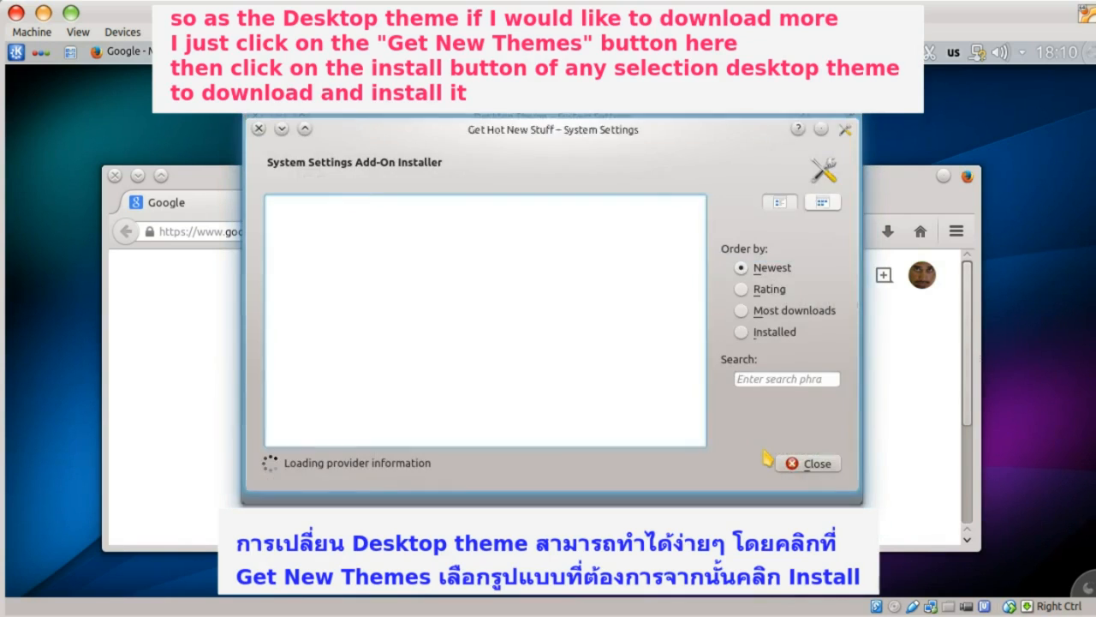
pyautogui.click(879, 250)
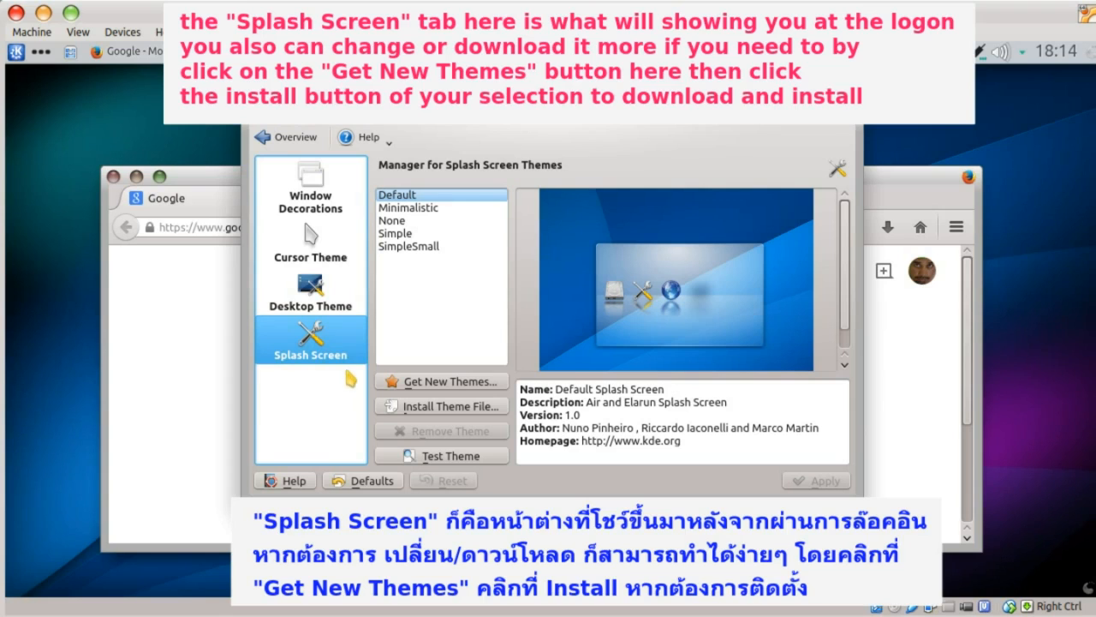
# - Preview the Minimalistic, None and SimpleSmall splash themes, then install DarkSky Splash
pyautogui.click(411, 209)
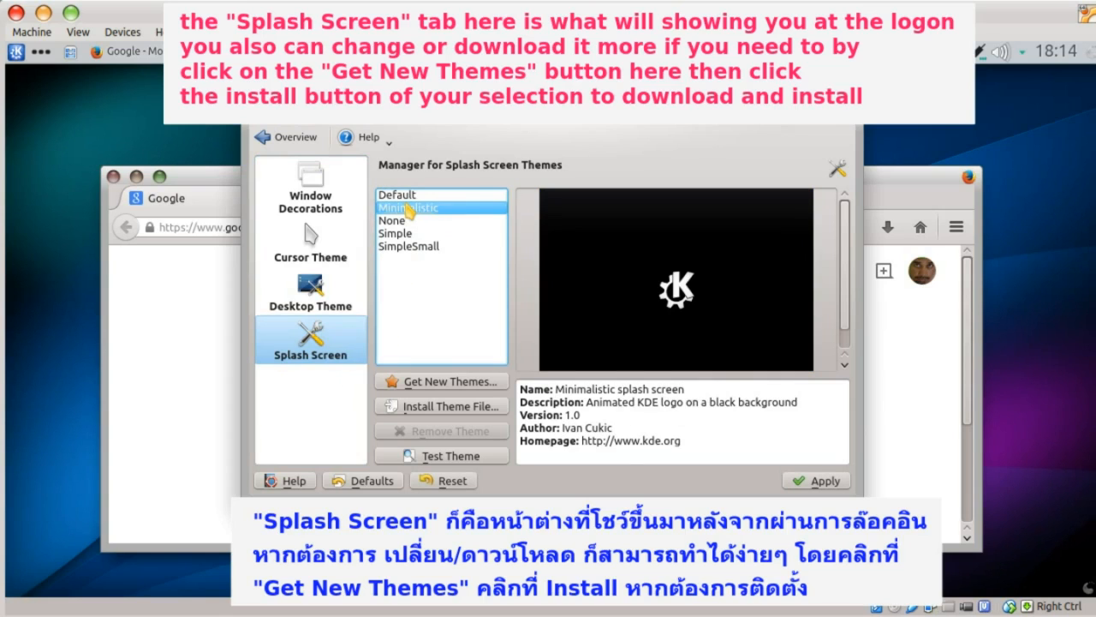
pyautogui.click(394, 220)
pyautogui.click(406, 246)
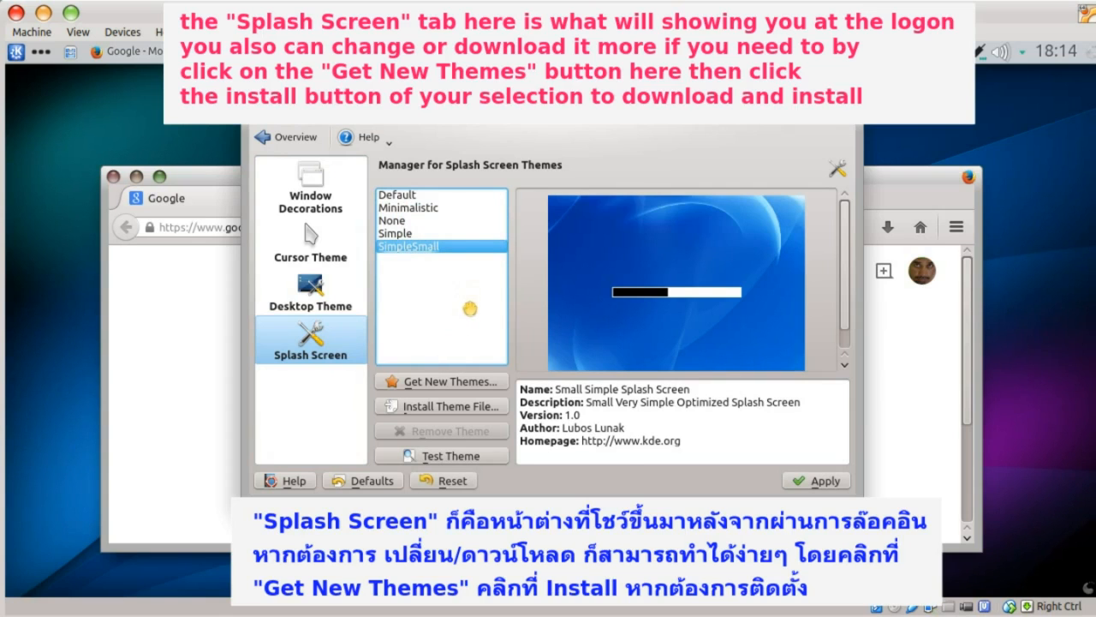
pyautogui.click(460, 383)
pyautogui.click(873, 416)
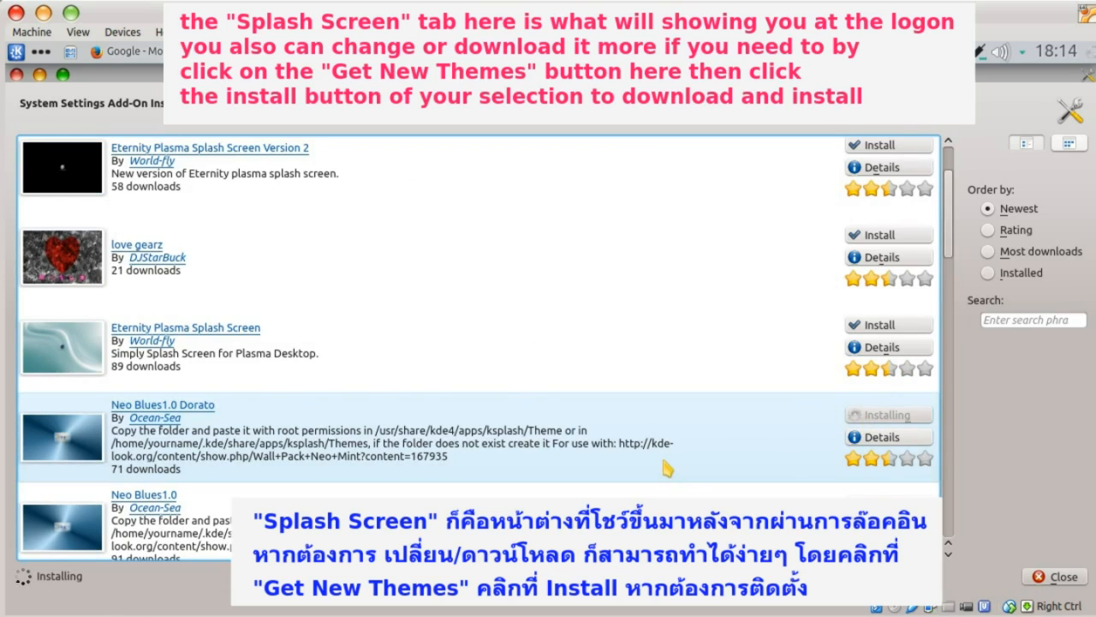
# - Apply WinterRiver as the splash screen, close System Settings and minimize Firefox
pyautogui.scroll(-1, 664, 467)
pyautogui.scroll(-1, 631, 482)
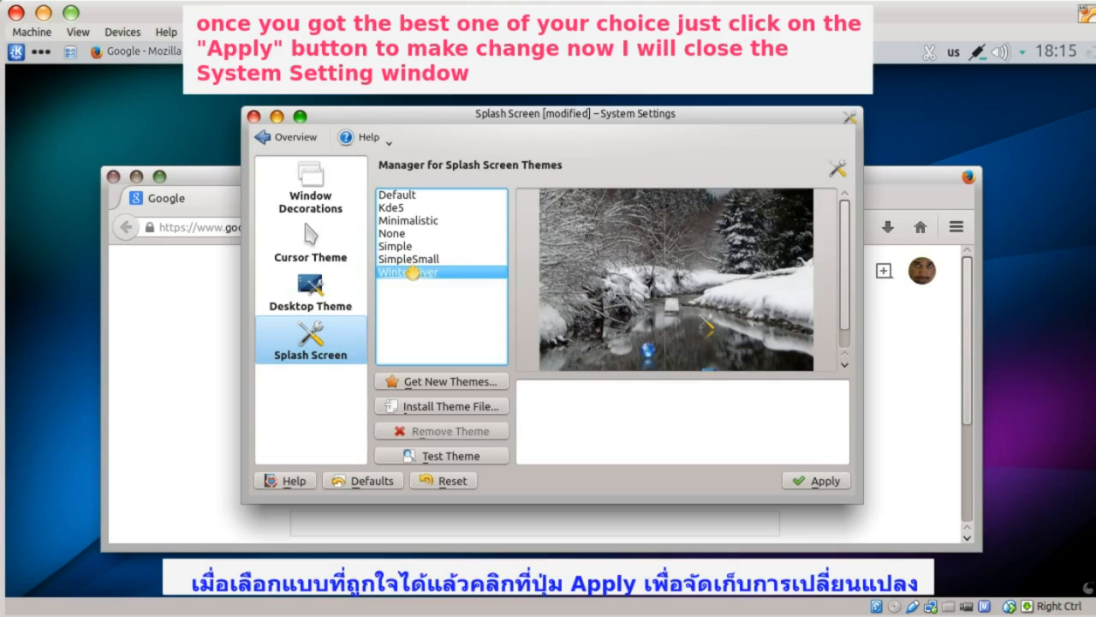
pyautogui.click(407, 272)
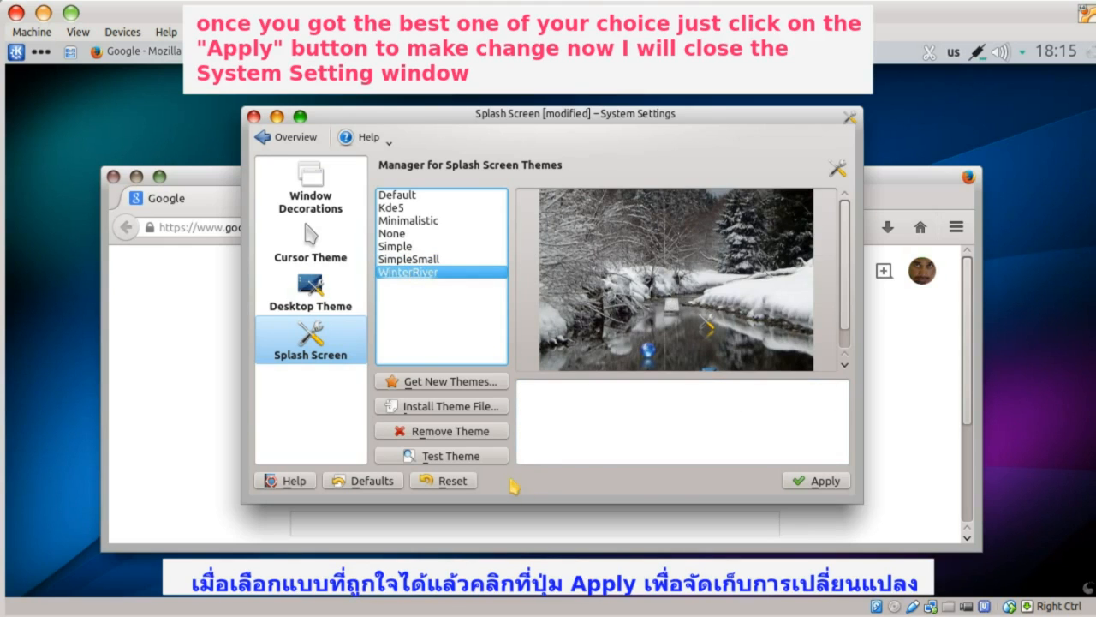
pyautogui.click(798, 485)
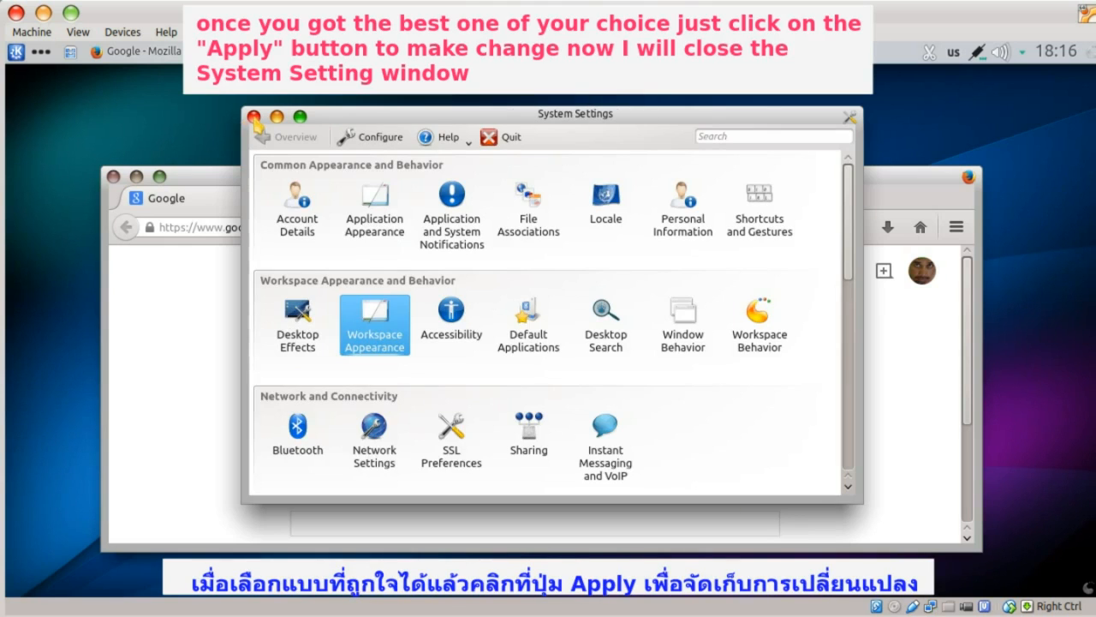
pyautogui.click(254, 116)
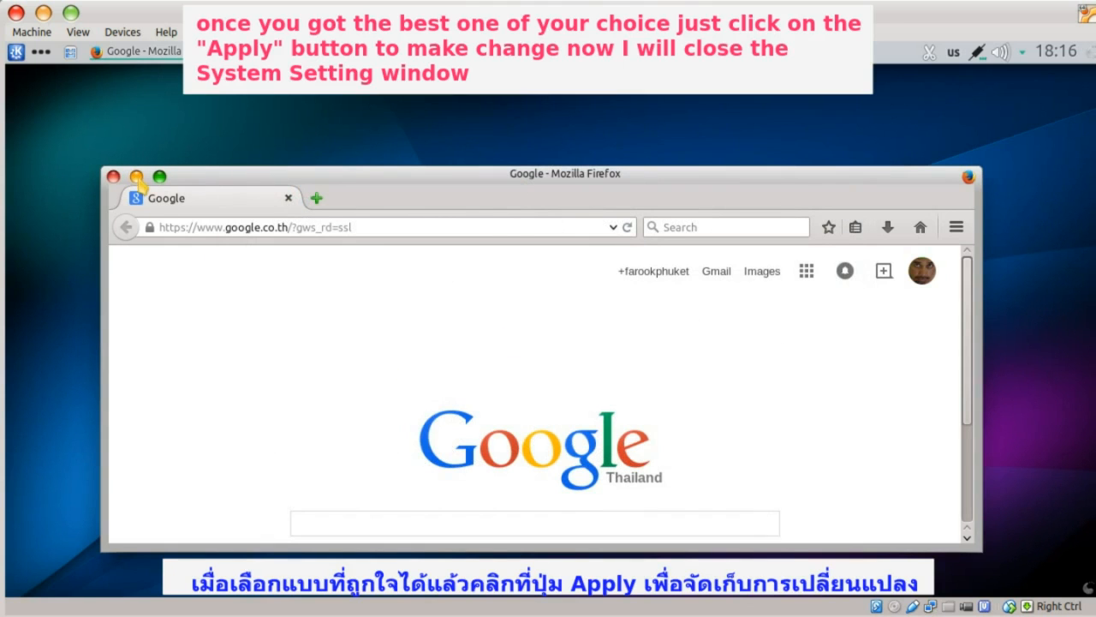
pyautogui.click(137, 177)
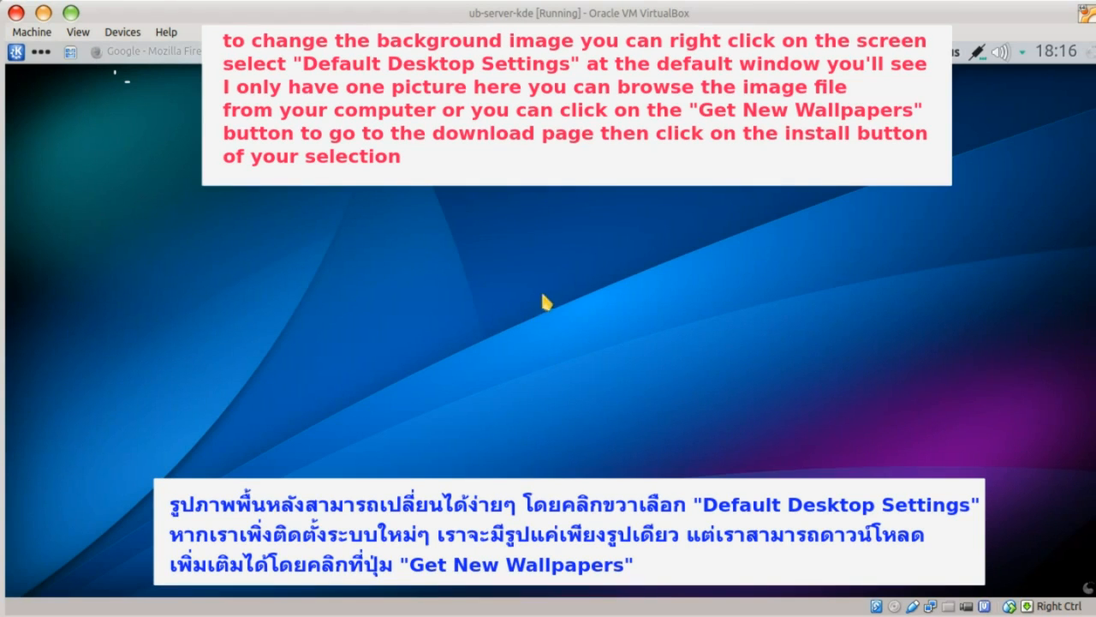
# - In desktop settings, pick Elarun and install the black glassy and Epidemic Abstrato 4.1 2015 wallpapers
pyautogui.rightClick(534, 266)
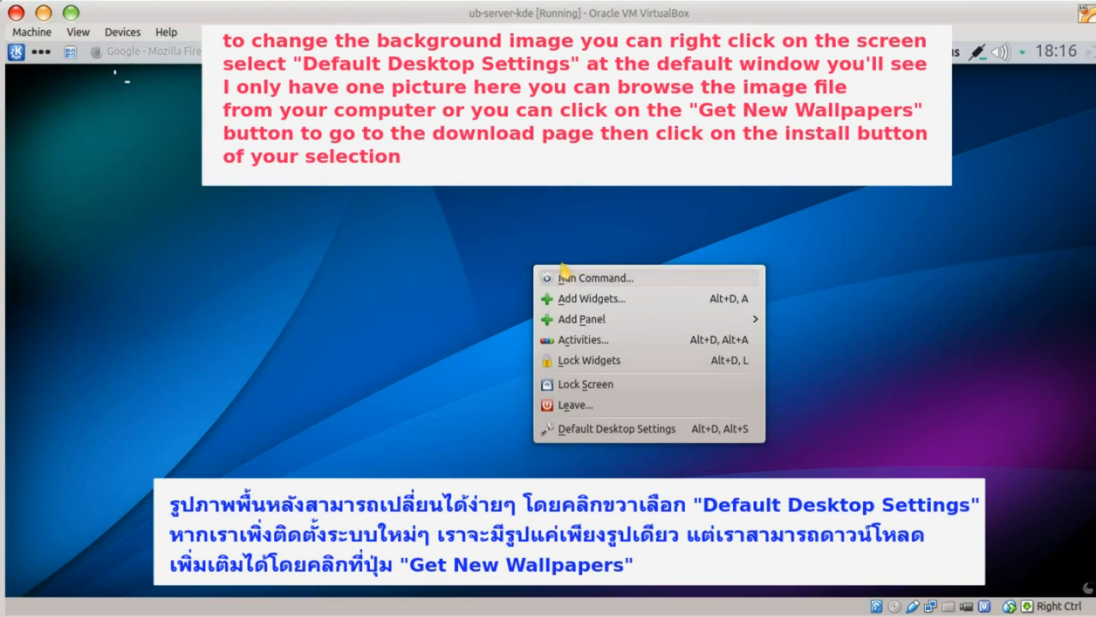
pyautogui.click(600, 428)
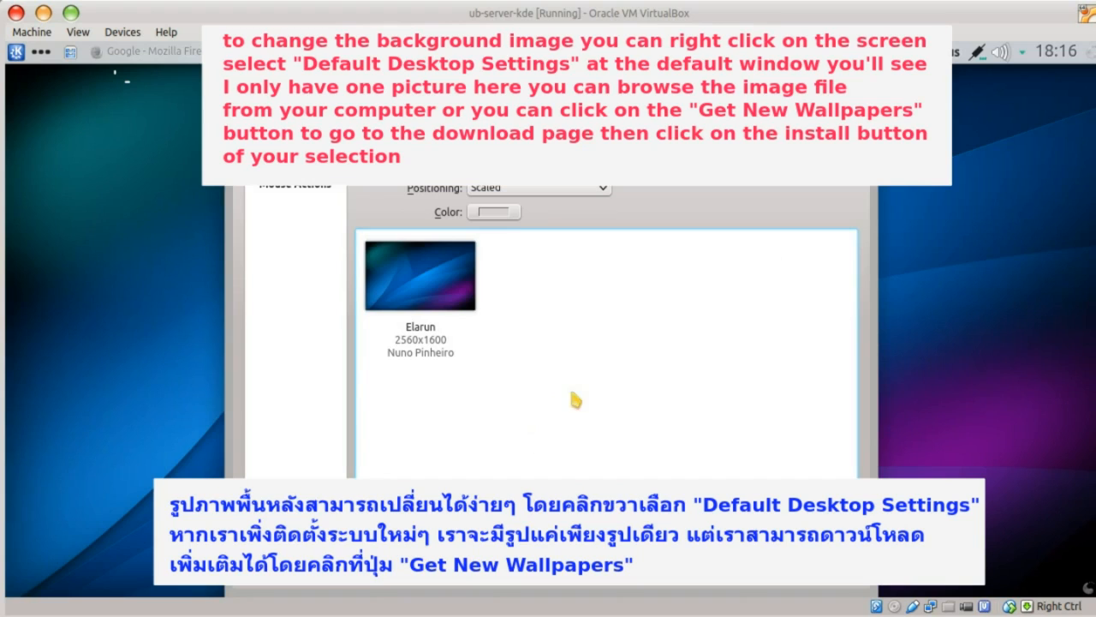
pyautogui.click(432, 293)
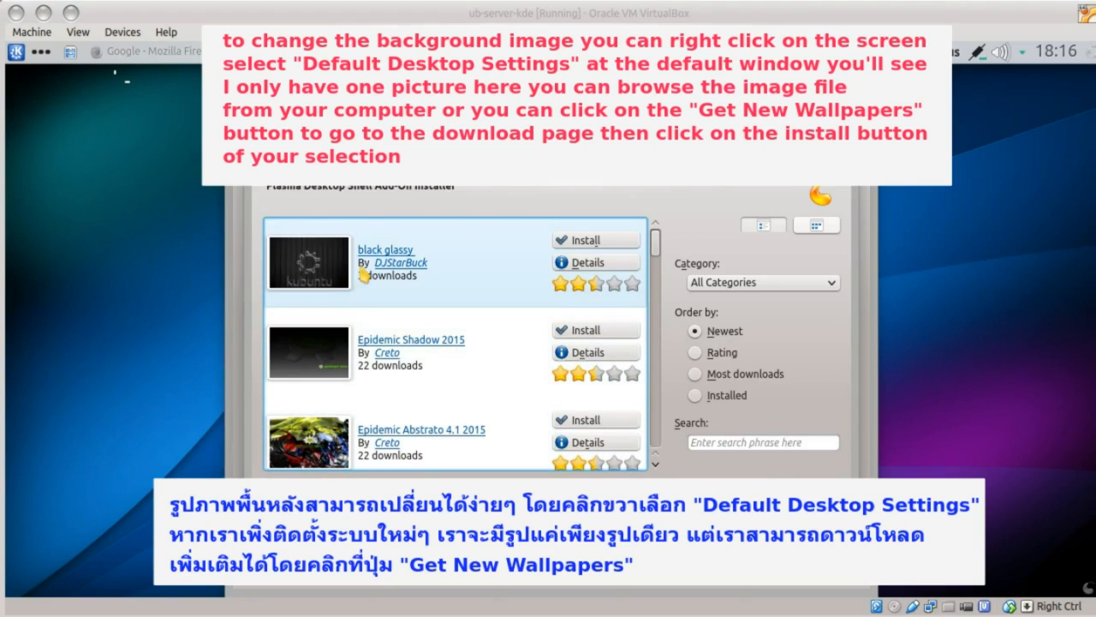
pyautogui.click(590, 241)
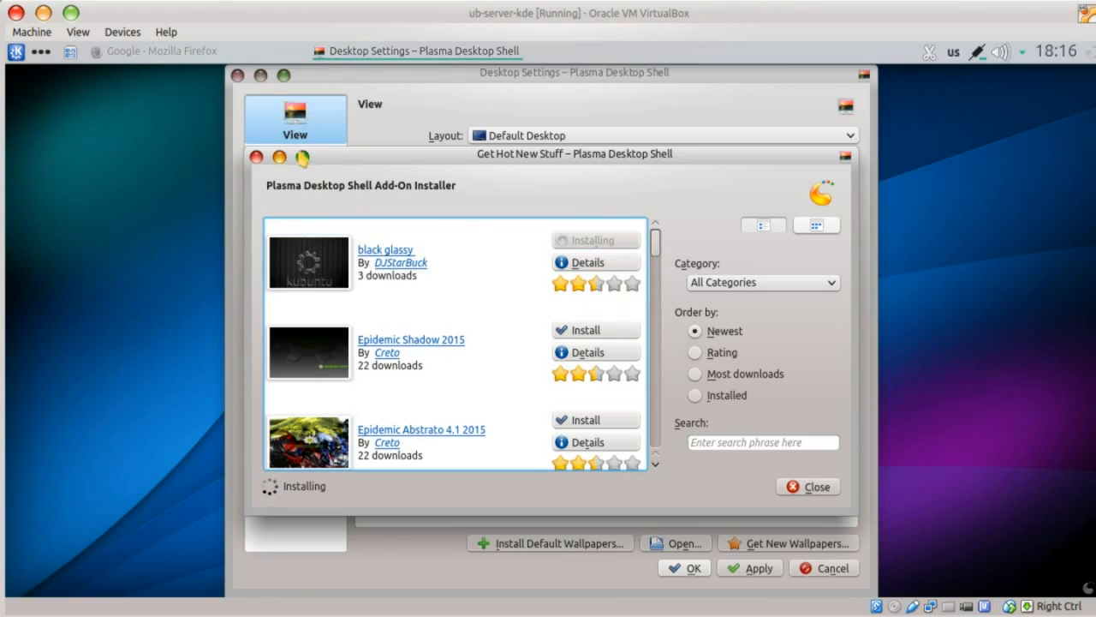
pyautogui.click(303, 157)
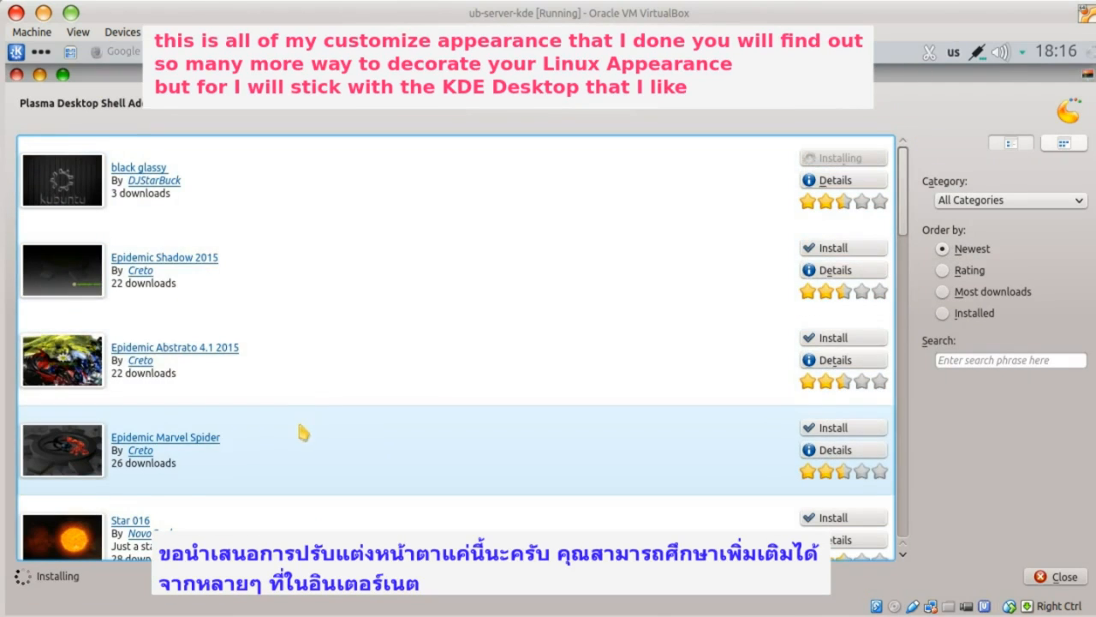
pyautogui.click(837, 338)
pyautogui.scroll(-2, 678, 451)
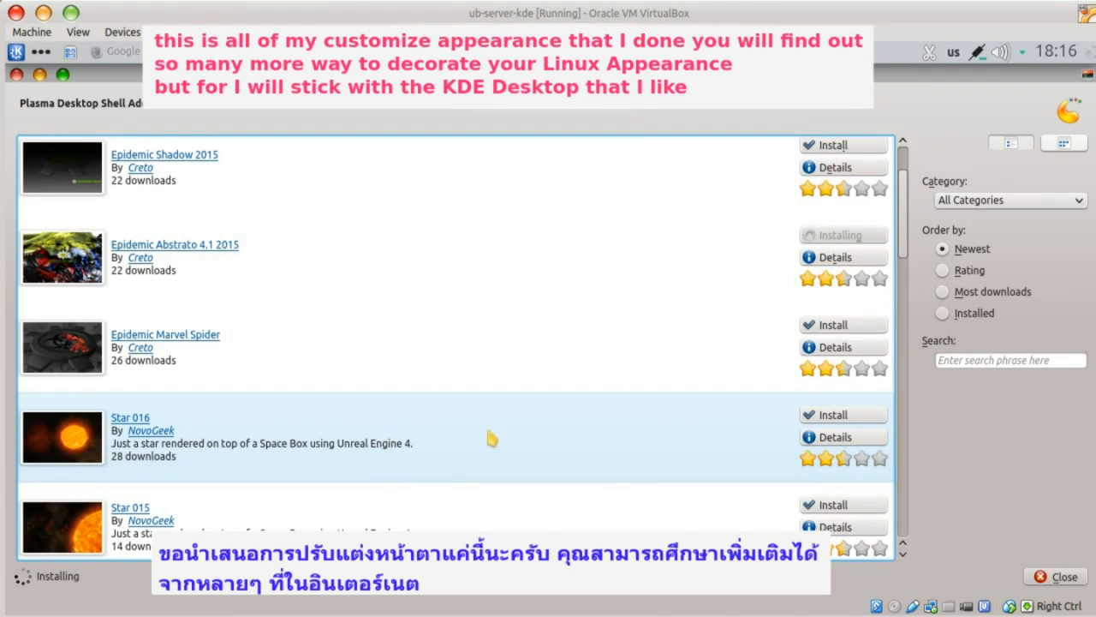
pyautogui.scroll(-5, 643, 488)
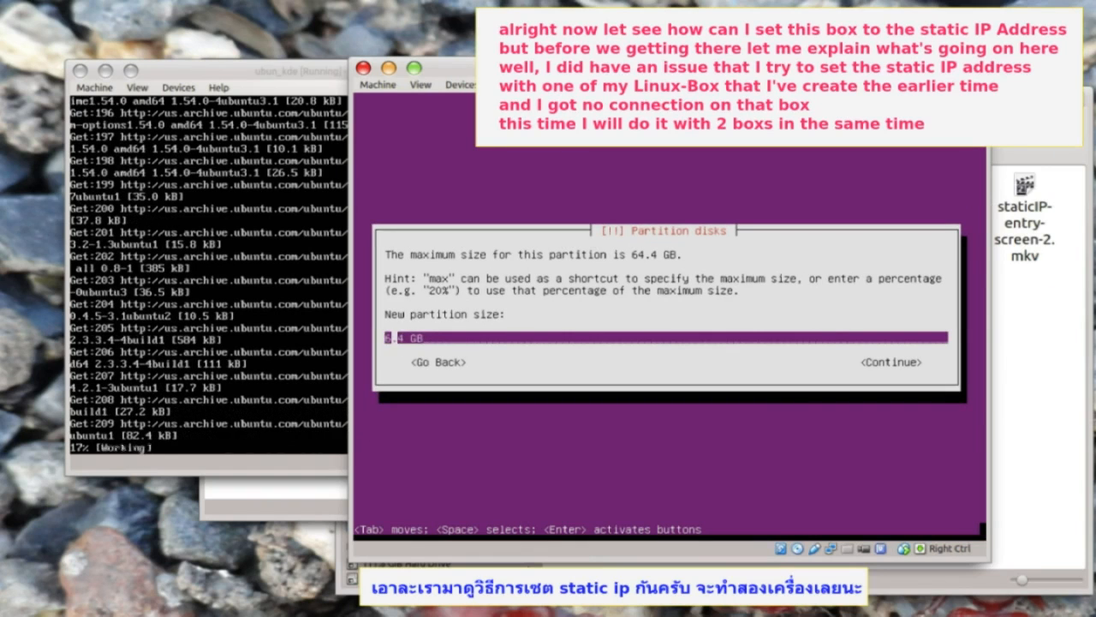
# - Create a 20.4 GB primary partition at the beginning of the disk in the installer
pyautogui.press('Delete')
pyautogui.press('Delete')
pyautogui.write('20.4 GB')
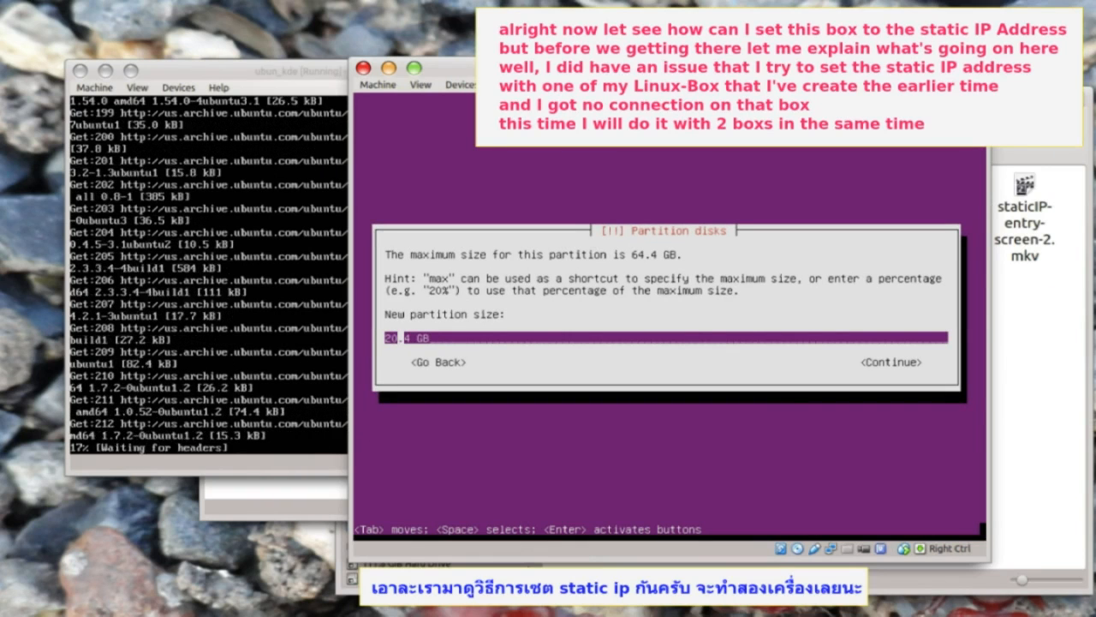
pyautogui.press('Tab')
pyautogui.press('Return')
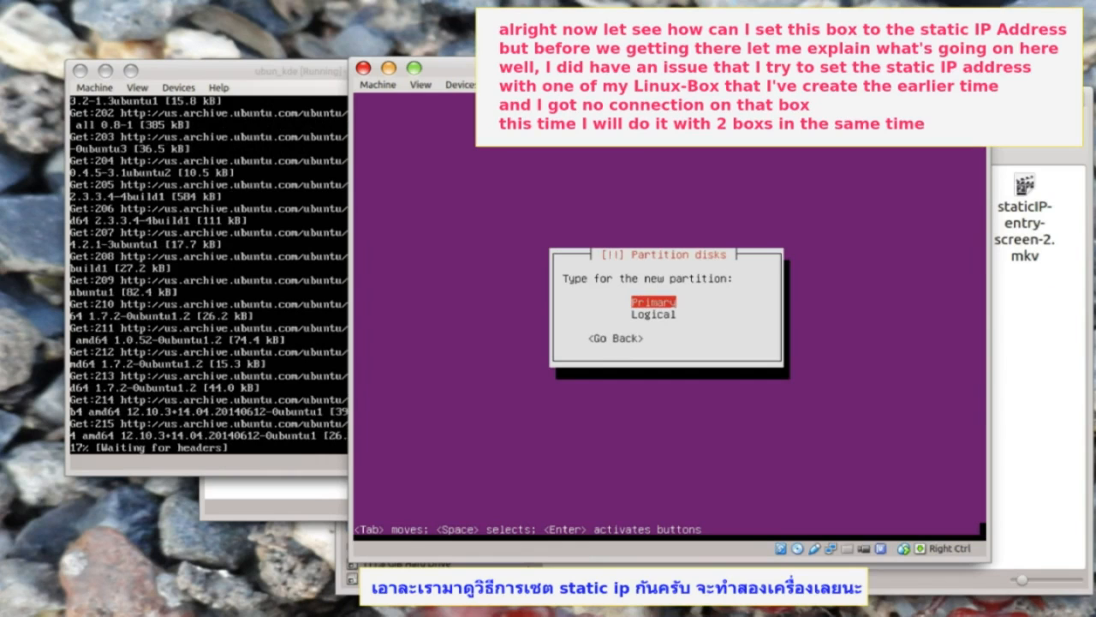
pyautogui.press('Return')
pyautogui.press('Return')
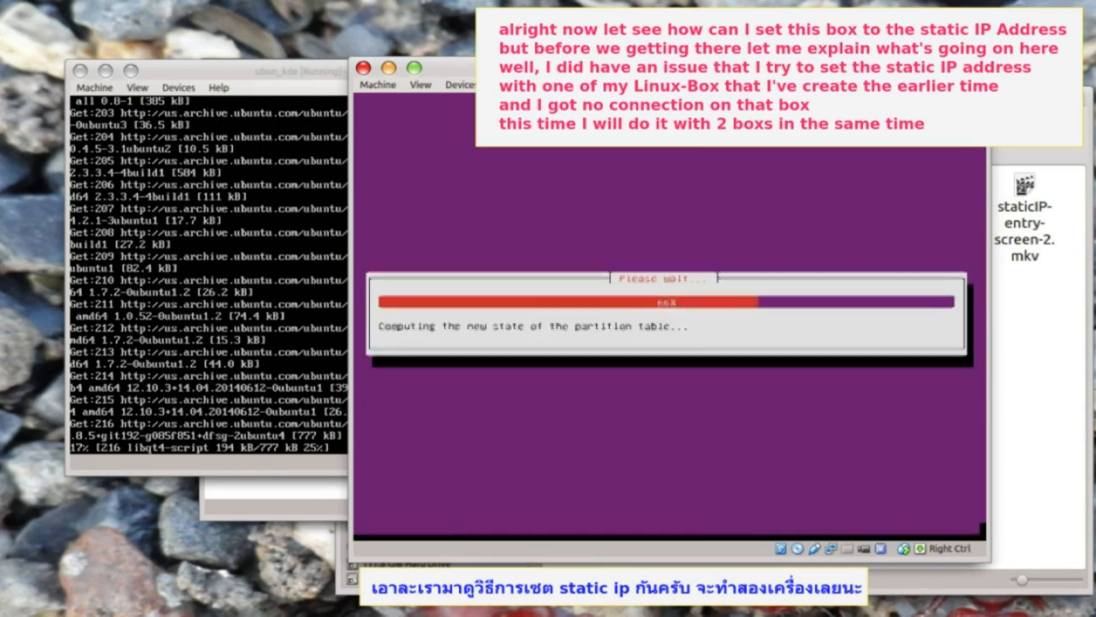
pyautogui.press('Down')
pyautogui.press('Down')
pyautogui.press('Down')
pyautogui.press('Down')
pyautogui.press('Down')
pyautogui.press('Down')
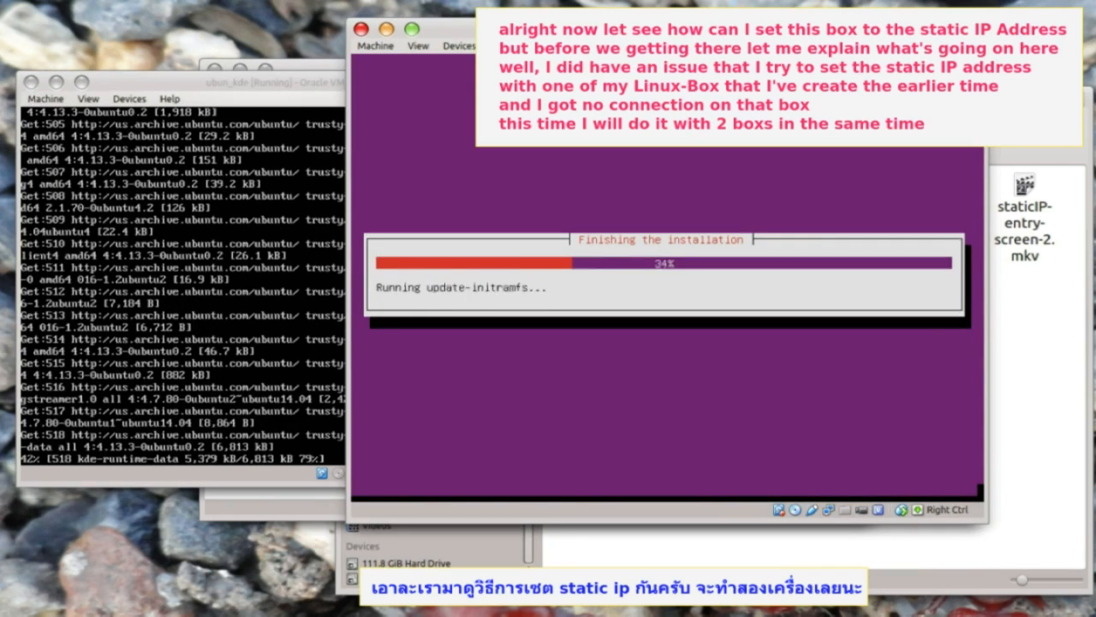
pyautogui.press('Tab')
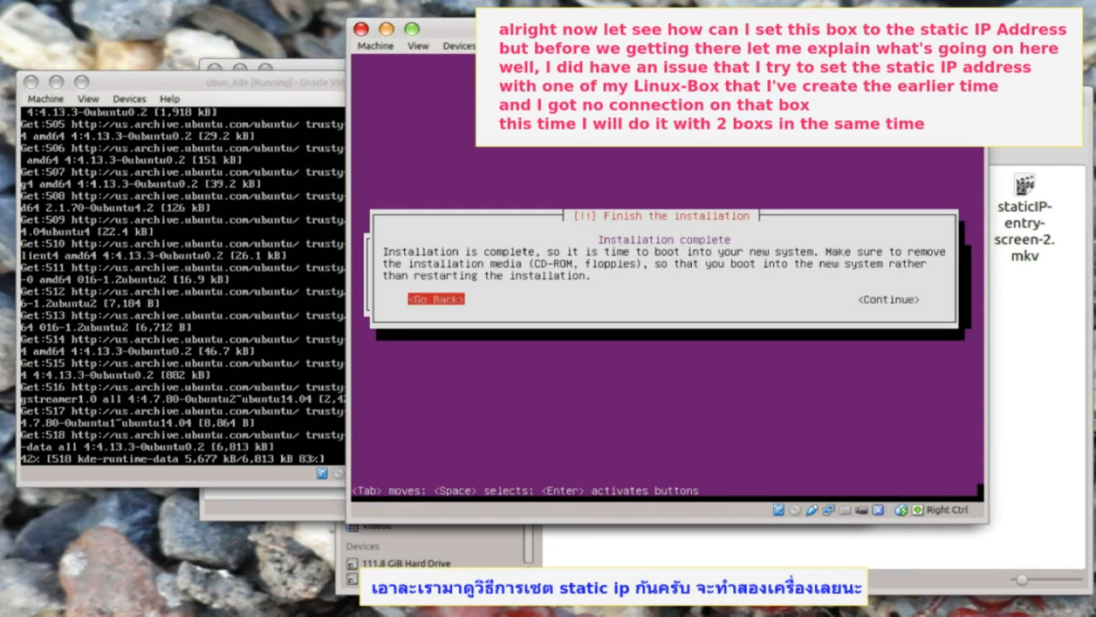
pyautogui.press('Return')
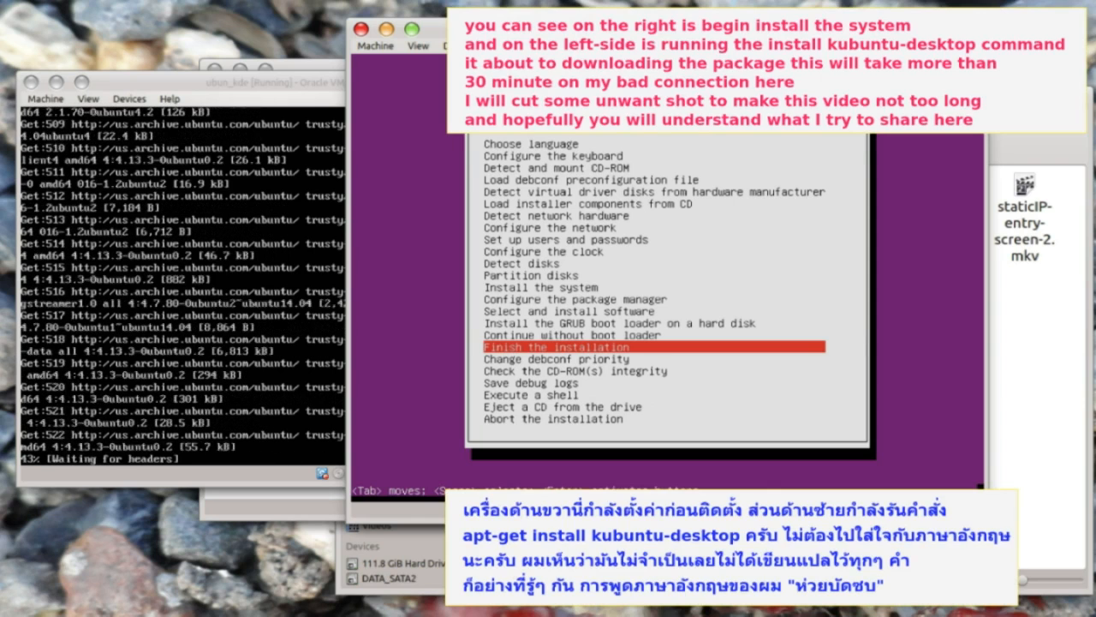
# - Install the GRUB boot loader to the master boot record and finish the installation
pyautogui.press('Up')
pyautogui.press('Up')
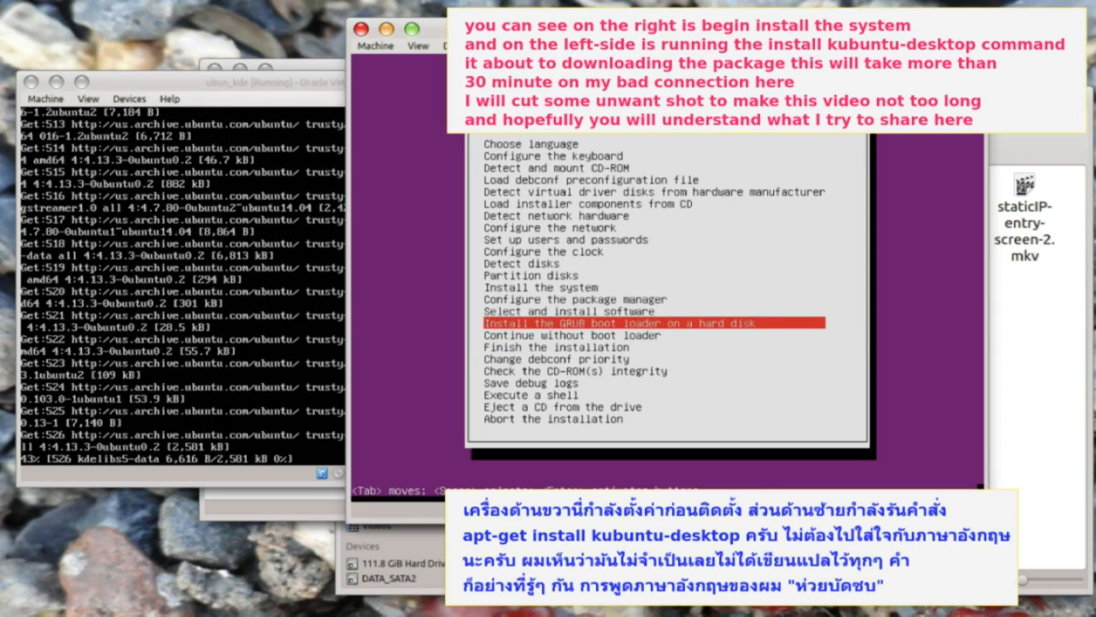
pyautogui.press('Return')
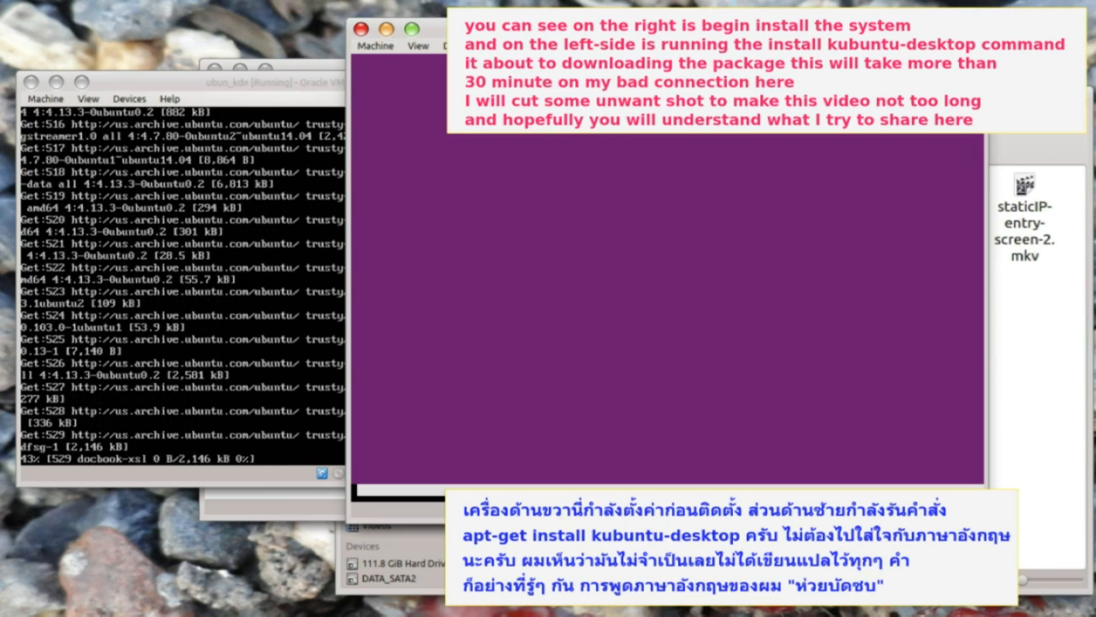
pyautogui.hotkey('alt', 'Tab')
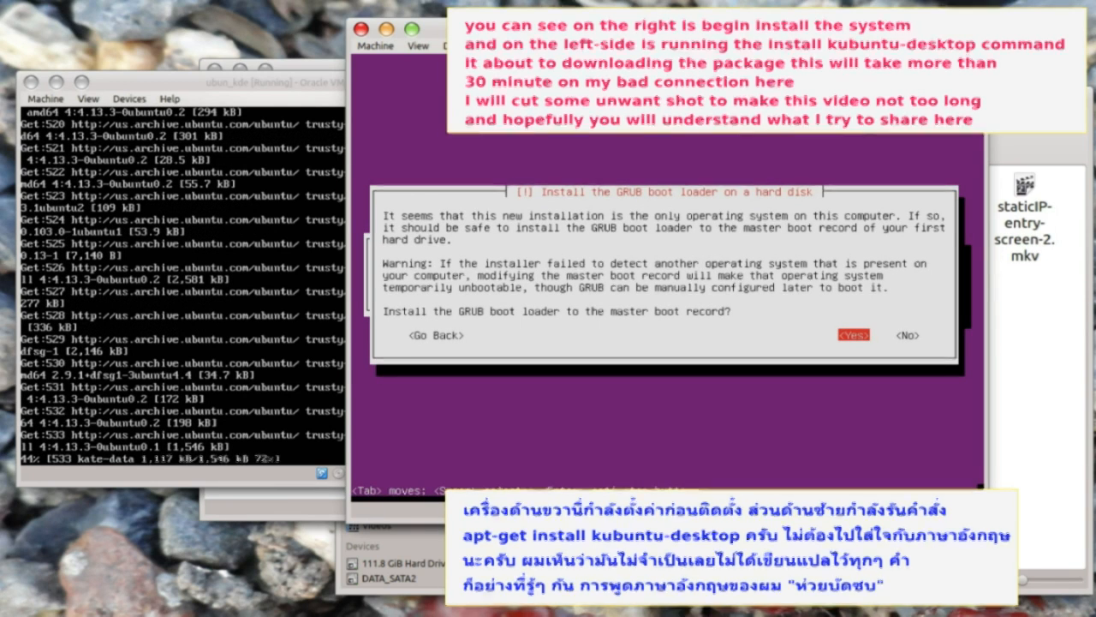
pyautogui.press('Return')
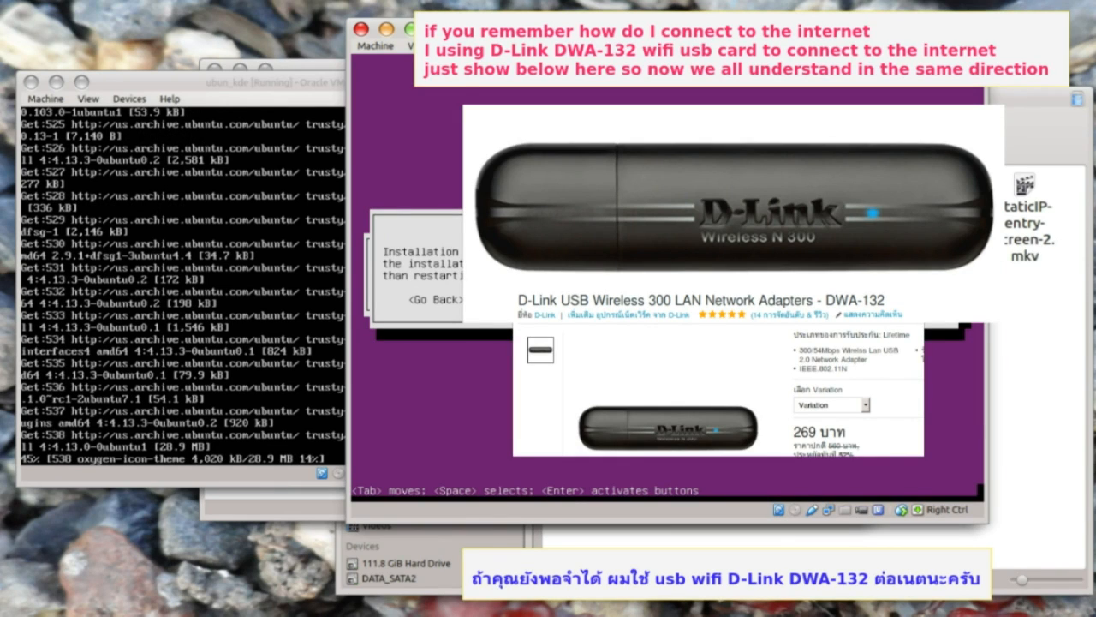
pyautogui.press('Return')
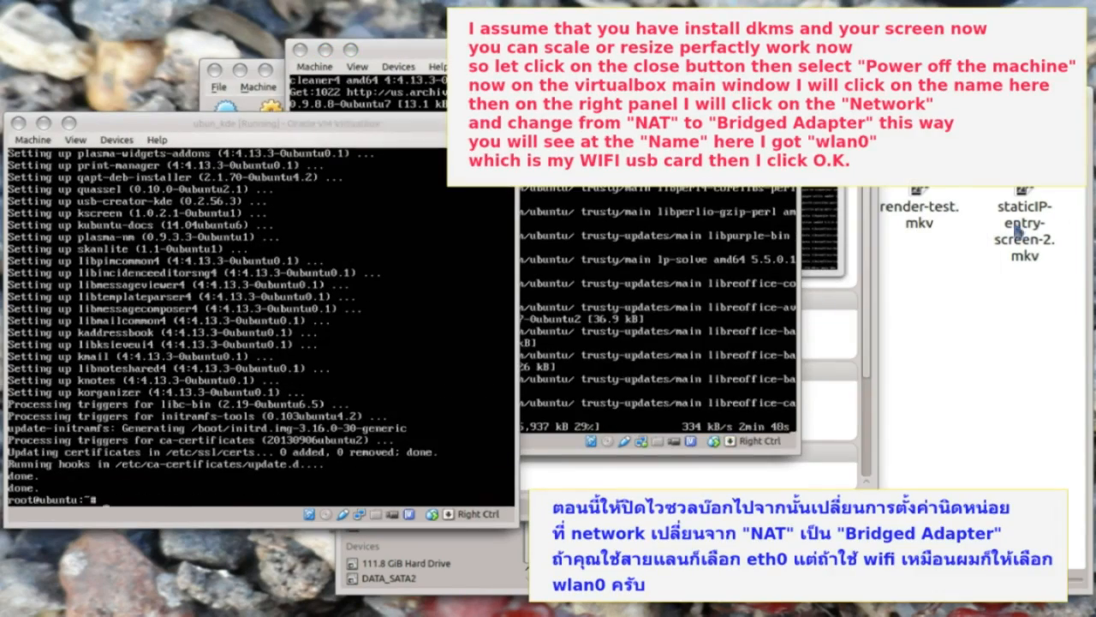
# - Reboot the ubun_kde guest with the reboot command in its terminal
pyautogui.click(480, 479)
pyautogui.write('reboot')
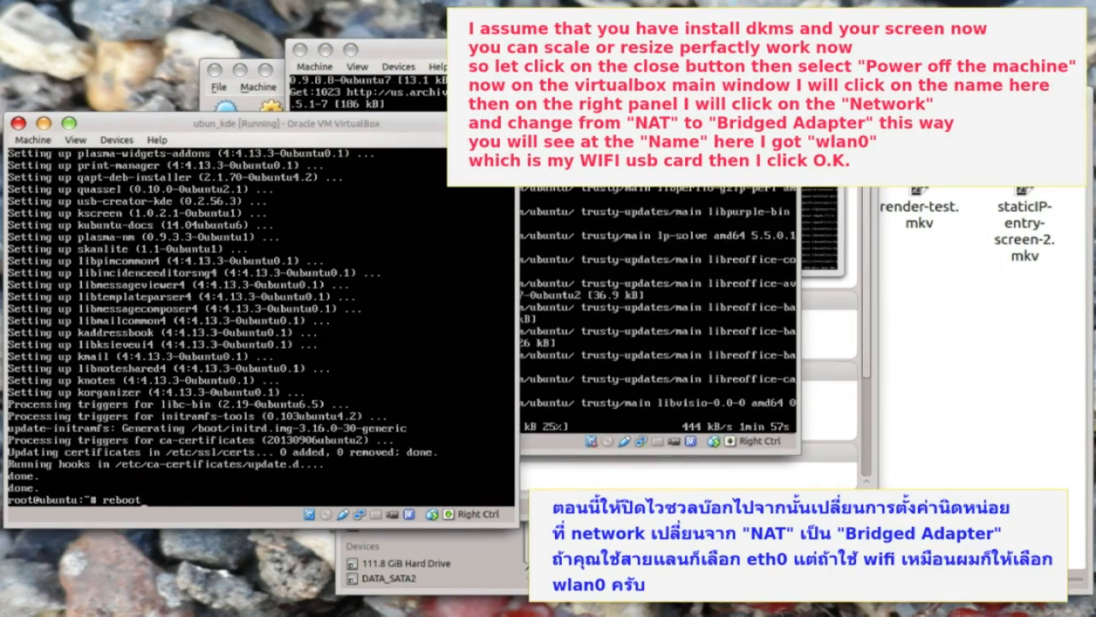
pyautogui.press('Return')
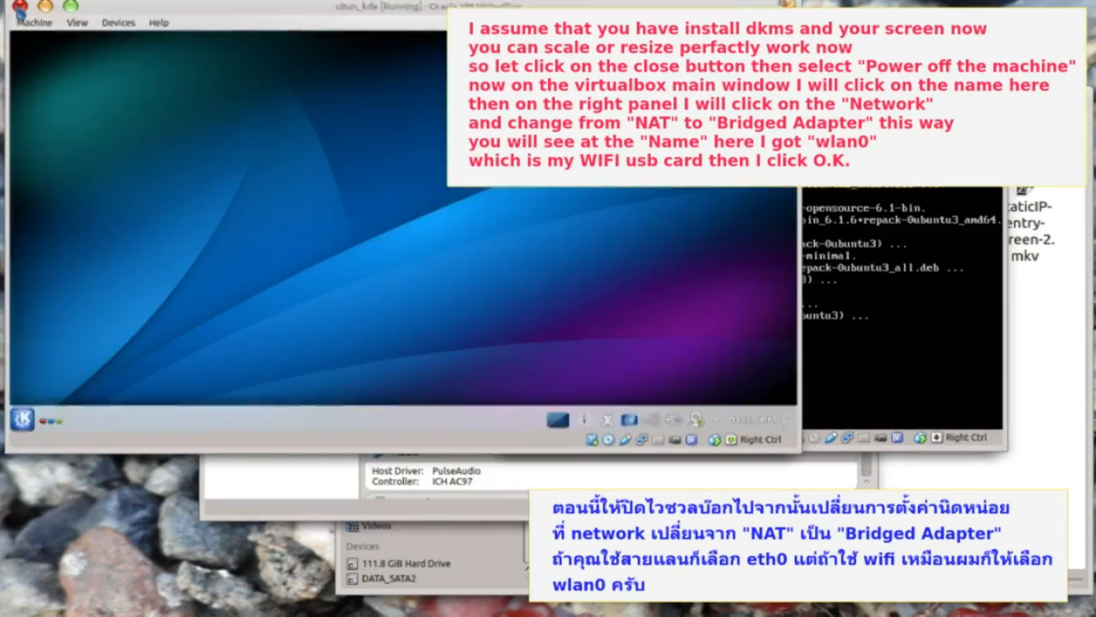
# - Power off the ubun_kde guest and select it in the VirtualBox manager
pyautogui.click(19, 6)
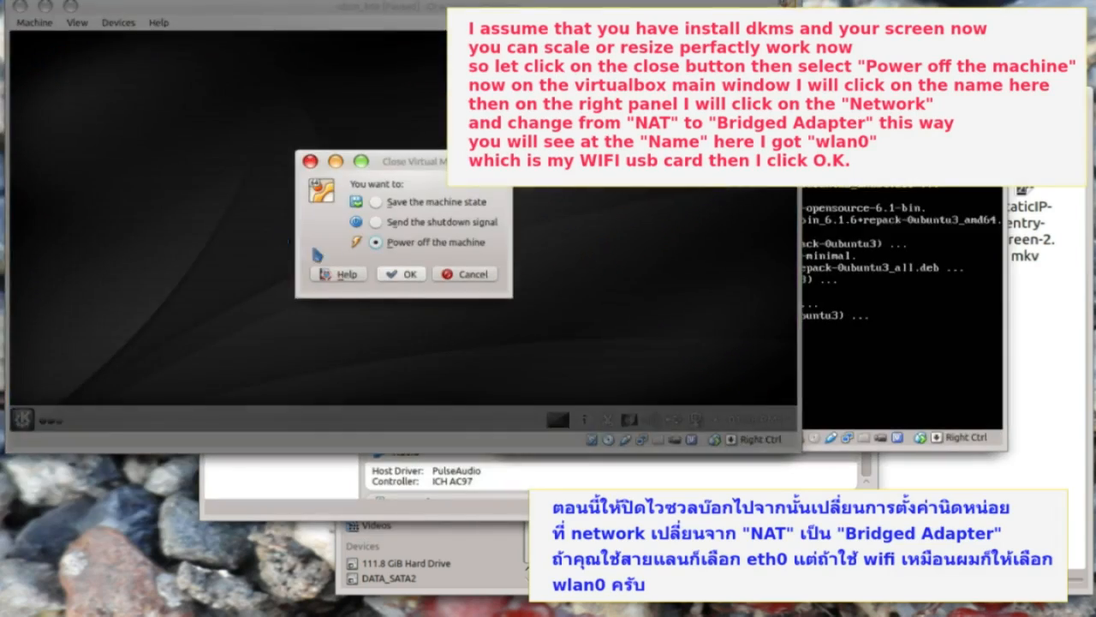
pyautogui.click(412, 274)
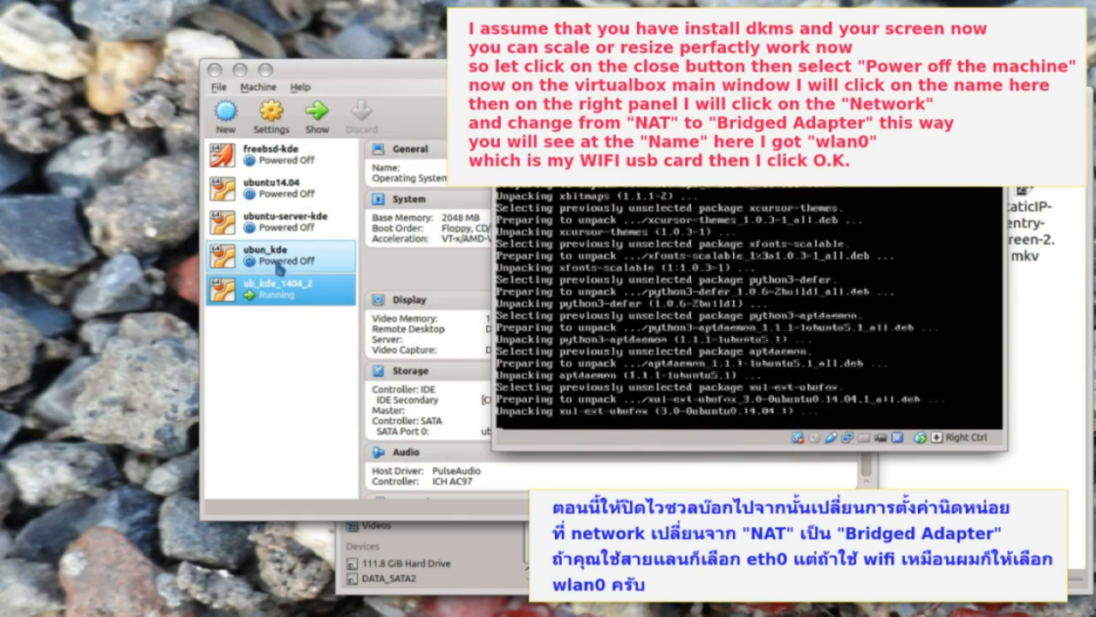
pyautogui.click(276, 262)
pyautogui.scroll(-4, 444, 403)
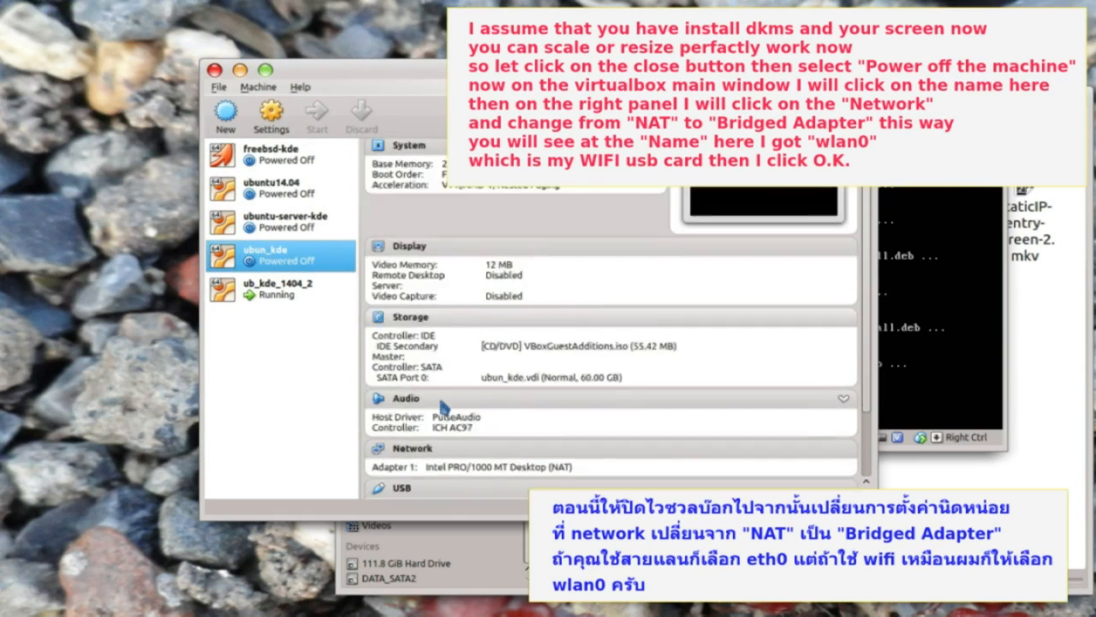
# - Set ubun_kde's network adapter to Bridged Adapter on wlan0, save, and start the machine
pyautogui.click(408, 396)
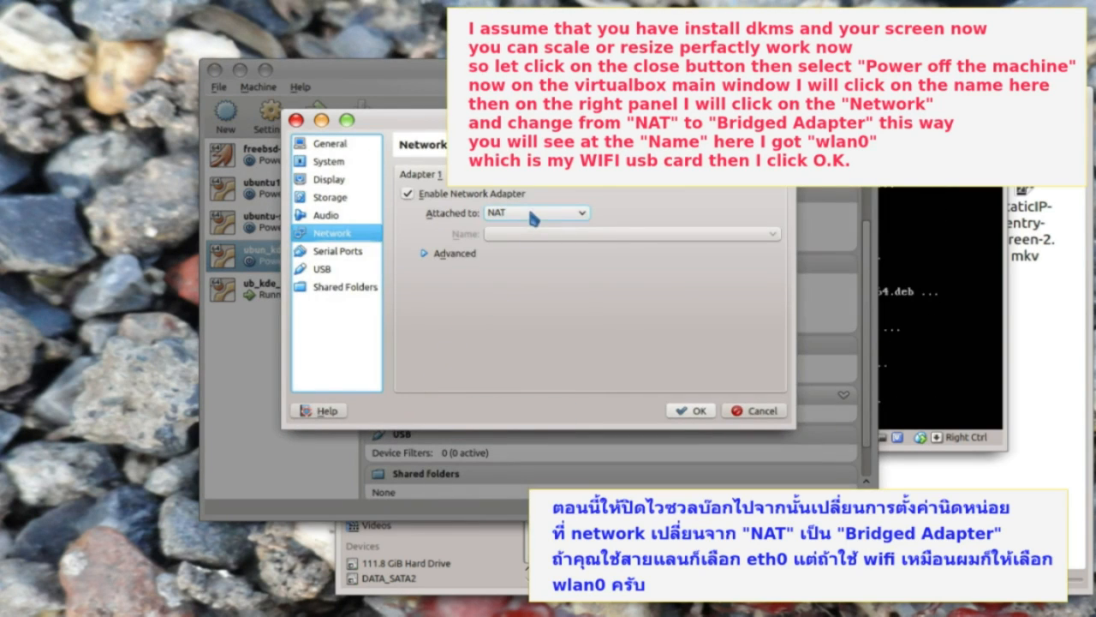
pyautogui.click(529, 211)
pyautogui.click(509, 214)
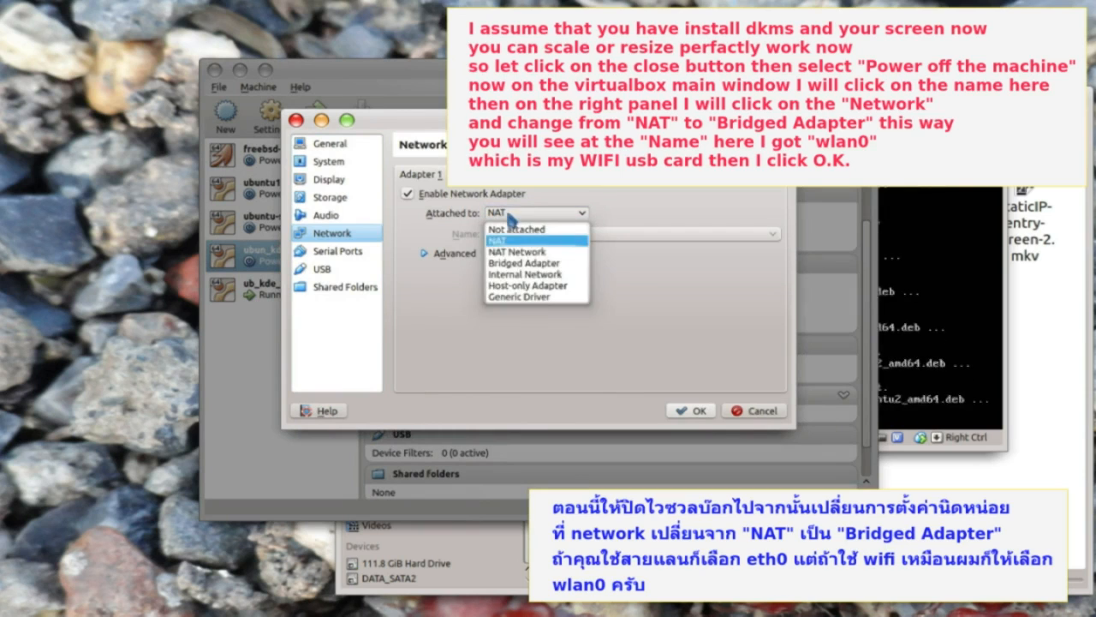
pyautogui.click(524, 263)
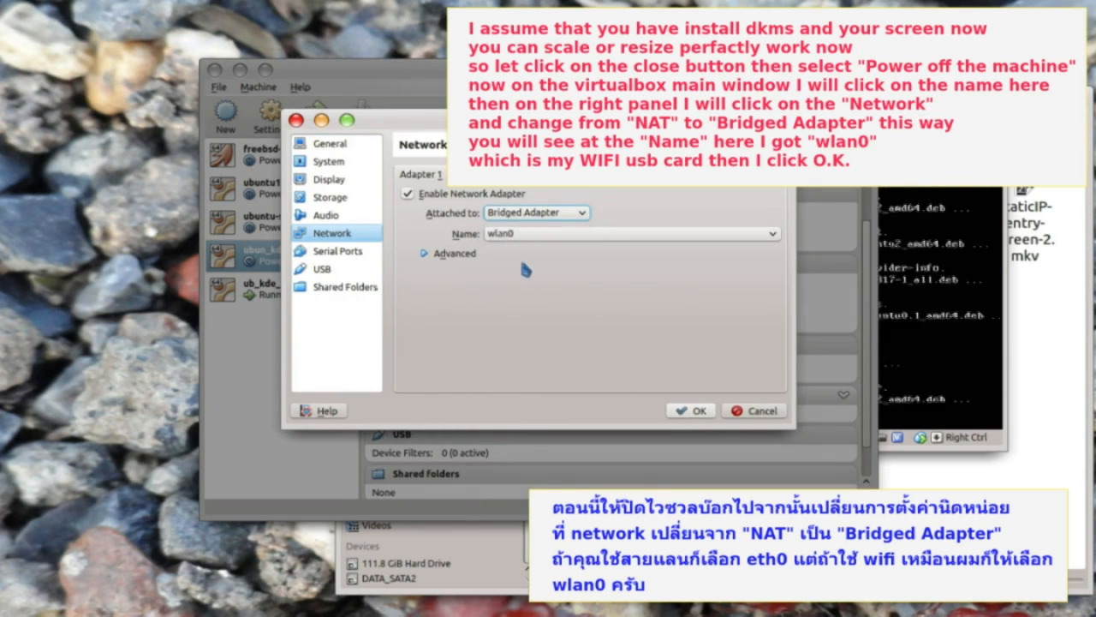
pyautogui.click(520, 240)
pyautogui.click(525, 252)
pyautogui.click(692, 410)
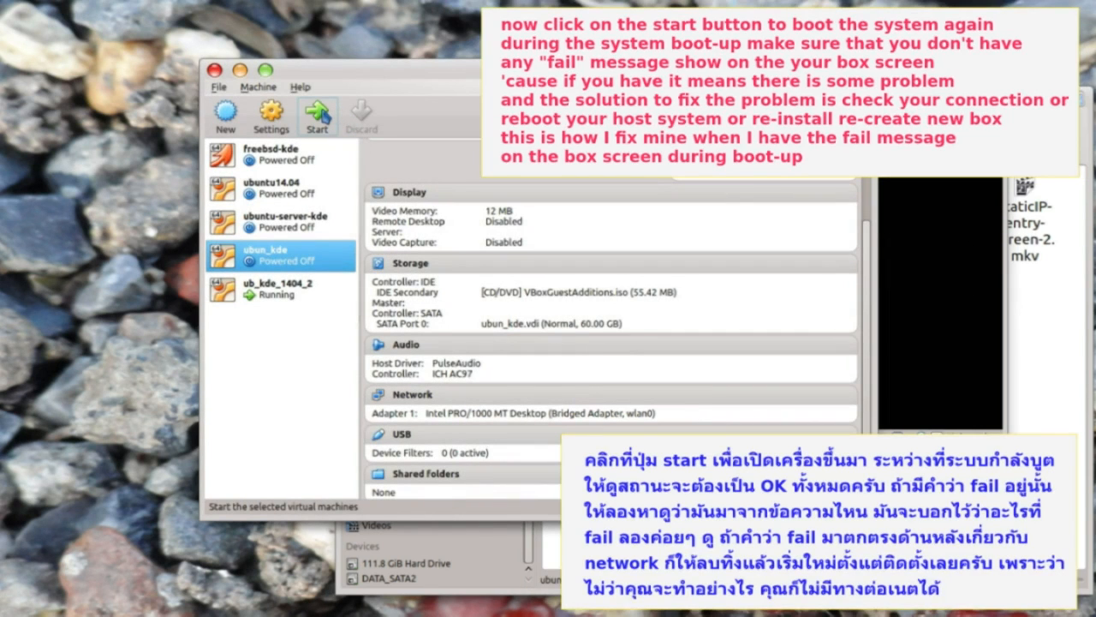
pyautogui.click(326, 116)
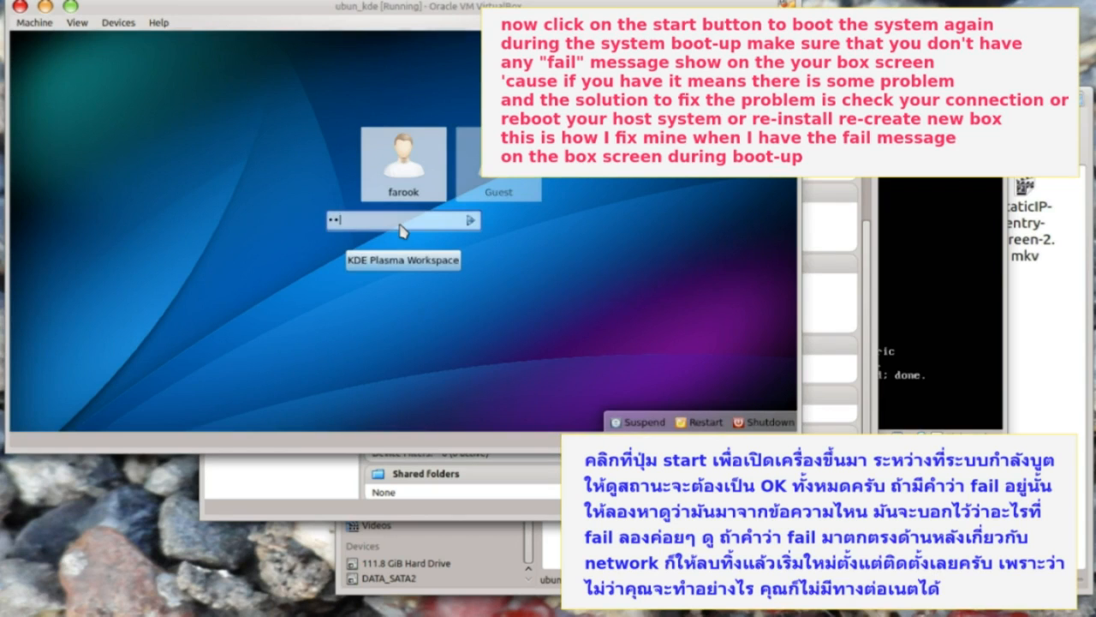
# - Log in at the KDE Plasma login screen to reach the ubun_kde desktop
pyautogui.click(473, 221)
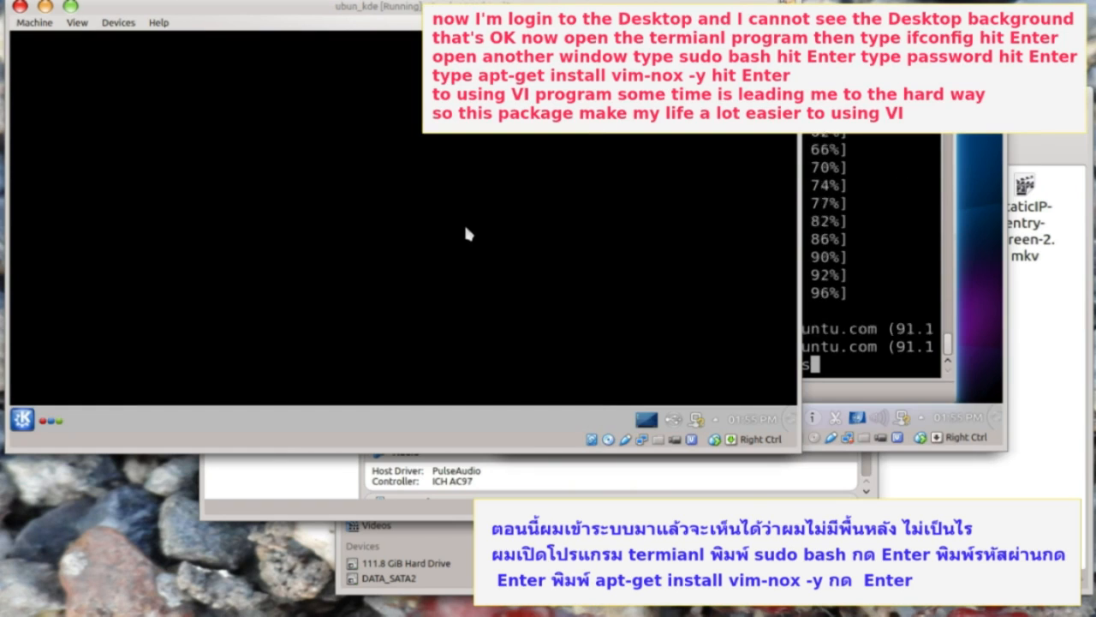
# - Check the guest's current network address with ifconfig
pyautogui.write('ifconfig')
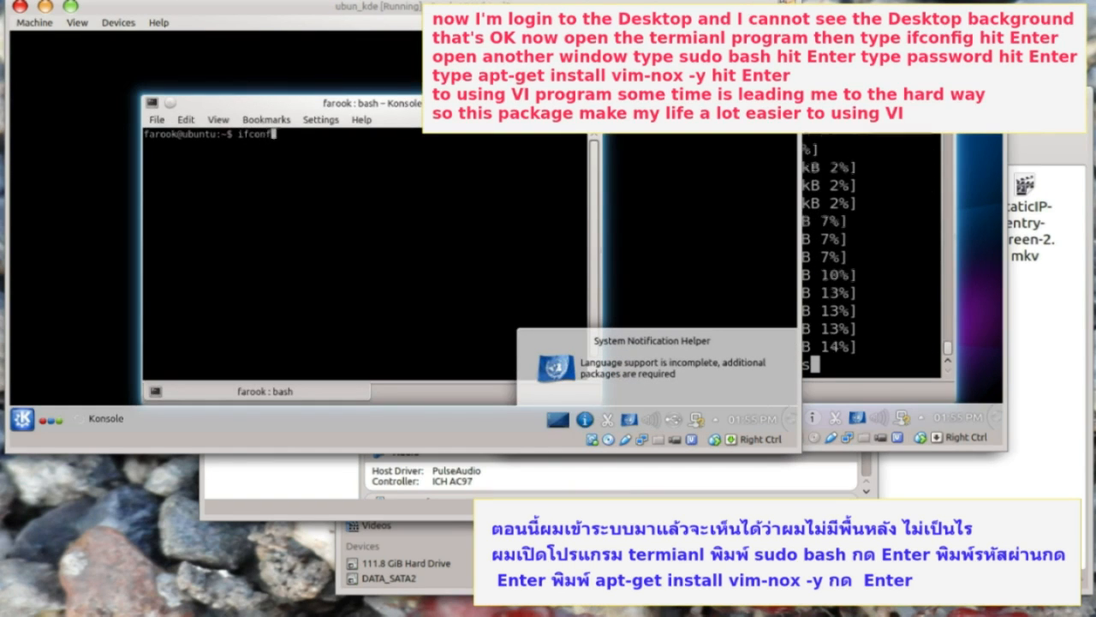
pyautogui.press('Return')
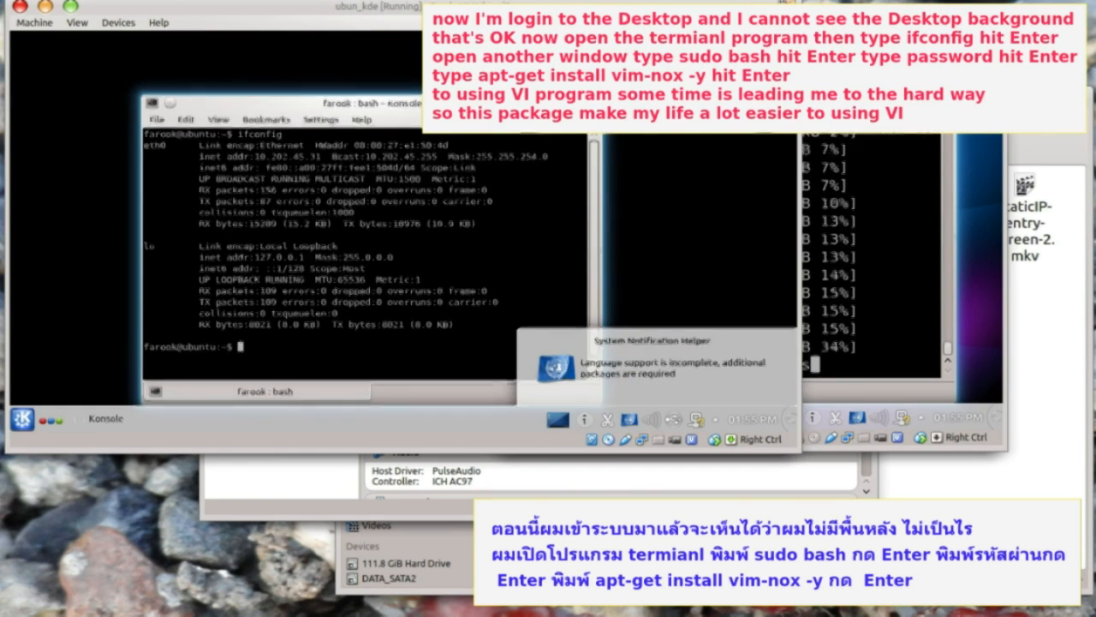
pyautogui.hotkey('ctrl', 'shift', 'n')
# - Become root with sudo bash, install vim-nox with apt-get -y, and begin vi /etc/network/interfaces
pyautogui.write('sudo')
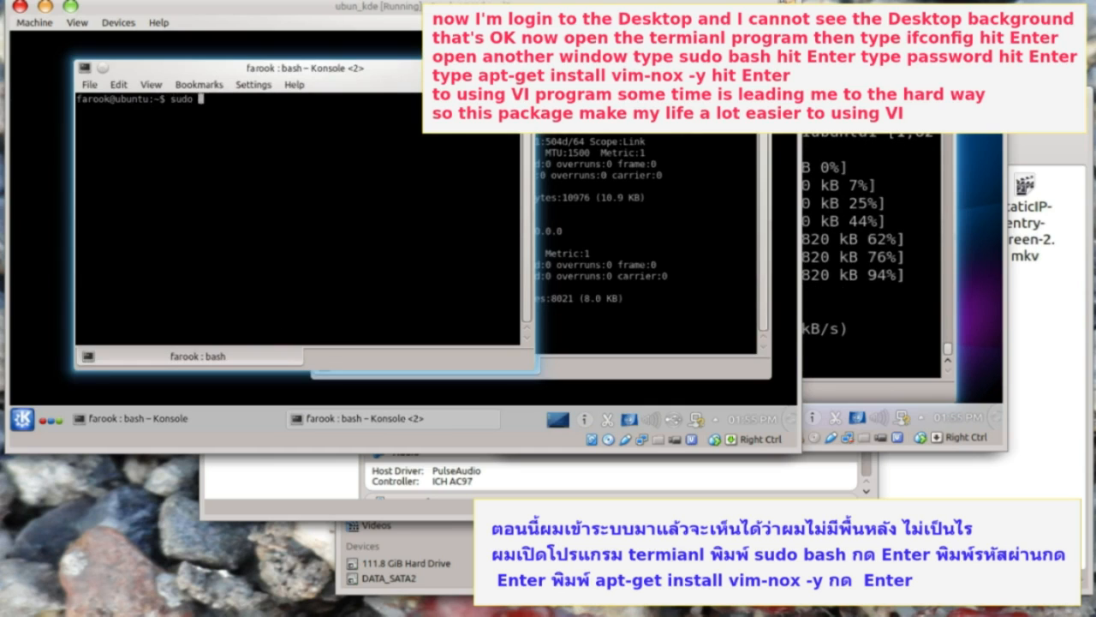
pyautogui.write(' bash')
pyautogui.press('Return')
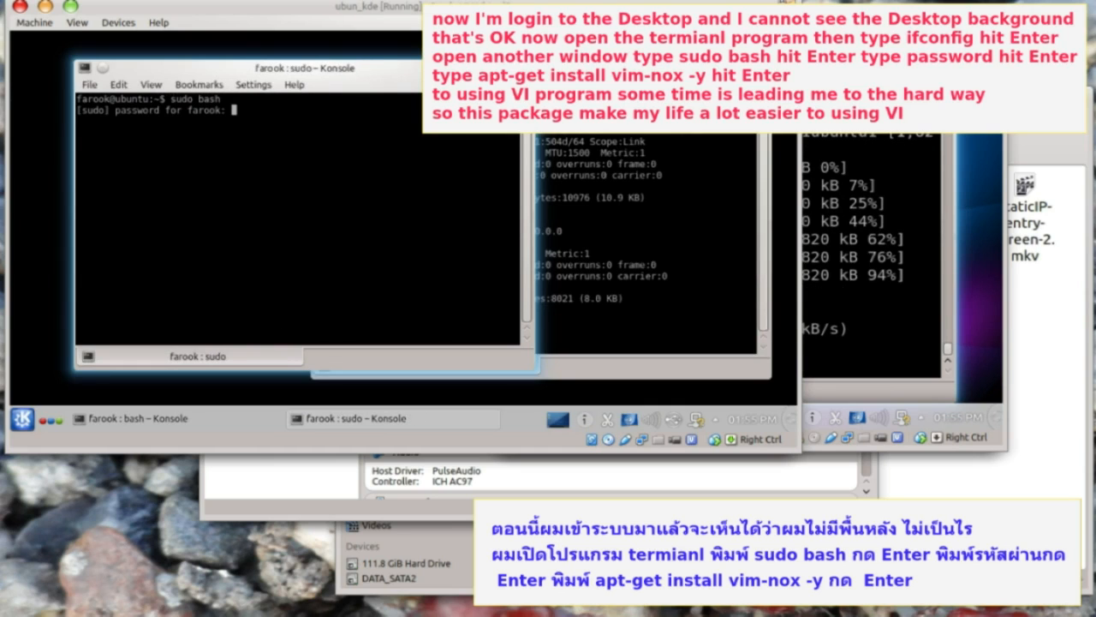
pyautogui.press('Return')
pyautogui.write('apt-get install vim-nox -y')
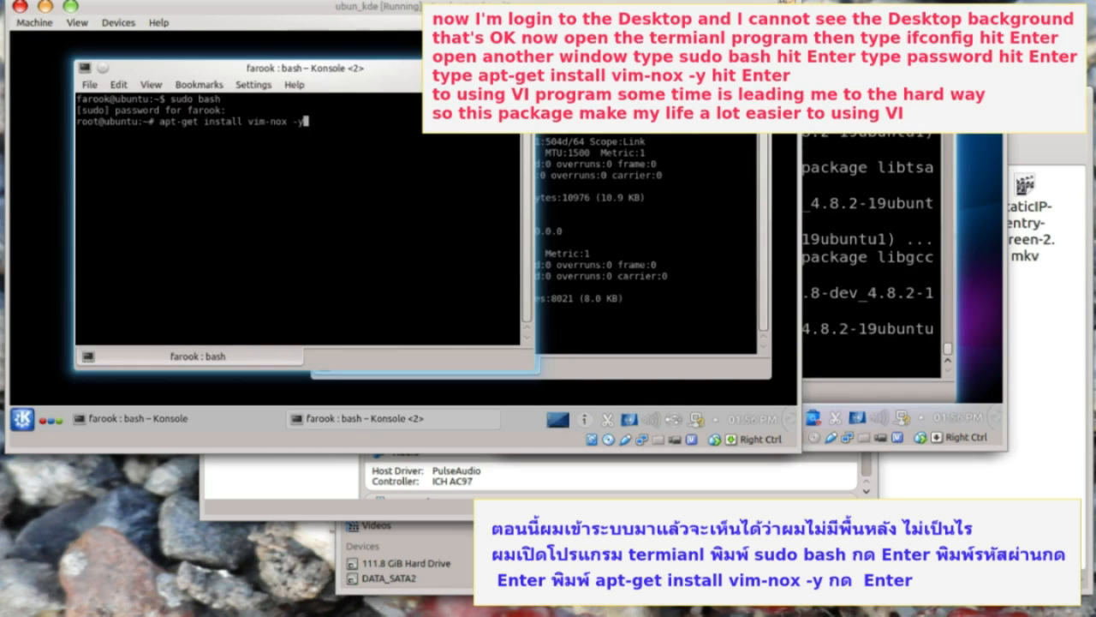
pyautogui.press('Return')
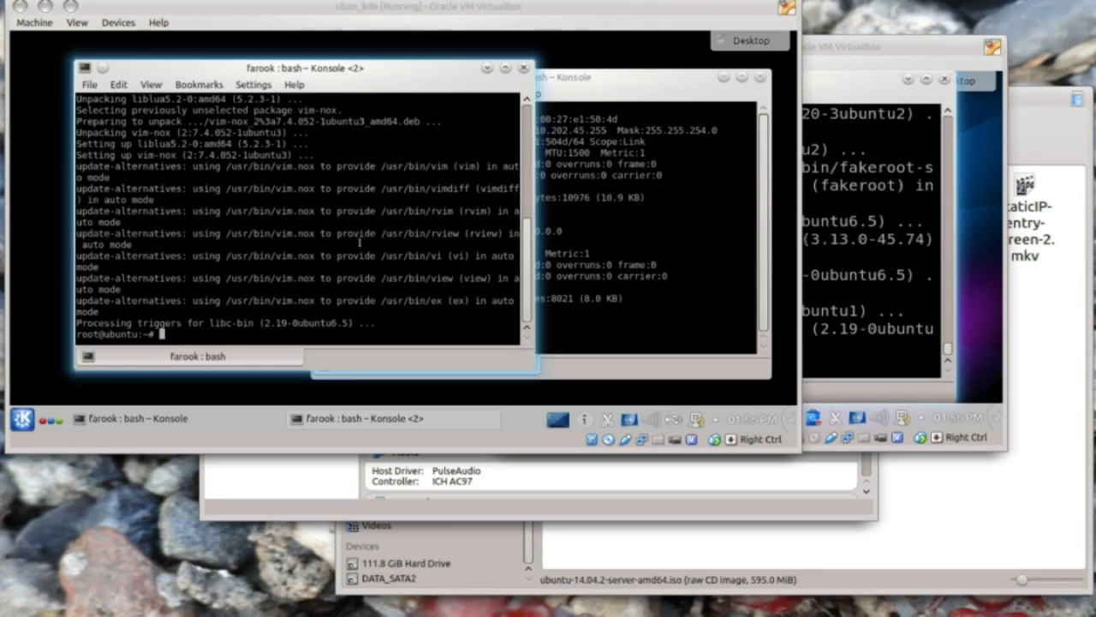
pyautogui.write('vi /e')
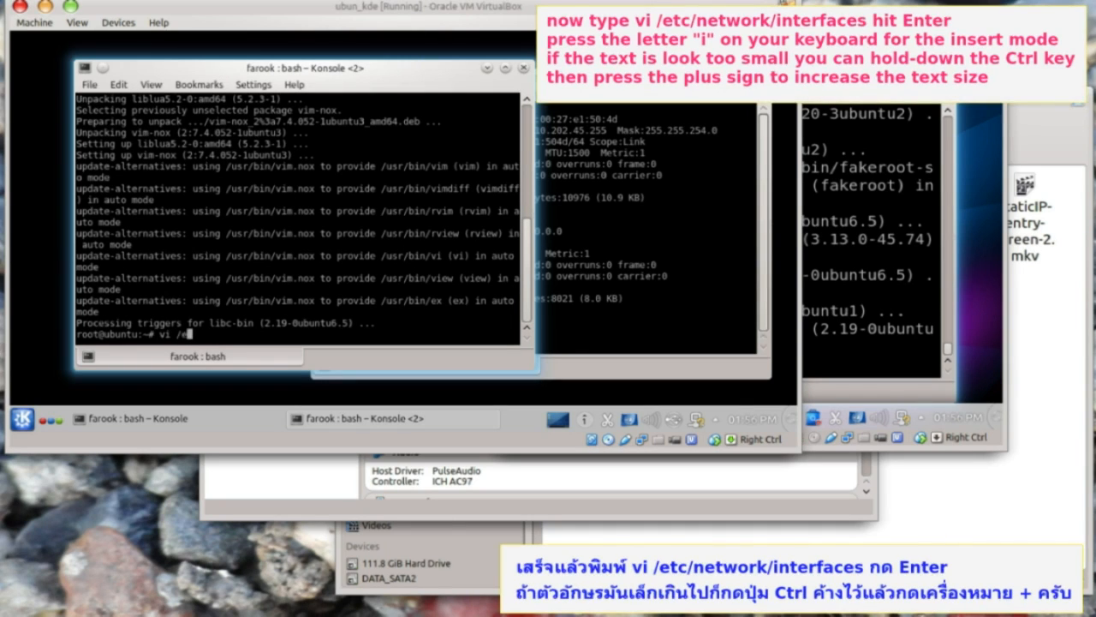
pyautogui.write('tc/network/interfaces')
# - Open /etc/network/interfaces in vi and change eth0 from dhcp to static
pyautogui.press('Return')
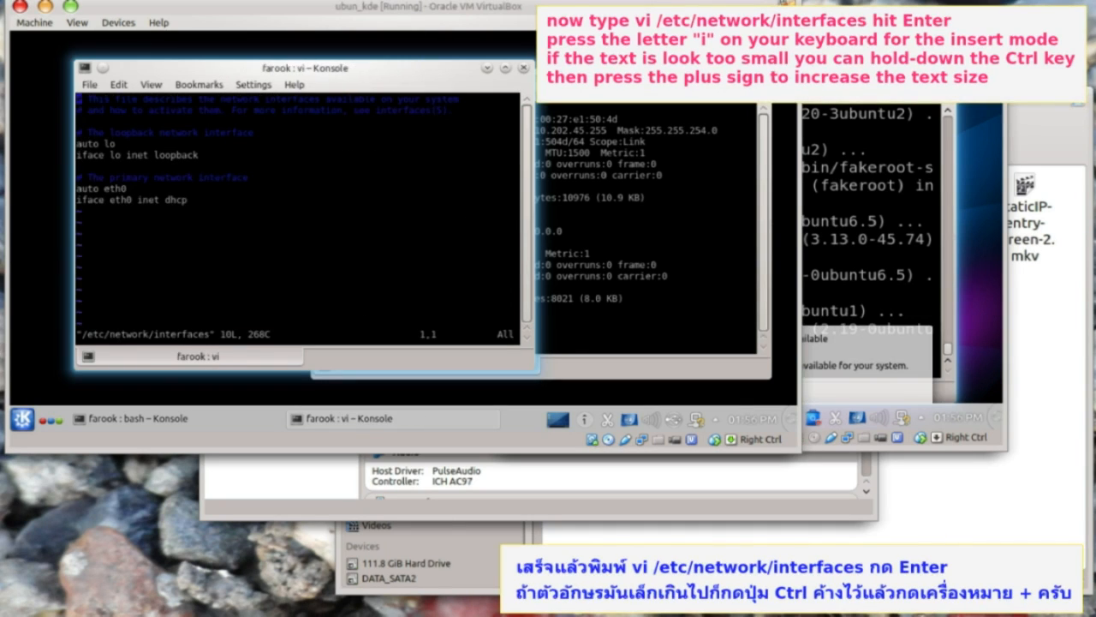
pyautogui.press('Down')
pyautogui.press('Down')
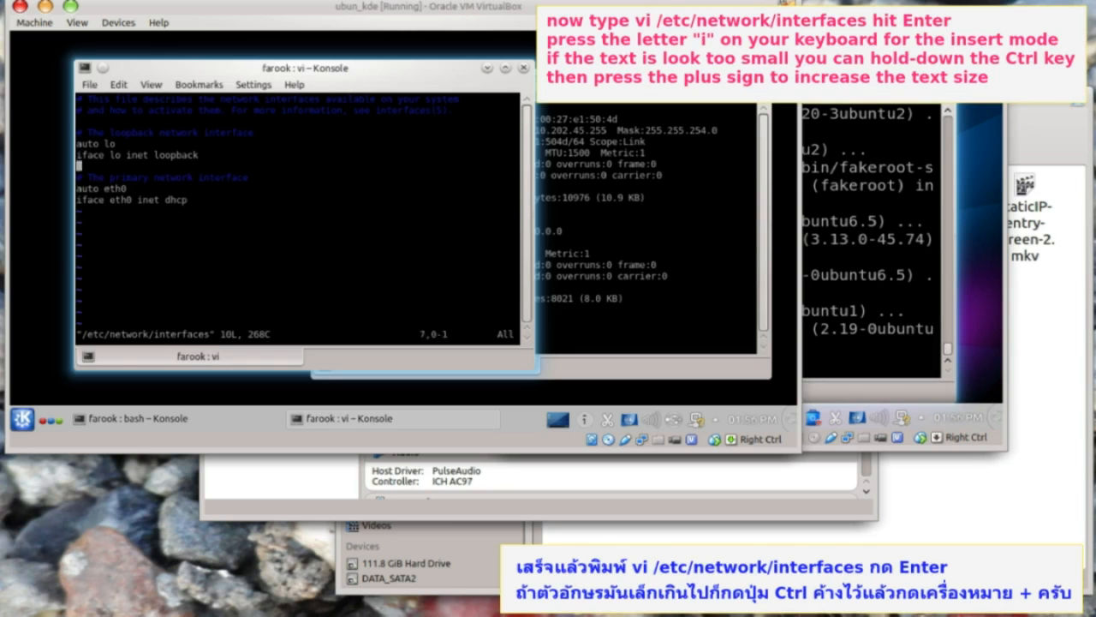
pyautogui.press('i')
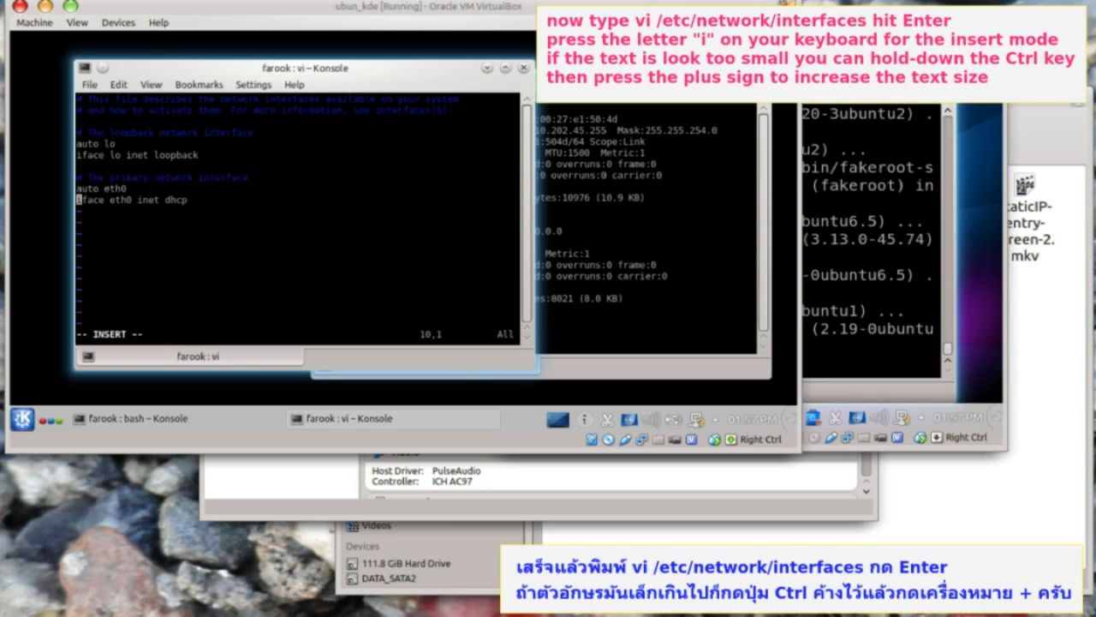
pyautogui.hotkey('ctrl', '+')
pyautogui.hotkey('ctrl', '+')
pyautogui.hotkey('ctrl', '+')
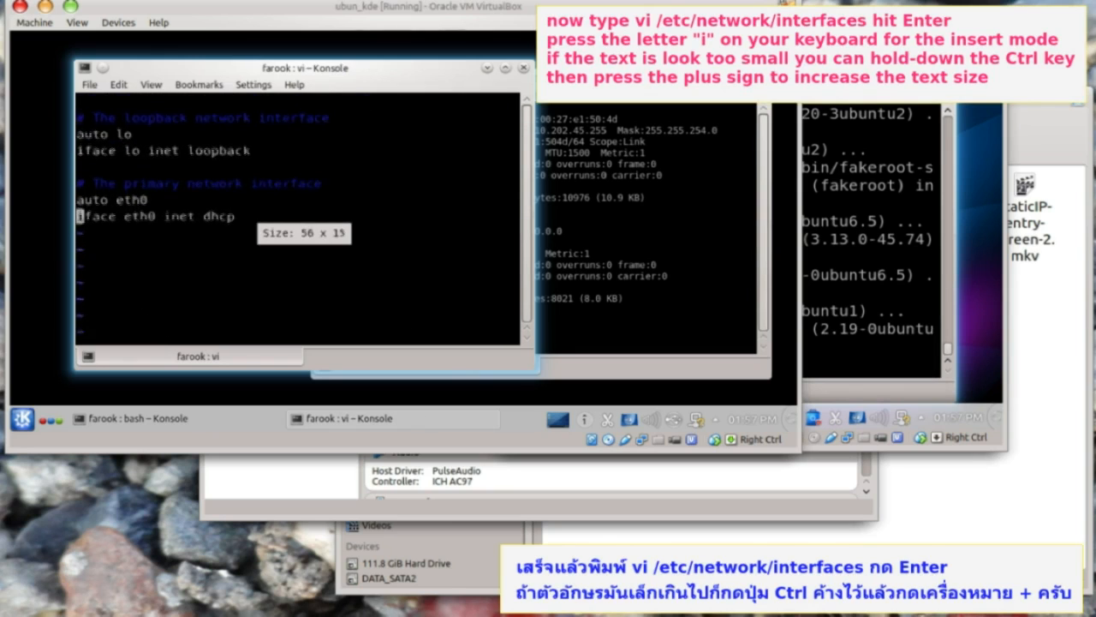
pyautogui.press('Right')
pyautogui.press('Right')
pyautogui.press('Right')
pyautogui.press('Right')
pyautogui.press('Right')
pyautogui.press('Right')
pyautogui.press('Right')
pyautogui.press('Right')
pyautogui.press('Right')
pyautogui.press('Right')
pyautogui.press('Right')
pyautogui.press('Right')
pyautogui.press('Right')
pyautogui.press('Right')
pyautogui.press('Right')
pyautogui.press('Right')
pyautogui.press('Right')
pyautogui.press('Right')
pyautogui.press('Right')
pyautogui.press('Right')
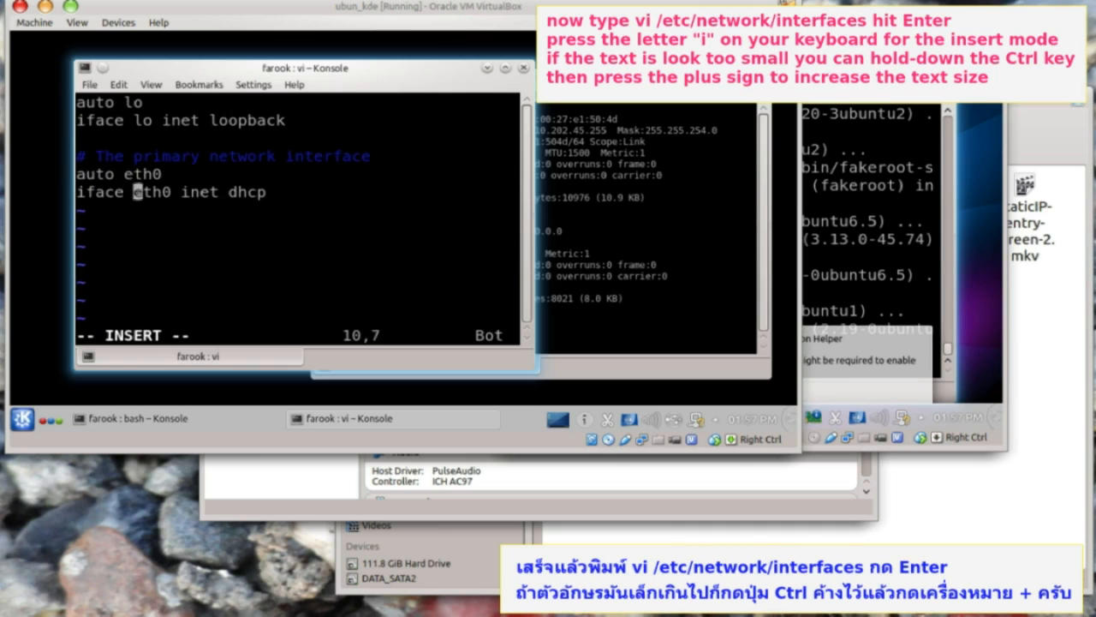
pyautogui.press('BackSpace')
pyautogui.press('BackSpace')
pyautogui.press('BackSpace')
pyautogui.press('BackSpace')
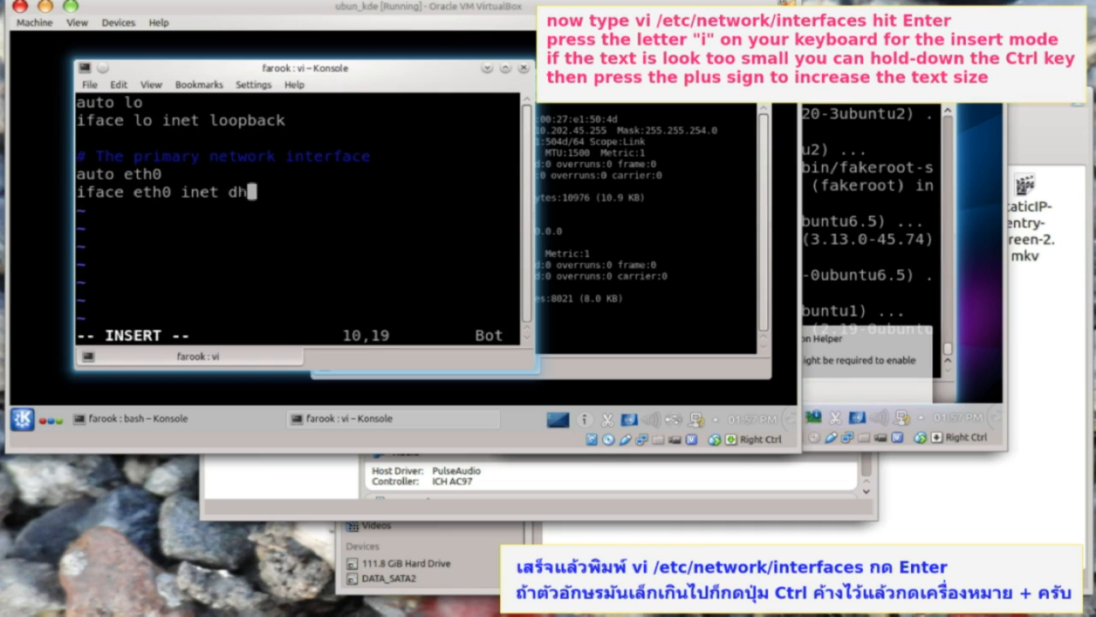
pyautogui.write('static')
# - Add address 10.202.44.31, broadcast 10.202.45.255 and netmask 255.255.254.0 lines for eth0
pyautogui.press('Return')
pyautogui.write('address')
pyautogui.press('Tab')
pyautogui.press('Tab')
pyautogui.write('10.202.44.31')
pyautogui.press('Return')
pyautogui.write('broadcast')
pyautogui.press('Tab')
pyautogui.write('10.202.45.255')
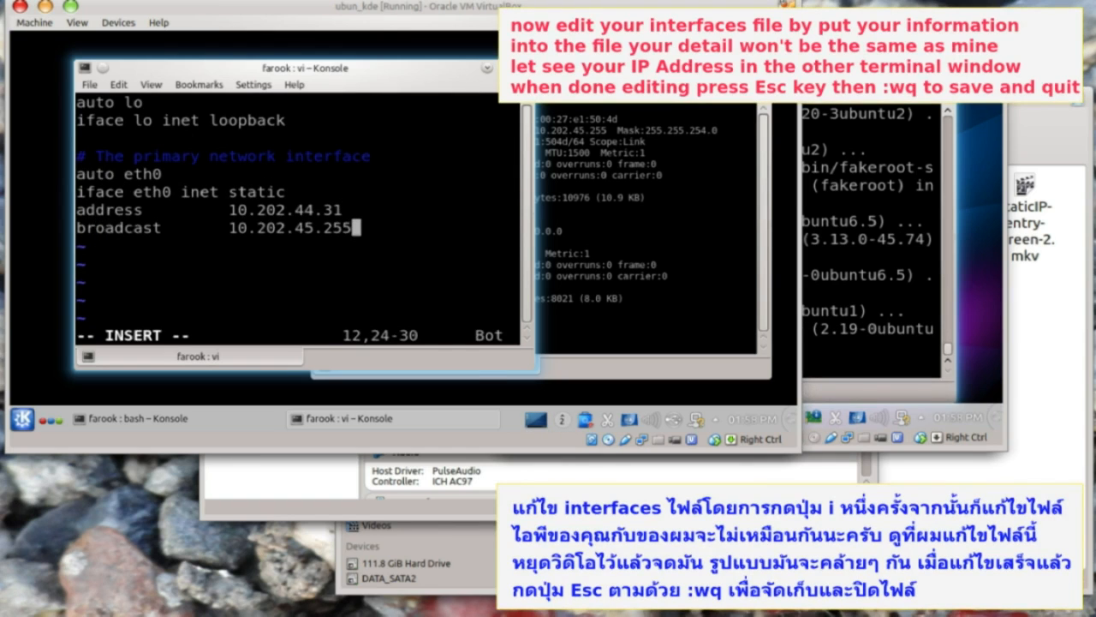
pyautogui.press('Return')
pyautogui.write('netmask')
pyautogui.press('Tab')
pyautogui.press('Tab')
pyautogui.write('255.255.254.0')
# - Add network 10.202.44.0, gateway 10.202.44.1, dns-nameservers 10.202.44.1 8.8.8.8 8.8.4.4, then save with :wq
pyautogui.press('Return')
pyautogui.write('network\t\t10.202.44.0')
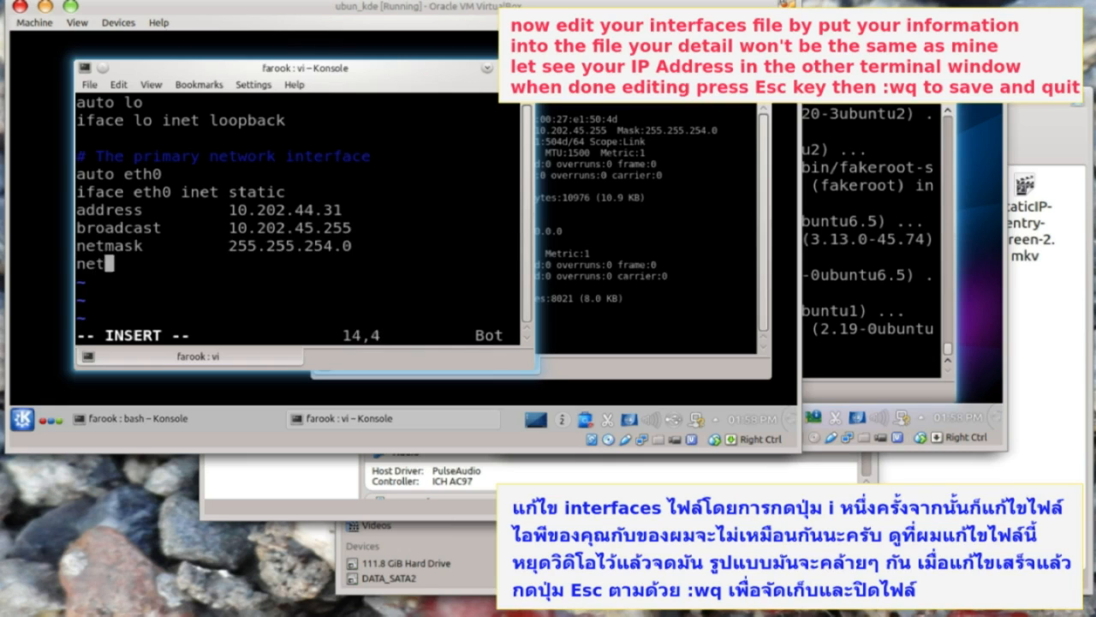
pyautogui.press('Return')
pyautogui.write('gateway\t\t10.202.44.1')
pyautogui.press('Return')
pyautogui.write('dns-nameser')
pyautogui.write('vers 10.202.44.1 8.8.8.8 8.8.4.4')
pyautogui.press('Escape')
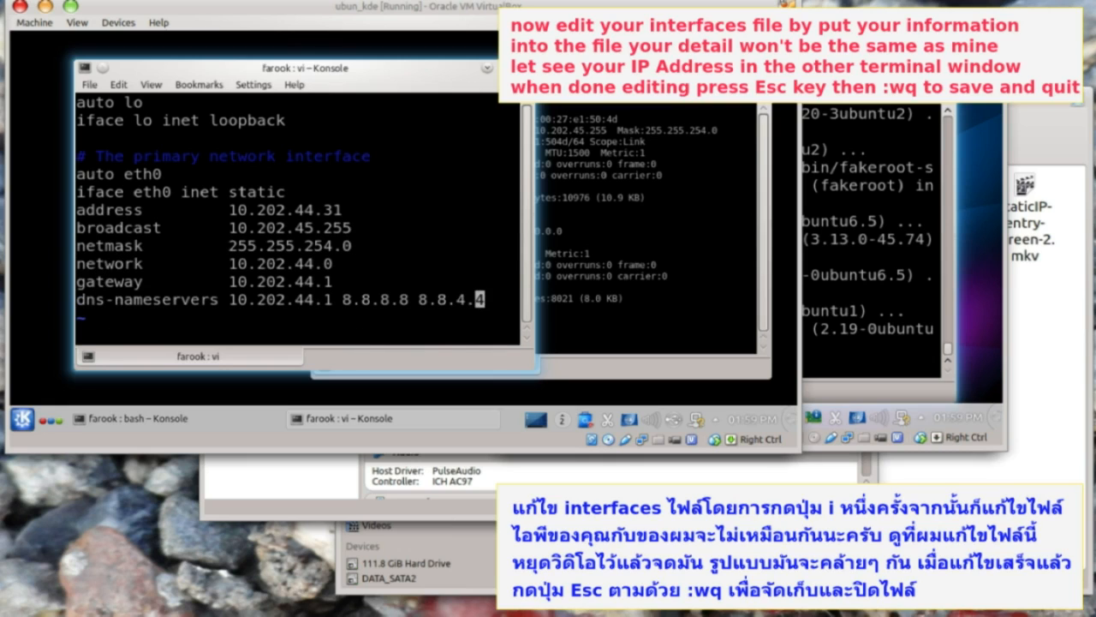
pyautogui.write(':wq')
pyautogui.press('Return')
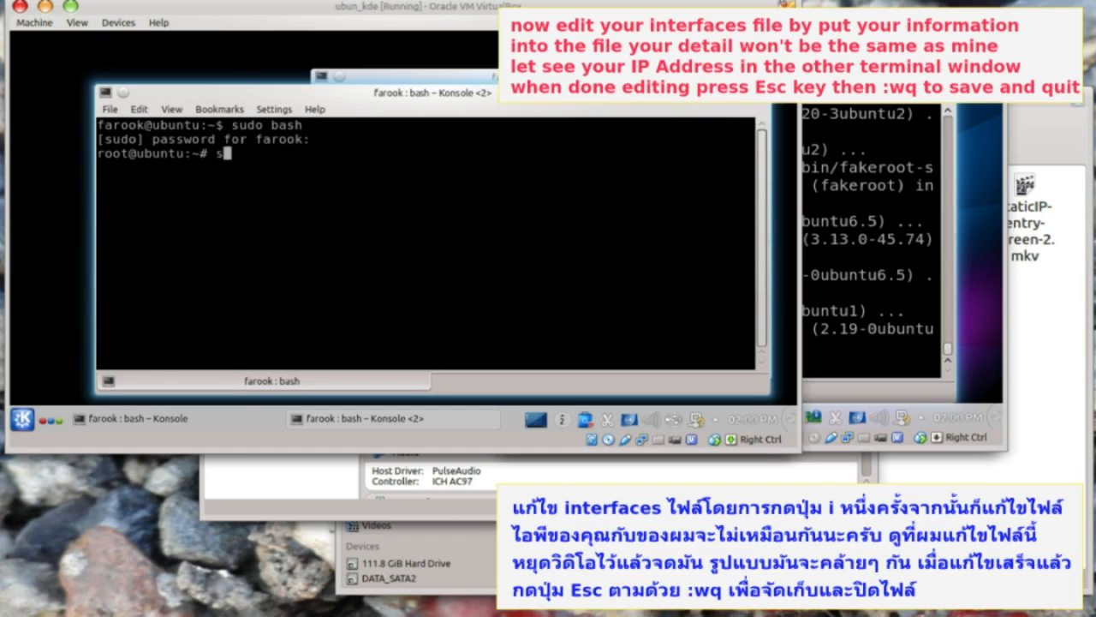
# - Restart networking, ping yahoo.com (13 of 15 replies), then reboot the guest
pyautogui.write('service networking restart')
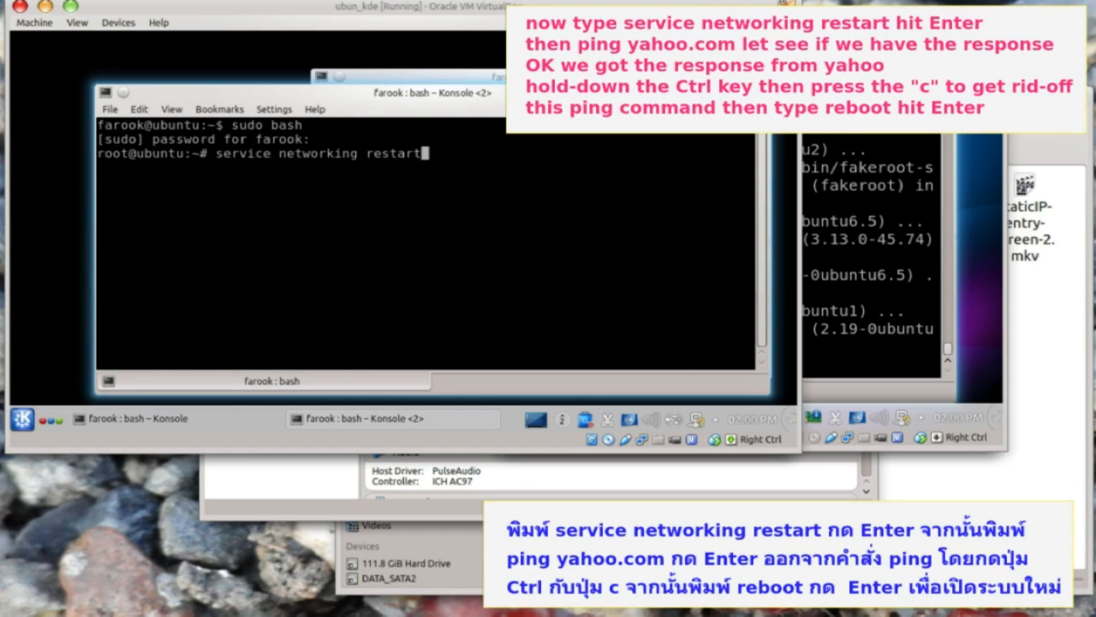
pyautogui.press('Return')
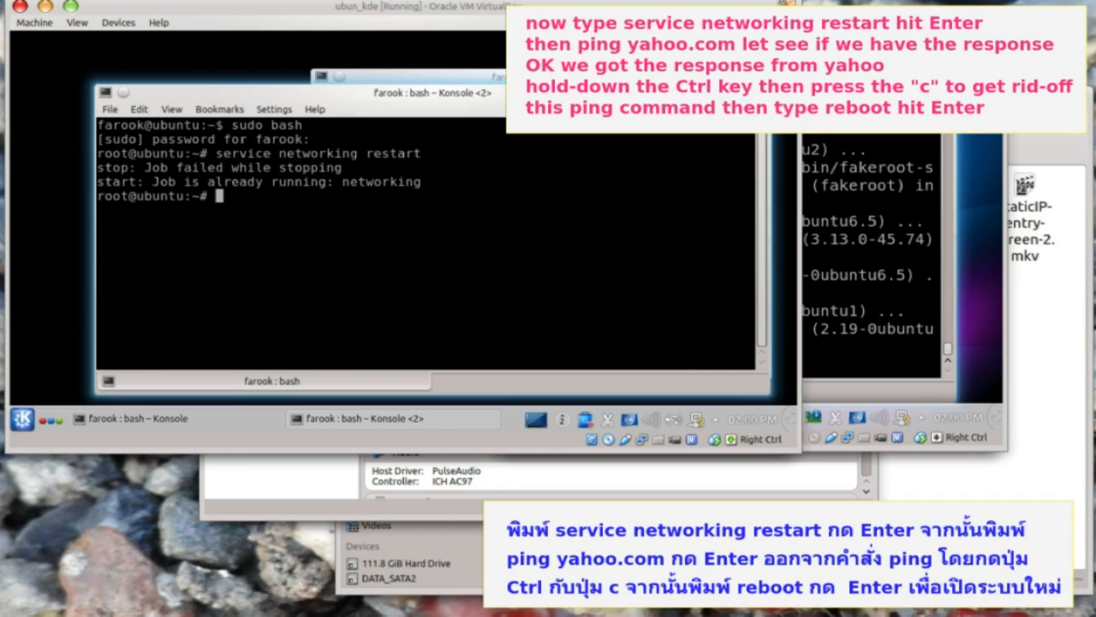
pyautogui.write('ping yahoo.com')
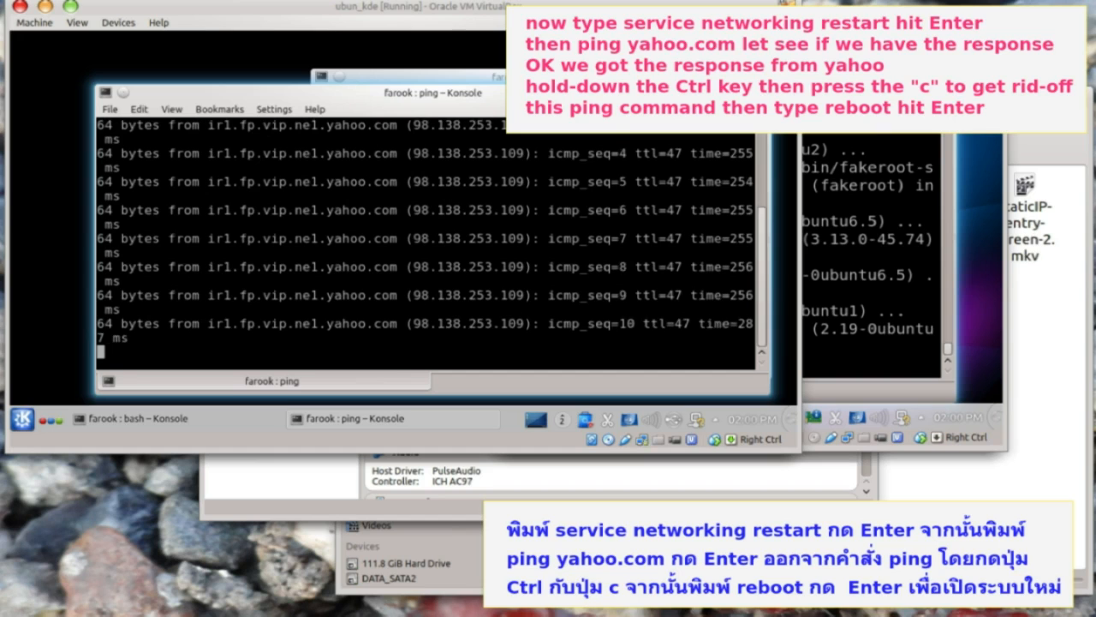
pyautogui.hotkey('ctrl', 'c')
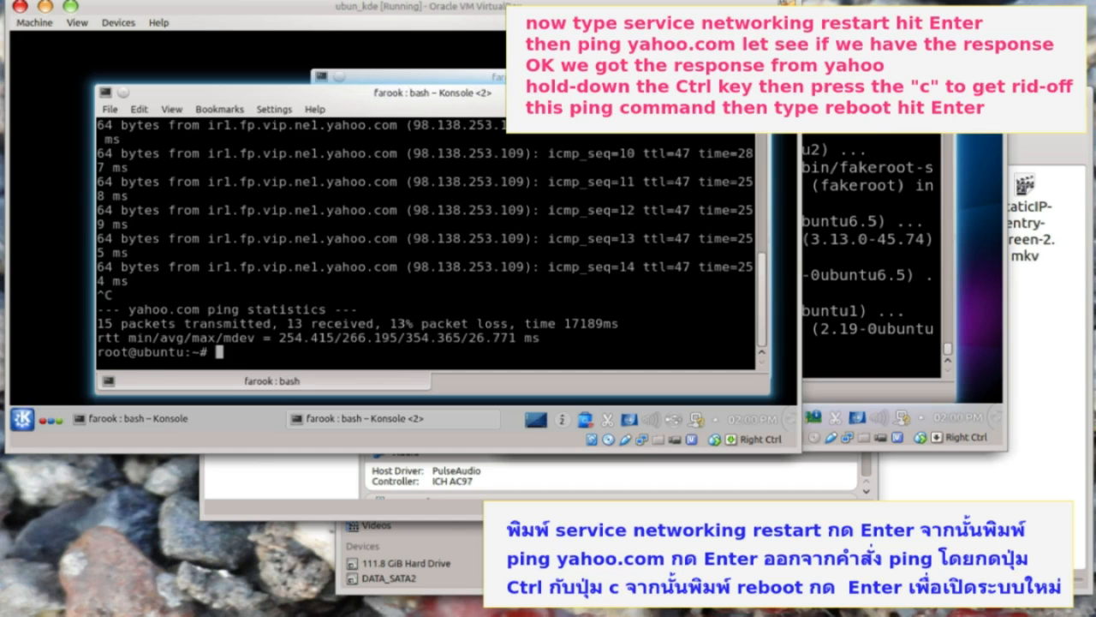
pyautogui.write('reboot')
pyautogui.press('Return')
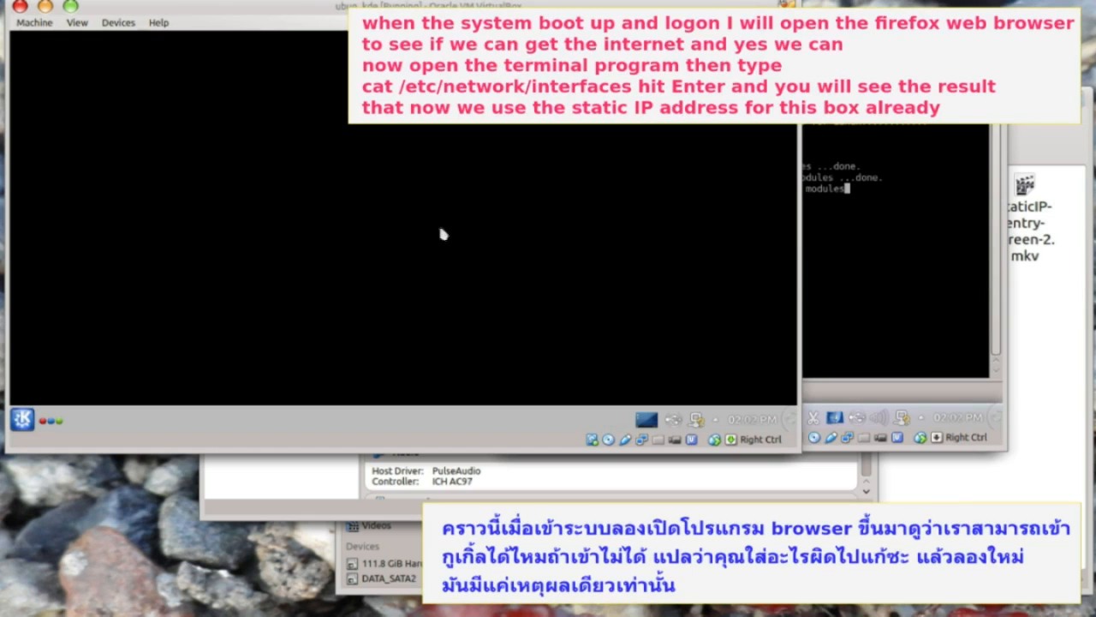
# - Launch Firefox to reach Google, then cat /etc/network/interfaces to show eth0 static at 10.202.44.31
pyautogui.click(22, 419)
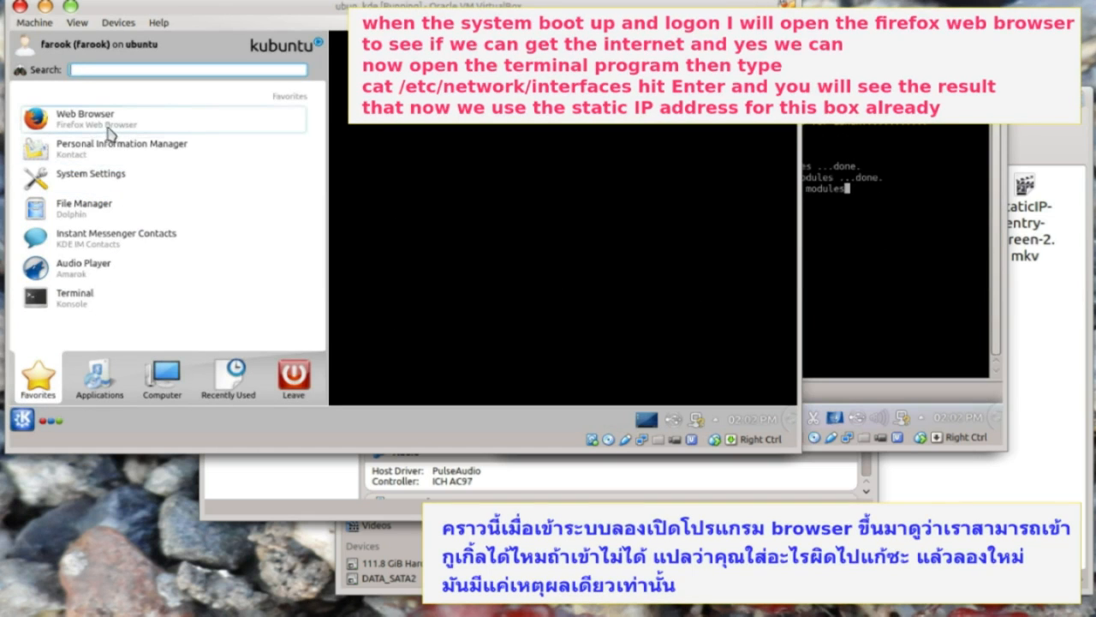
pyautogui.click(94, 118)
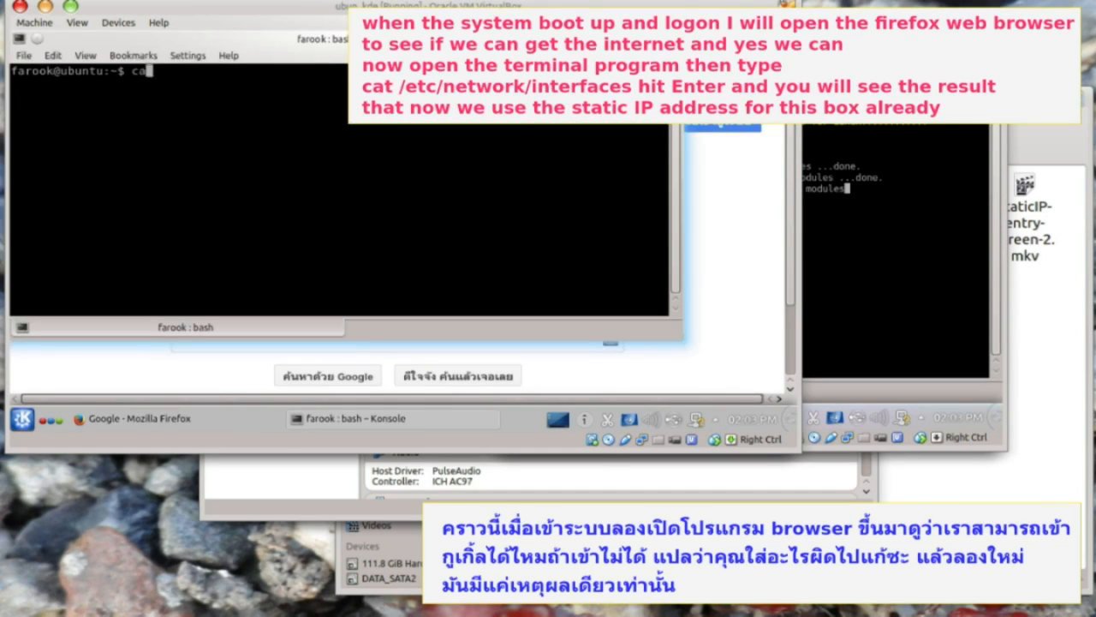
pyautogui.write('cat /etc/network/interfaces')
pyautogui.press('Return')
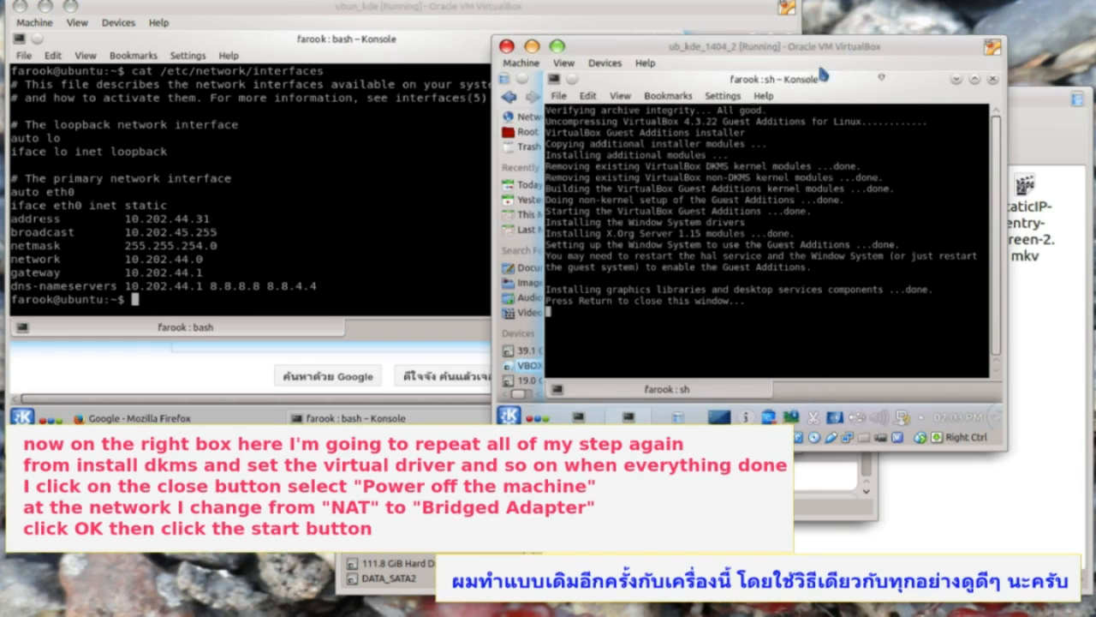
# - Enable and apply the VirtualBox guest additions driver in Driver Manager, authenticating with the password
pyautogui.press('Return')
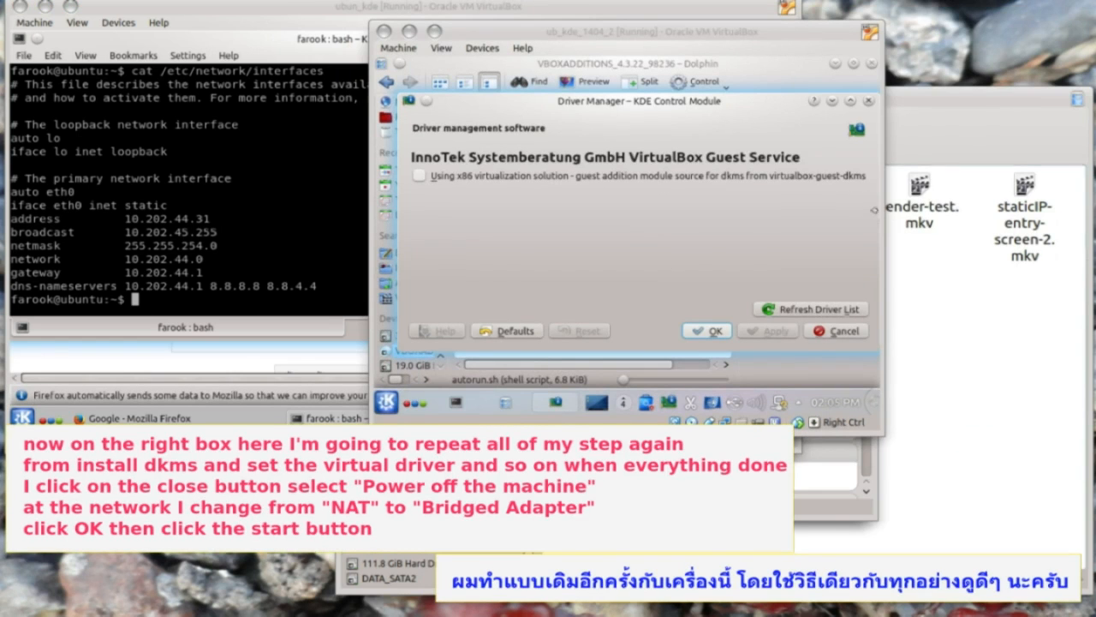
pyautogui.click(419, 176)
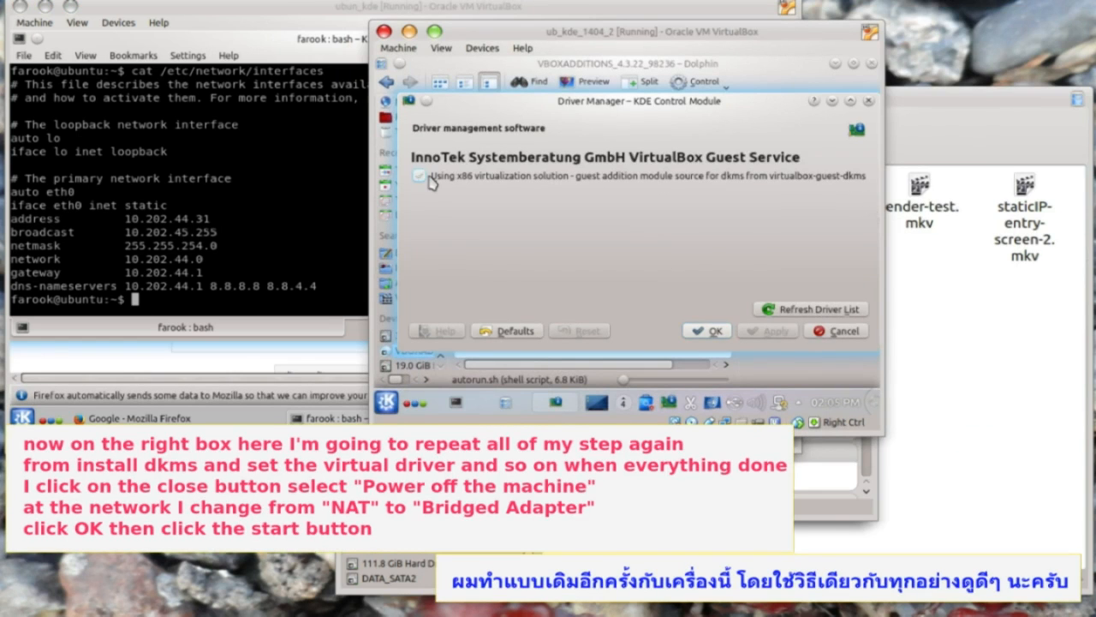
pyautogui.click(774, 332)
pyautogui.write('••••')
pyautogui.click(696, 292)
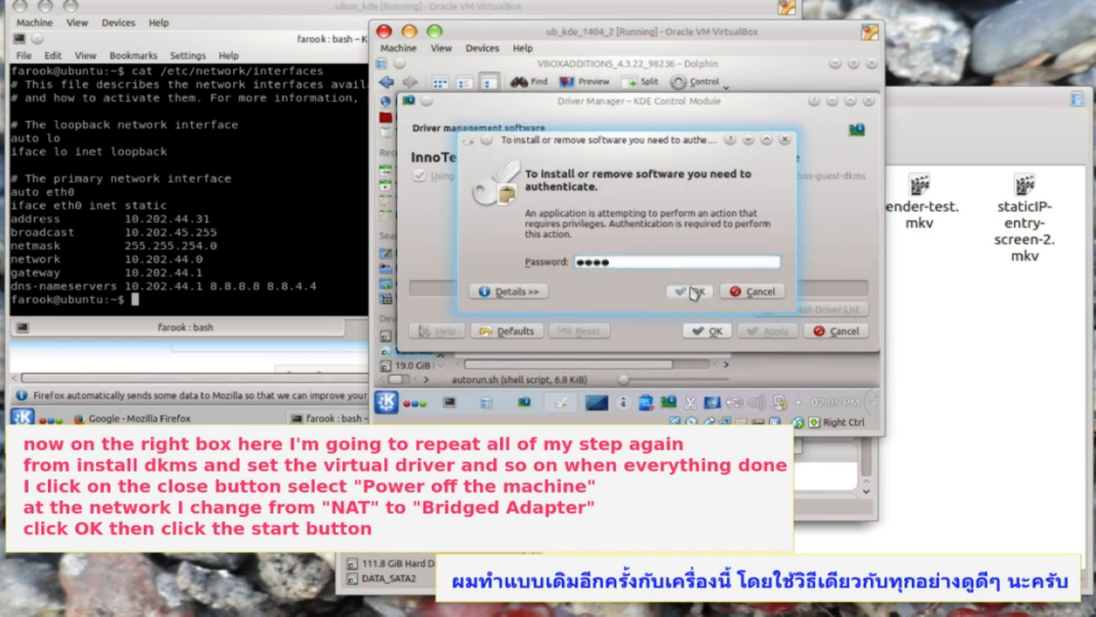
pyautogui.click(709, 332)
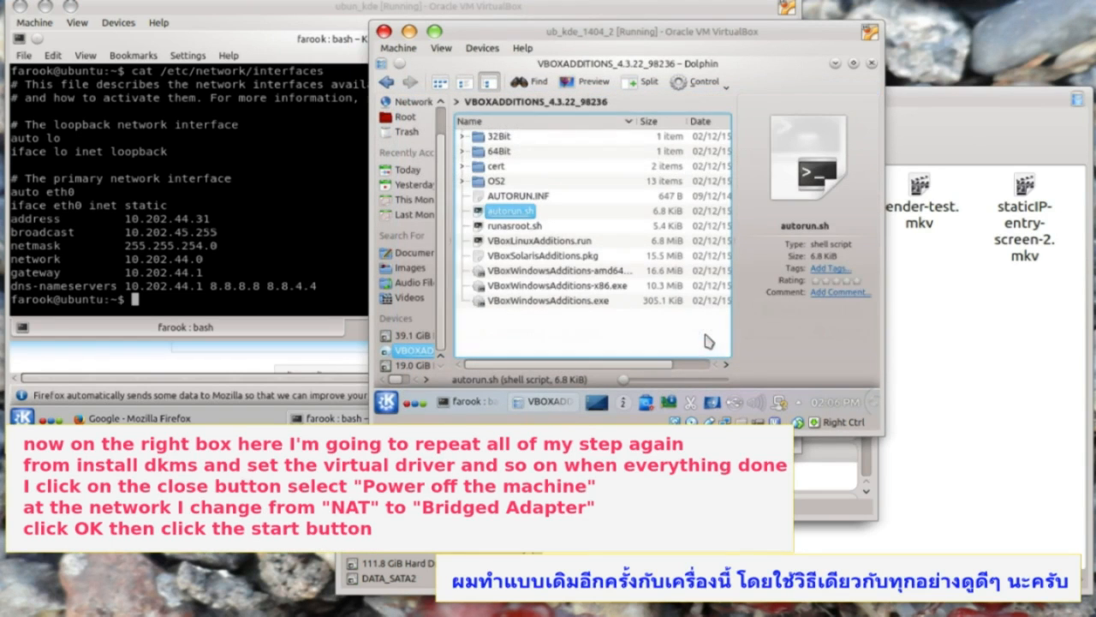
# - Power off ub_kde_1404_2, switch its network adapter from NAT to Bridged Adapter, and start it
pyautogui.click(384, 30)
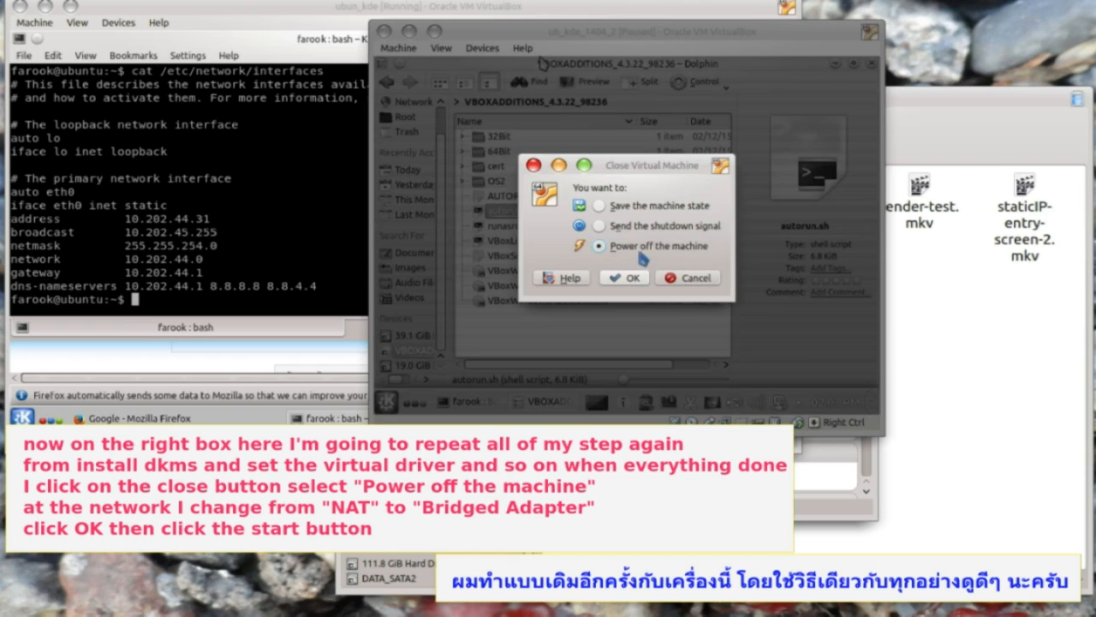
pyautogui.click(630, 277)
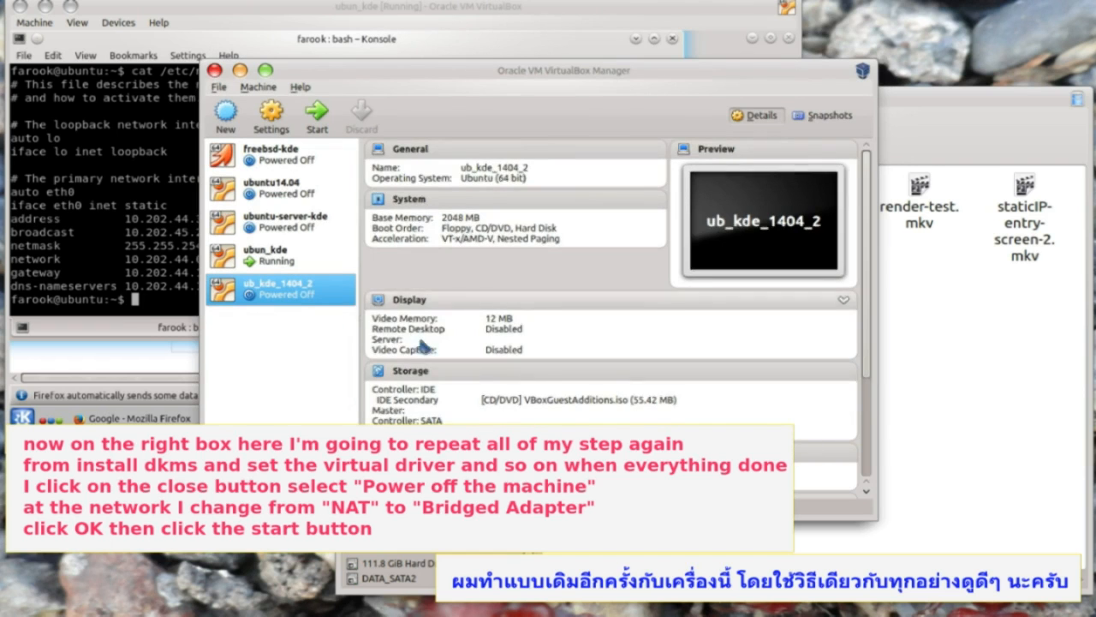
pyautogui.scroll(-3, 419, 343)
pyautogui.click(405, 397)
pyautogui.click(536, 210)
pyautogui.click(521, 261)
pyautogui.click(673, 421)
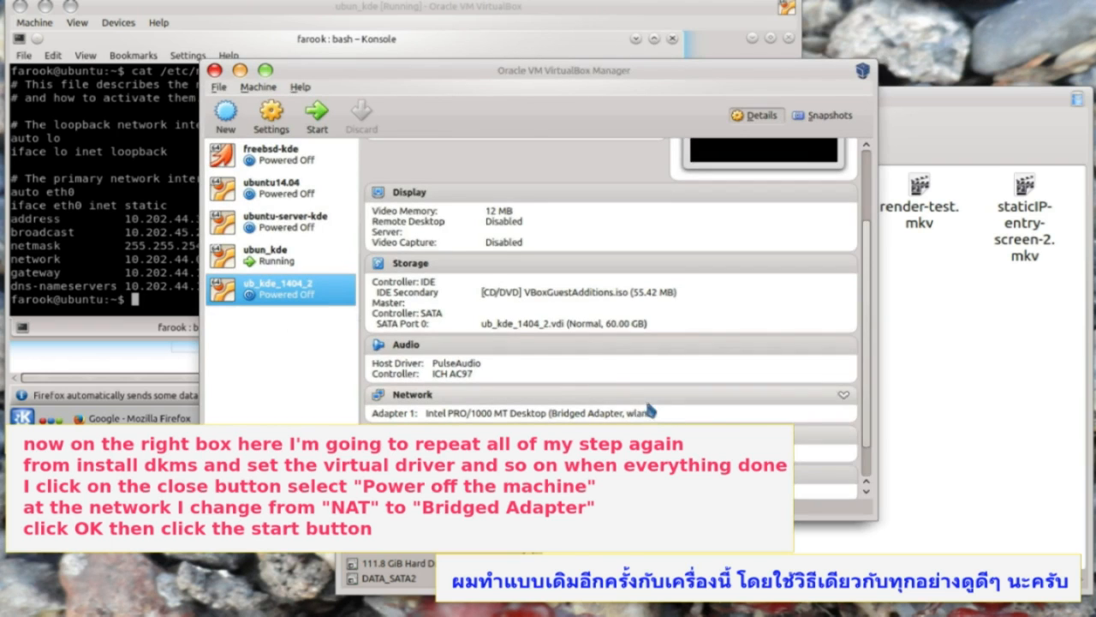
pyautogui.click(318, 118)
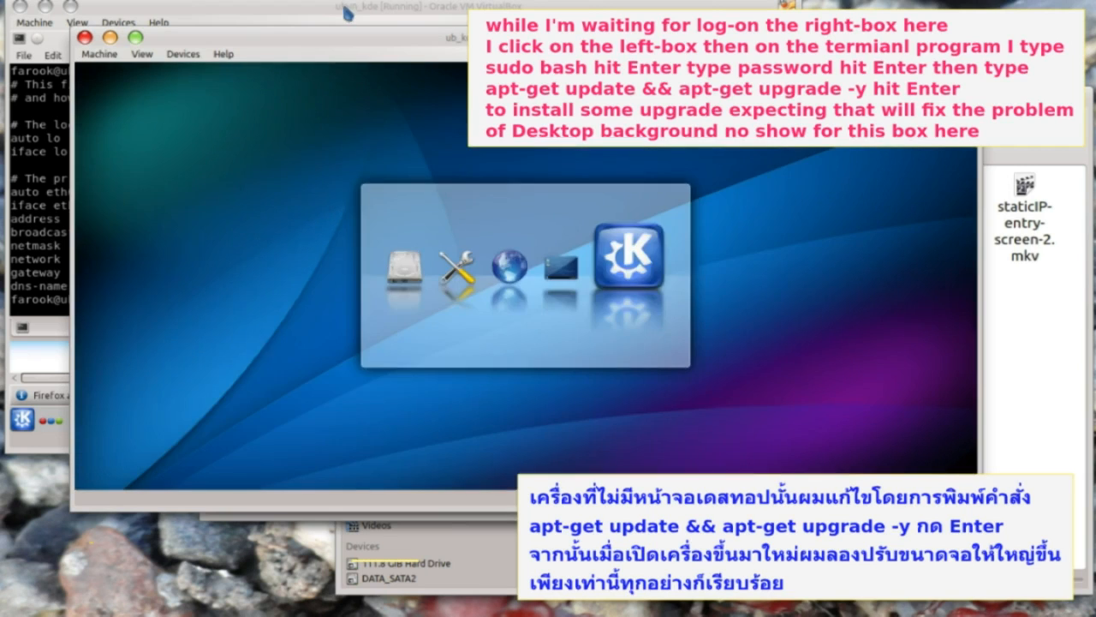
# - As root on ubun_kde run apt-get update && apt-get upgrade -y, then launch Firefox in ub_kde_1404_2
pyautogui.click(347, 12)
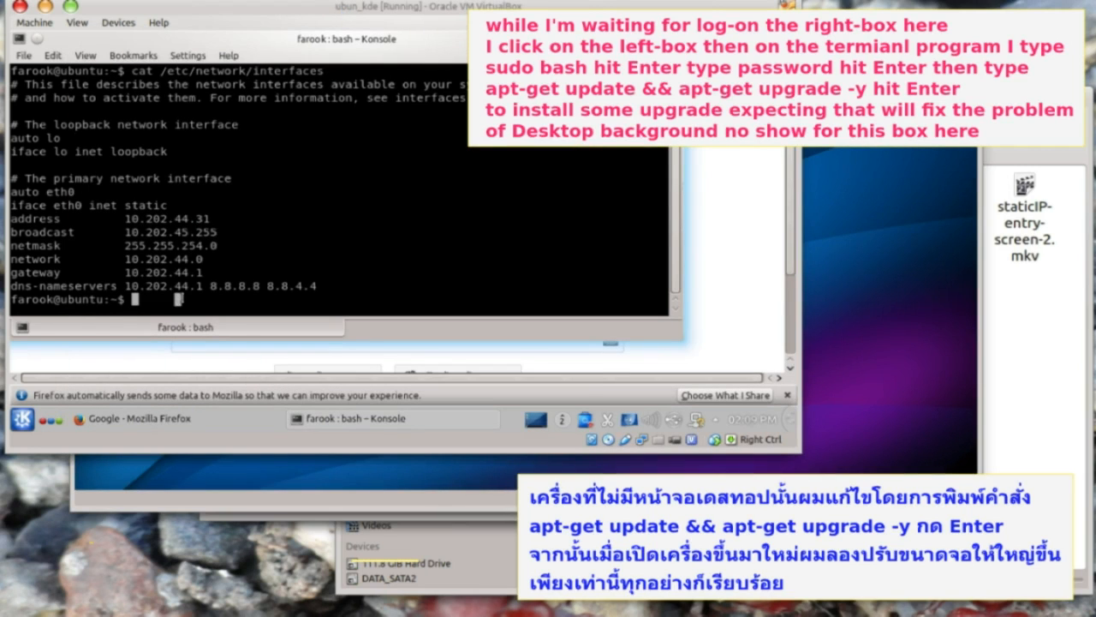
pyautogui.write('sudo bash')
pyautogui.press('Return')
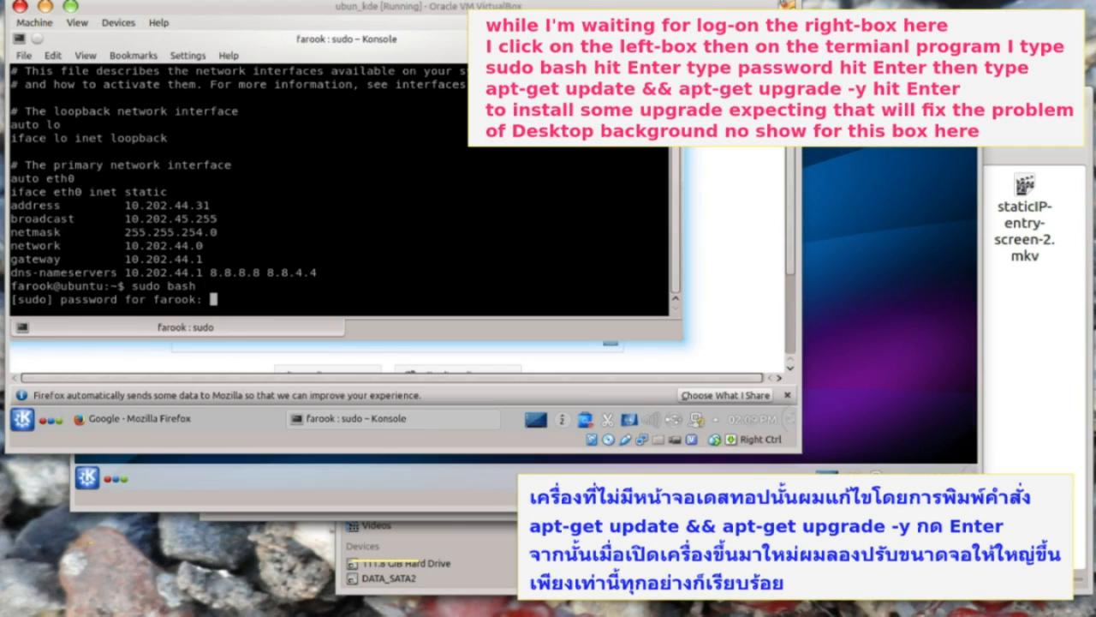
pyautogui.press('Return')
pyautogui.write('apt-get ')
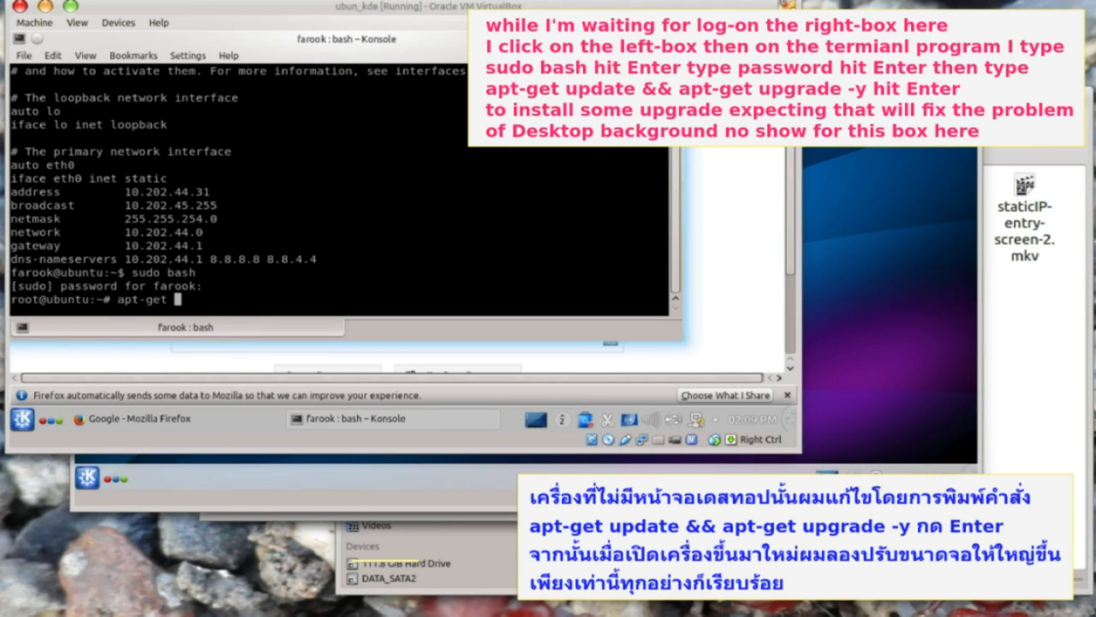
pyautogui.write('update && apt-get upgrade -y')
pyautogui.press('Return')
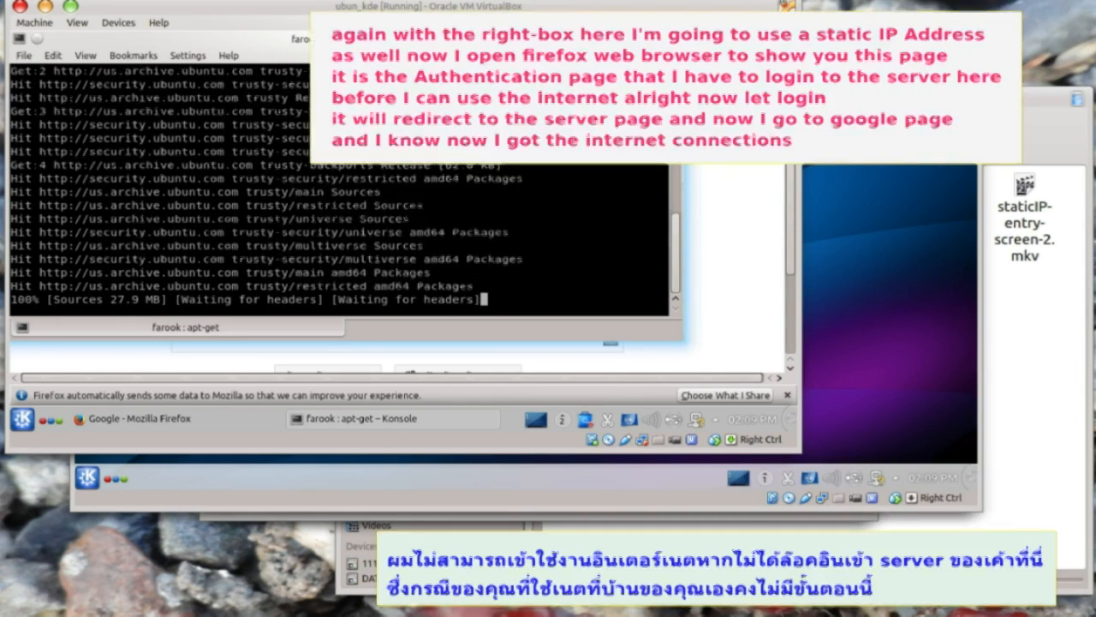
pyautogui.click(834, 36)
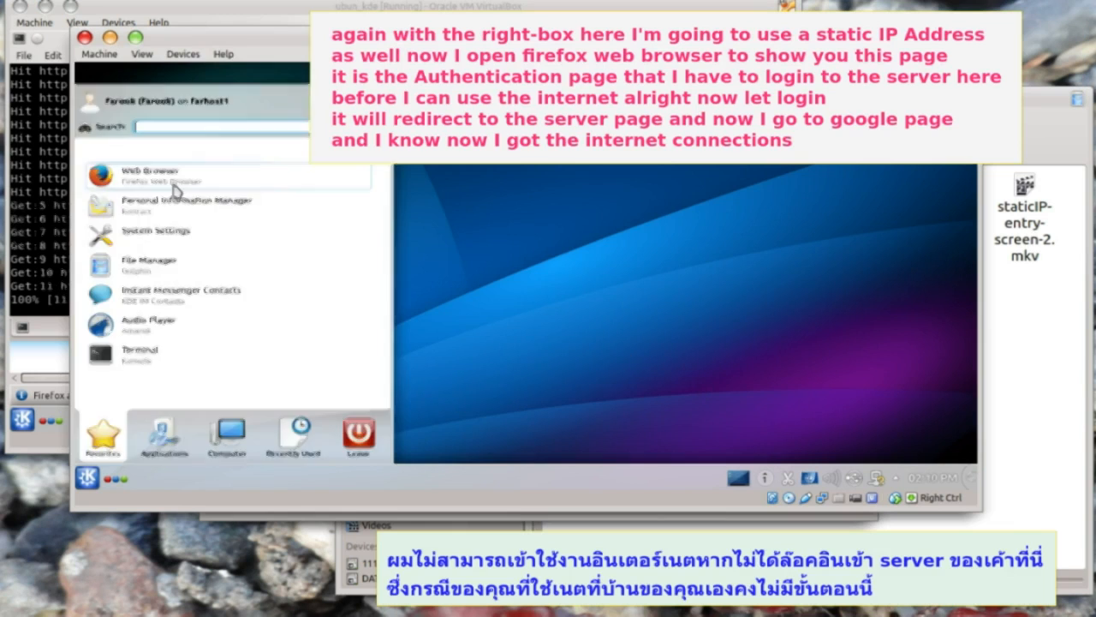
pyautogui.click(173, 189)
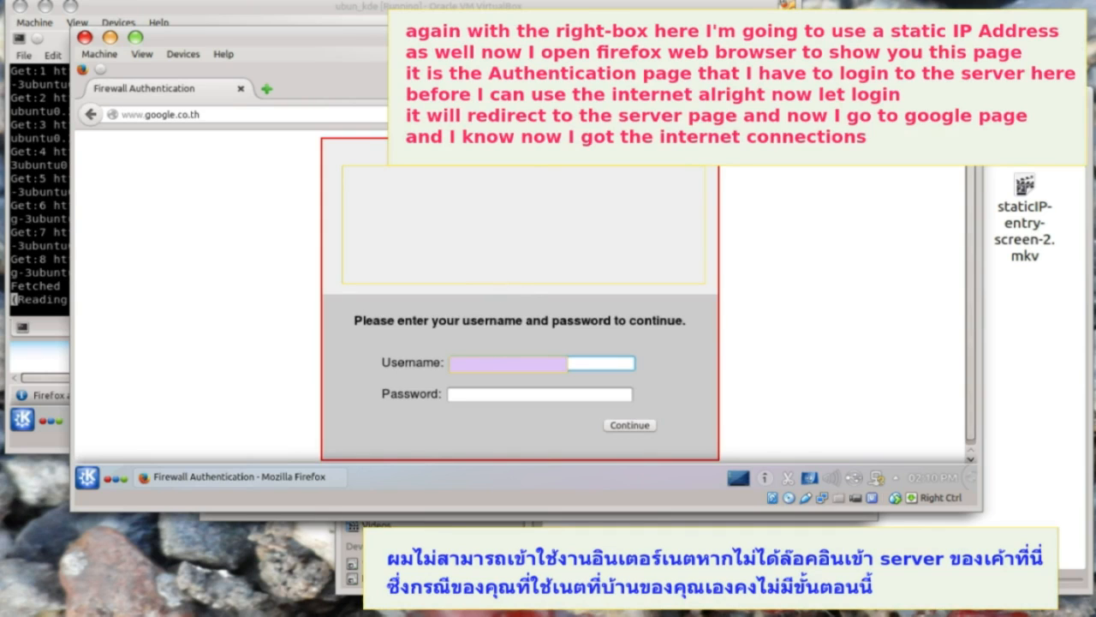
# - Enter the password on the Firewall Authentication page and continue so Google loads
pyautogui.click(478, 395)
pyautogui.write('******')
pyautogui.click(630, 424)
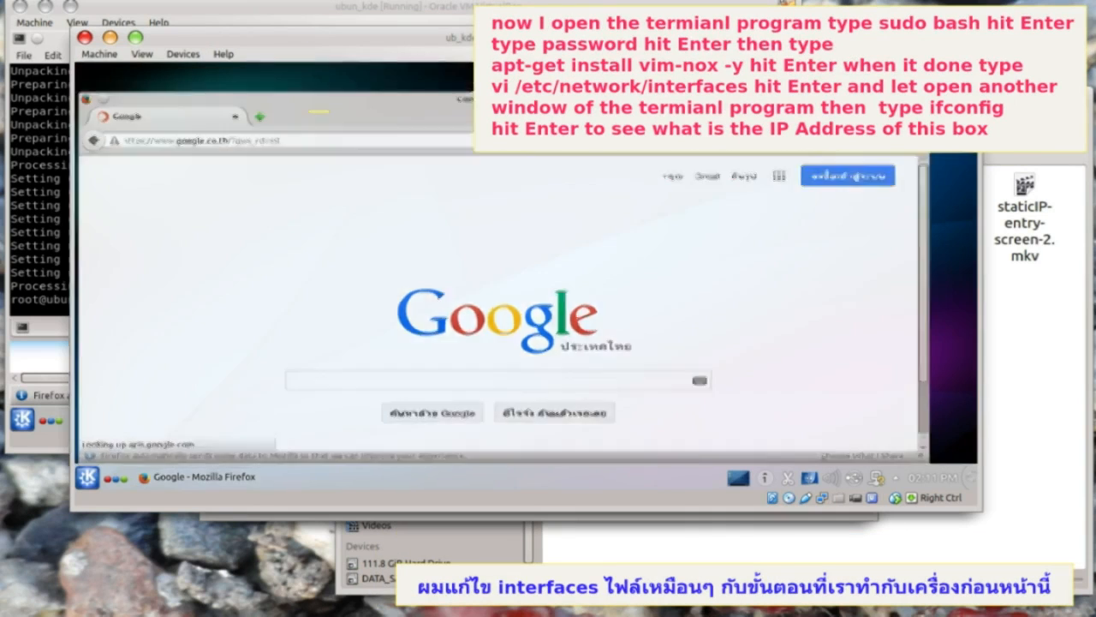
# - In a Konsole on the second guest, become root and install vim-nox with apt-get
pyautogui.click(87, 477)
pyautogui.click(136, 371)
pyautogui.write('sudo')
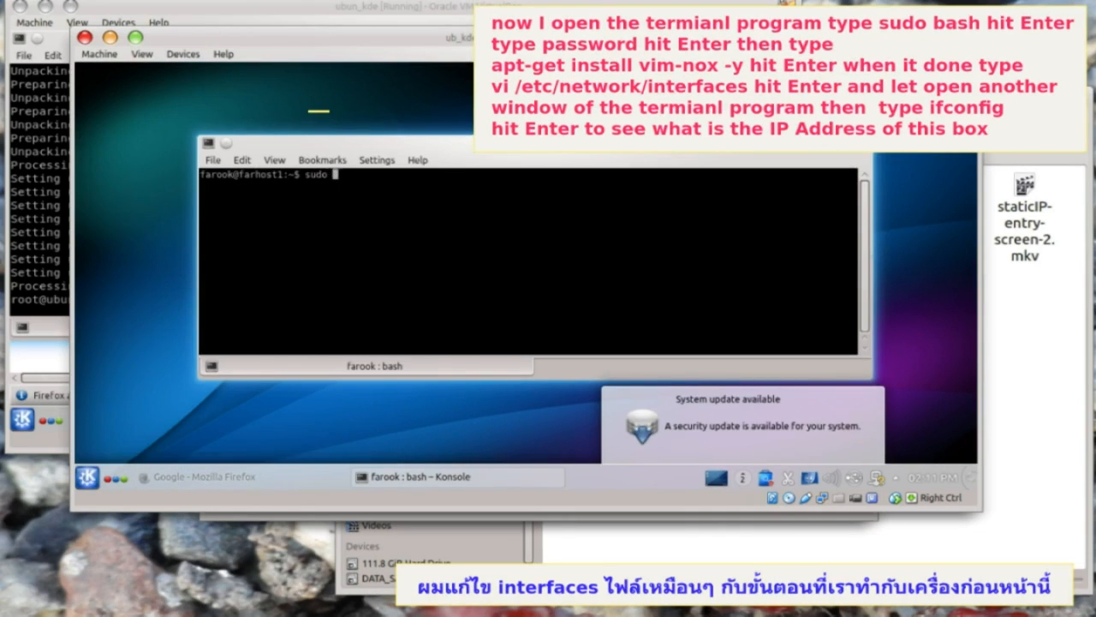
pyautogui.write(' bash')
pyautogui.press('Return')
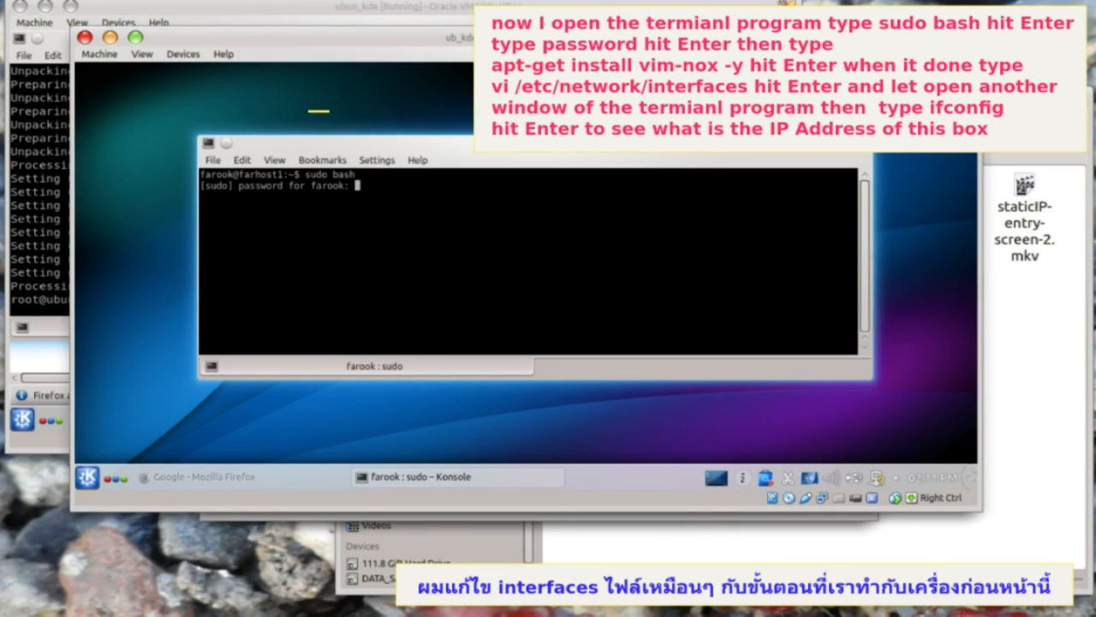
pyautogui.press('Return')
pyautogui.write('apt-get install vim-nox -y')
pyautogui.press('Return')
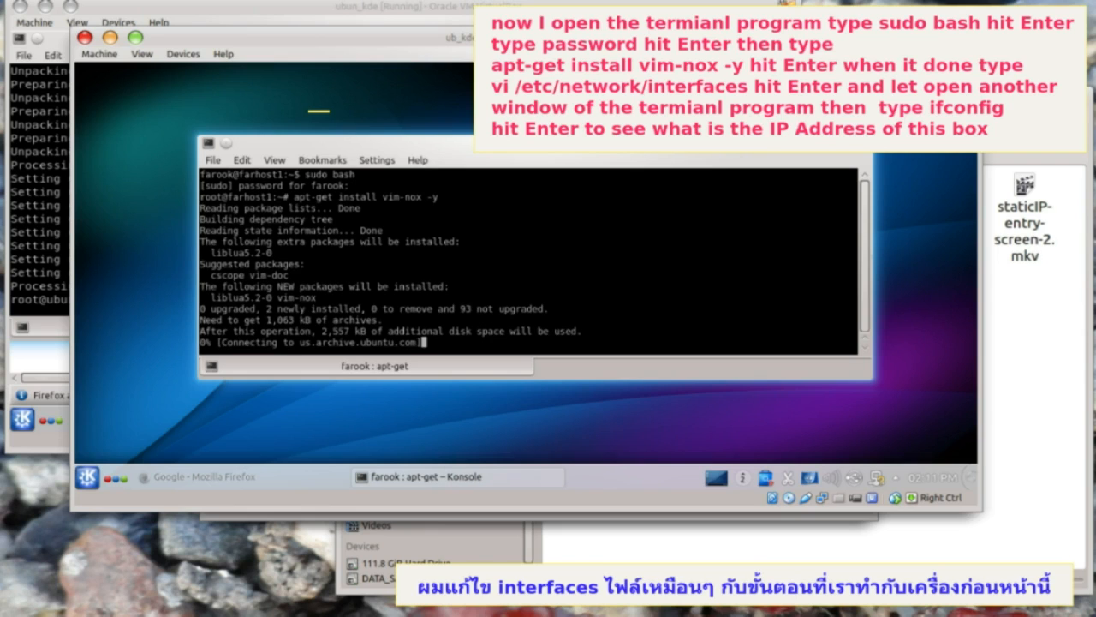
# - Open /etc/network/interfaces in vi with enlarged terminal text
pyautogui.write('vi')
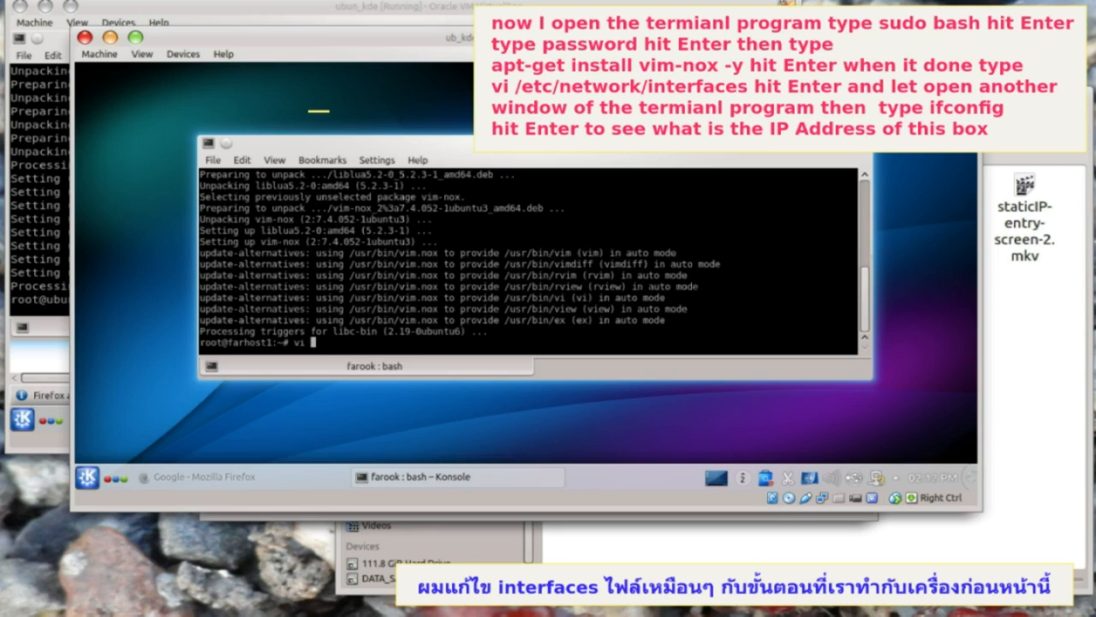
pyautogui.hotkey('ctrl', '+')
pyautogui.write('/etc/networki')
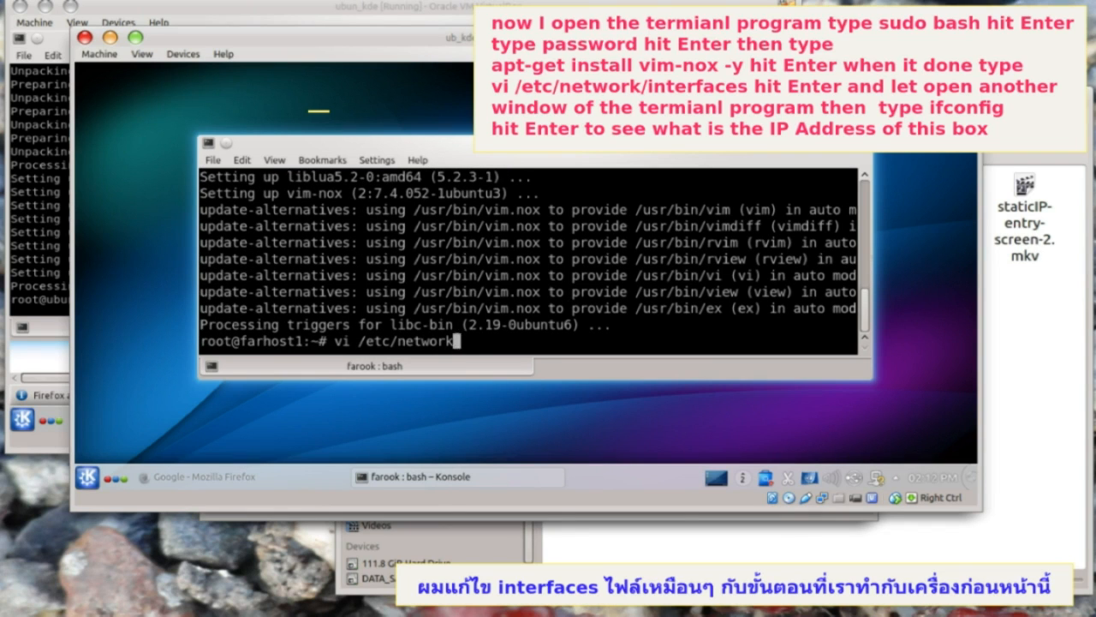
pyautogui.press('BackSpace')
pyautogui.write('/interfaces')
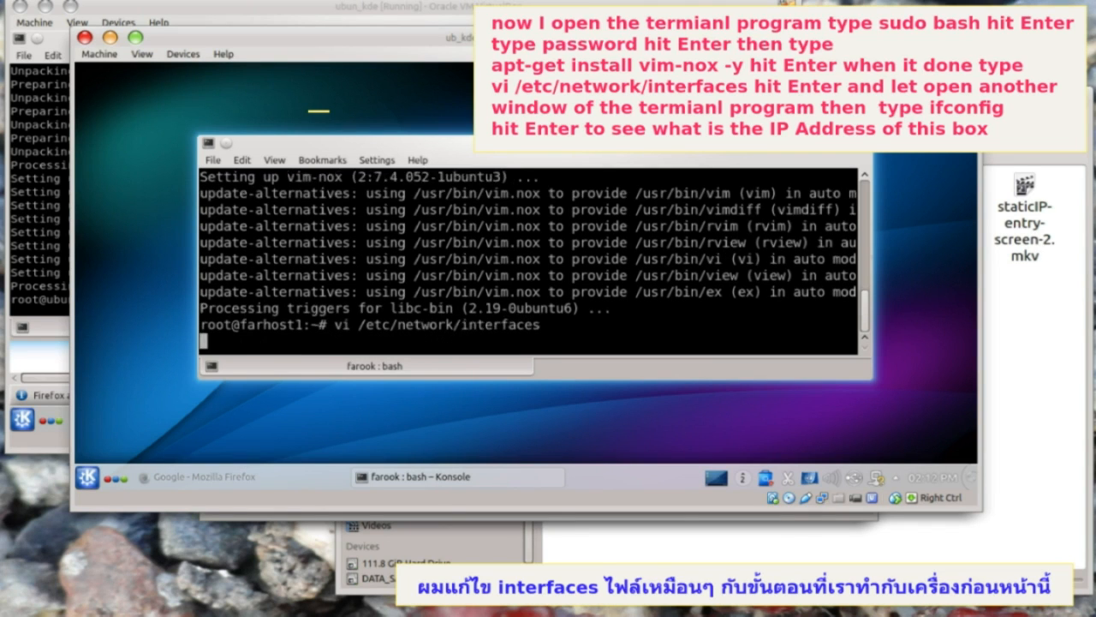
pyautogui.press('Return')
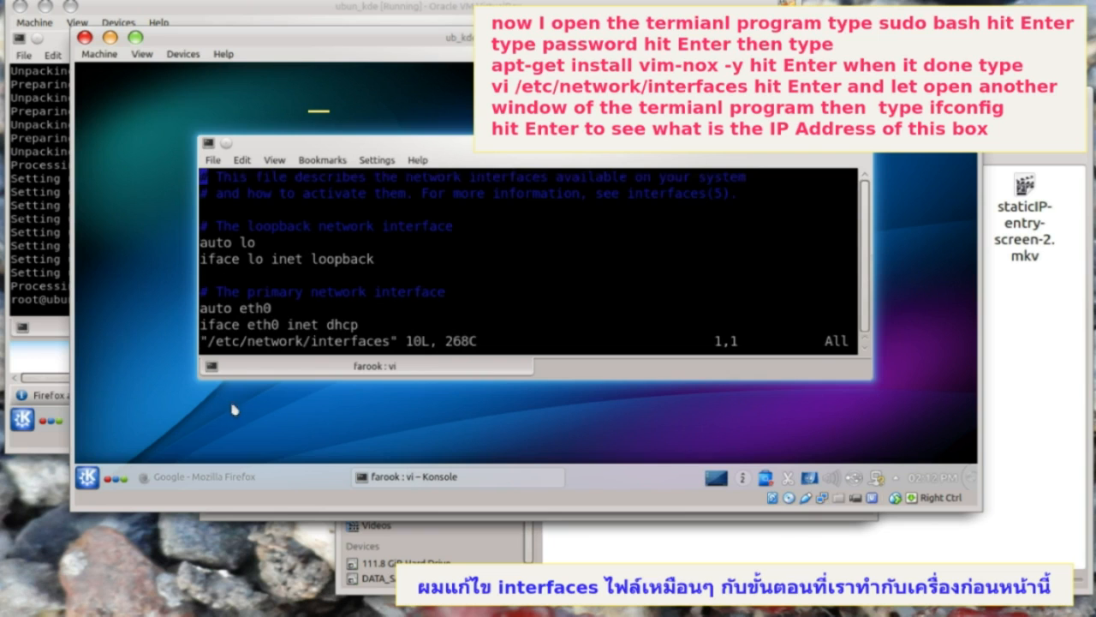
# - Run ifconfig in a second Konsole to show eth0's current address 10.202.45.42
pyautogui.click(87, 476)
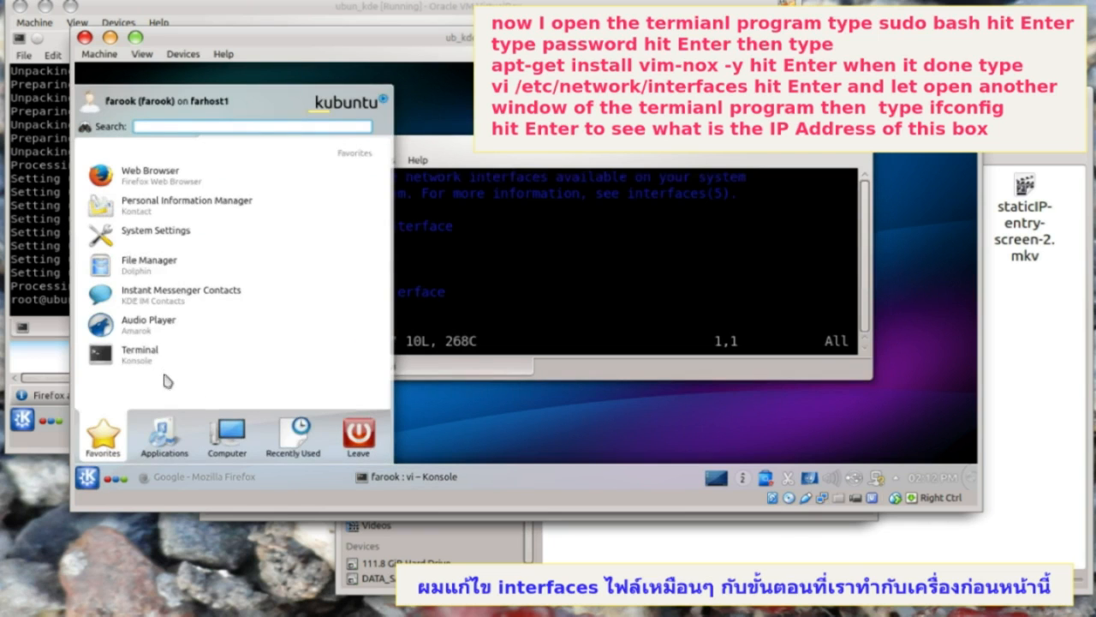
pyautogui.click(140, 353)
pyautogui.write('ifconfig')
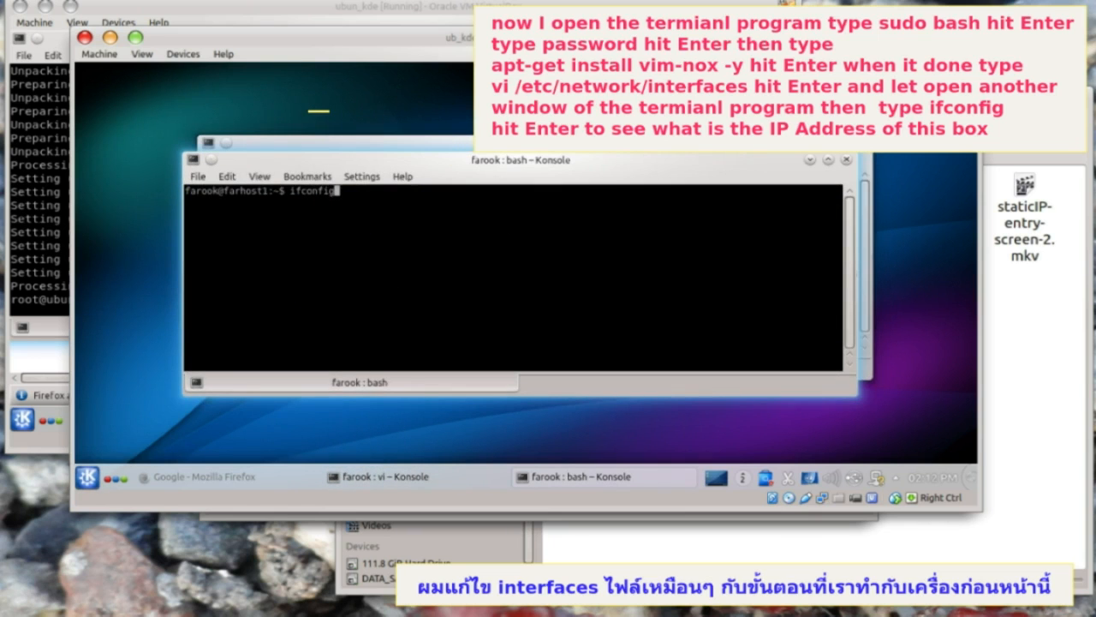
pyautogui.press('Return')
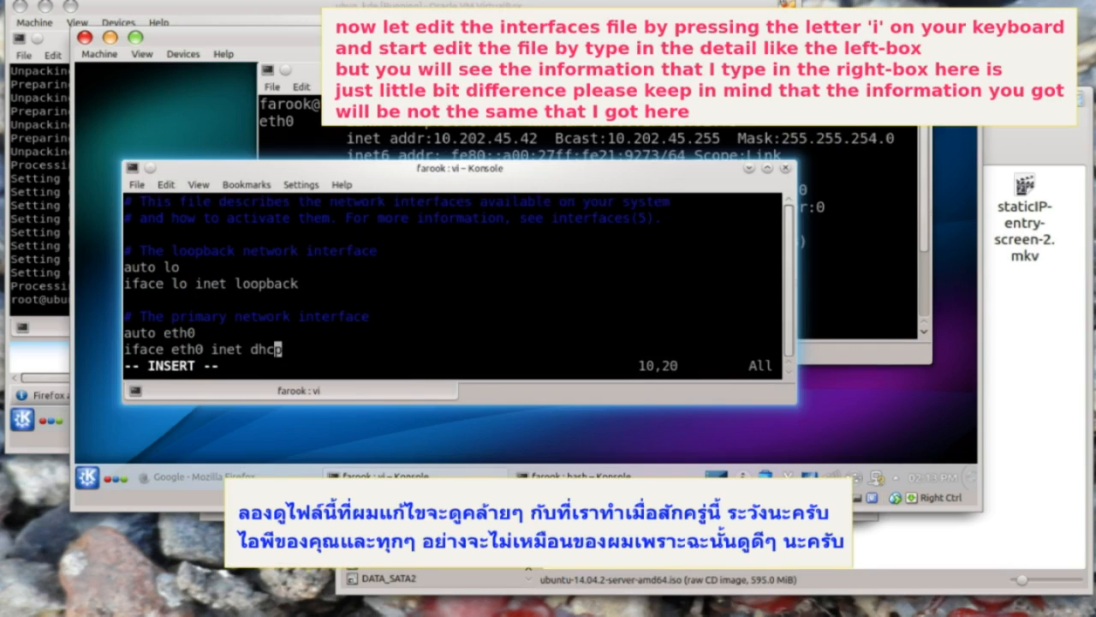
# - Change eth0 from dhcp to static with address 10.202.45.42, broadcast 10.202.45.255, network 10.202.44.0
pyautogui.press('Delete')
pyautogui.press('BackSpace')
pyautogui.press('BackSpace')
pyautogui.press('BackSpace')
pyautogui.write('static')
pyautogui.press('Return')
pyautogui.write('address\t\t10.202.45.42')
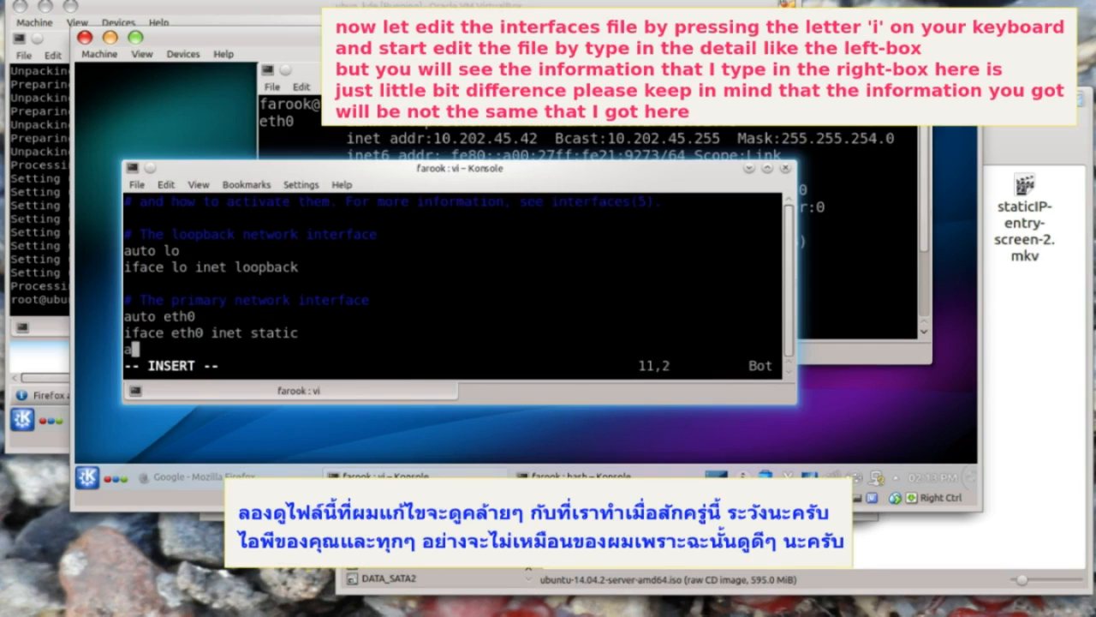
pyautogui.press('Return')
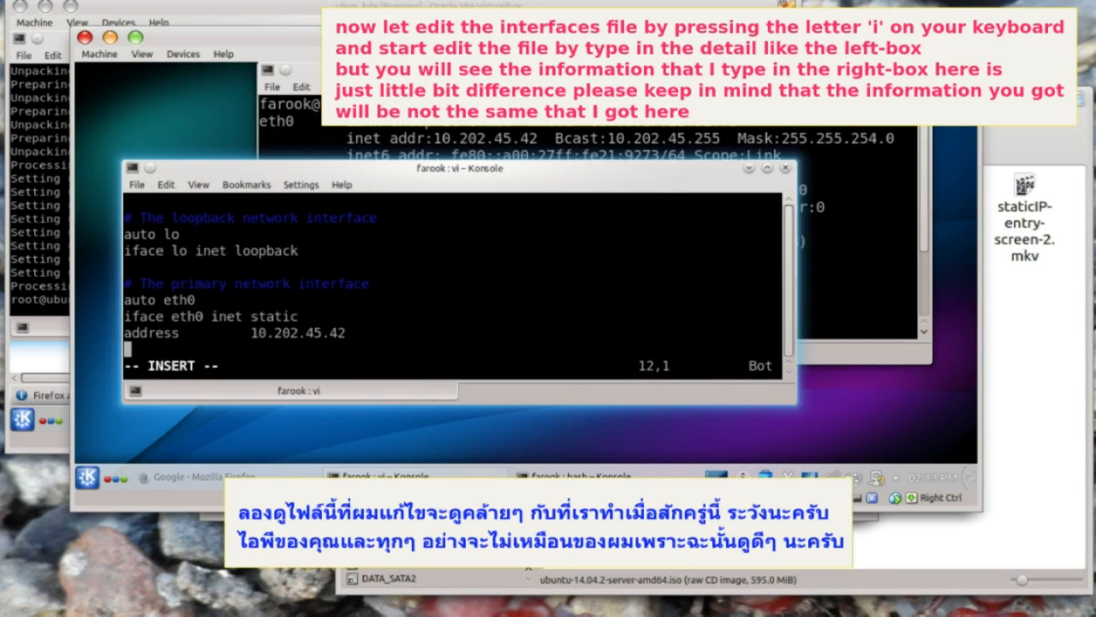
pyautogui.write('broadcast\t10.202.45.255')
pyautogui.press('Return')
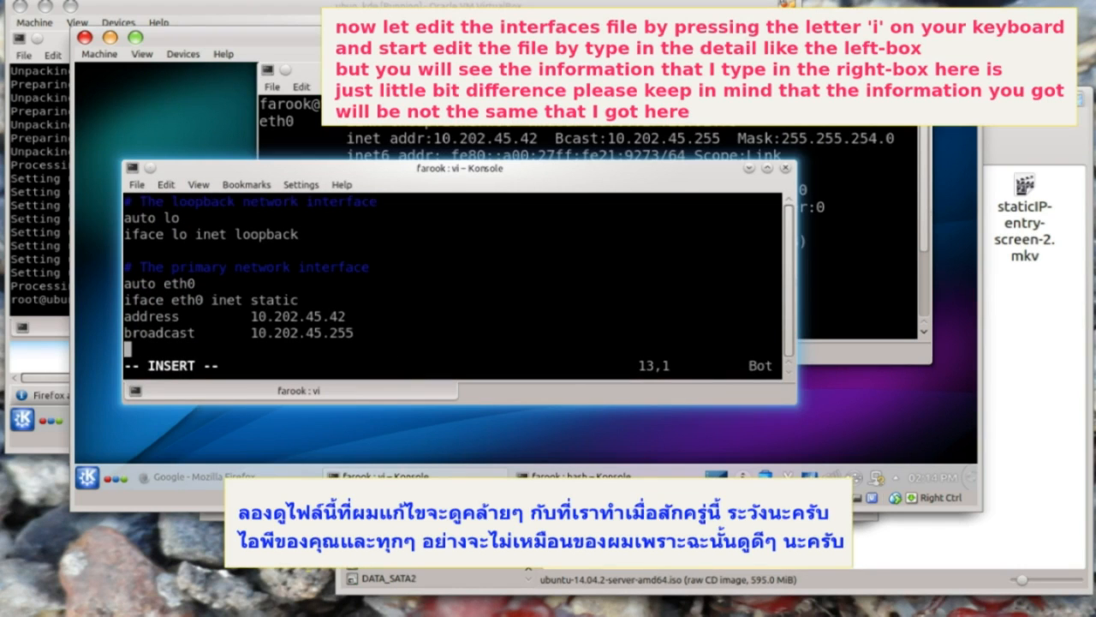
pyautogui.write('network\t\t10.202.44.0')
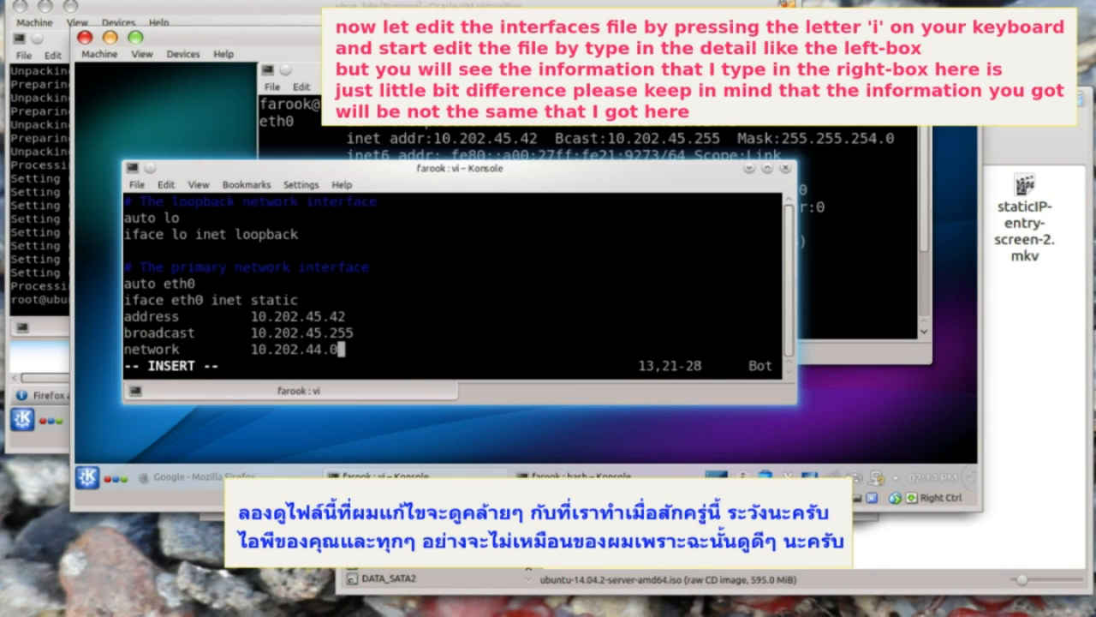
# - Add netmask 255.255.254.0, gateway 10.202.44.1, DNS 10.202.44.1 8.8.8.8 8.8.4.4, and save with :wq
pyautogui.press('Return')
pyautogui.write('netmask')
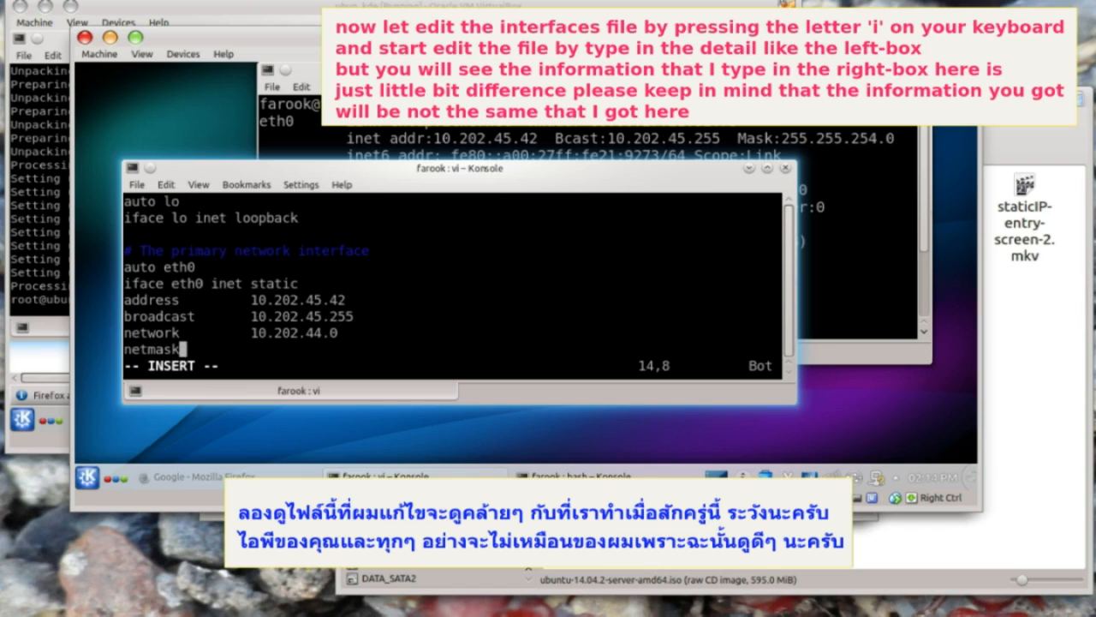
pyautogui.write('\t\t255.255.254.')
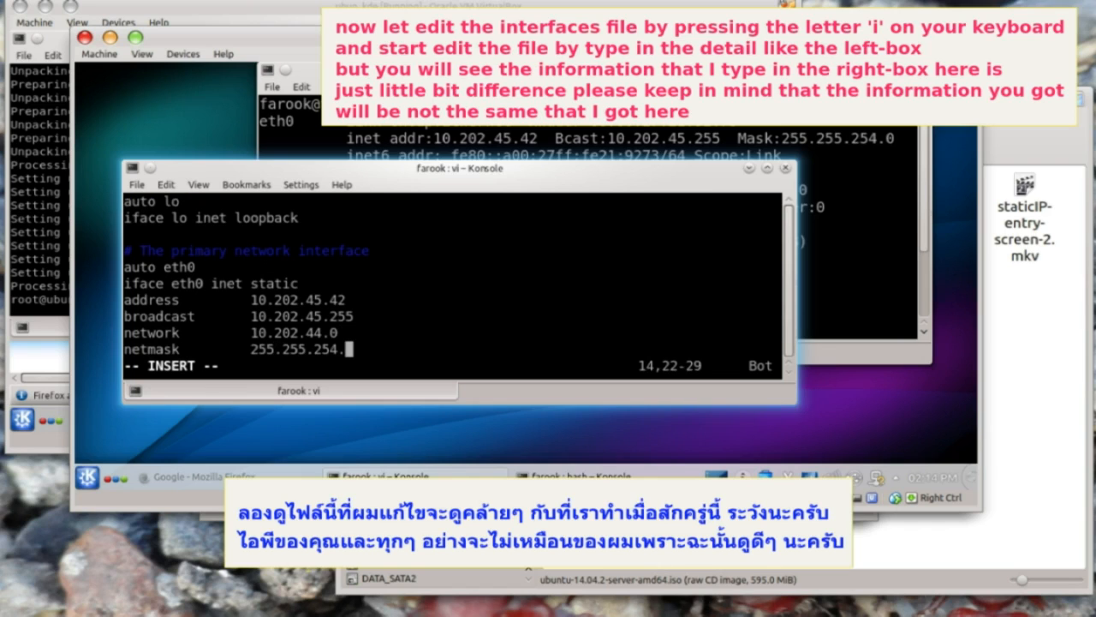
pyautogui.write('0')
pyautogui.press('Return')
pyautogui.write('gate')
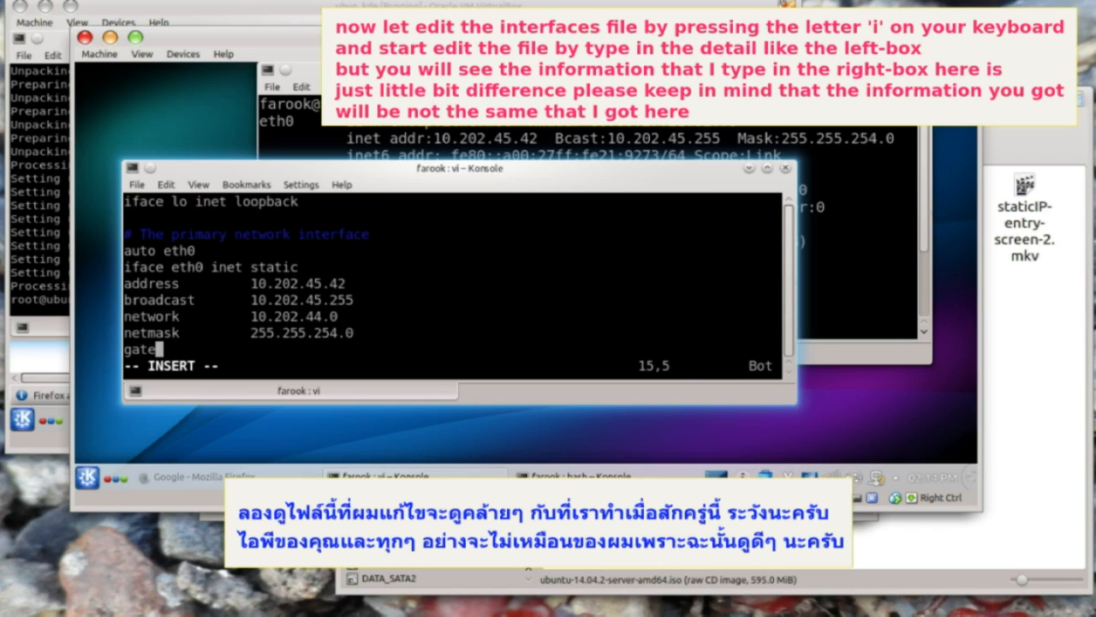
pyautogui.write('way\t\t10.202.44.1')
pyautogui.press('Return')
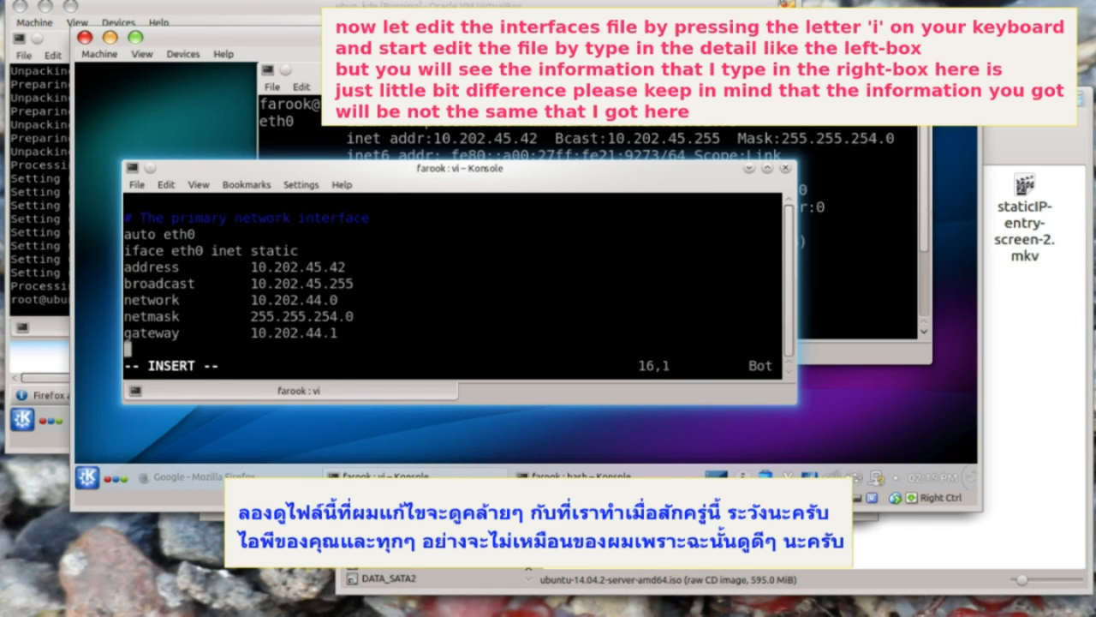
pyautogui.write('dns-nameservers 10.202.44.1 8.8.8.8 8.8.4.4')
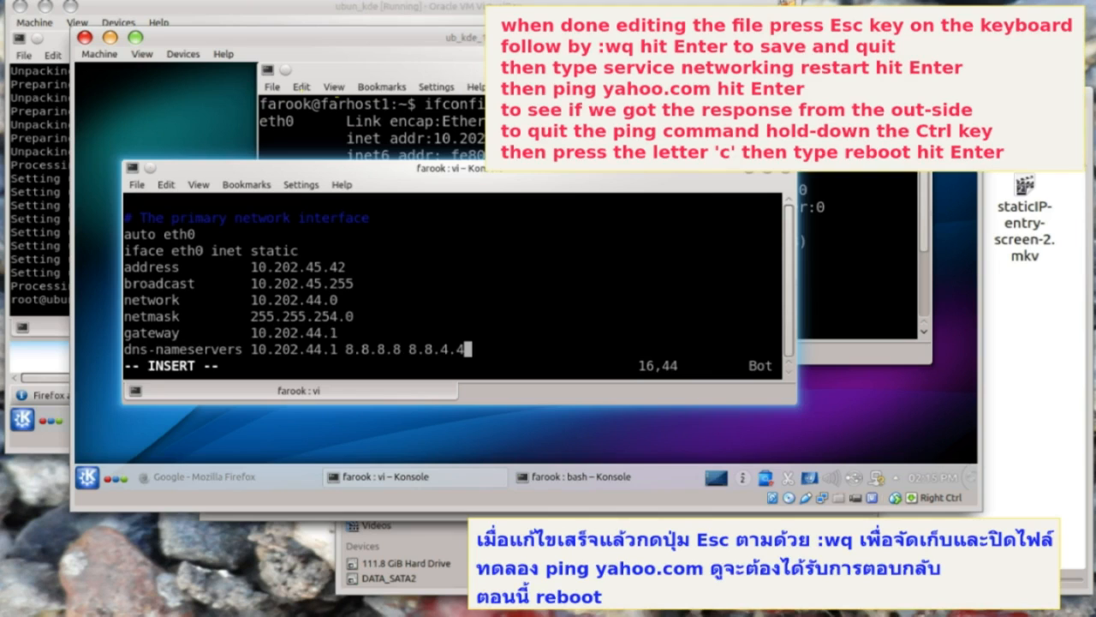
pyautogui.press('Escape')
pyautogui.write(':wq')
pyautogui.press('Return')
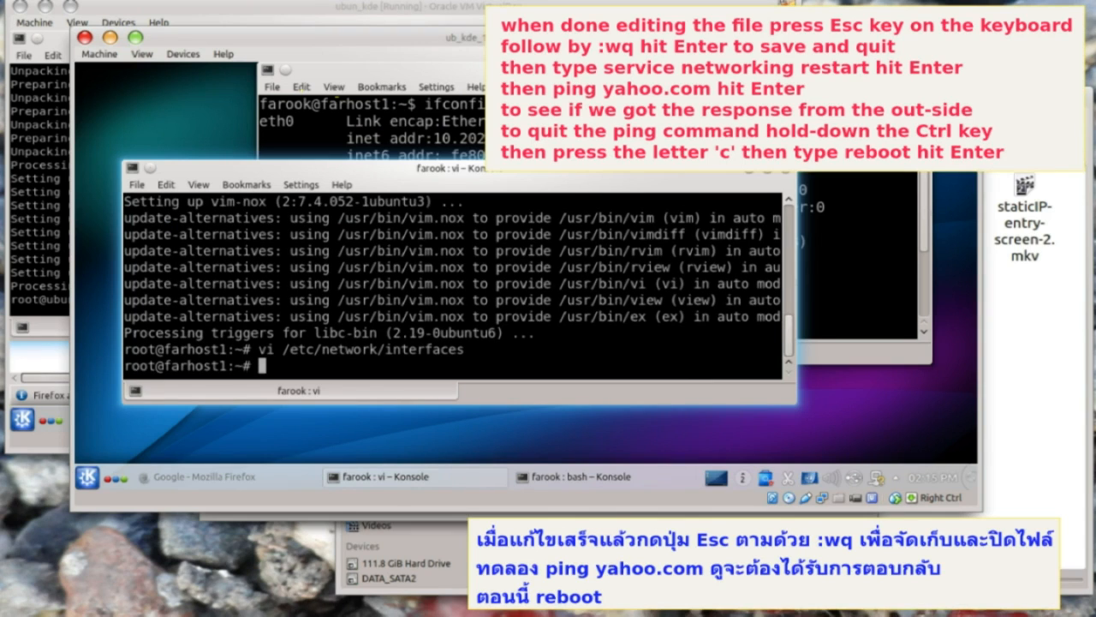
# - Restart networking, ping yahoo.com until 3 of 3 replies return, then reboot the guest
pyautogui.write('service networking ')
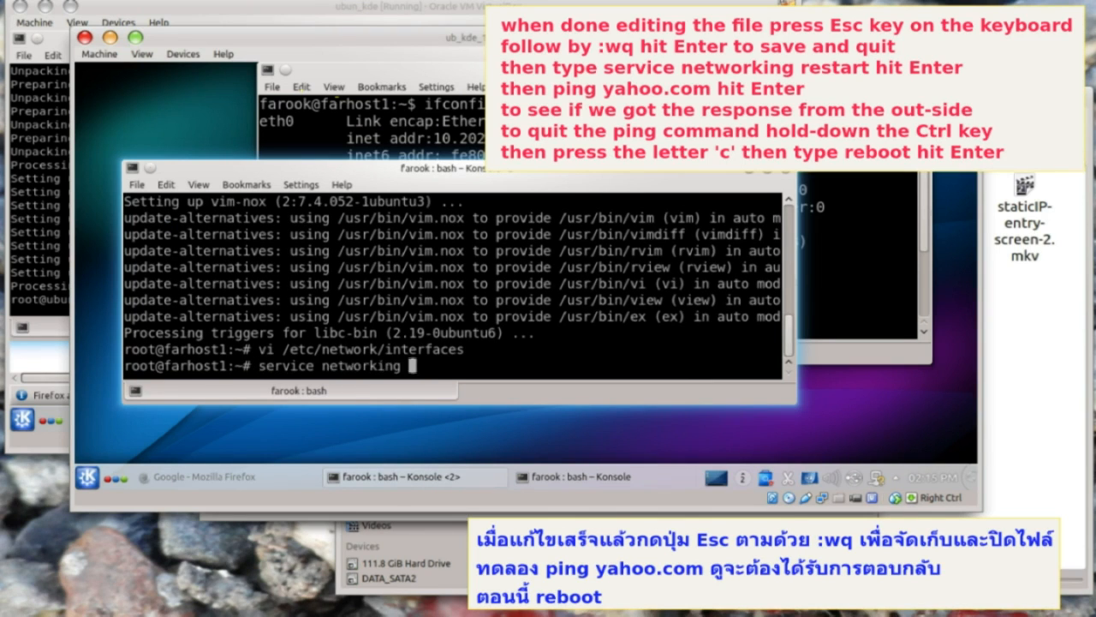
pyautogui.write('restart')
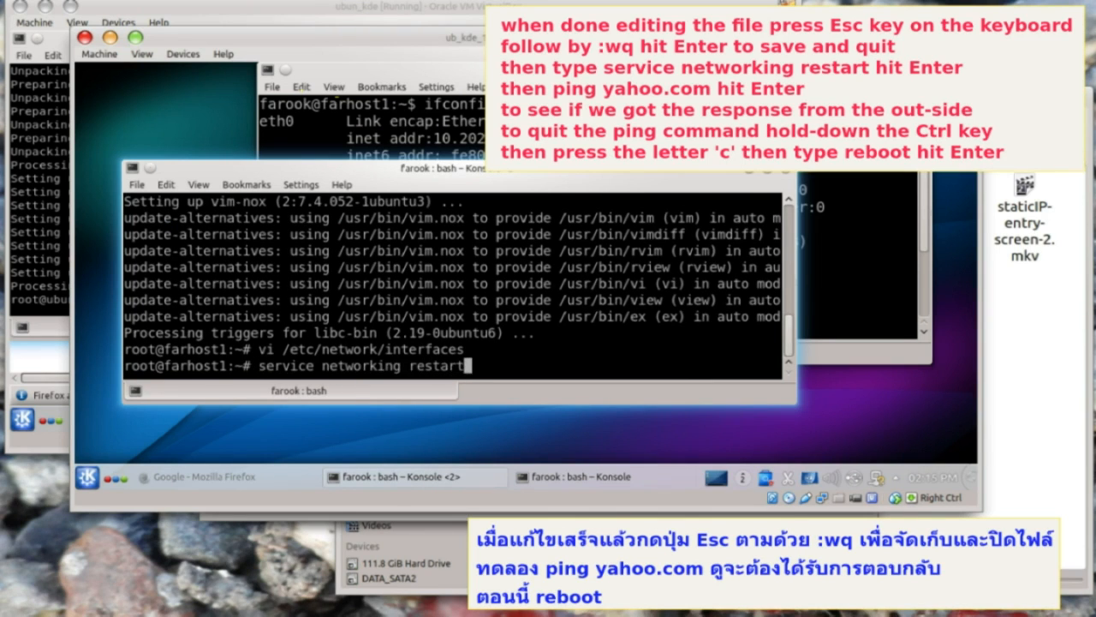
pyautogui.press('Return')
pyautogui.write('ping ya')
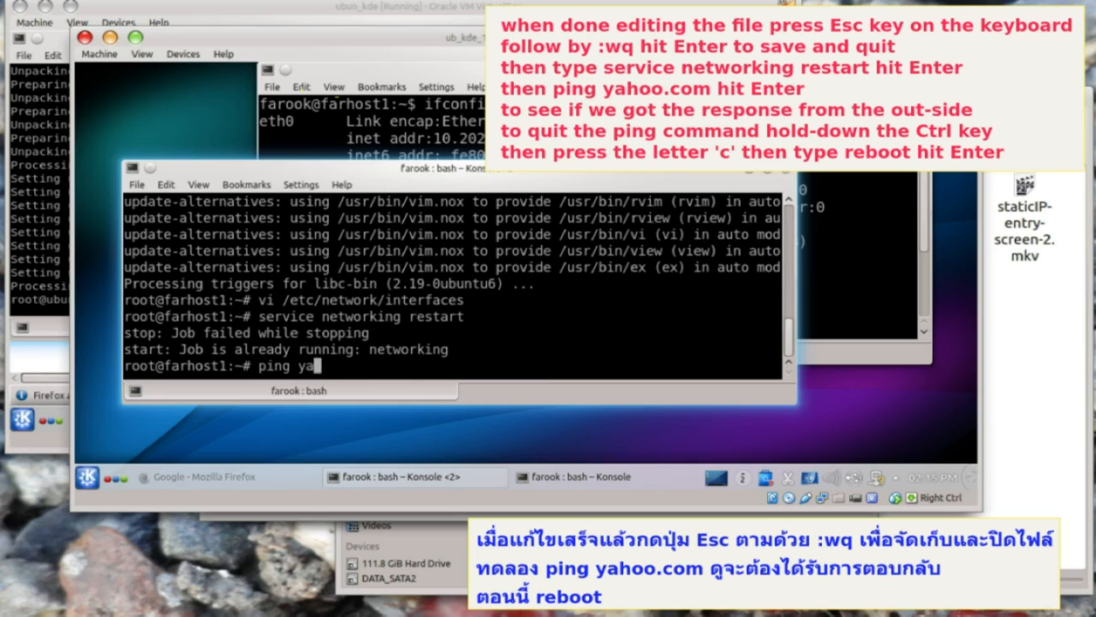
pyautogui.write('hoo.com')
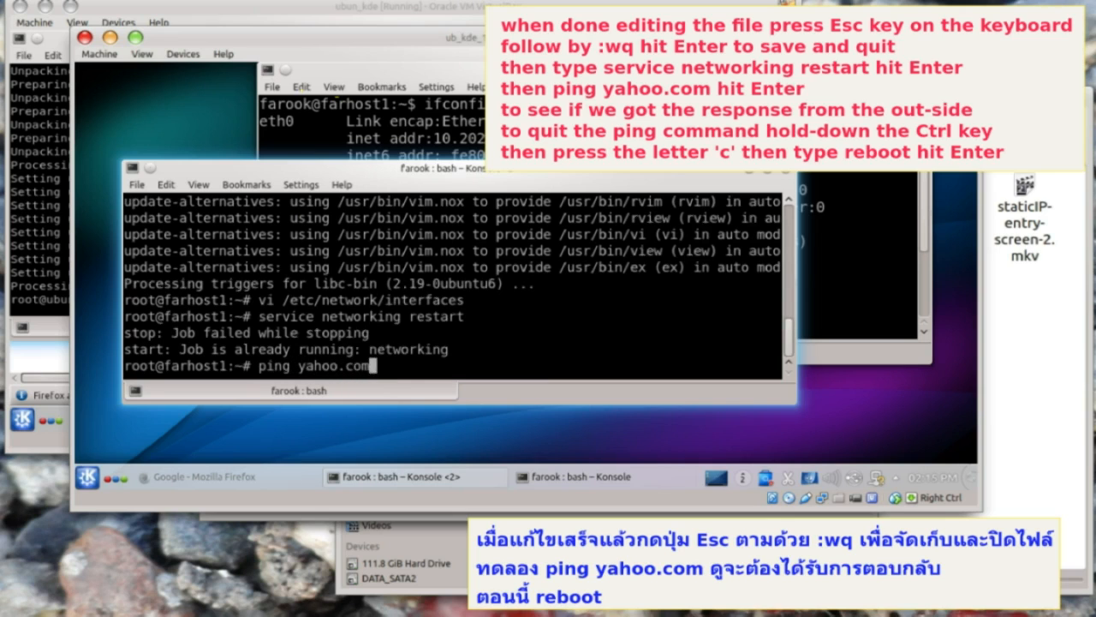
pyautogui.press('Return')
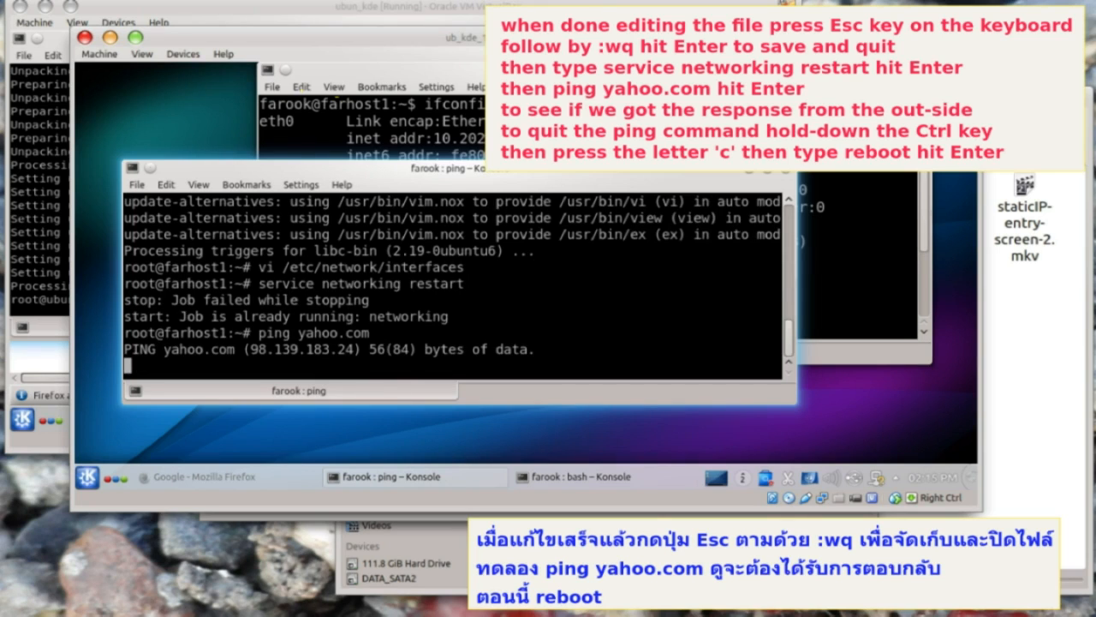
pyautogui.hotkey('ctrl', 'c')
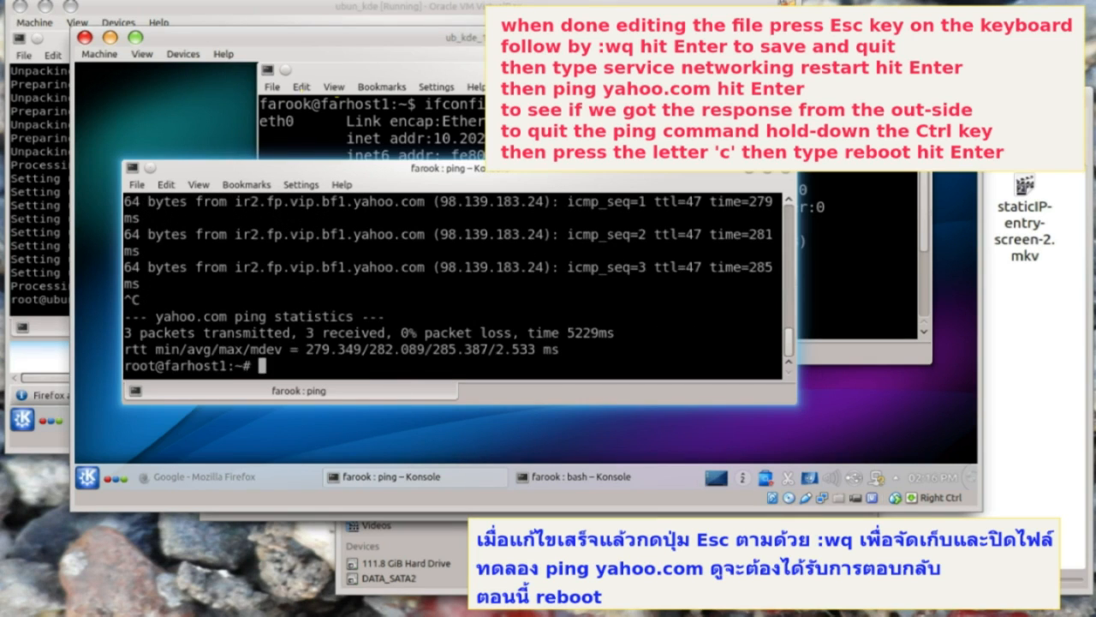
pyautogui.write('reboot')
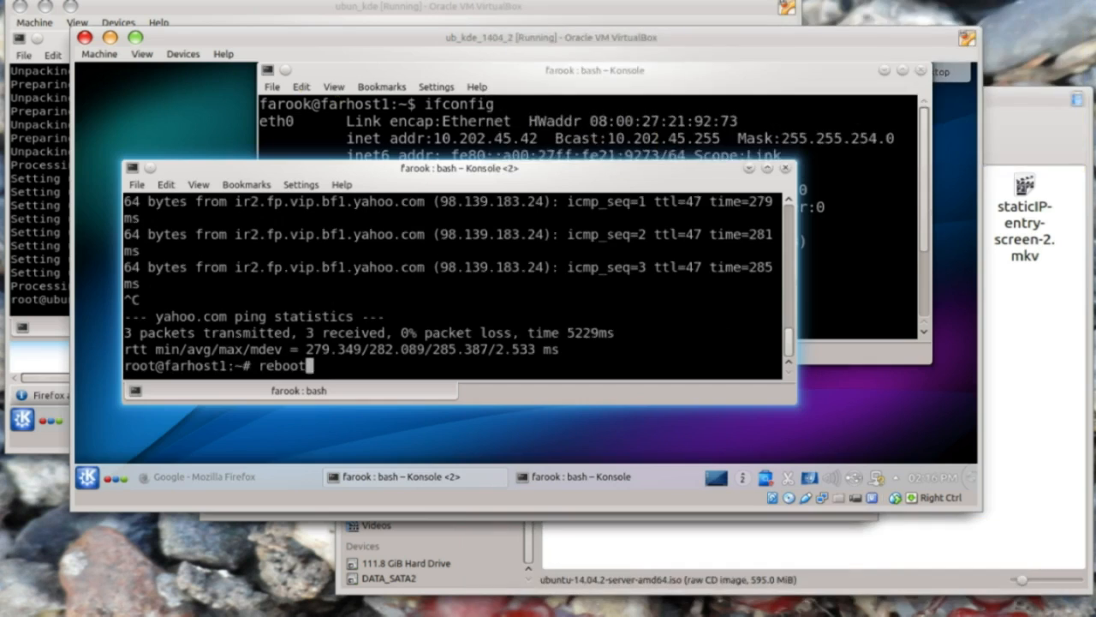
pyautogui.press('Return')
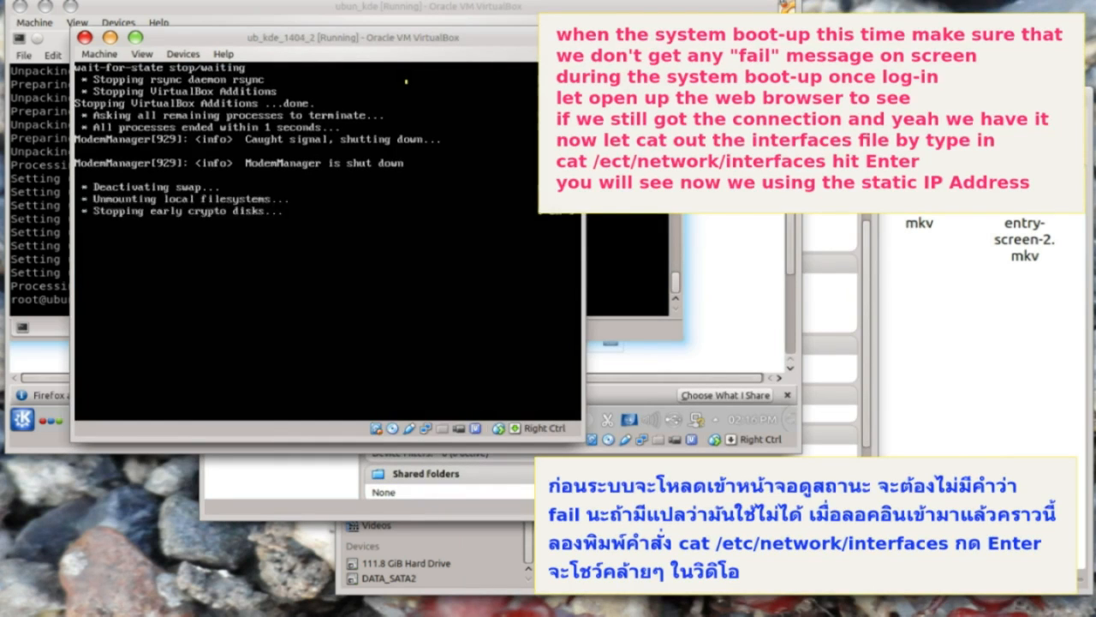
# - Log back into the rebooted guest and launch the web browser to load Google
pyautogui.moveTo(328, 43); pyautogui.dragTo(454, 40)
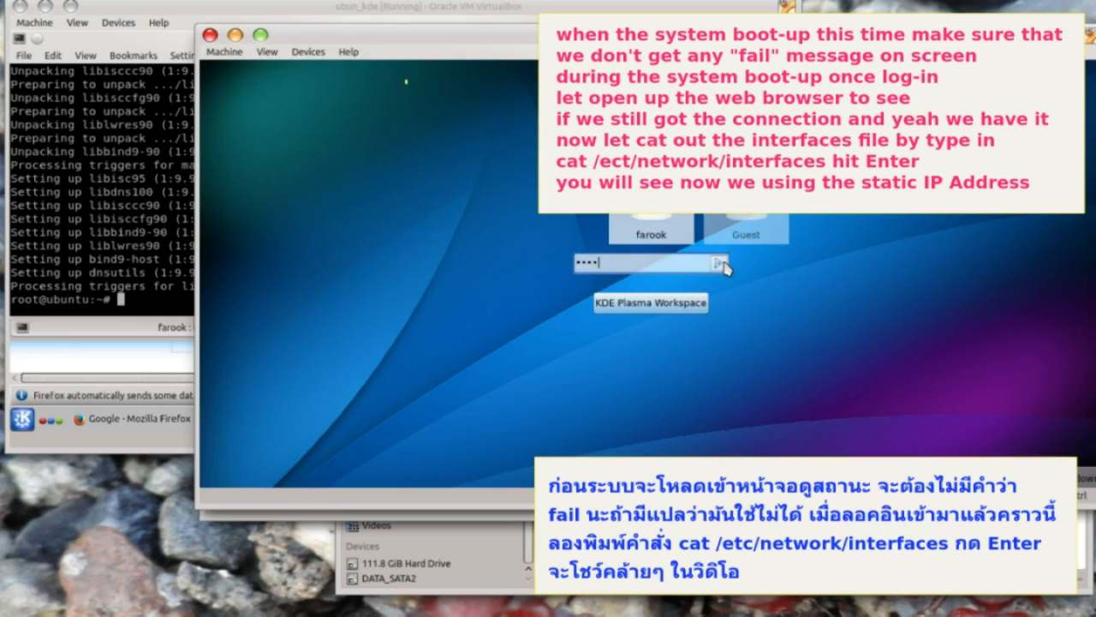
pyautogui.click(722, 264)
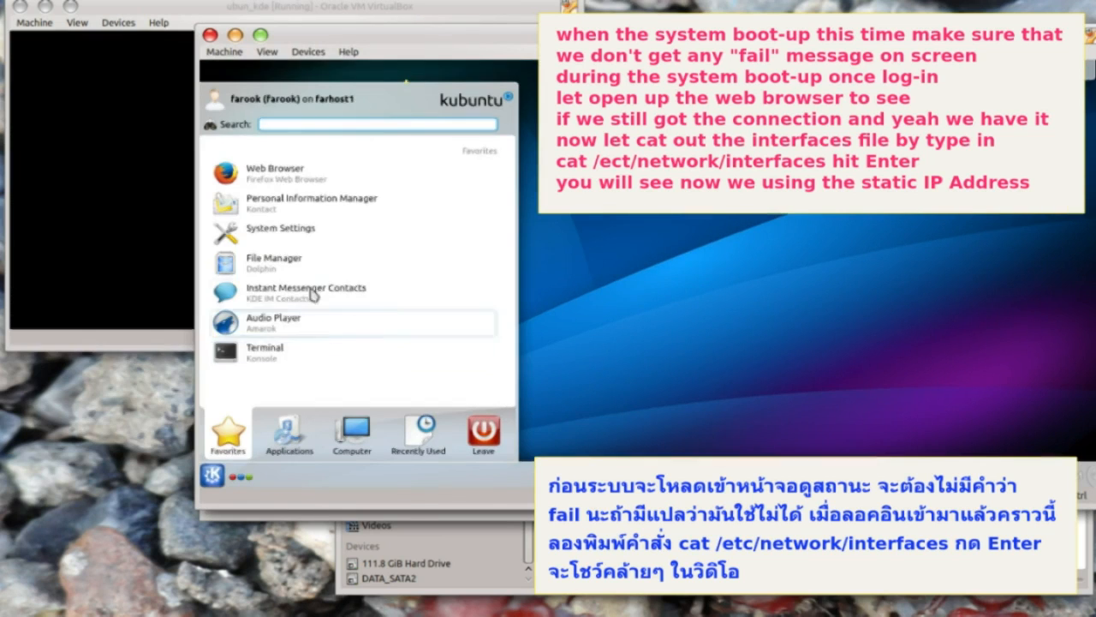
pyautogui.click(294, 176)
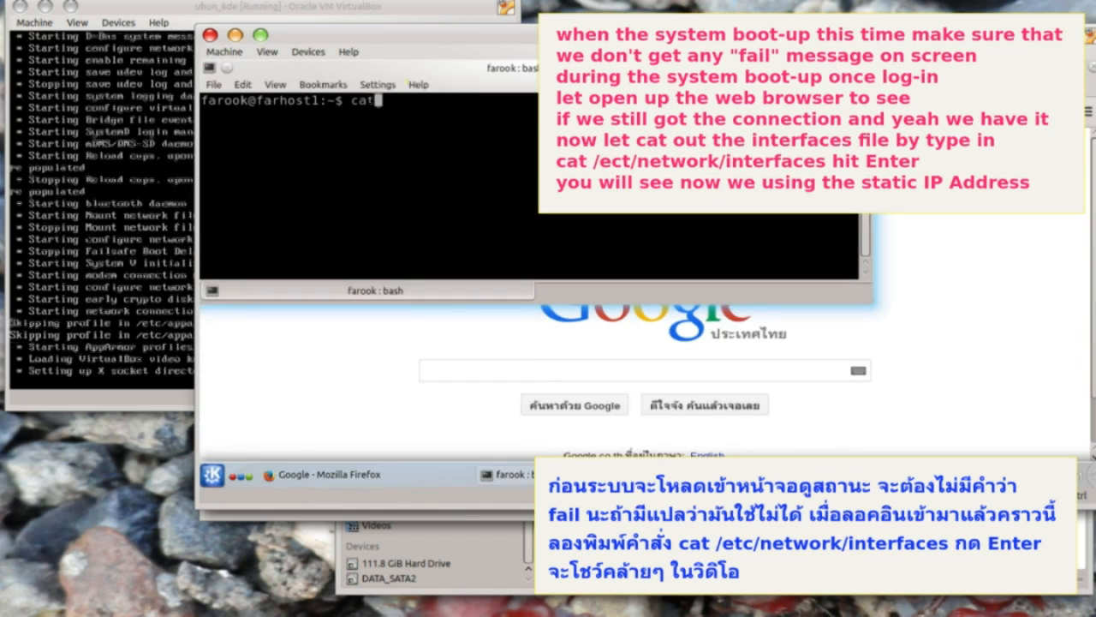
# - Print farhost1's /etc/network/interfaces showing eth0 static at 10.202.45.42
pyautogui.write('/etc/network/interfa')
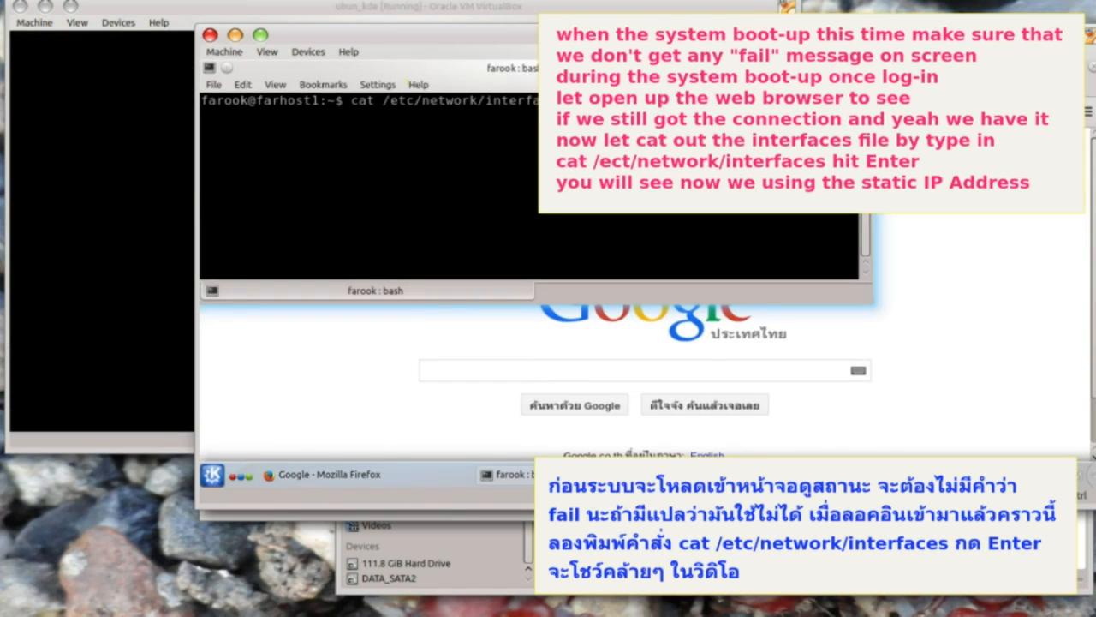
pyautogui.press('Return')
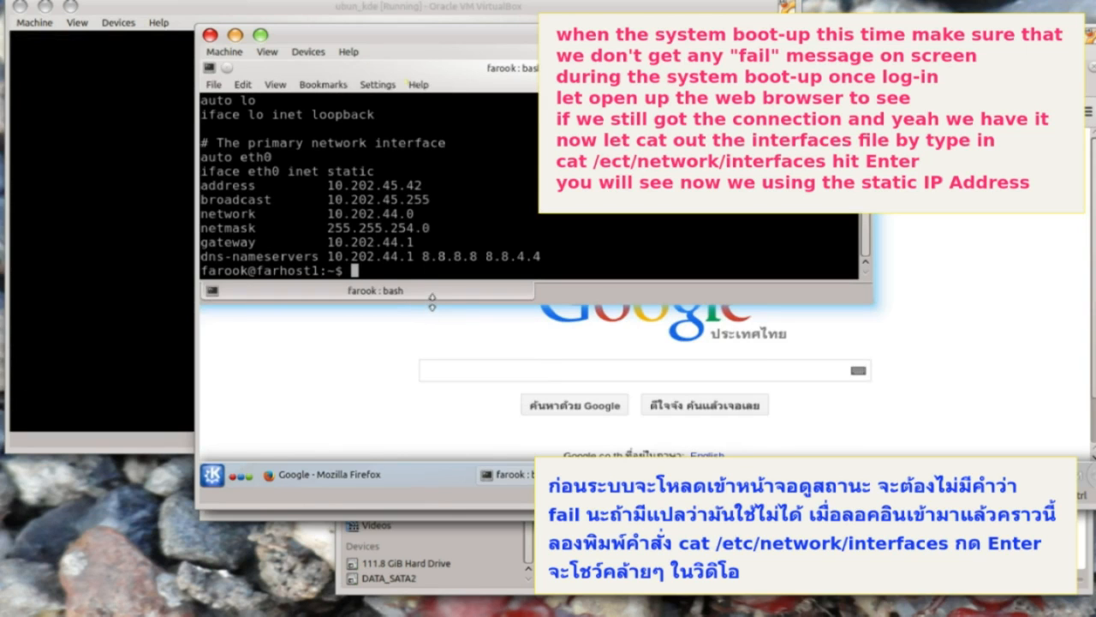
pyautogui.moveTo(579, 302); pyautogui.dragTo(583, 338)
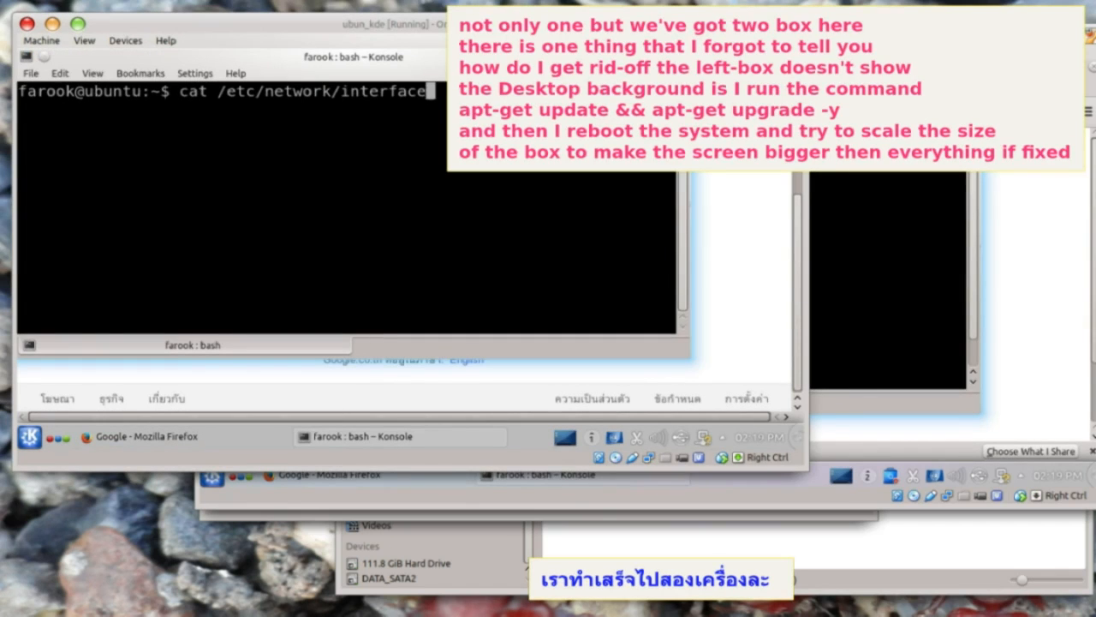
# - Print the ubuntu guest's interfaces file and highlight 'static' in its eth0 config at 10.202.44.31
pyautogui.write('s')
pyautogui.press('Return')
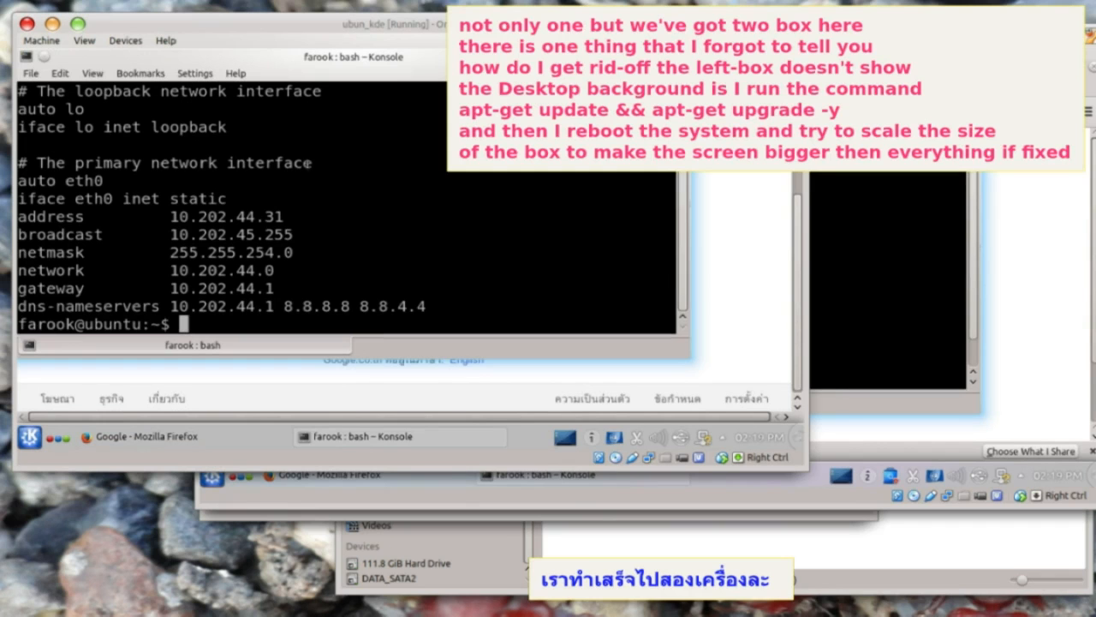
pyautogui.moveTo(291, 59); pyautogui.dragTo(297, 70)
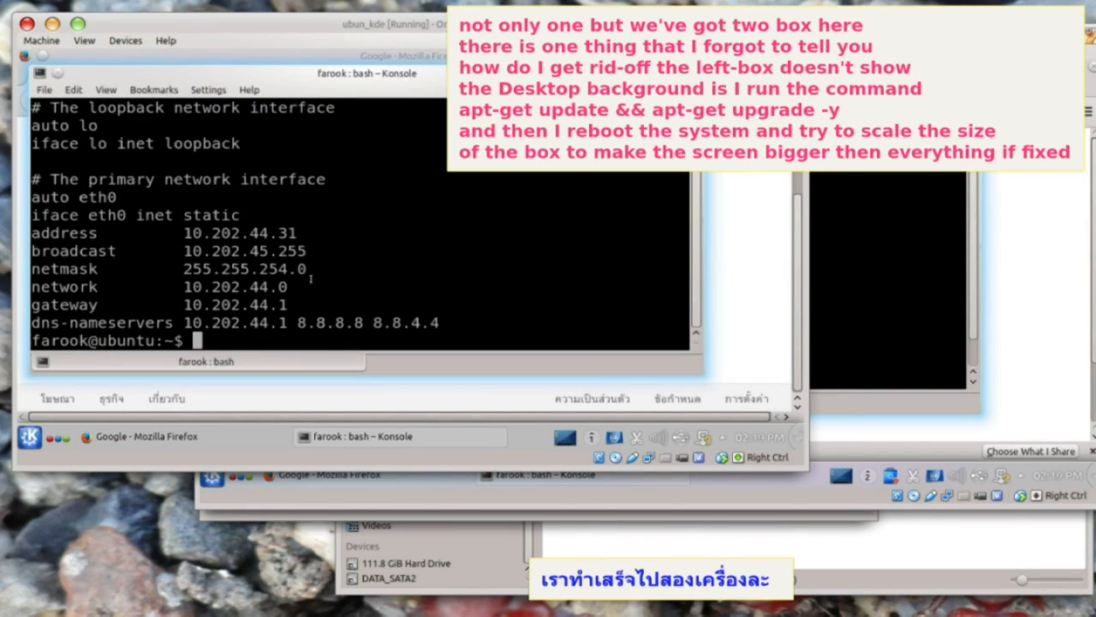
pyautogui.moveTo(185, 217); pyautogui.dragTo(238, 217)
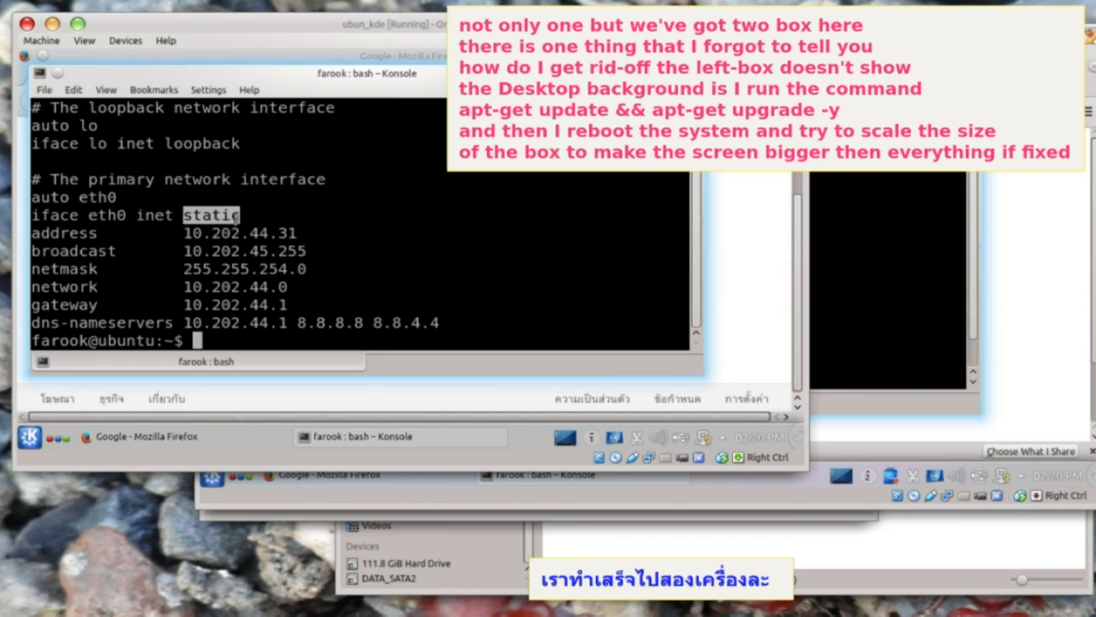
# - Highlight 'static' in farhost1's config and switch between the two guest windows to compare
pyautogui.click(890, 103)
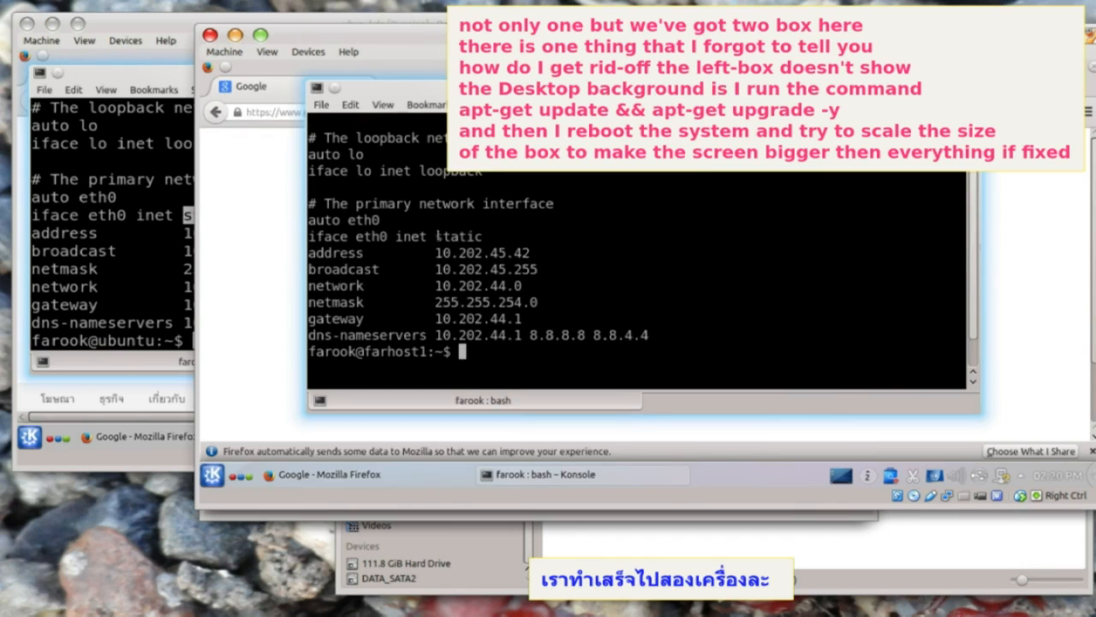
pyautogui.moveTo(436, 235); pyautogui.dragTo(496, 239)
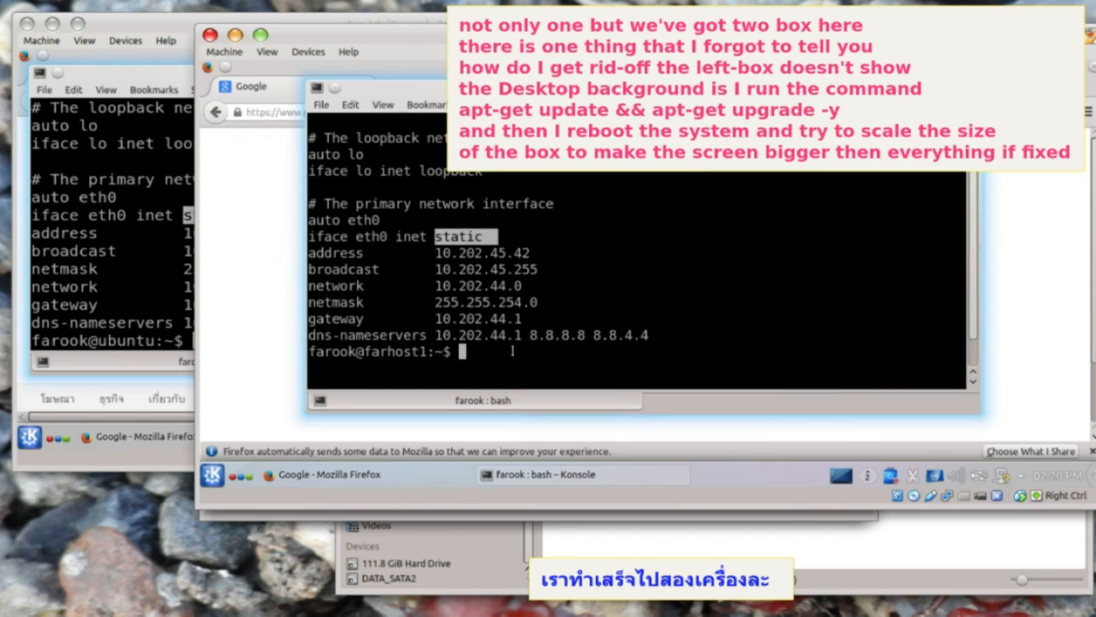
pyautogui.moveTo(618, 258); pyautogui.dragTo(609, 273)
pyautogui.click(578, 307)
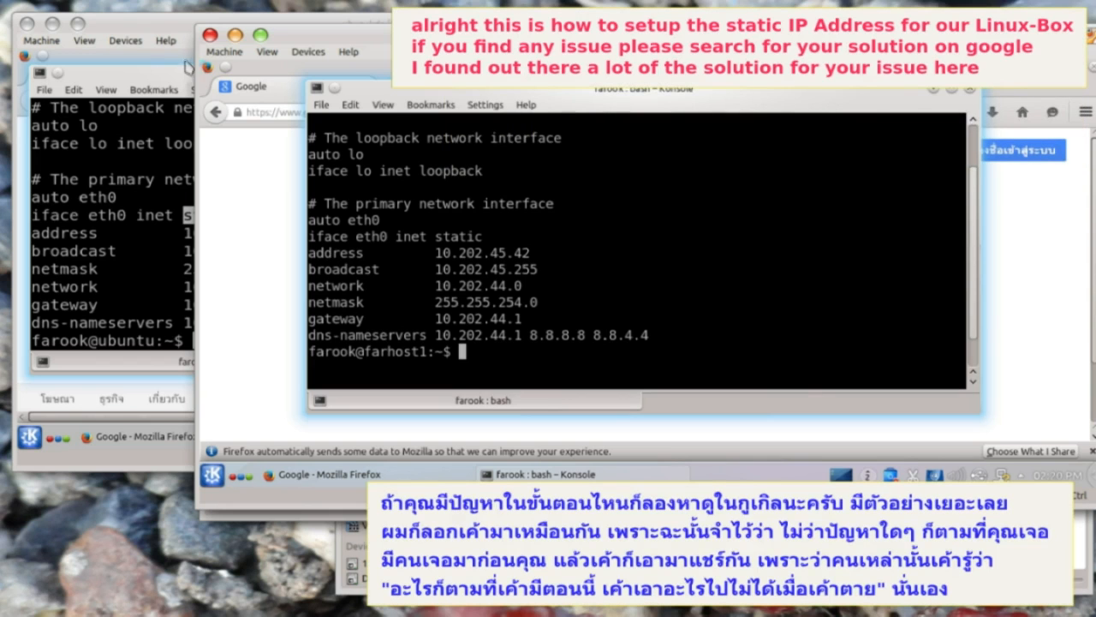
pyautogui.click(155, 26)
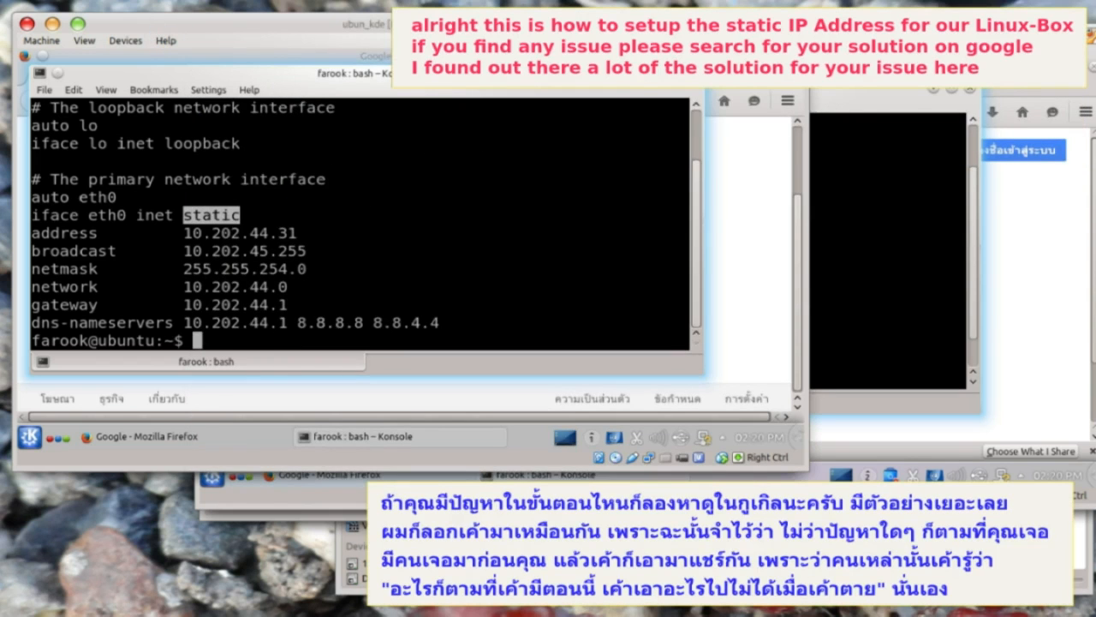
pyautogui.click(863, 189)
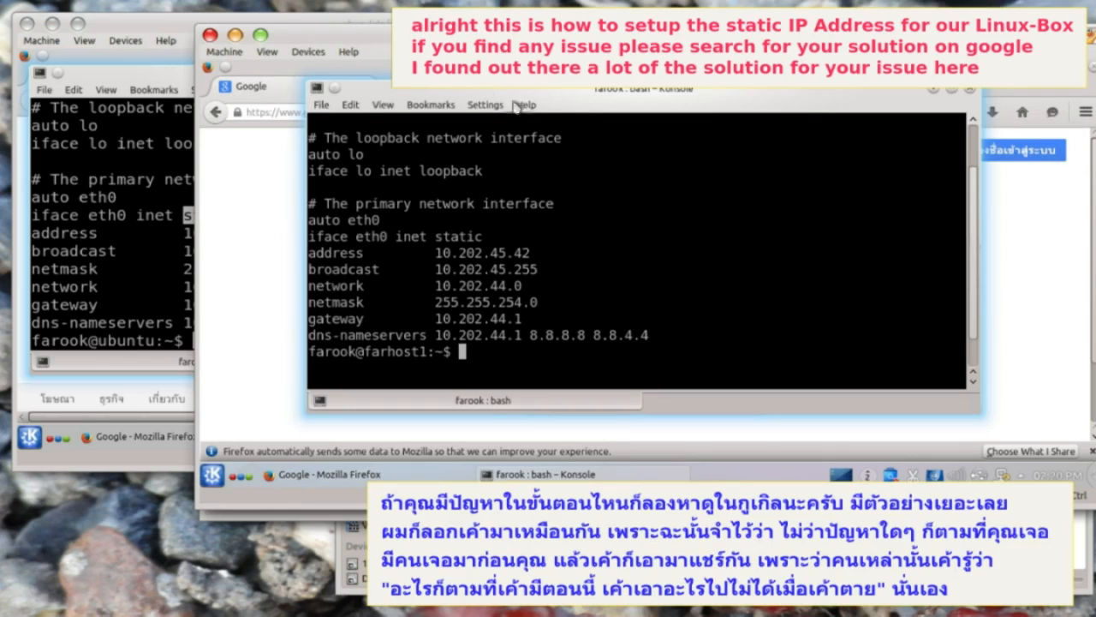
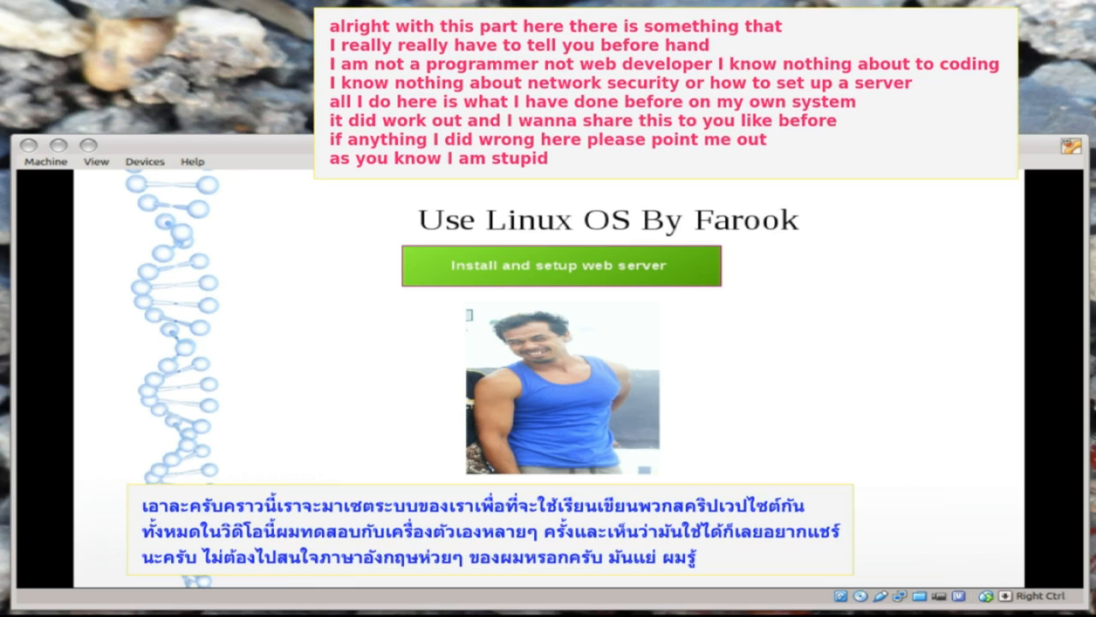
# - Bring the Kubuntu VM forward with Firefox on Google, then minimize Firefox to reveal the desktop
pyautogui.click(548, 379)
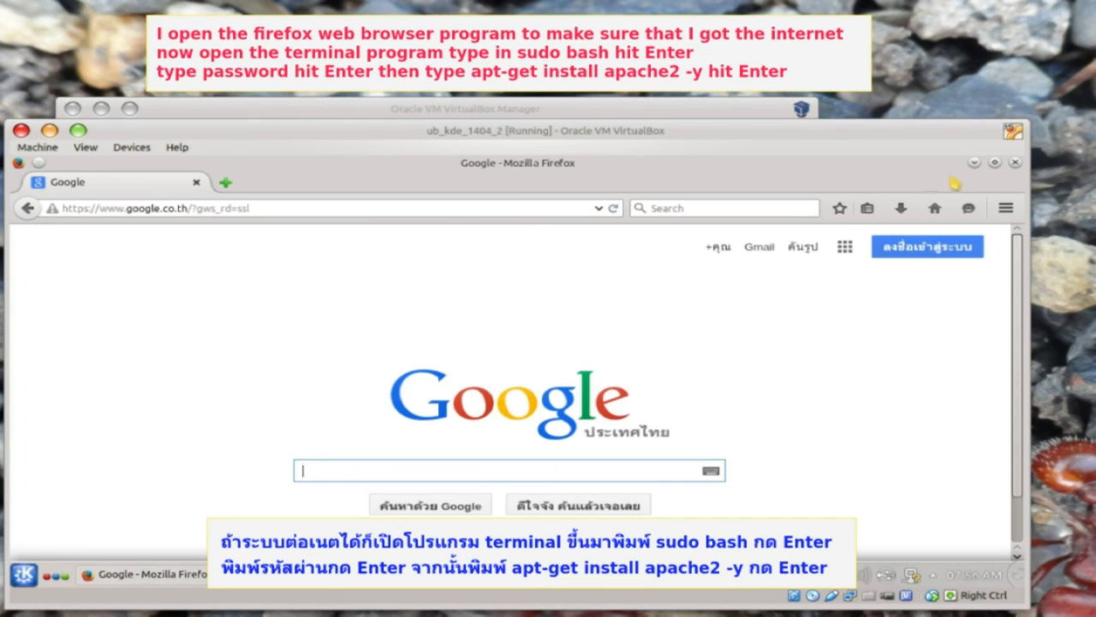
pyautogui.click(977, 162)
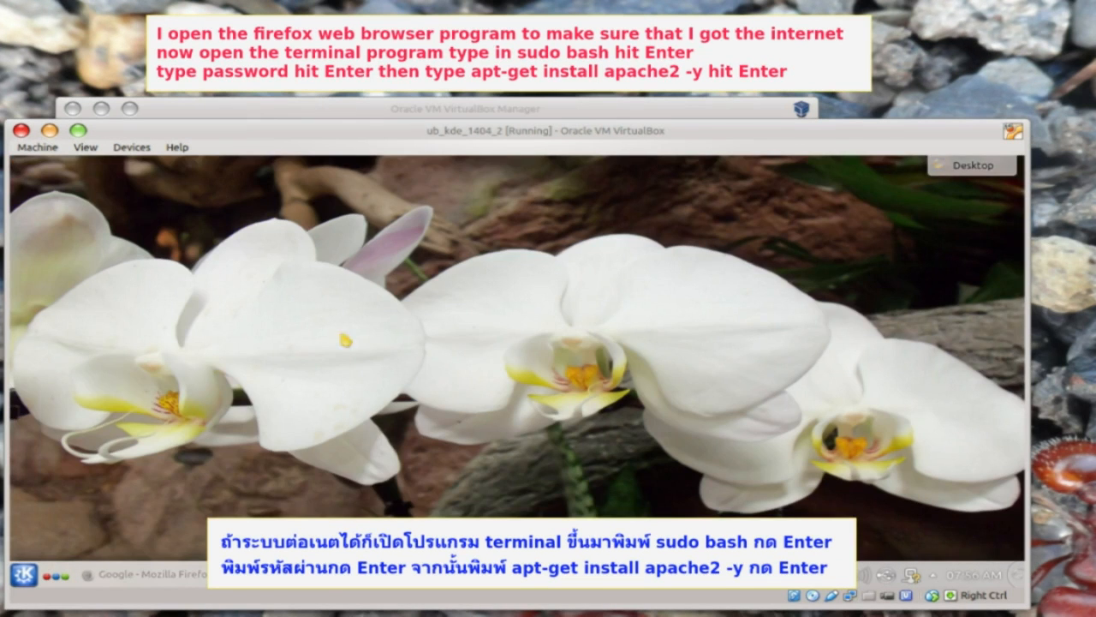
# - Open a Konsole terminal from the K menu and start a root shell with sudo bash
pyautogui.click(24, 575)
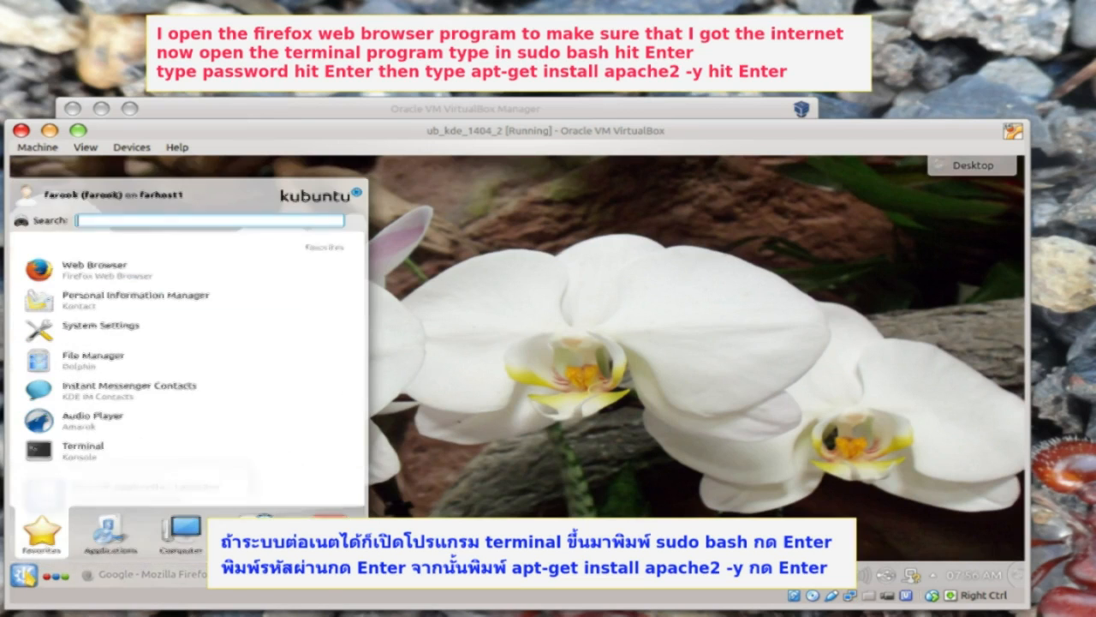
pyautogui.click(122, 457)
pyautogui.write('sudo bash')
pyautogui.press('Return')
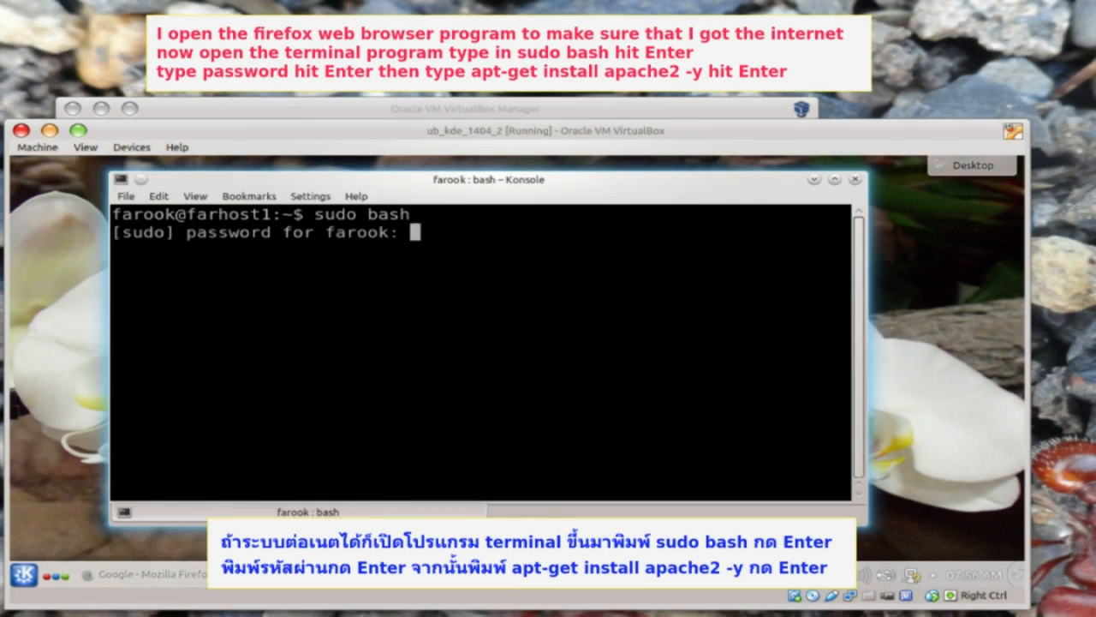
pyautogui.press('Return')
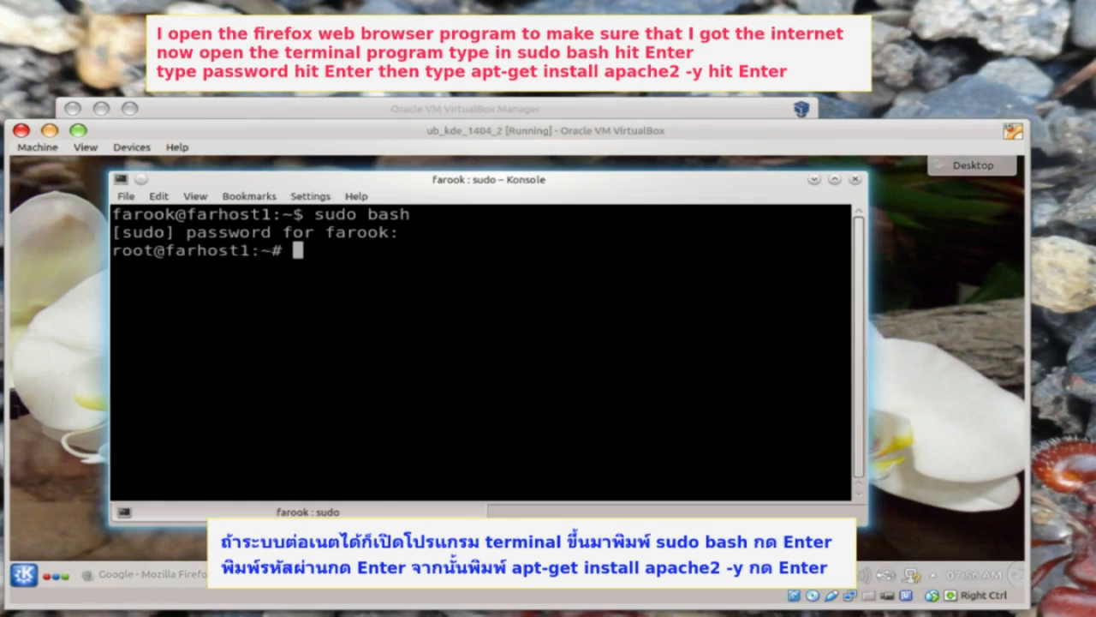
# - Install apache2, then mysql-server and mysql-client, with apt-get -y
pyautogui.write('apt')
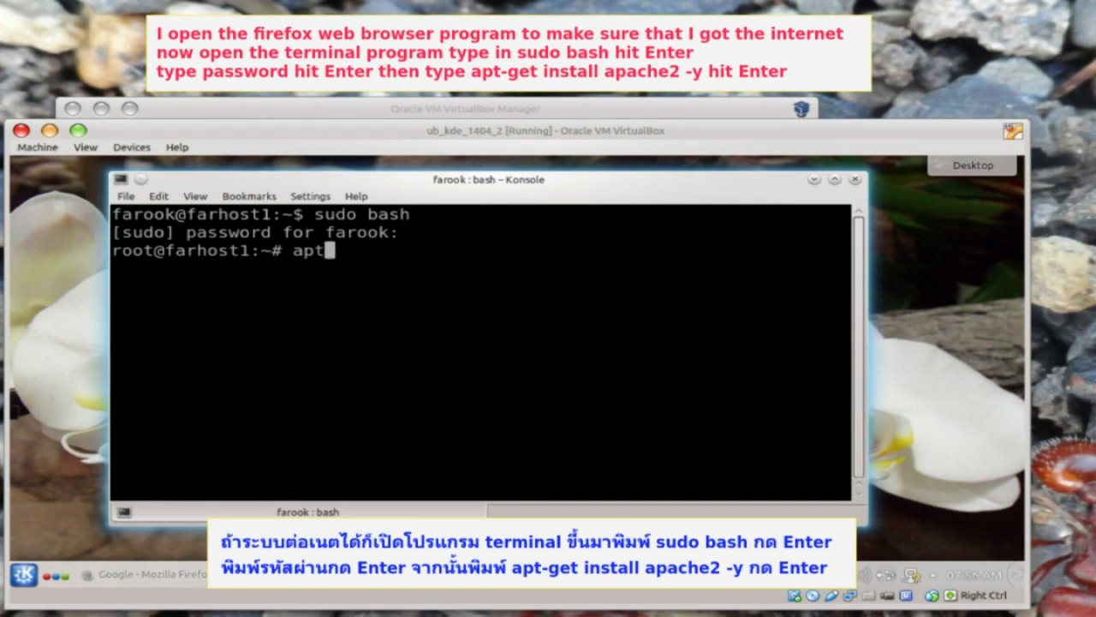
pyautogui.write('-get install apache2')
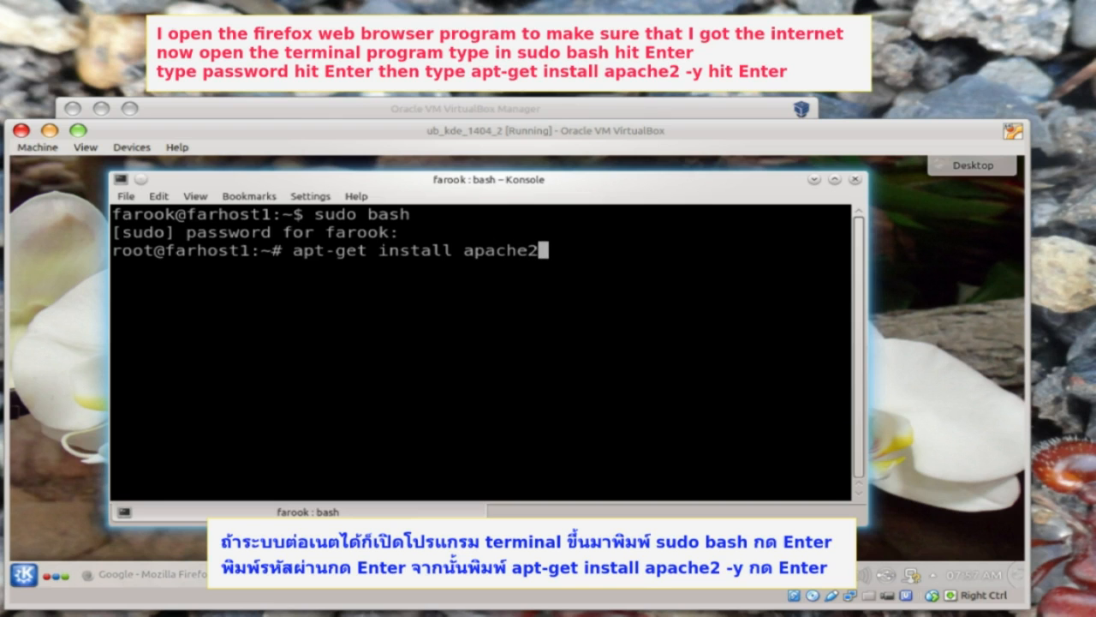
pyautogui.write(' -y')
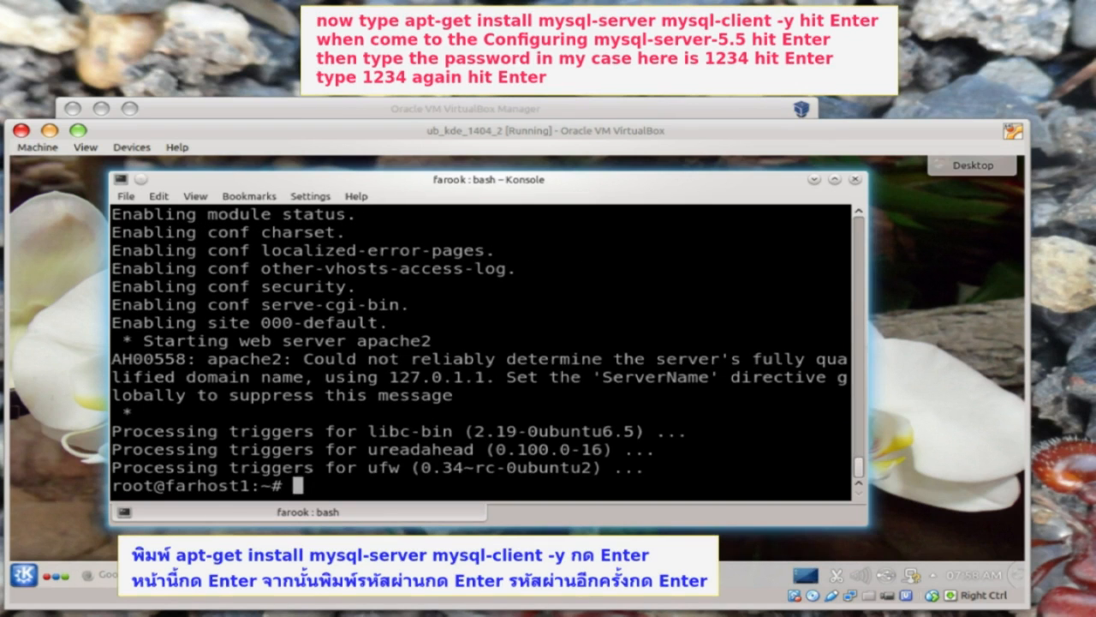
pyautogui.write('apt-ge')
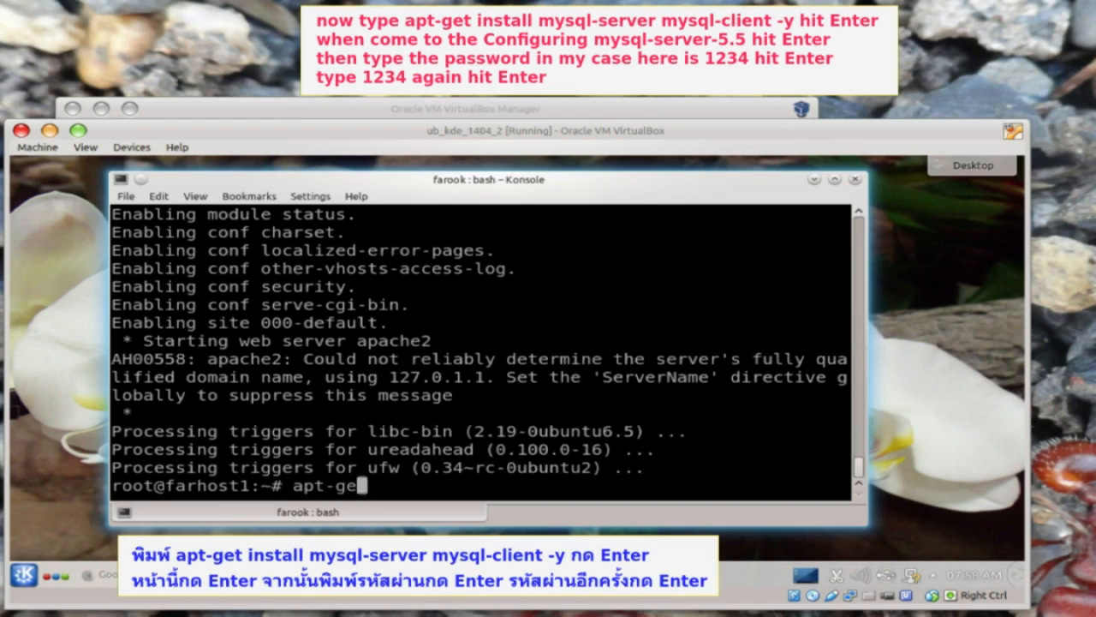
pyautogui.write('t install mysql-server ')
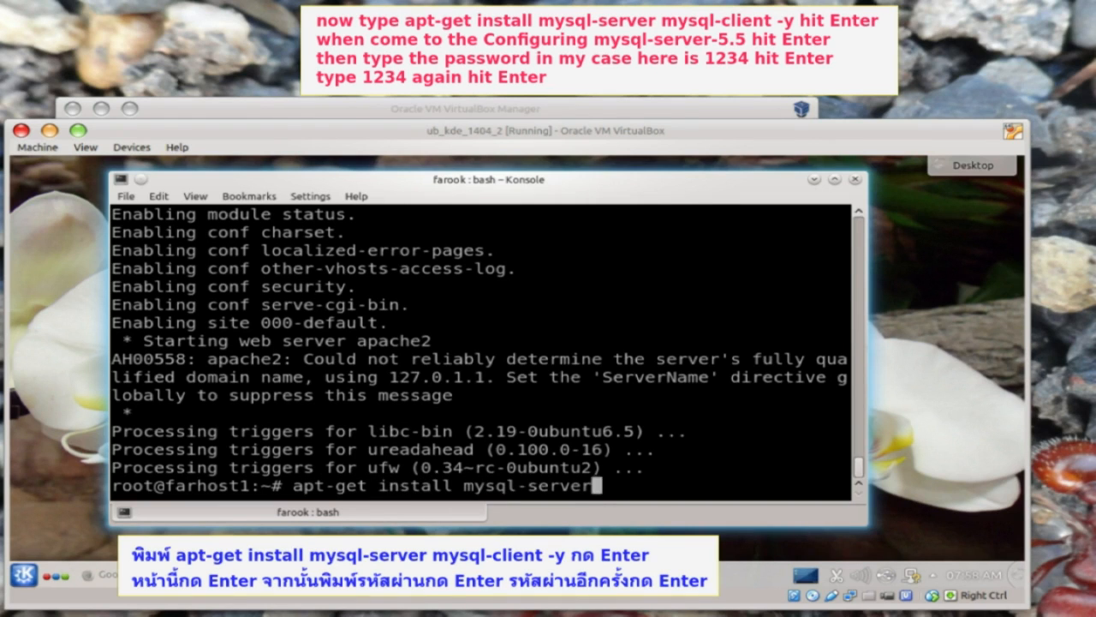
pyautogui.write('mysql')
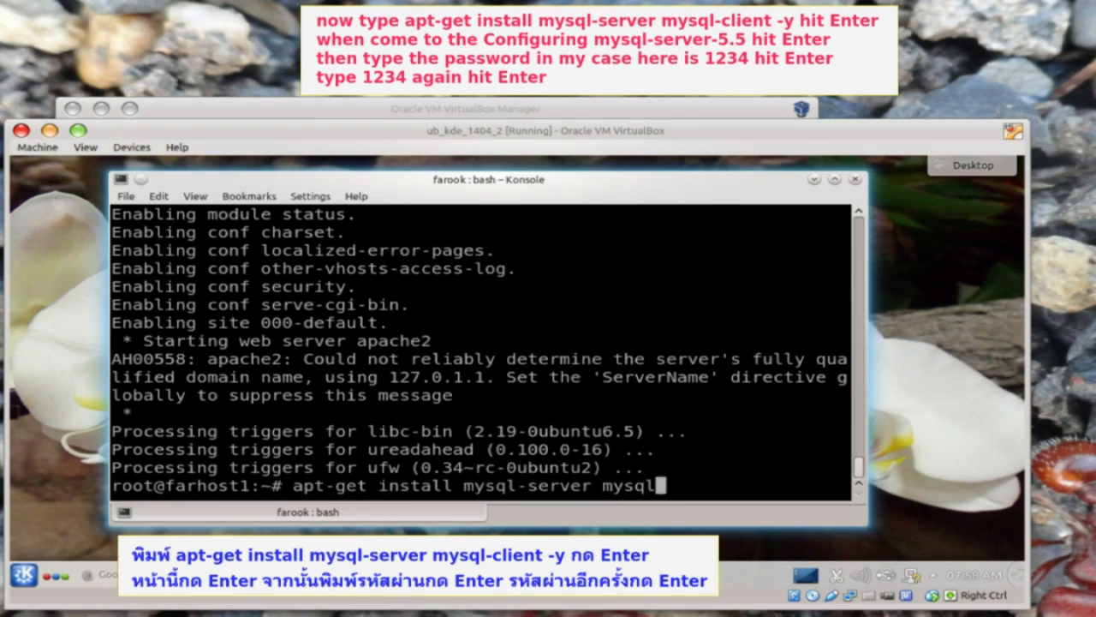
pyautogui.write('-client -y')
pyautogui.press('Return')
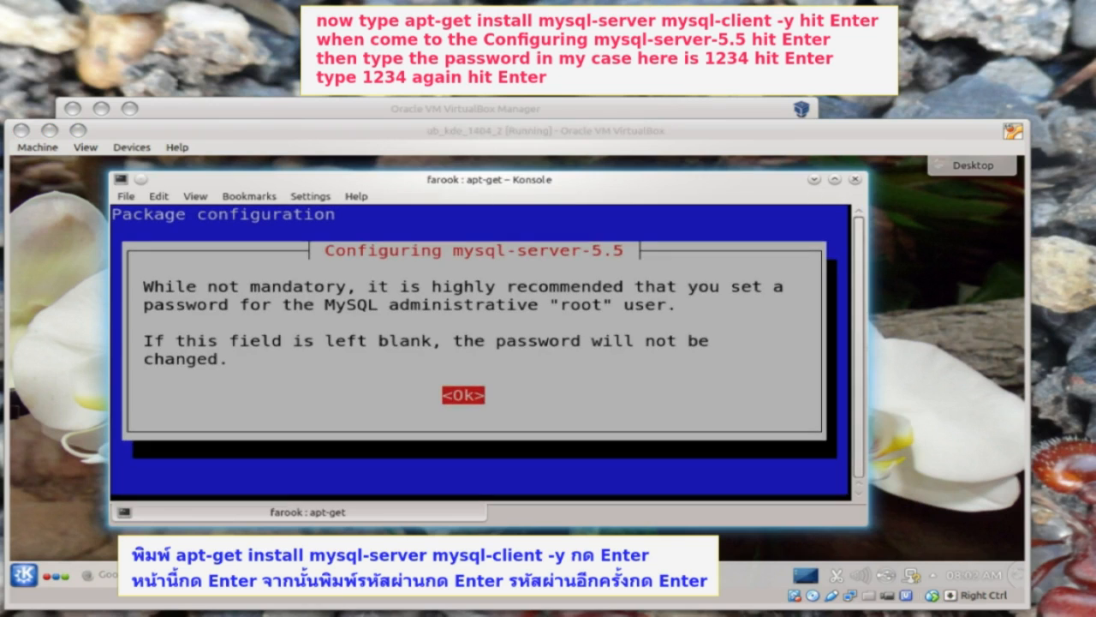
# - Set and confirm the MySQL root password, then start the php5 libapache2-mod-php5 install command
pyautogui.click(700, 450)
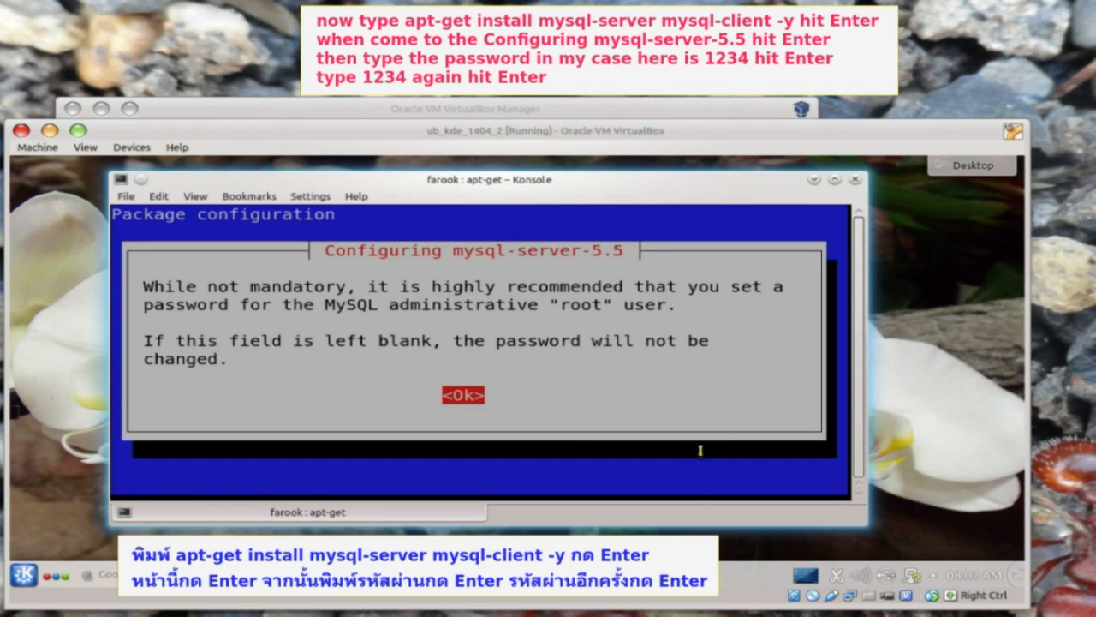
pyautogui.press('Return')
pyautogui.write('1234')
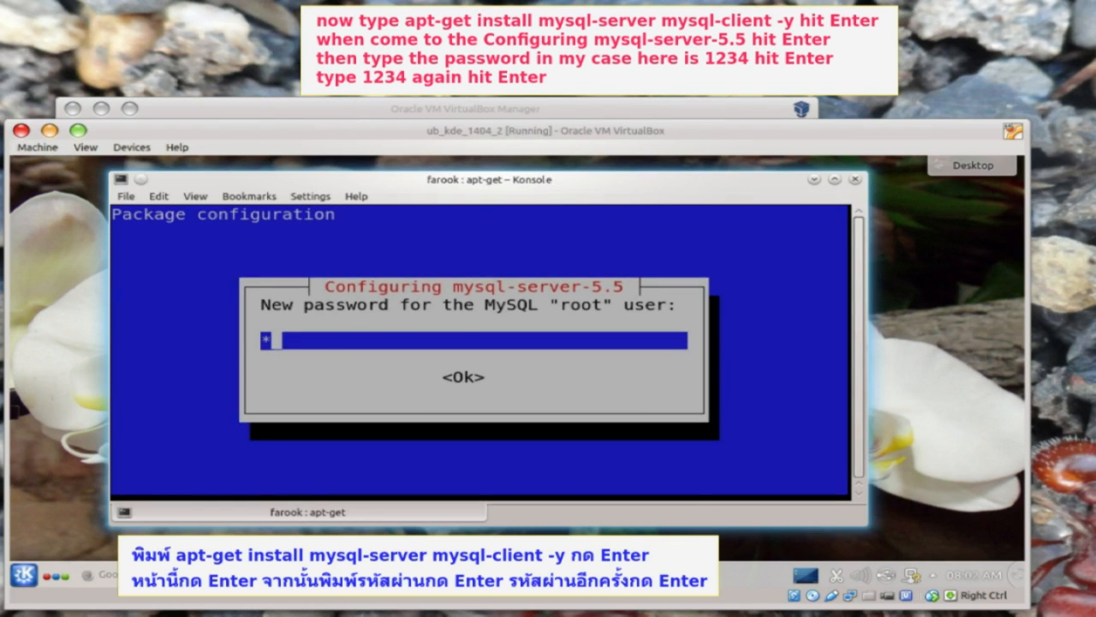
pyautogui.press('Return')
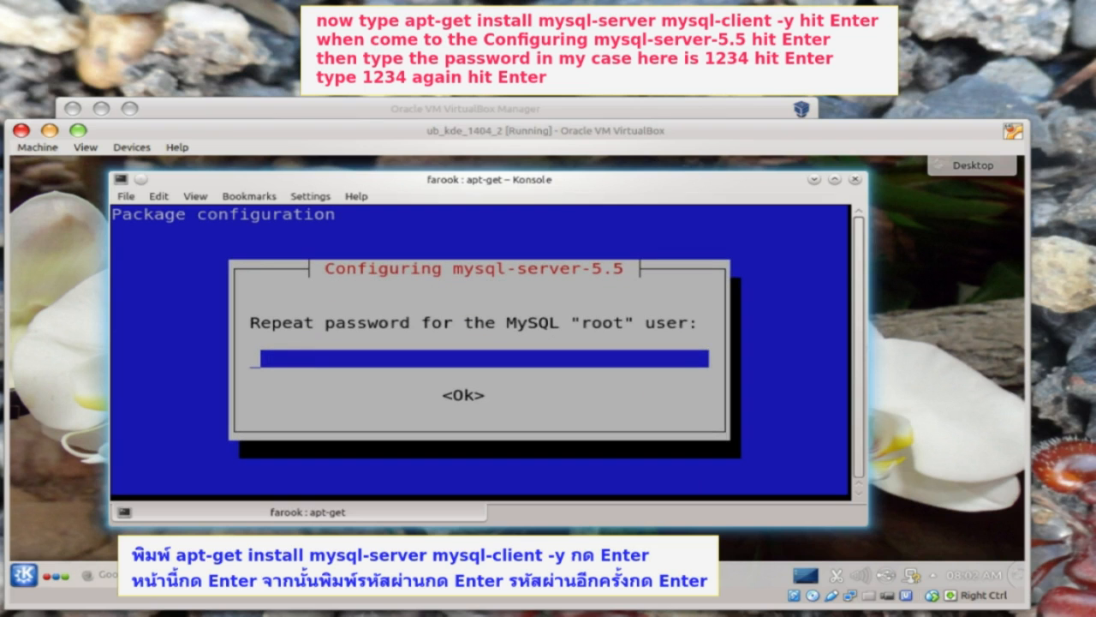
pyautogui.write('1234')
pyautogui.press('Return')
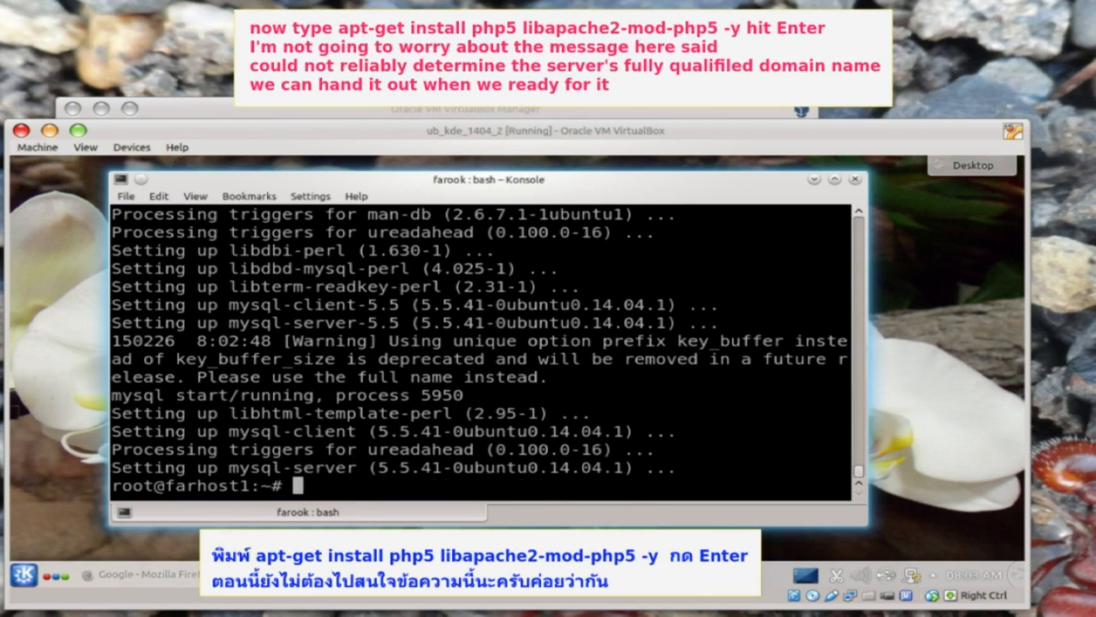
pyautogui.write('apt-get install php5 libapache2-mod-')
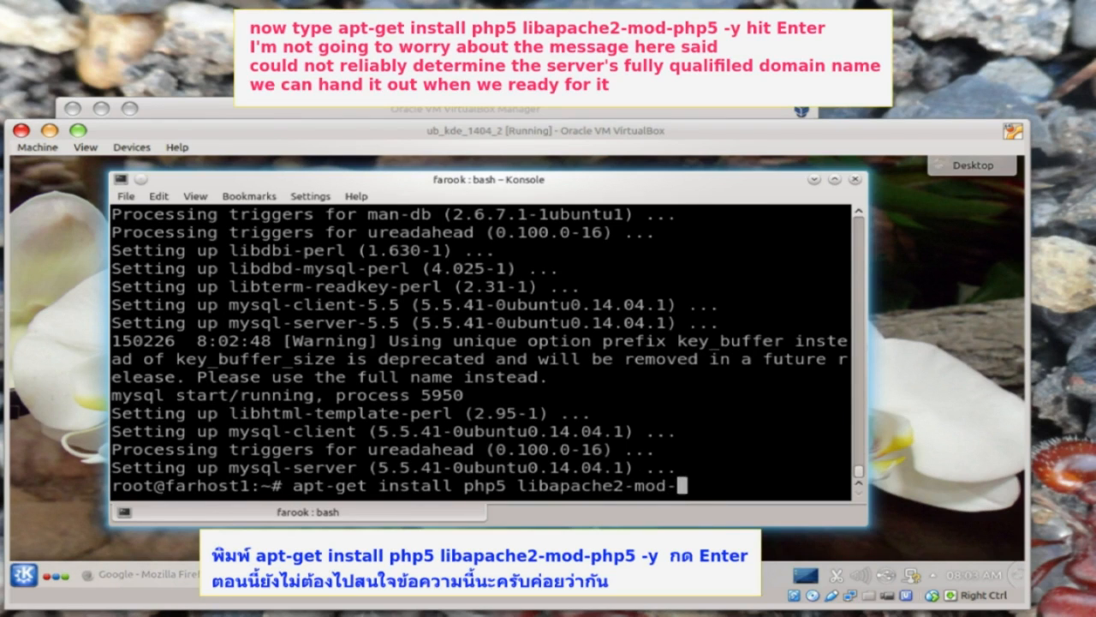
pyautogui.write('php5')
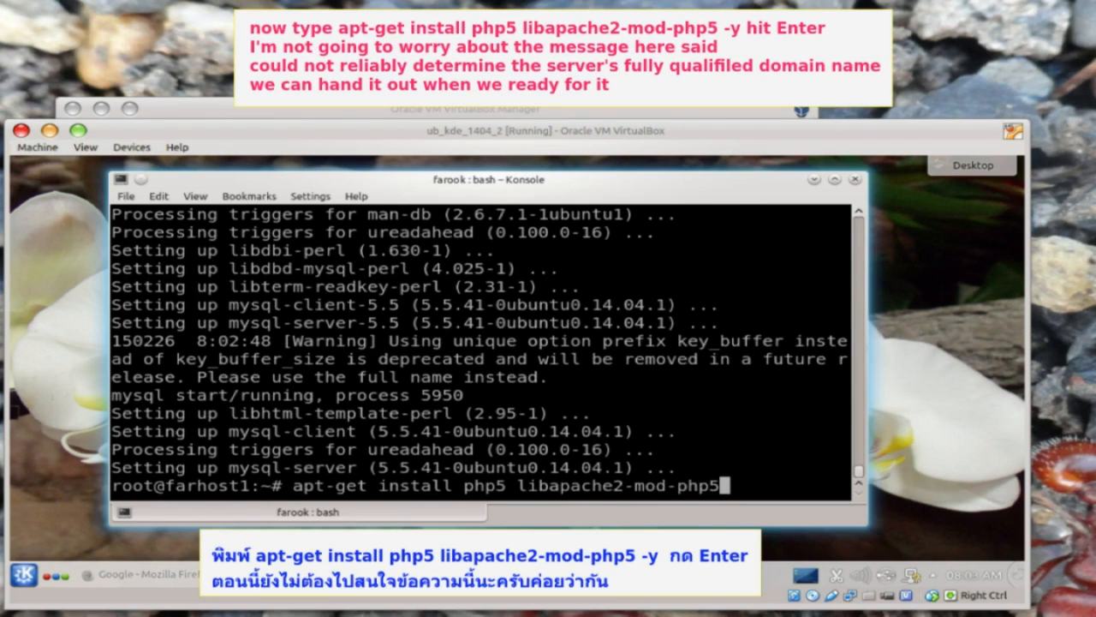
pyautogui.write(' -y')
# - Install php5 and libapache2-mod-php5, checking the AH00558 server-name warning
pyautogui.press('Return')
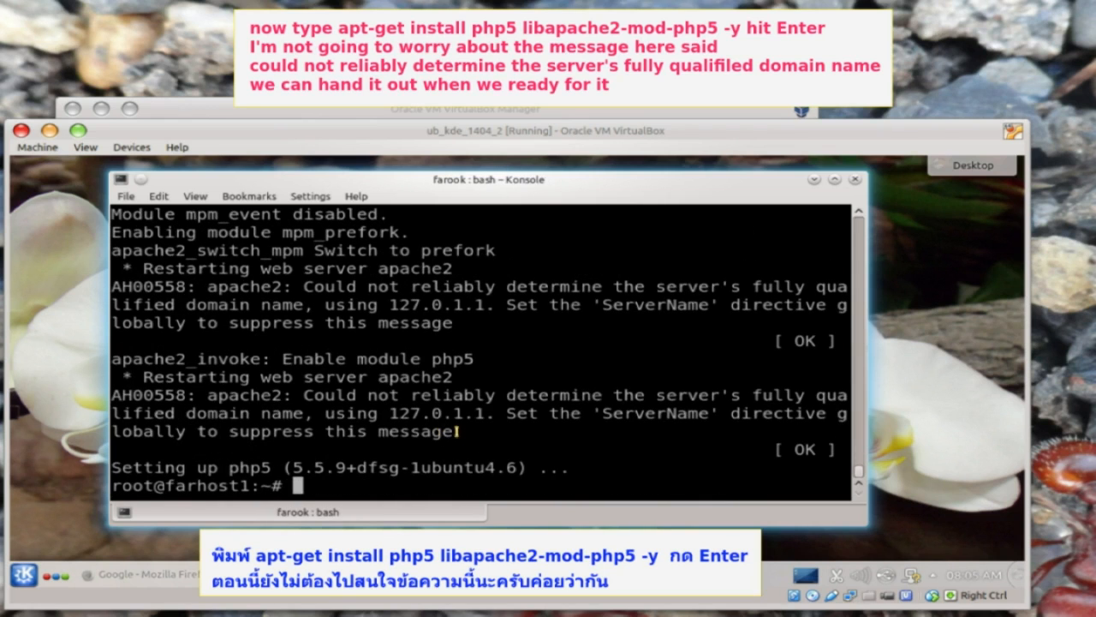
pyautogui.moveTo(456, 432); pyautogui.dragTo(146, 395)
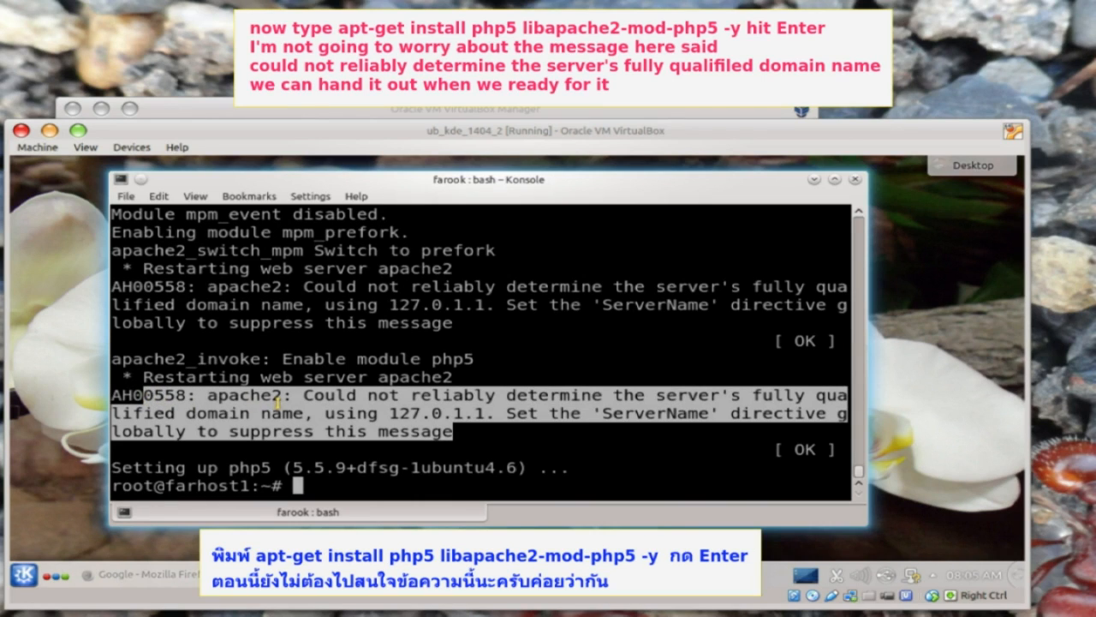
pyautogui.click(324, 484)
# - Install phpMyAdmin for apache2, answering No to dbconfig-common database setup
pyautogui.write('apt-get install phpmyadmin -y')
pyautogui.press('Return')
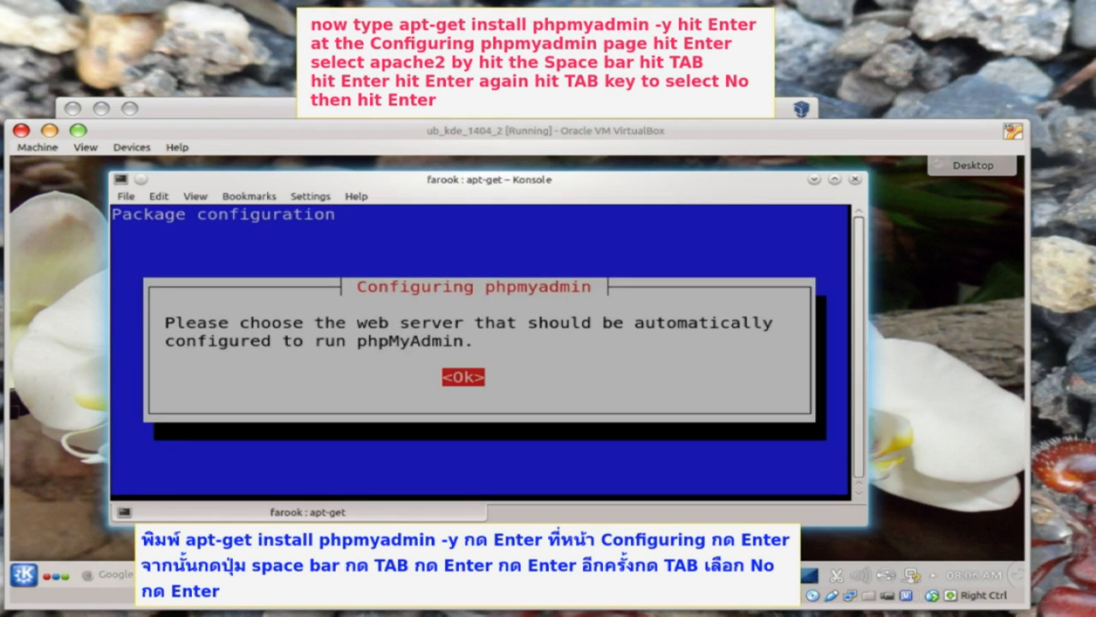
pyautogui.press('Return')
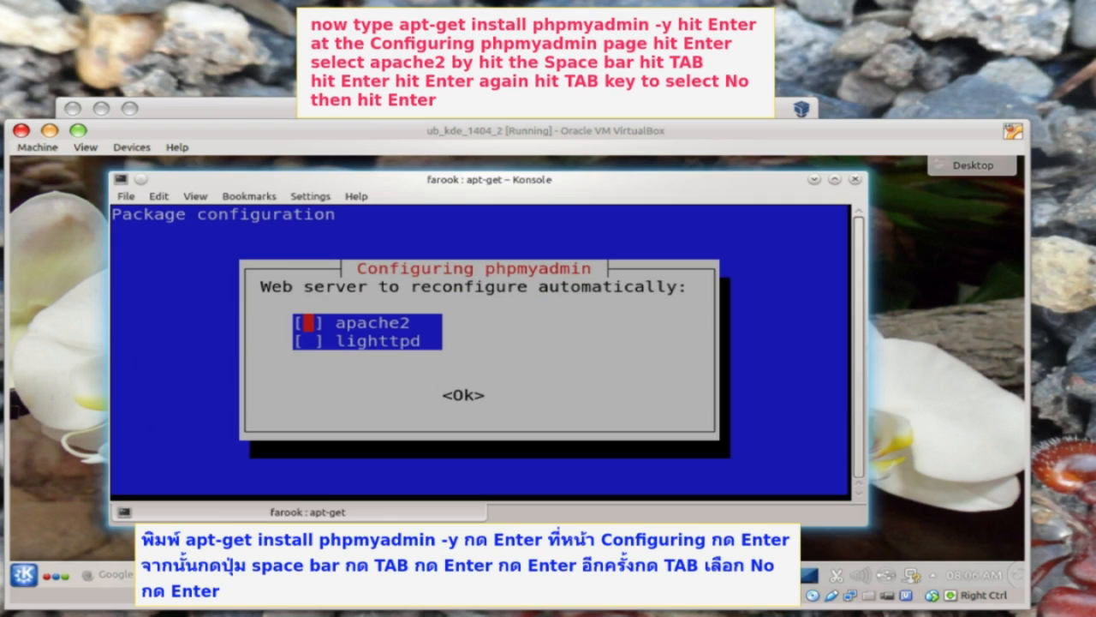
pyautogui.press('Tab')
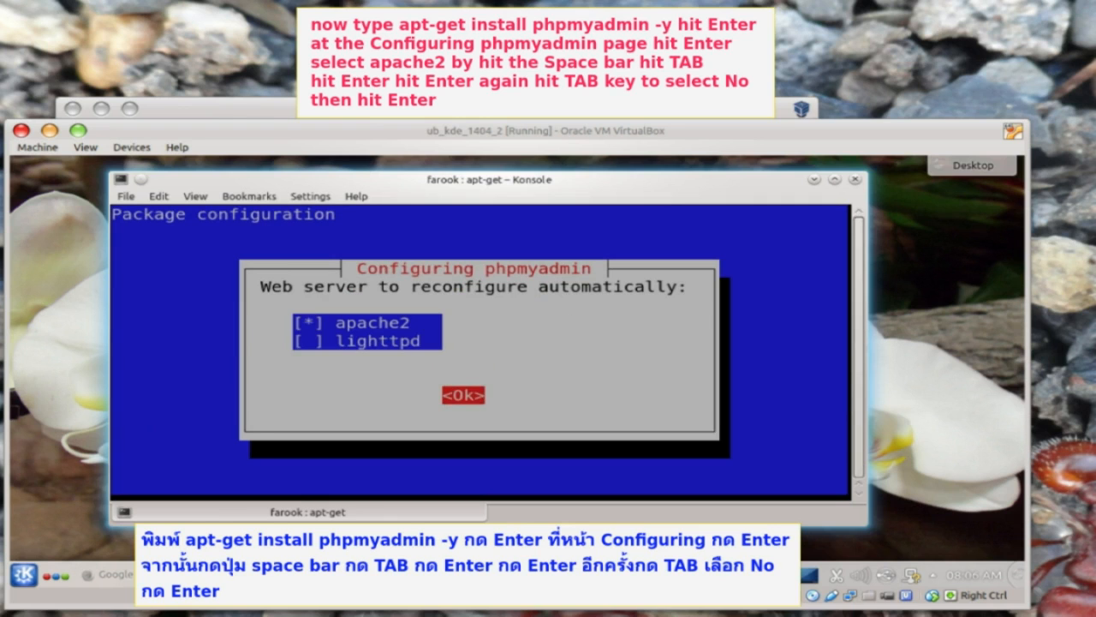
pyautogui.press('Return')
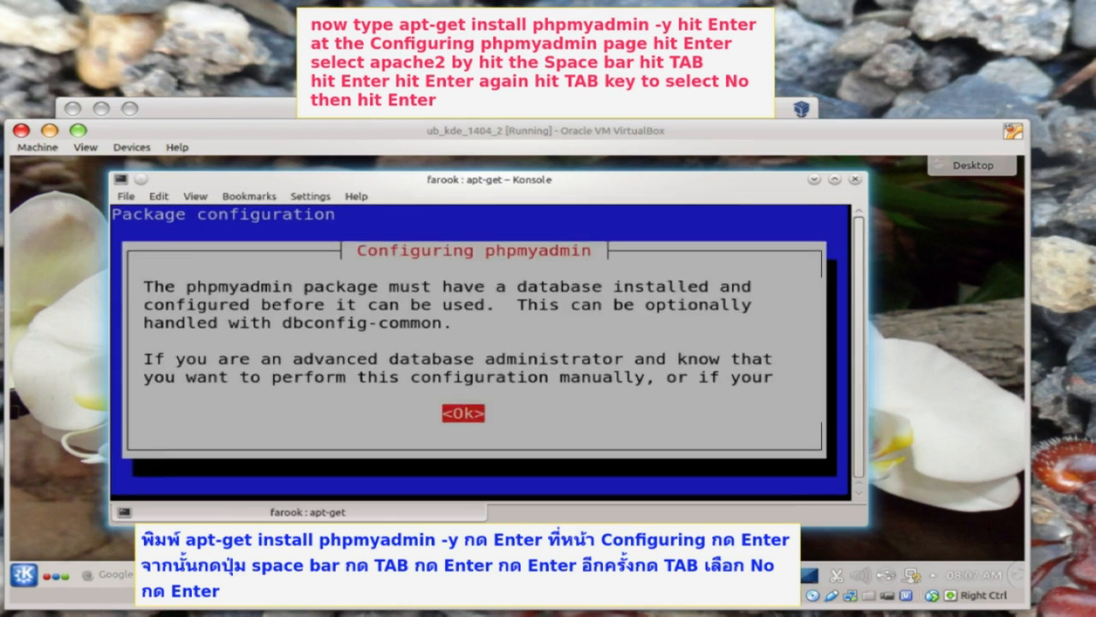
pyautogui.press('Return')
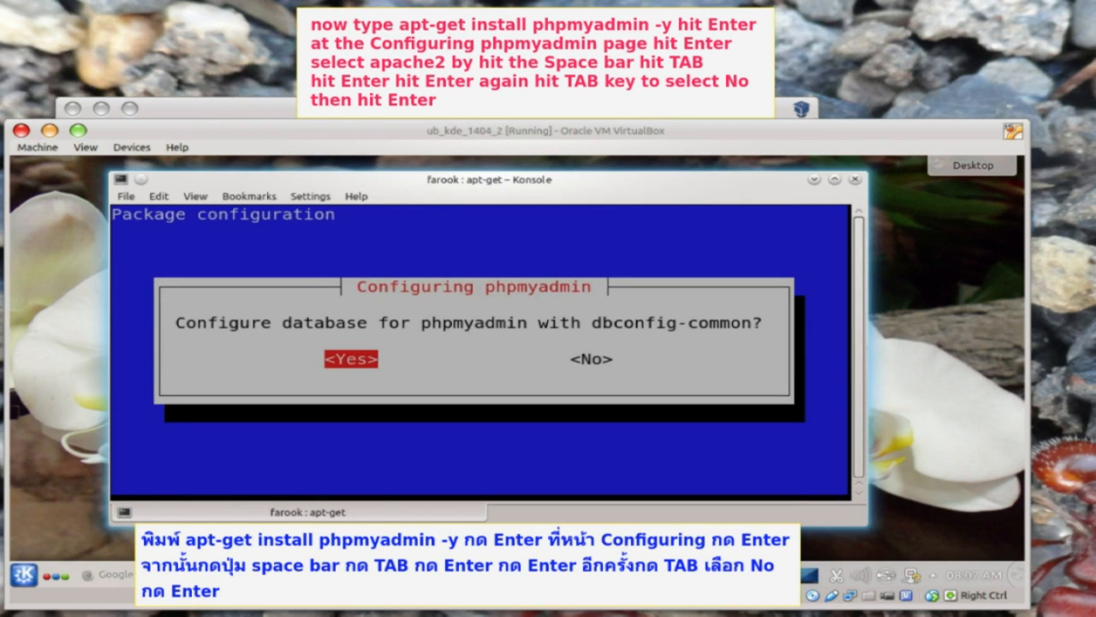
pyautogui.press('Tab')
pyautogui.press('Return')
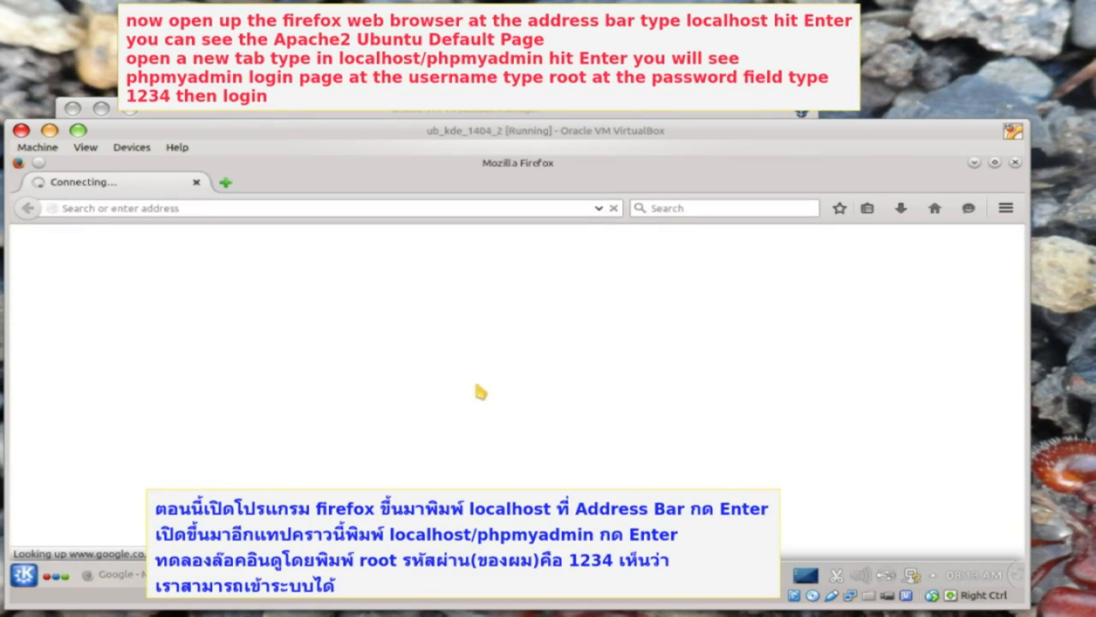
# - Load localhost in Firefox to confirm Apache is serving pages
pyautogui.click(276, 208)
pyautogui.write('localhost')
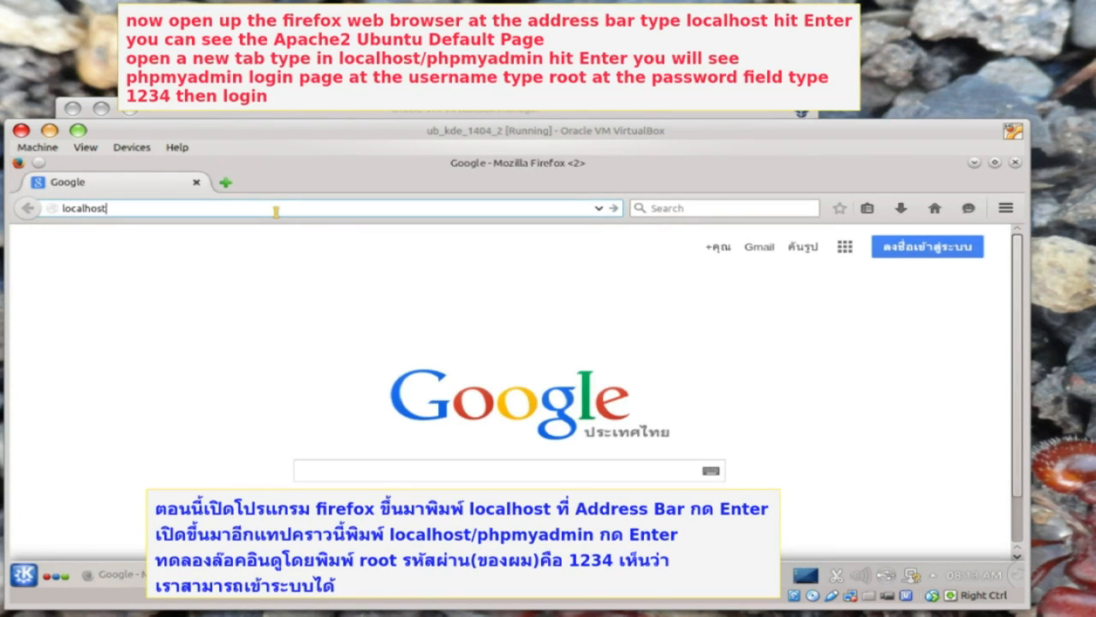
pyautogui.press('Return')
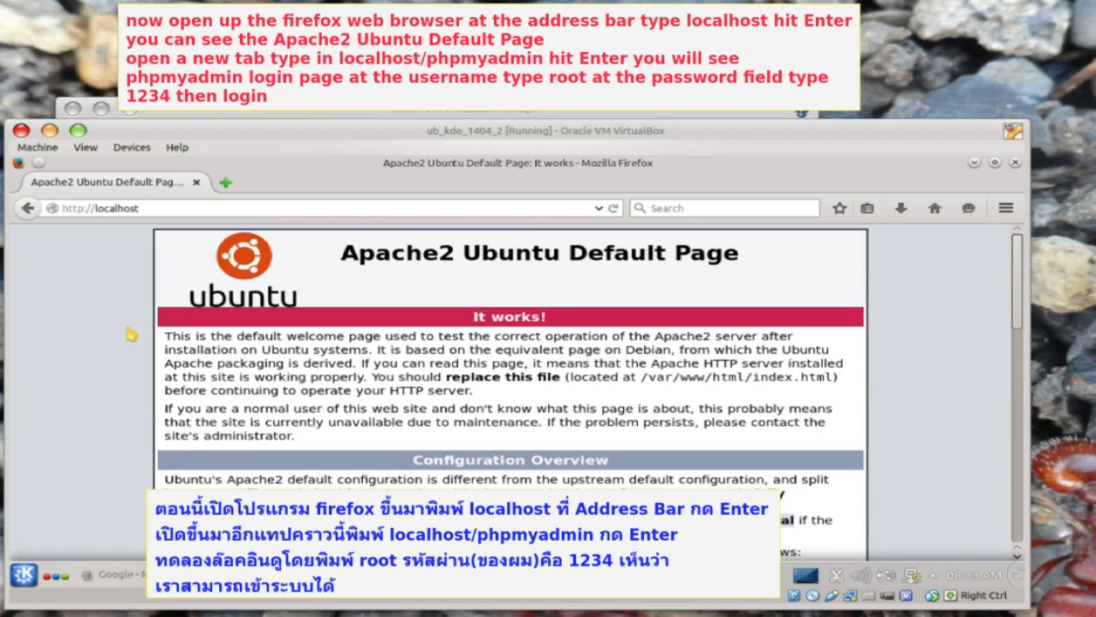
# - Open localhost/phpmyadmin in a new tab and log in as root
pyautogui.hotkey('ctrl', 't')
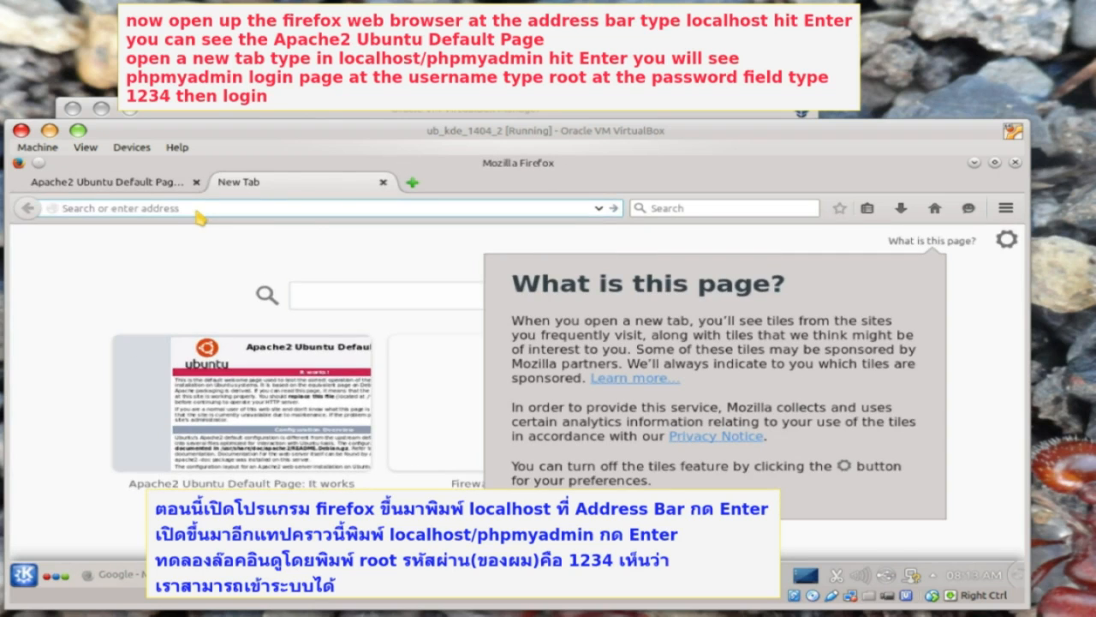
pyautogui.write('localhost/phpmyadmin')
pyautogui.press('Return')
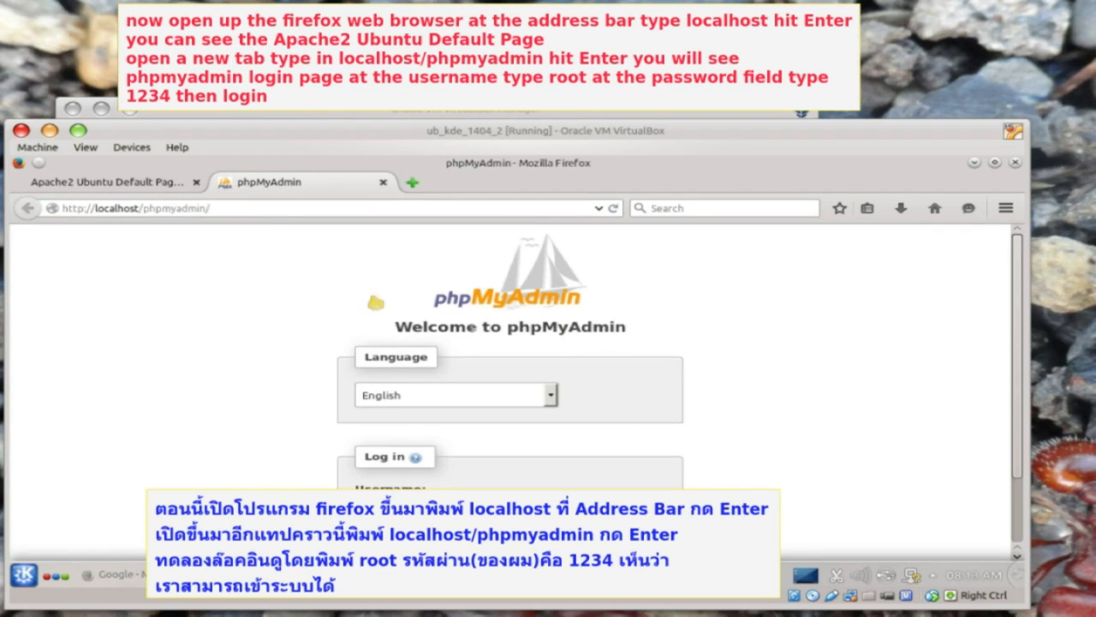
pyautogui.scroll(-1, 673, 405)
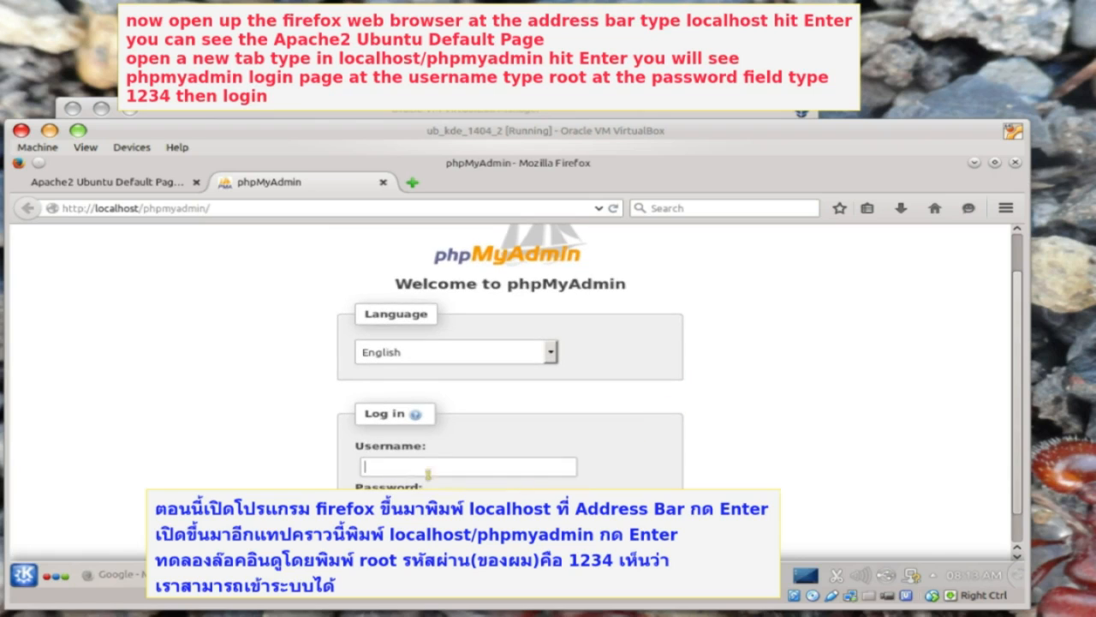
pyautogui.write('root')
pyautogui.scroll(-1, 511, 386)
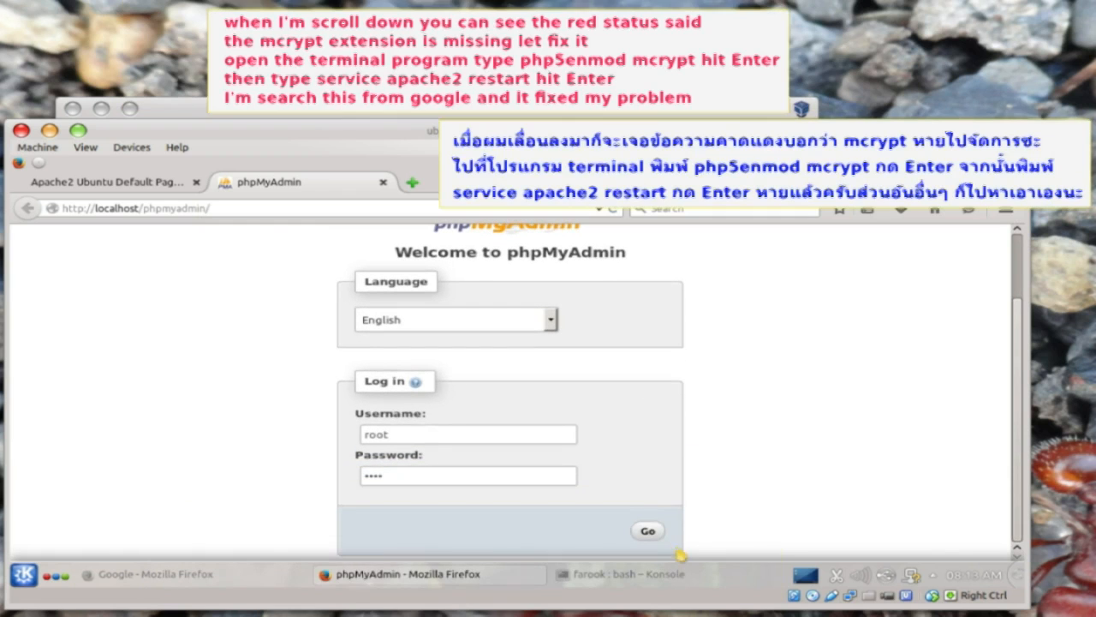
pyautogui.click(648, 528)
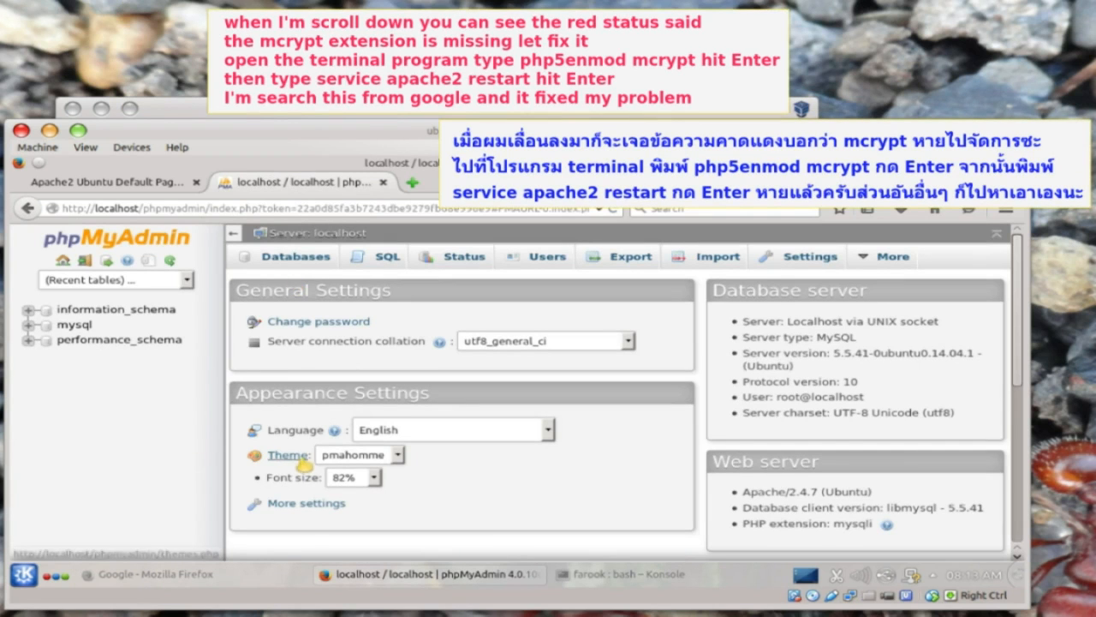
# - Restart apache2 with mcrypt enabled and reload phpMyAdmin to confirm the error is gone
pyautogui.scroll(-5, 287, 469)
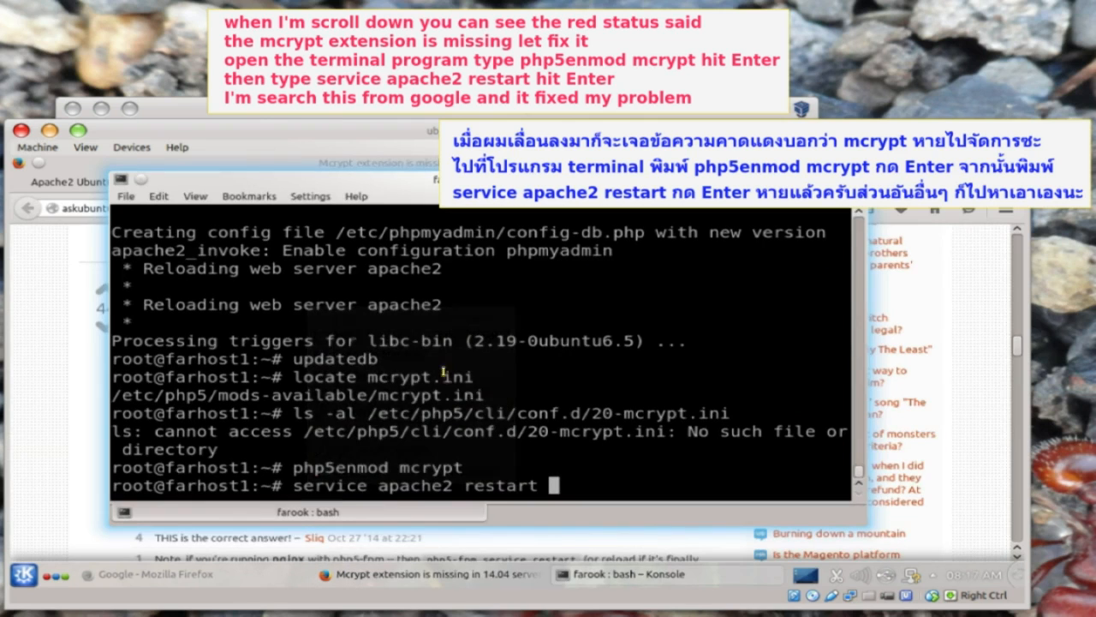
pyautogui.press('Return')
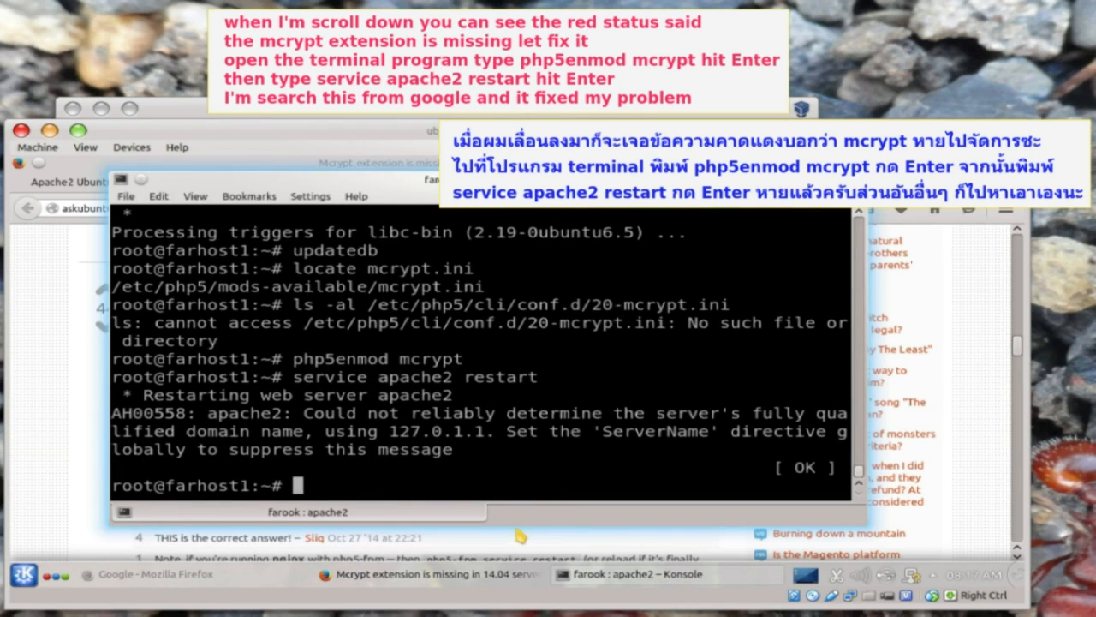
pyautogui.click(51, 417)
pyautogui.click(342, 183)
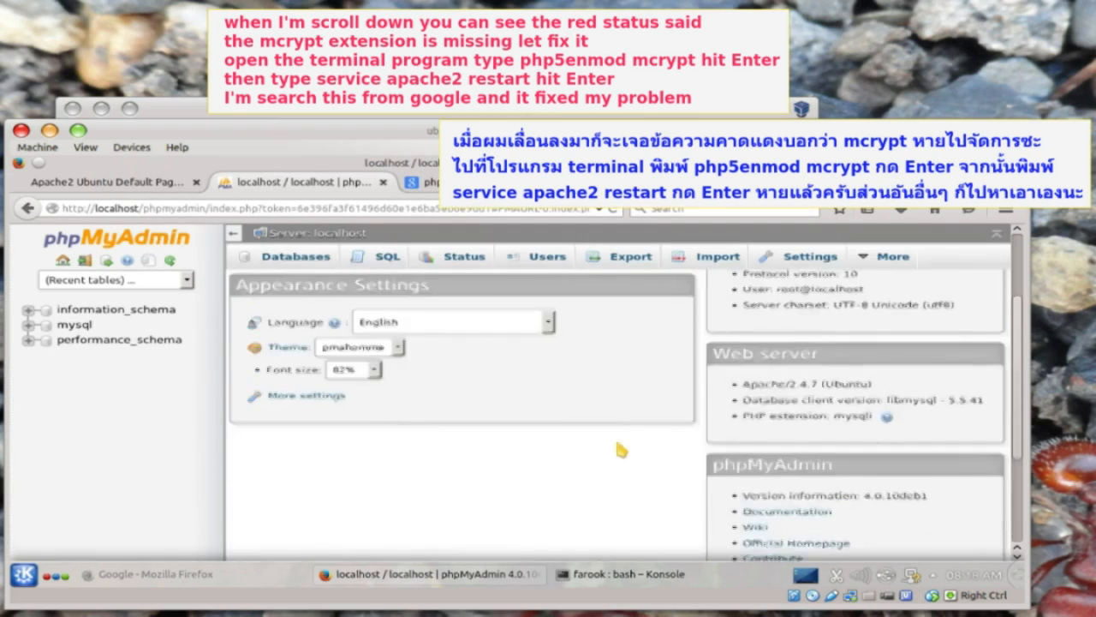
pyautogui.scroll(-3, 621, 450)
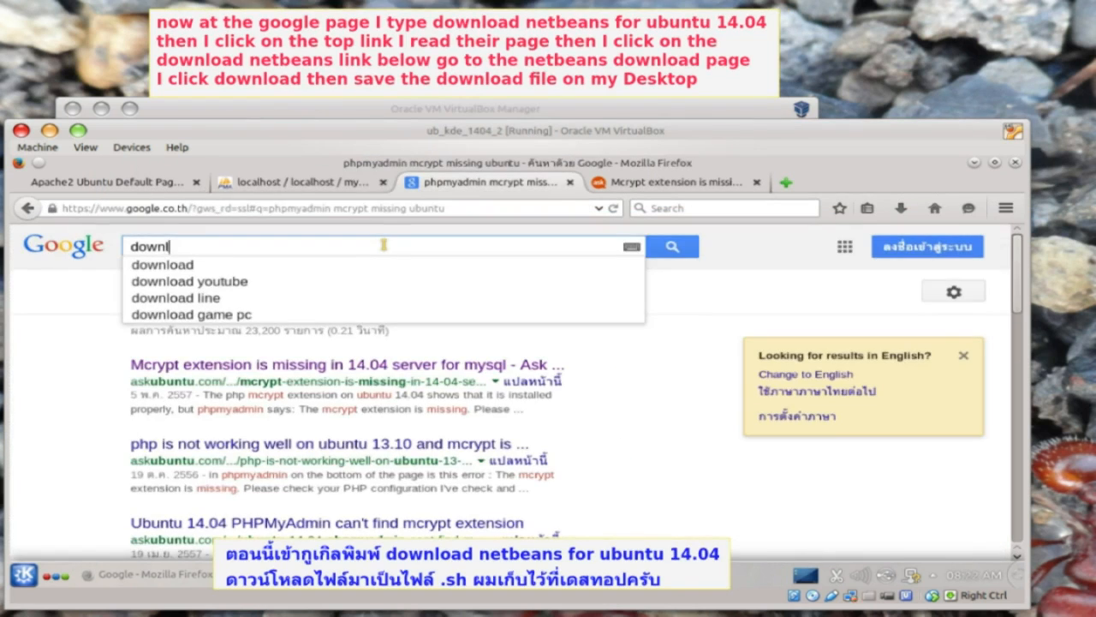
# - Search Google for 'download netbeans for ubuntu 14.04' and reach the netbeans.org downloads page
pyautogui.write('oad ')
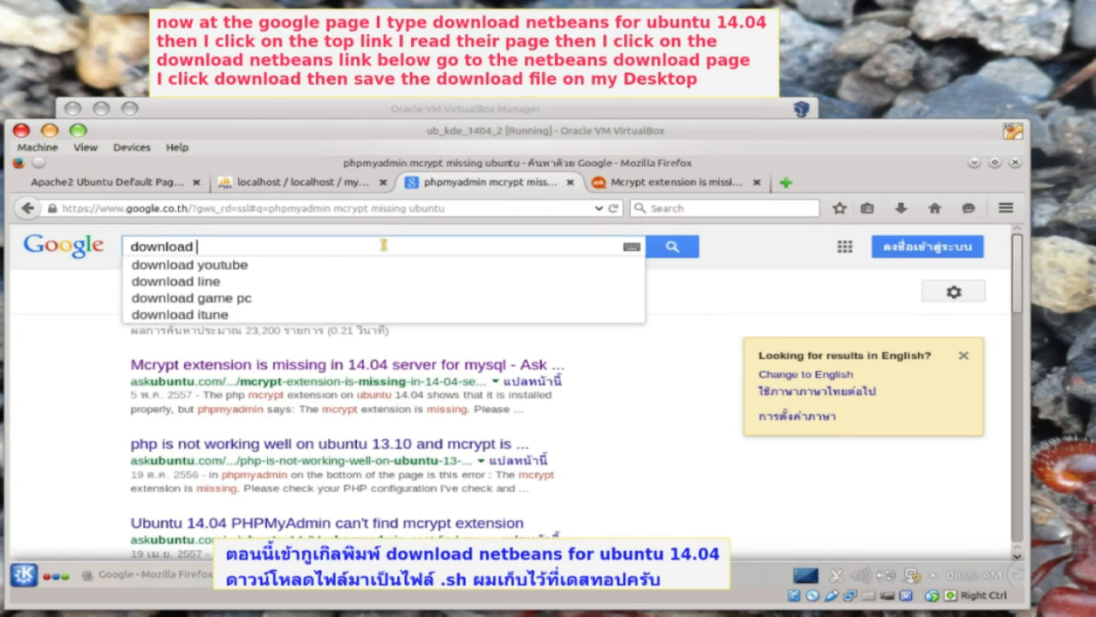
pyautogui.write('netbeans for ubuntu 14.04')
pyautogui.press('Return')
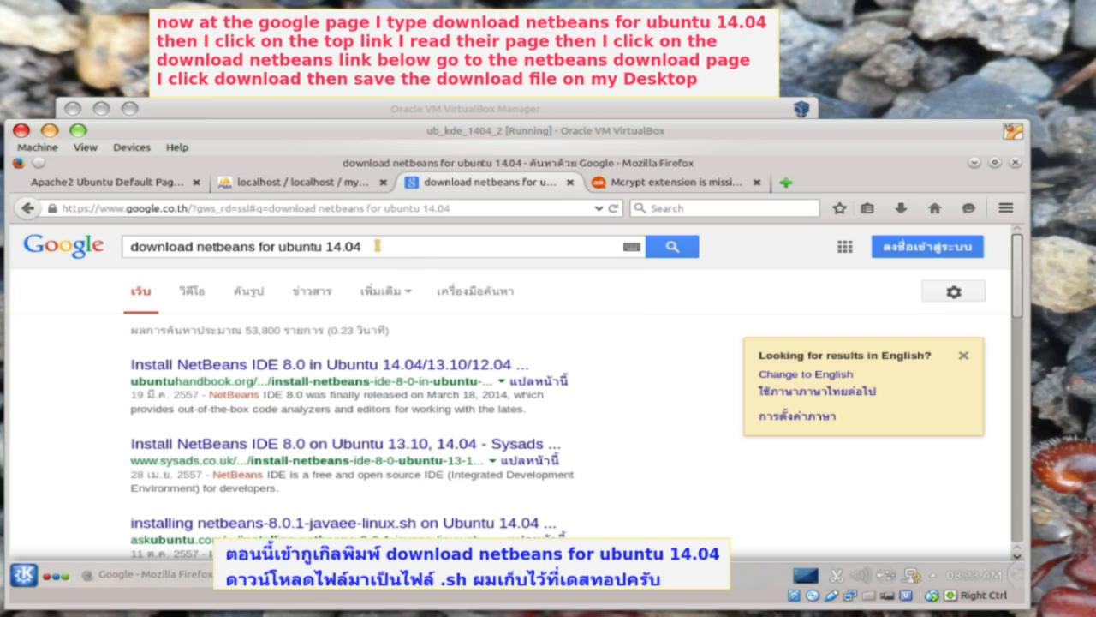
pyautogui.click(330, 364)
pyautogui.scroll(-5, 256, 446)
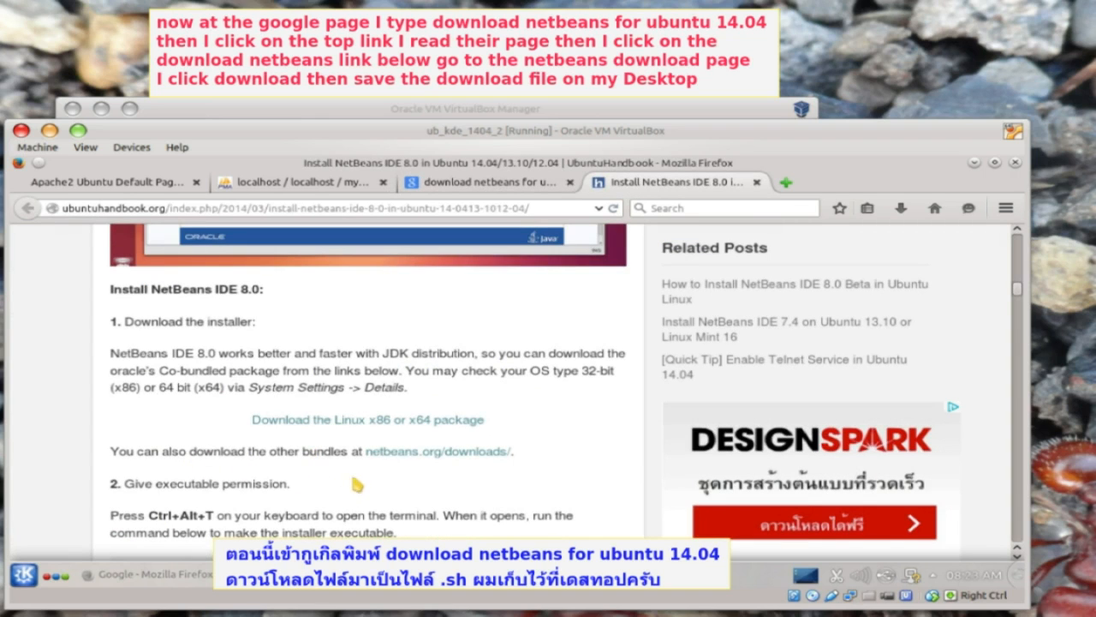
pyautogui.click(435, 451)
pyautogui.scroll(-3, 762, 505)
# - Save the HTML5 & PHP bundle netbeans-8.0.2-php-linux.sh to the Desktop
pyautogui.click(762, 511)
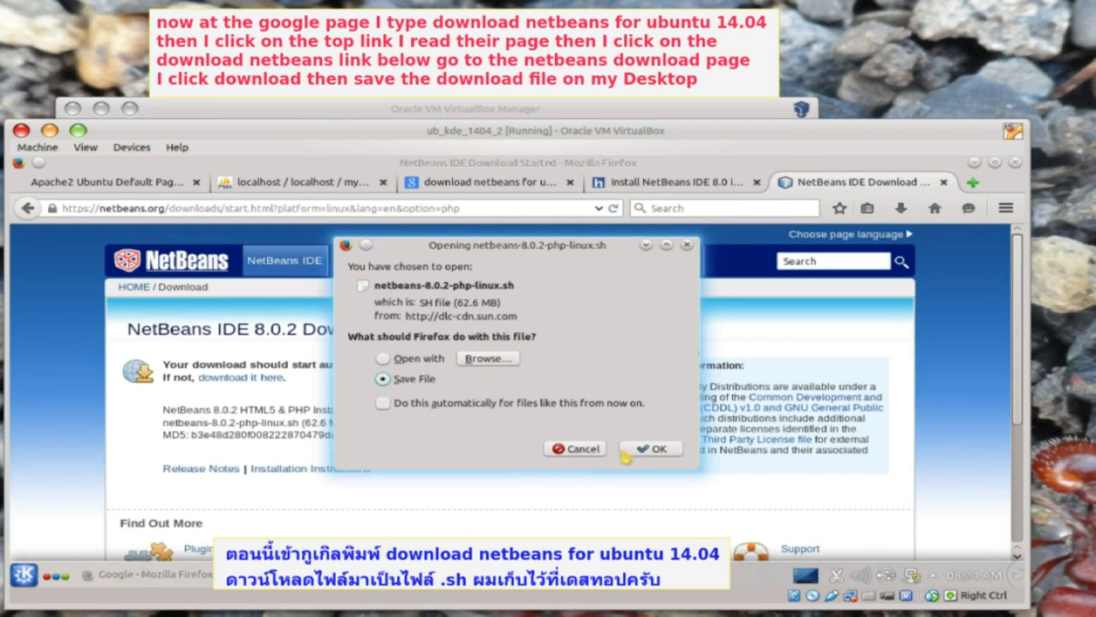
pyautogui.click(651, 448)
pyautogui.click(246, 326)
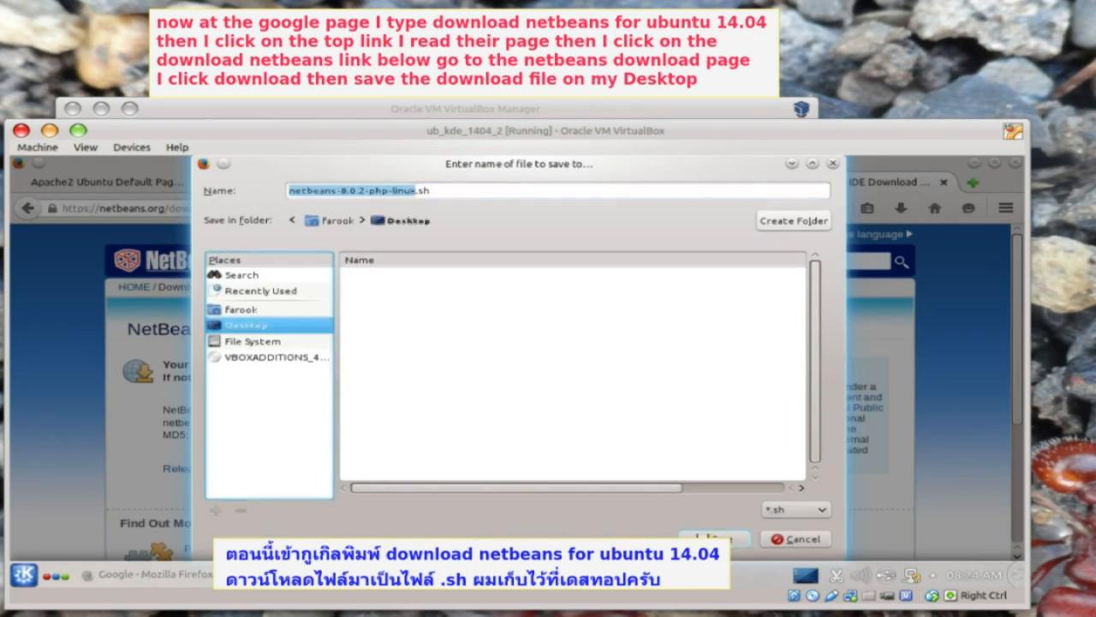
pyautogui.click(728, 539)
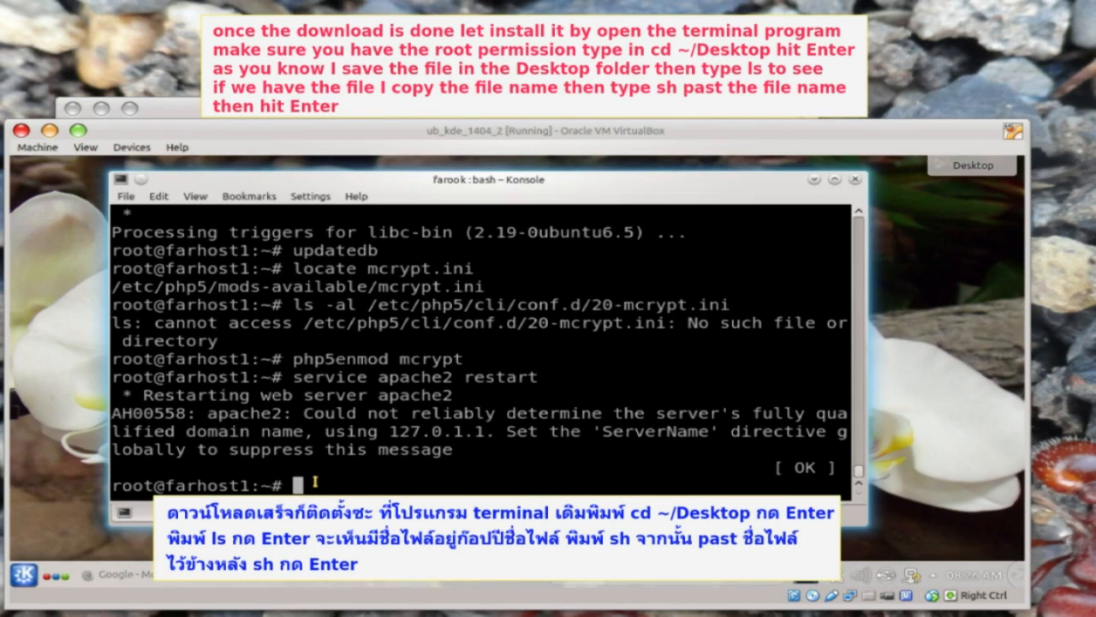
# - Change into ~/Desktop and list its files
pyautogui.write('cd ~/Desktop')
pyautogui.press('Return')
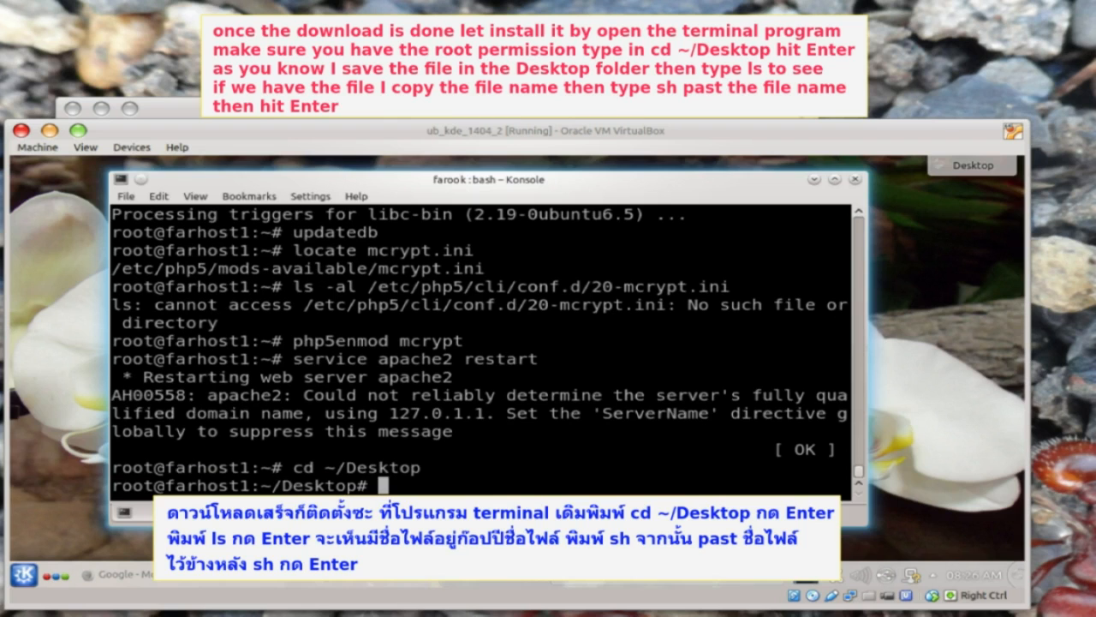
pyautogui.write('ls')
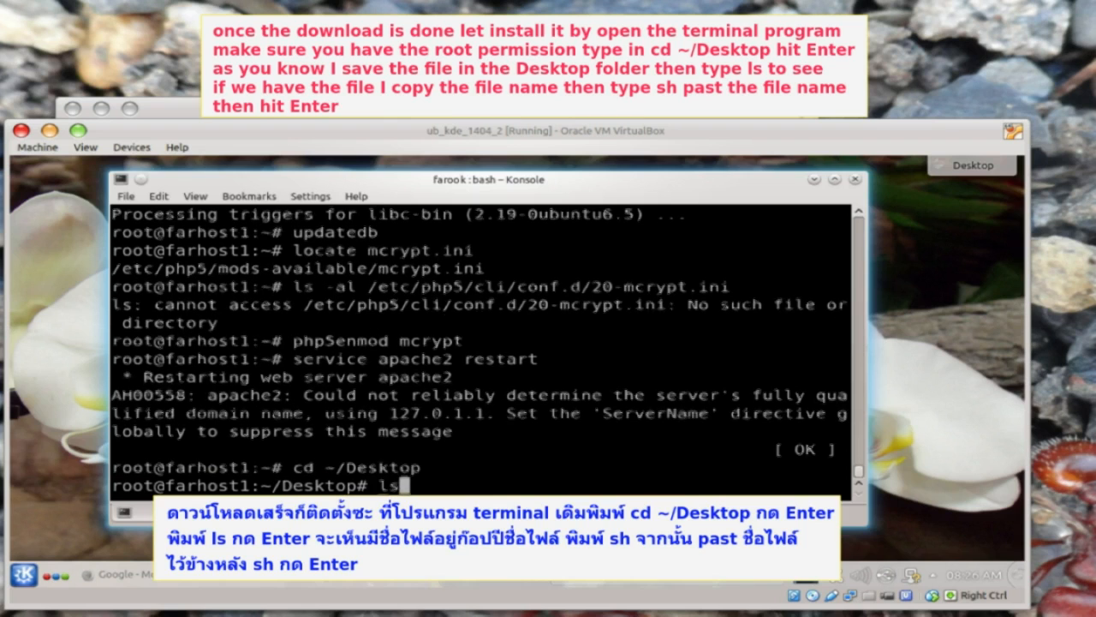
pyautogui.press('Return')
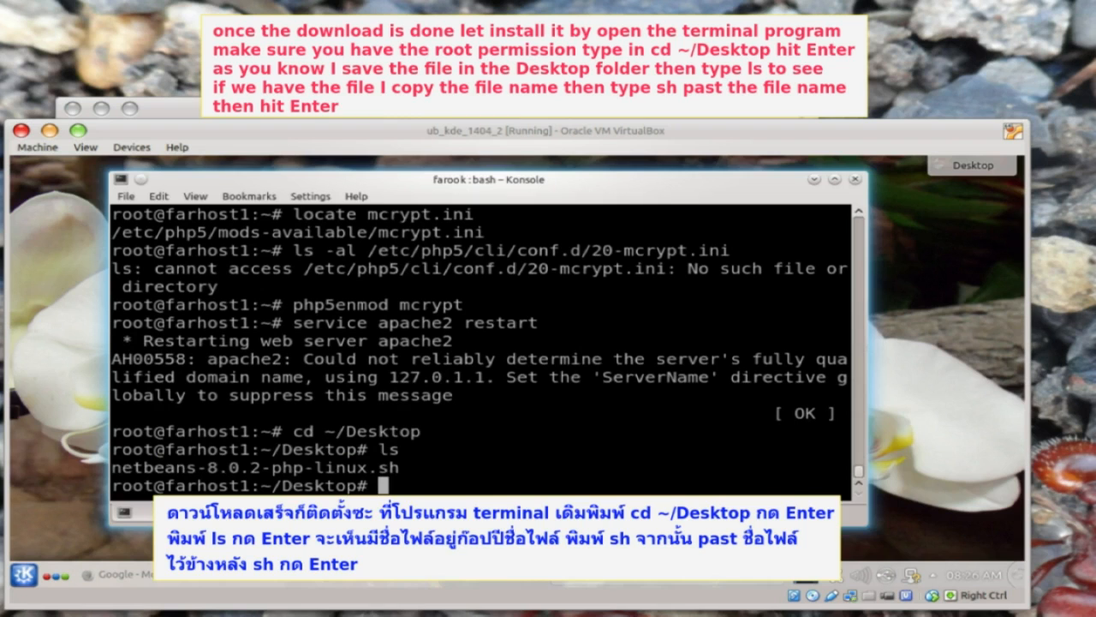
# - Run sh netbeans-8.0.2-php-linux.sh, pasting the copied installer file name
pyautogui.doubleClick(122, 467)
pyautogui.rightClick(120, 466)
pyautogui.click(158, 285)
pyautogui.write('sh')
pyautogui.rightClick(418, 485)
pyautogui.click(457, 337)
pyautogui.press('Return')
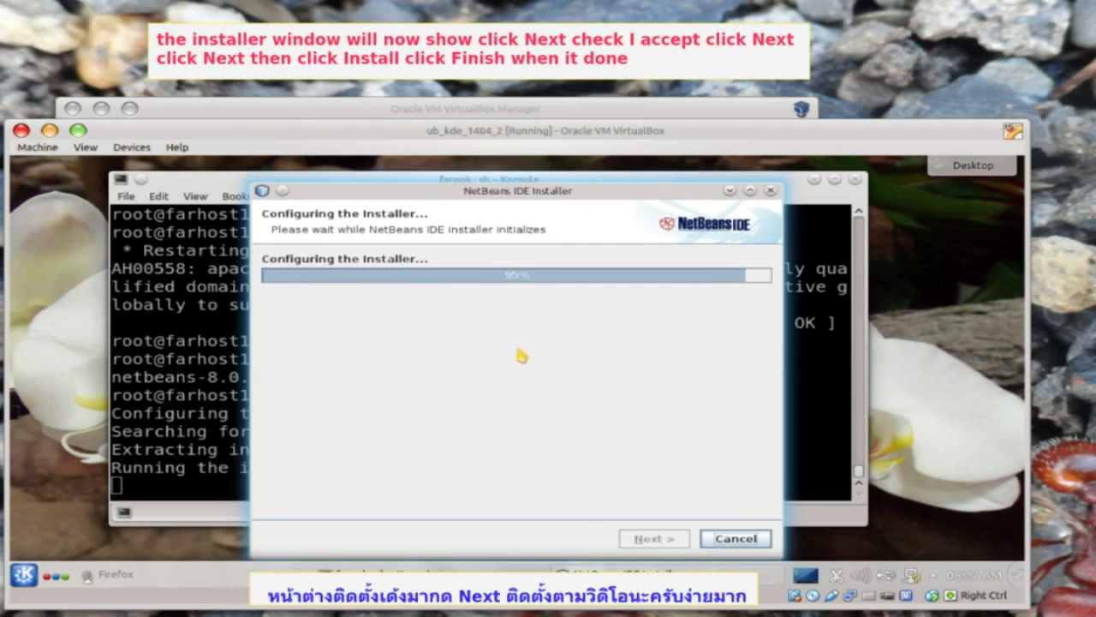
# - Step through the NetBeans 8.0.2 installer, accepting the licence, installing and finishing
pyautogui.click(658, 539)
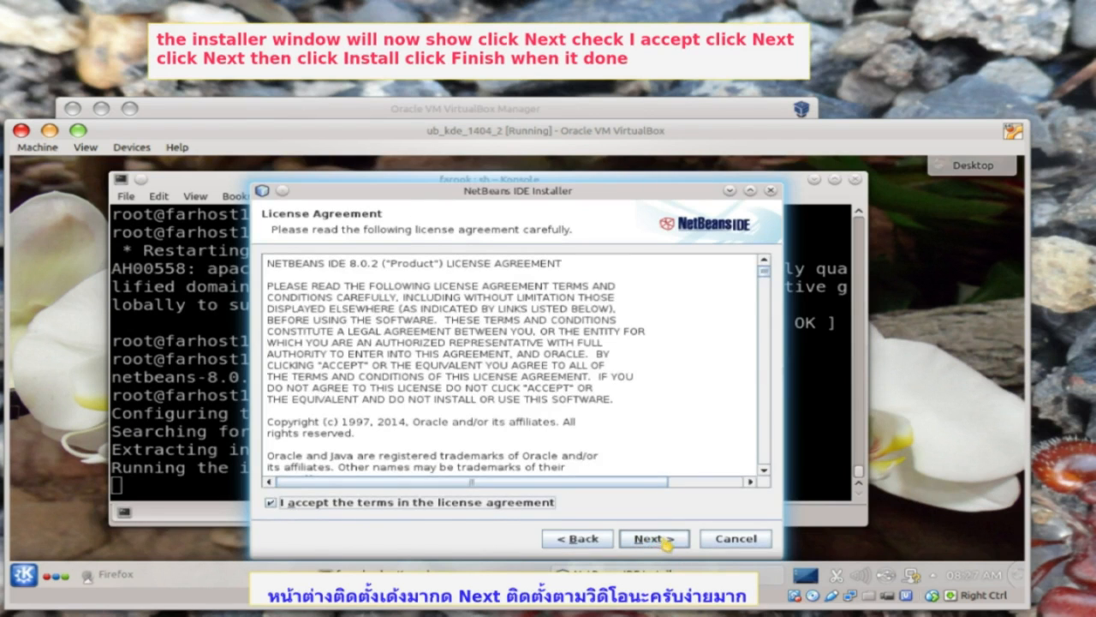
pyautogui.click(658, 539)
pyautogui.click(656, 539)
pyautogui.click(655, 541)
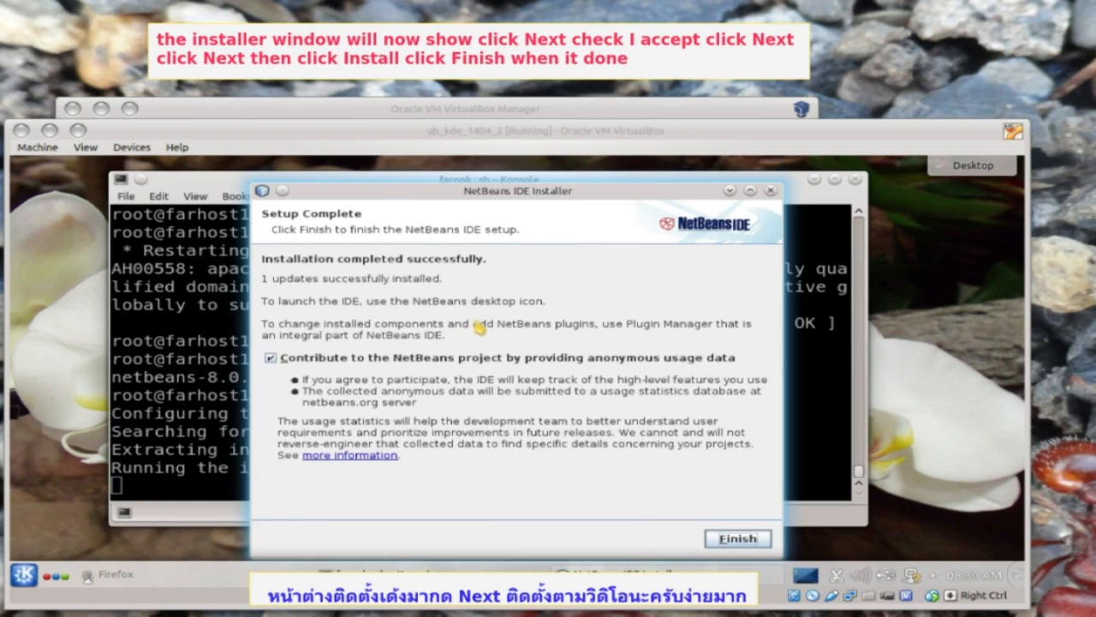
pyautogui.click(738, 538)
pyautogui.moveTo(165, 268); pyautogui.dragTo(196, 269)
# - In /etc/apache2, list the config files and open apache2.conf in vi
pyautogui.click(218, 268)
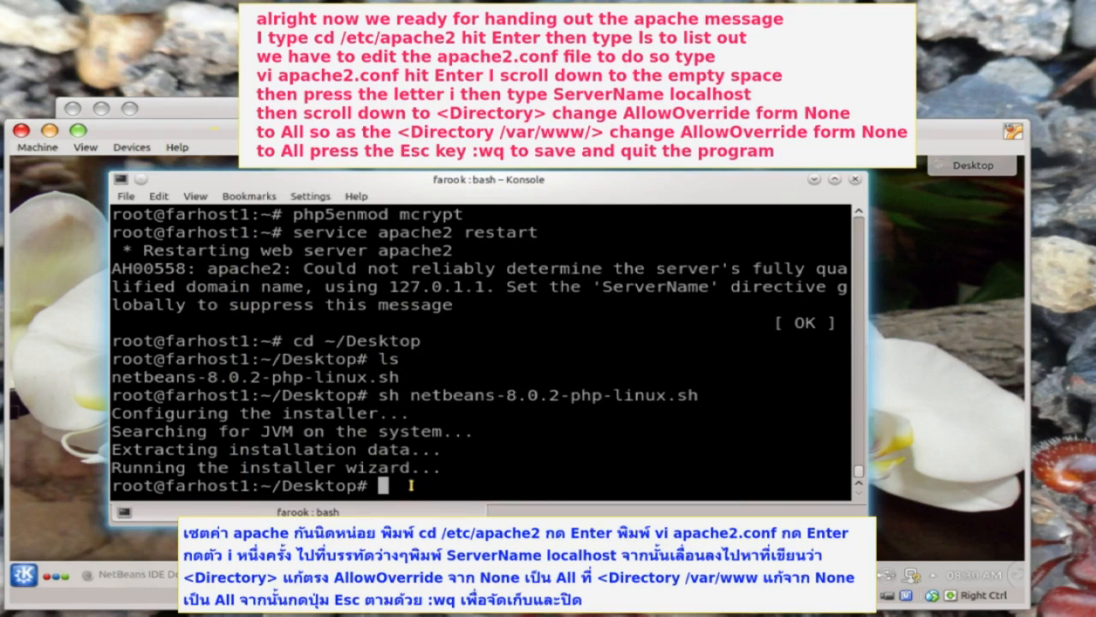
pyautogui.write('cd /etc/apache2')
pyautogui.press('Return')
pyautogui.write('ls')
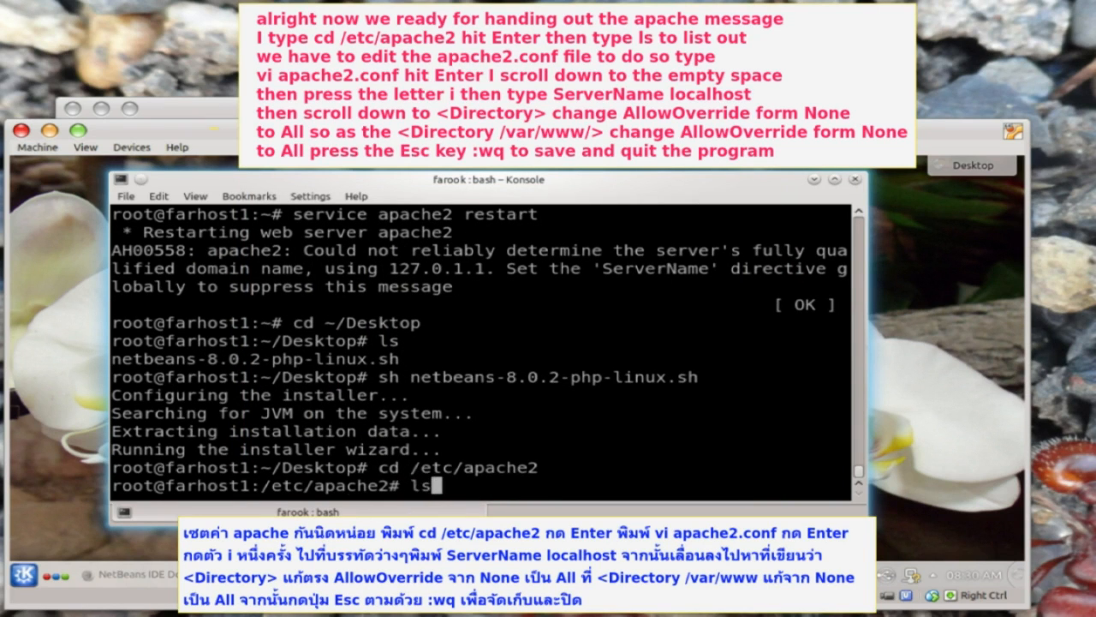
pyautogui.press('Return')
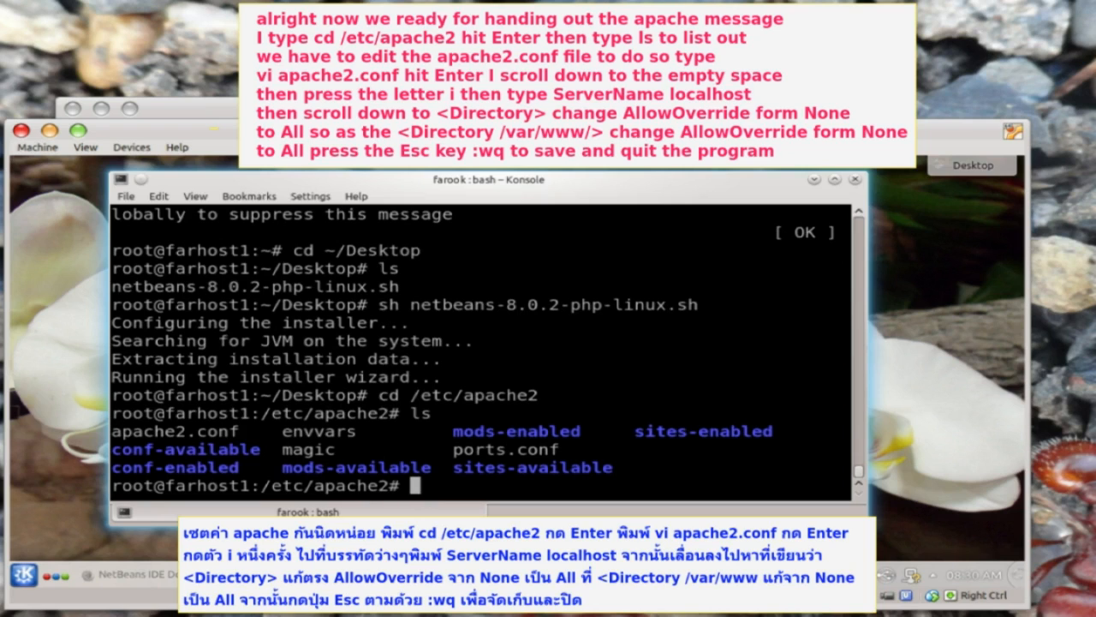
pyautogui.moveTo(240, 431); pyautogui.dragTo(162, 421)
pyautogui.click(171, 430)
pyautogui.write('vi apache2.conf')
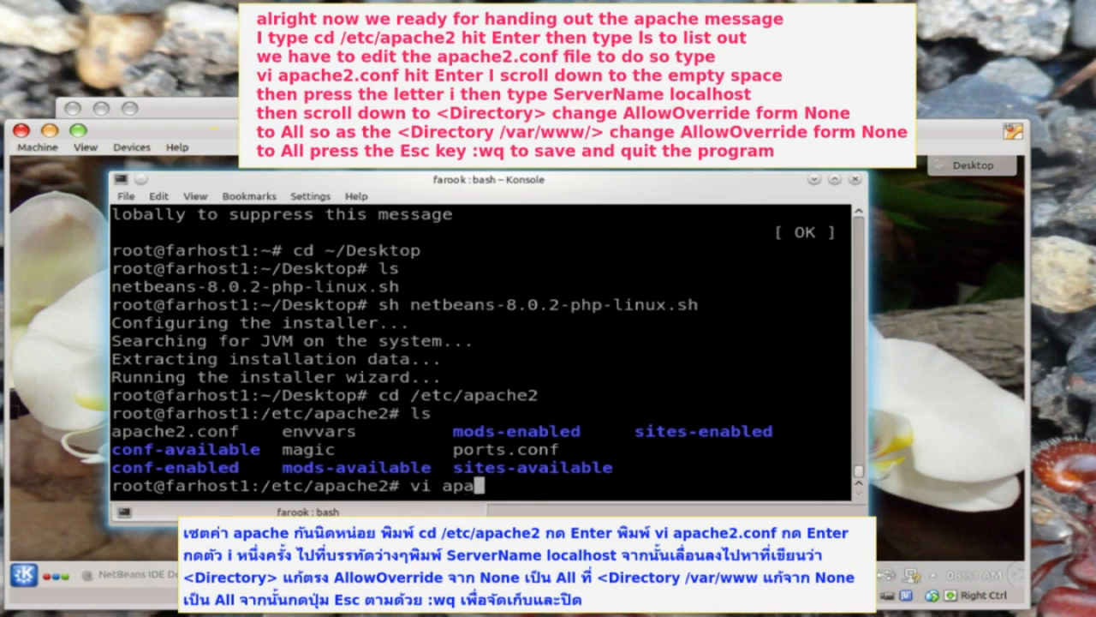
pyautogui.press('Return')
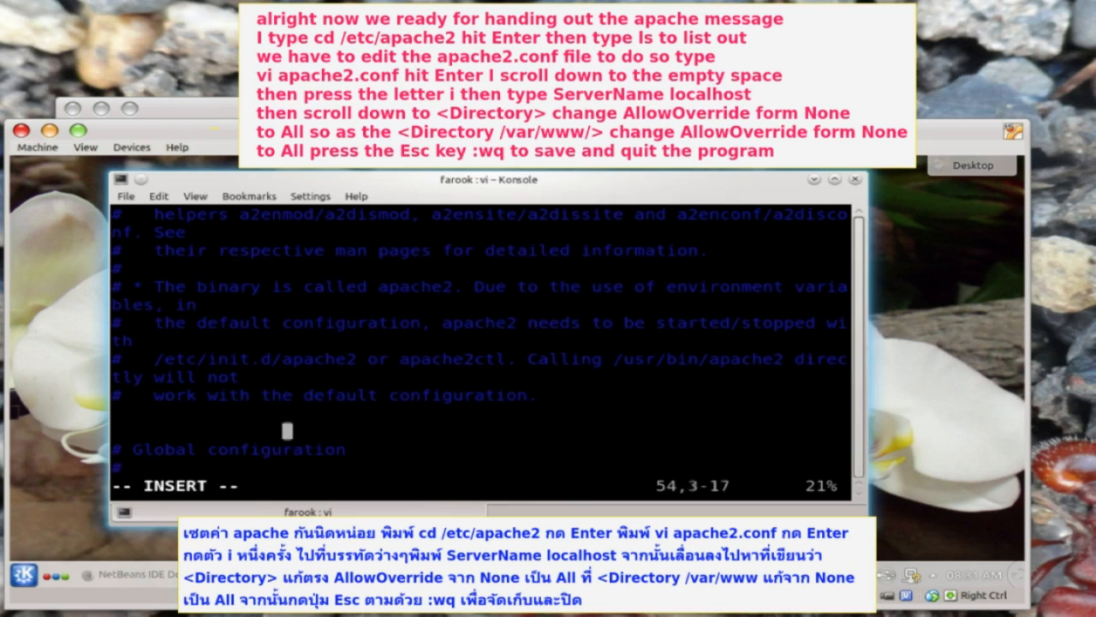
# - Add 'ServerName localhost' and change the root directory's AllowOverride None to All
pyautogui.write('ServerName')
pyautogui.press('Tab')
pyautogui.write('localhost')
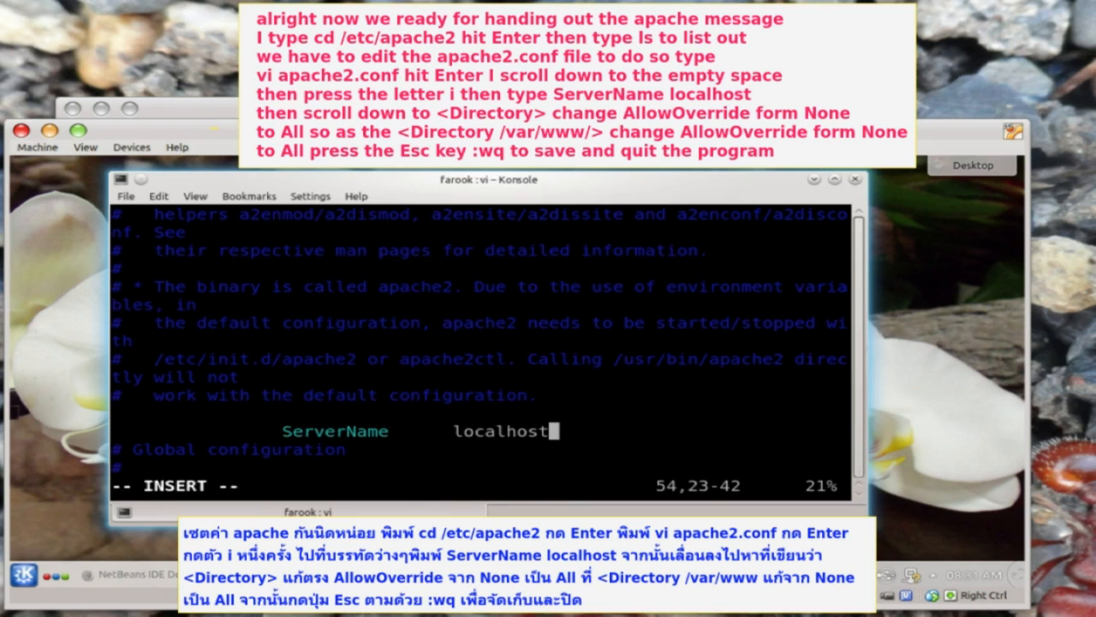
pyautogui.press('Down')
pyautogui.press('Down')
pyautogui.press('Down')
pyautogui.press('Down')
pyautogui.press('Down')
pyautogui.press('Down')
pyautogui.press('Down')
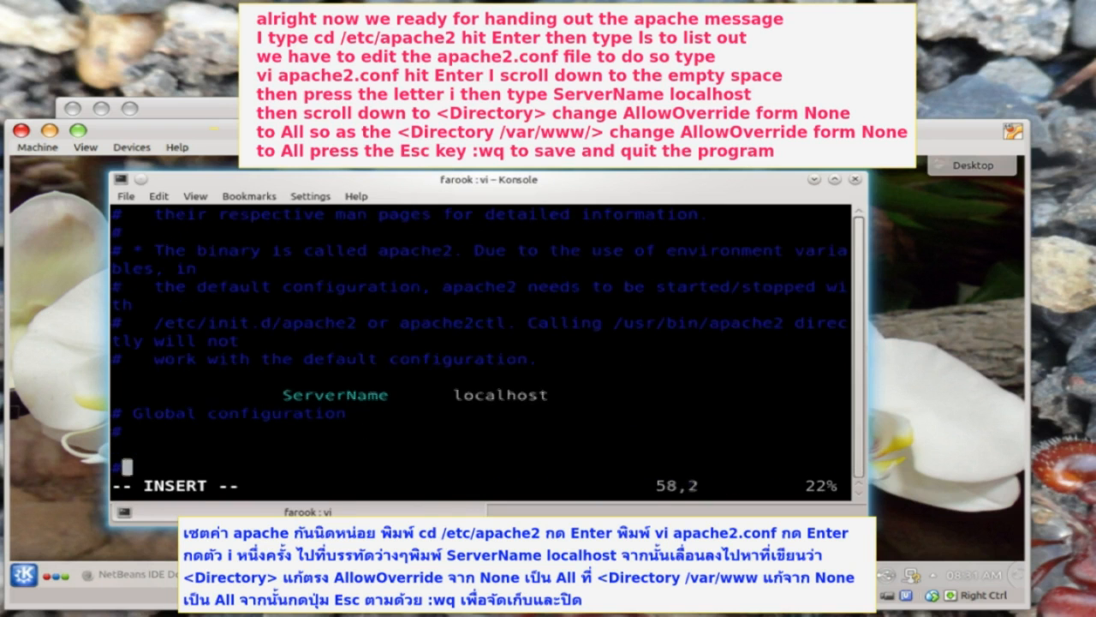
pyautogui.press('Down')
pyautogui.press('Down')
pyautogui.press('Down')
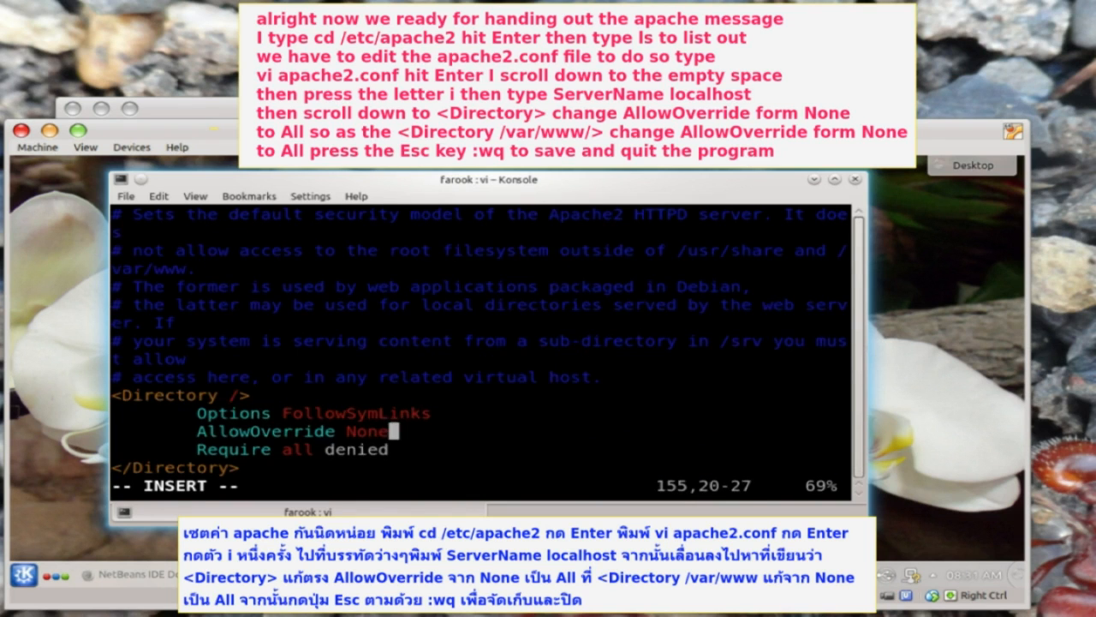
pyautogui.press('BackSpace')
pyautogui.press('BackSpace')
pyautogui.press('BackSpace')
pyautogui.press('BackSpace')
pyautogui.write('All')
# - Set AllowOverride All in the /var/www/ block and save with :wq
pyautogui.press('Down')
pyautogui.press('Down')
pyautogui.press('Down')
pyautogui.press('Down')
pyautogui.press('Down')
pyautogui.press('Down')
pyautogui.press('Down')
pyautogui.press('Down')
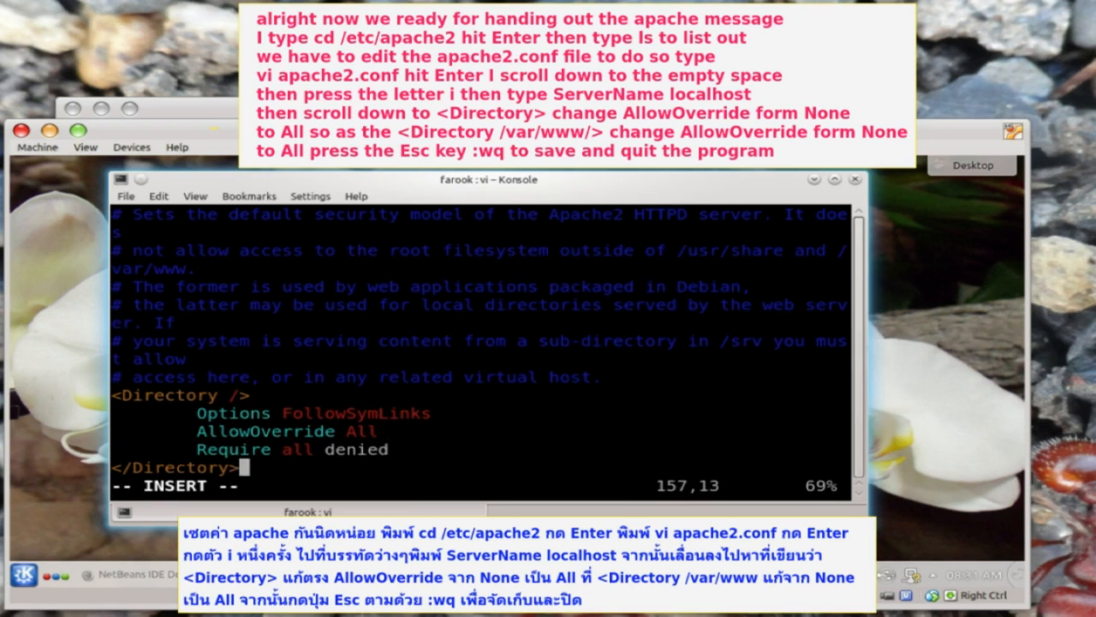
pyautogui.press('Down')
pyautogui.press('End')
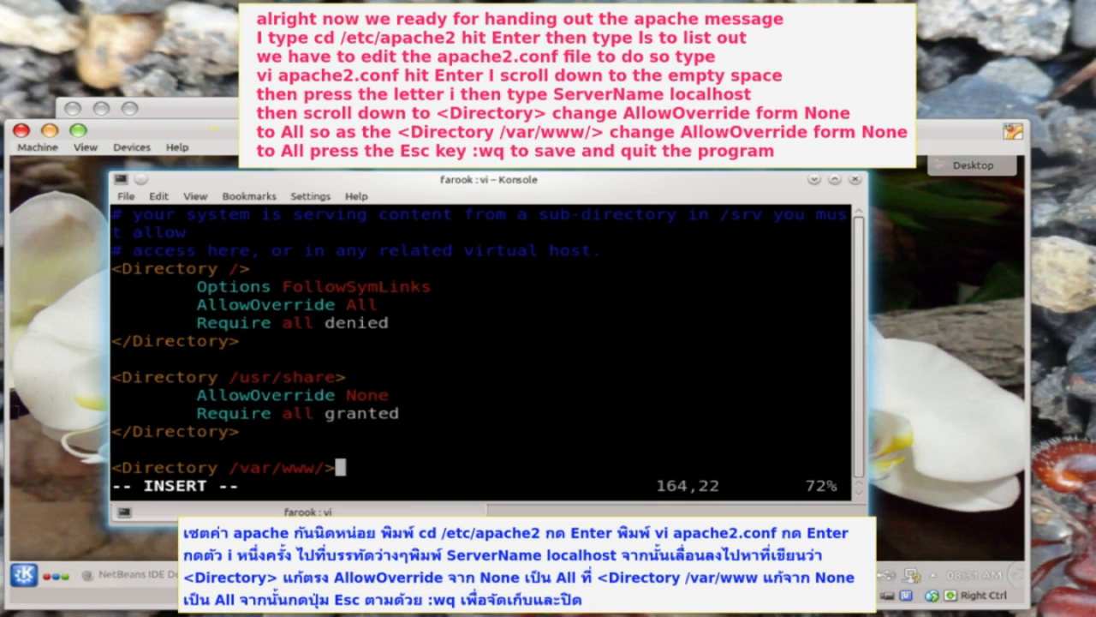
pyautogui.press('Down')
pyautogui.press('Down')
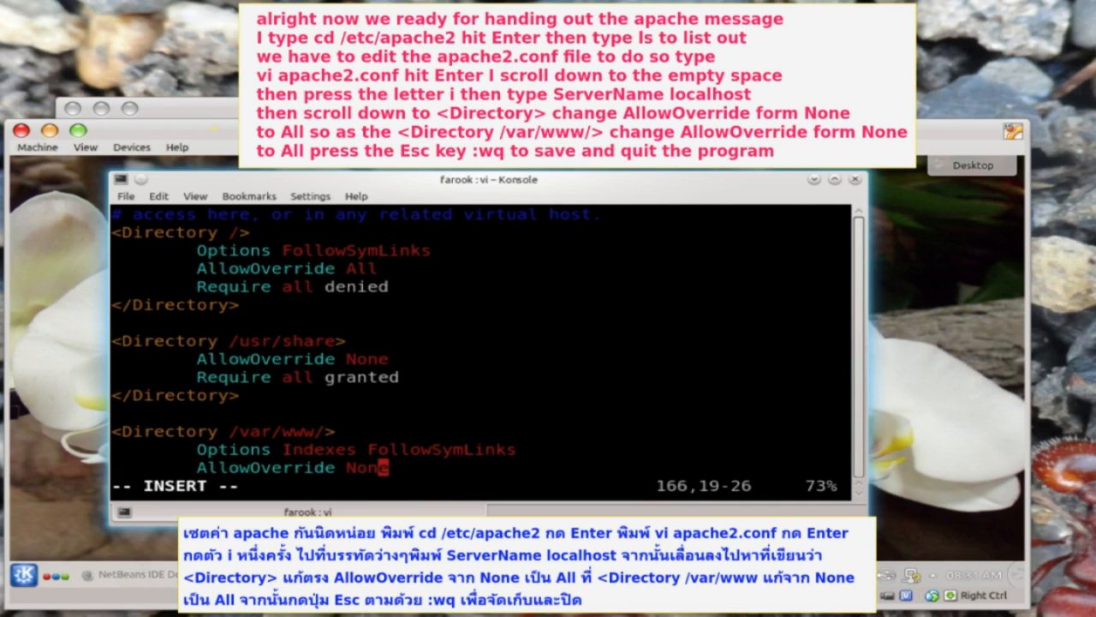
pyautogui.press('Right')
pyautogui.press('BackSpace')
pyautogui.press('BackSpace')
pyautogui.press('BackSpace')
pyautogui.press('BackSpace')
pyautogui.write('All')
pyautogui.press('Down')
pyautogui.press('Down')
pyautogui.press('Down')
pyautogui.press('Up')
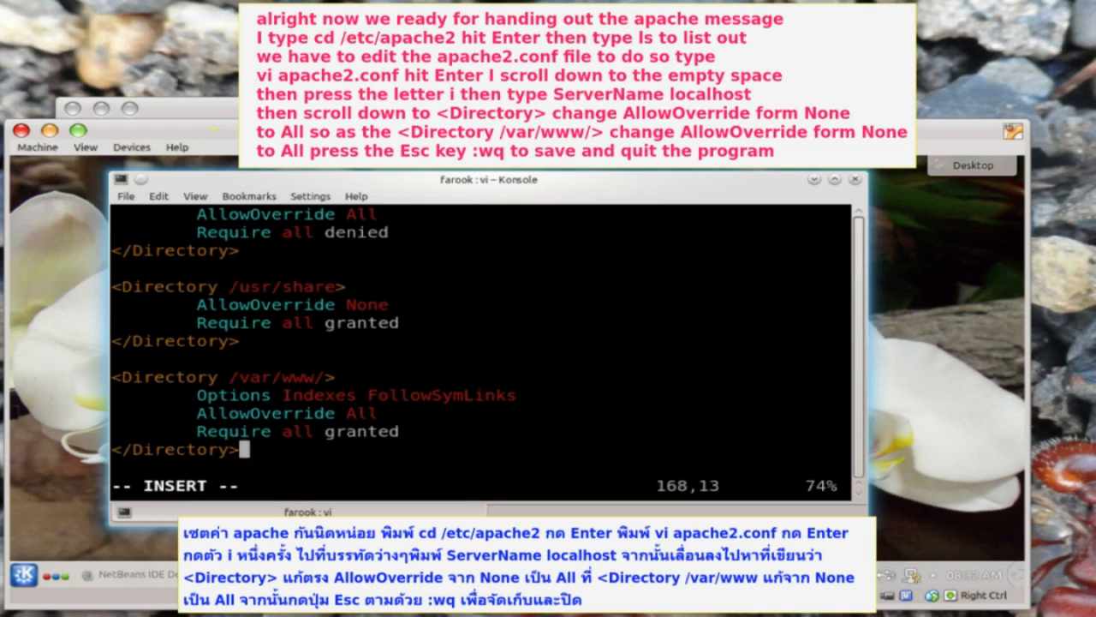
pyautogui.press('Escape')
pyautogui.write(':wq')
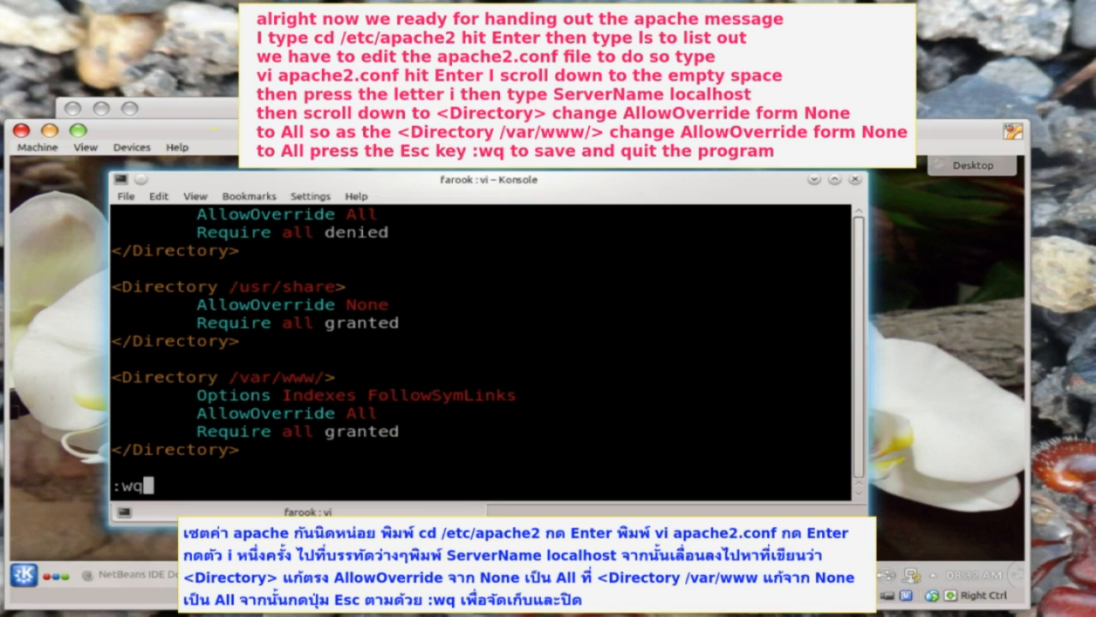
pyautogui.press('Return')
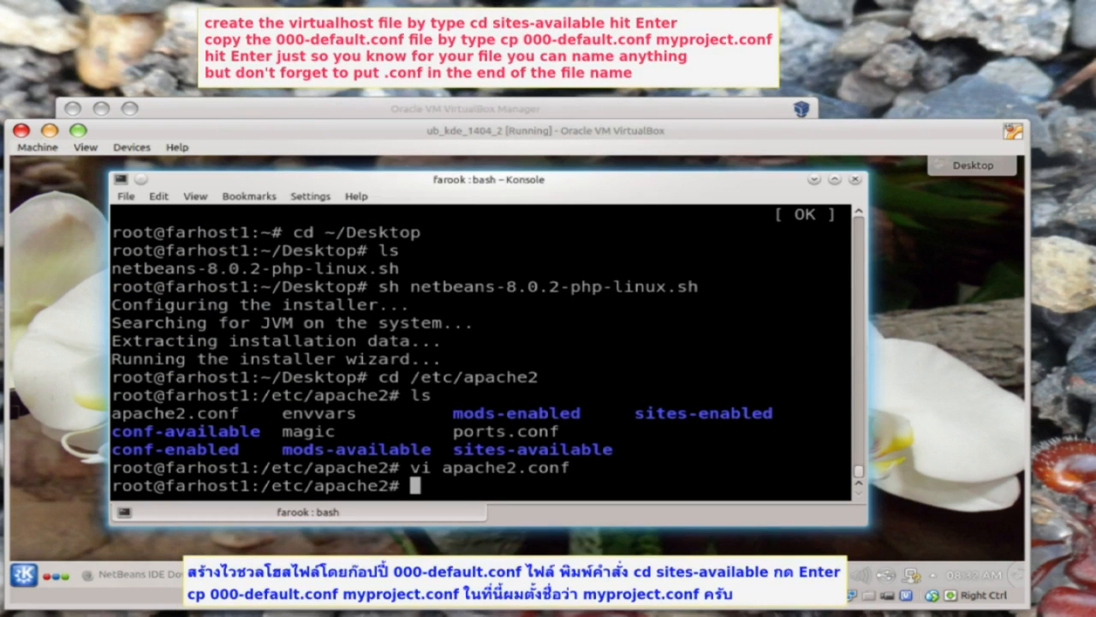
# - In sites-available, copy 000-default.conf to myproject.conf and confirm it exists
pyautogui.write('cd sites-a')
pyautogui.press('Tab')
pyautogui.press('Return')
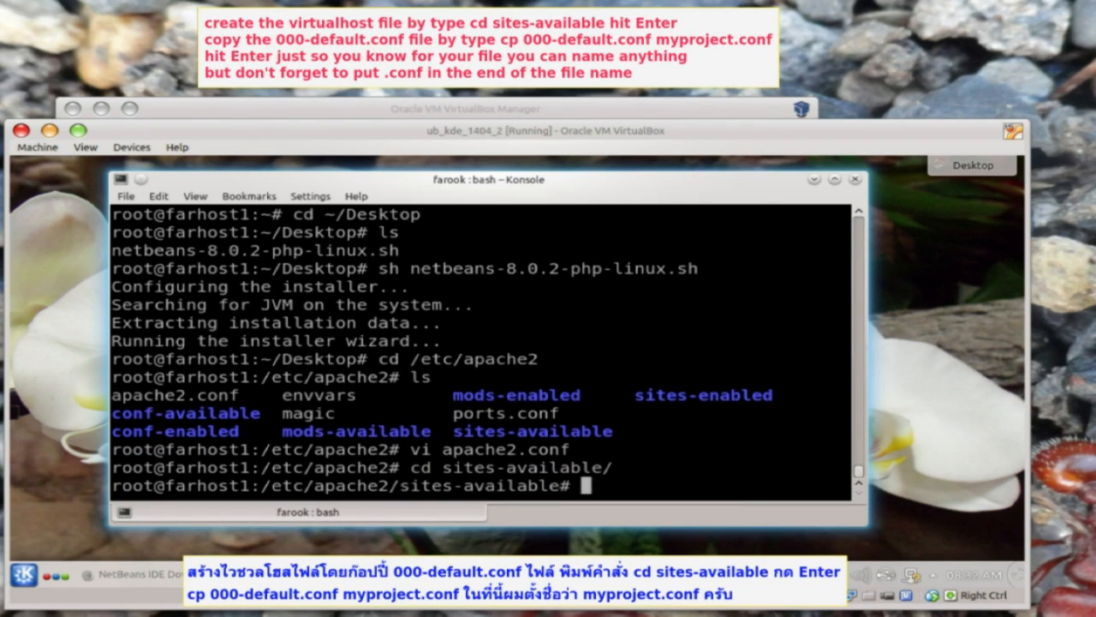
pyautogui.write('ls')
pyautogui.press('Return')
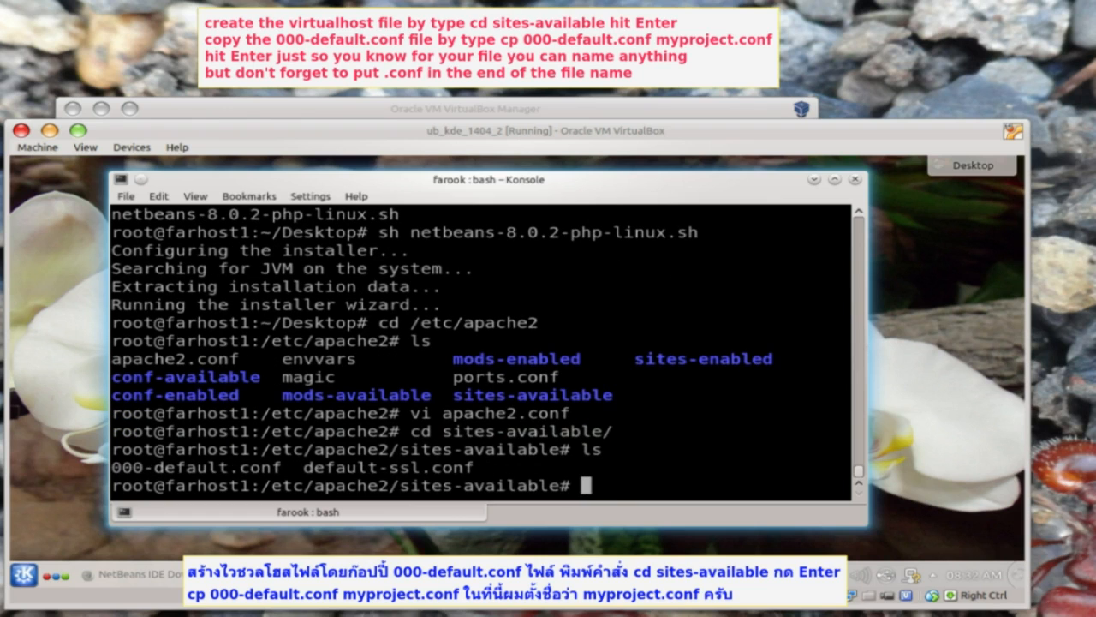
pyautogui.write('cp 000-default.conf  myproject.conf')
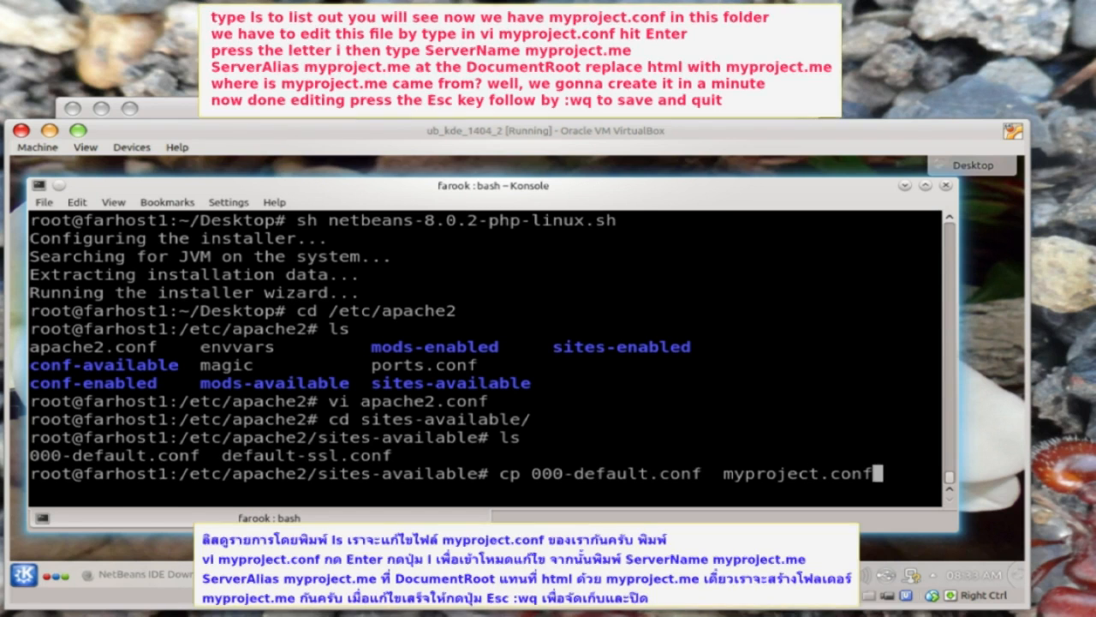
pyautogui.press('Return')
pyautogui.write('ls')
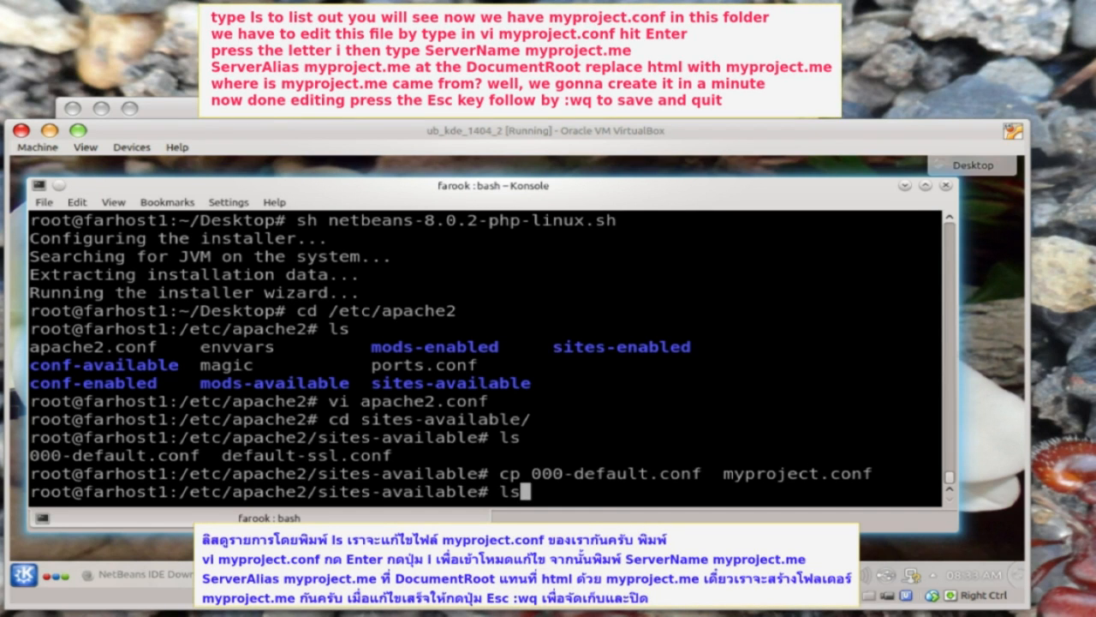
pyautogui.press('Return')
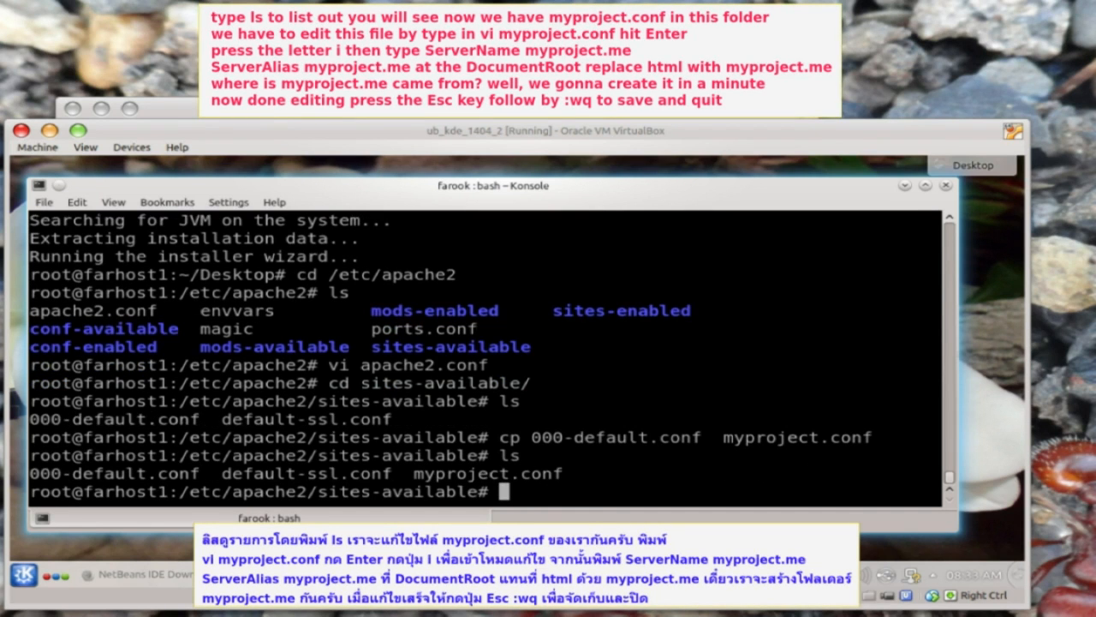
# - Open myproject.conf in vi and add ServerName and ServerAlias myproject.me
pyautogui.write('vi myproject.conf')
pyautogui.press('Return')
pyautogui.press('Down')
pyautogui.press('Down')
pyautogui.press('Down')
pyautogui.press('Down')
pyautogui.press('Down')
pyautogui.press('Down')
pyautogui.press('Down')
pyautogui.press('Down')
pyautogui.press('Down')
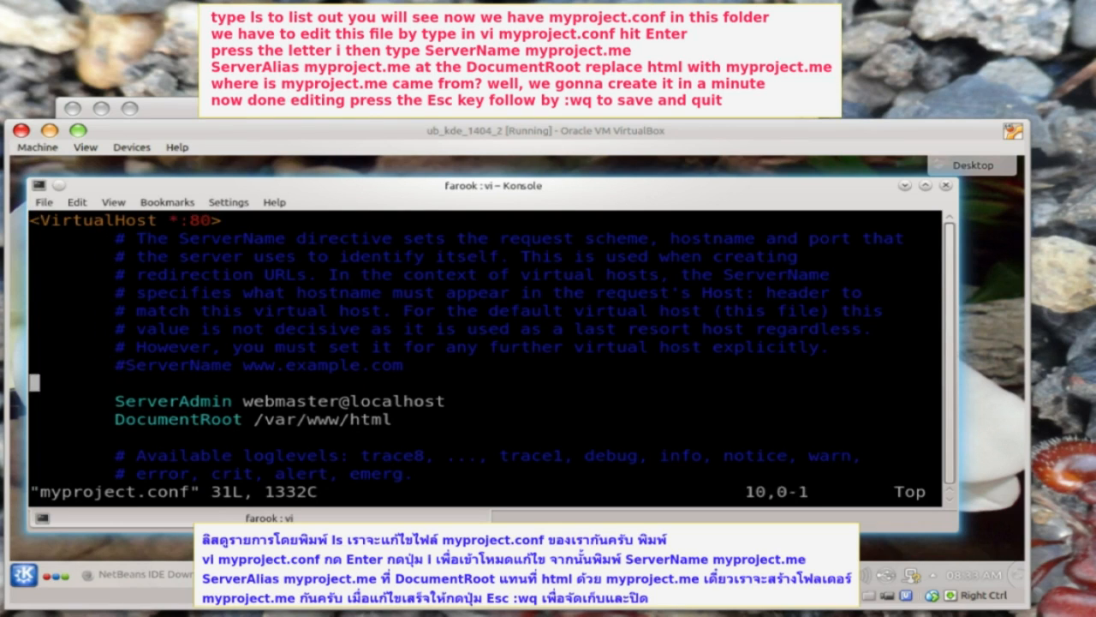
pyautogui.press('i')
pyautogui.press('Tab')
pyautogui.write('ServerName')
pyautogui.press('Tab')
pyautogui.write('myproject.me')
pyautogui.press('Return')
pyautogui.press('Tab')
pyautogui.write('ServerAlias')
pyautogui.press('Tab')
pyautogui.write('myproject.me')
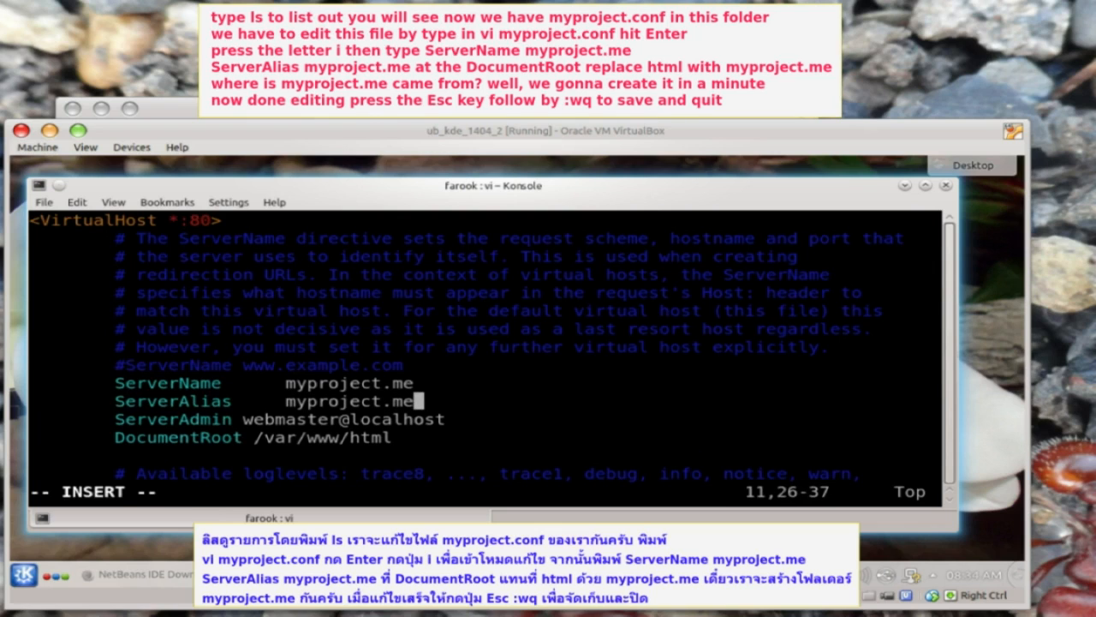
# - Change DocumentRoot to /var/www/myproject.me and save with :wq
pyautogui.press('Down')
pyautogui.press('Down')
pyautogui.press('BackSpace')
pyautogui.press('BackSpace')
pyautogui.press('BackSpace')
pyautogui.press('BackSpace')
pyautogui.write('myproject.me')
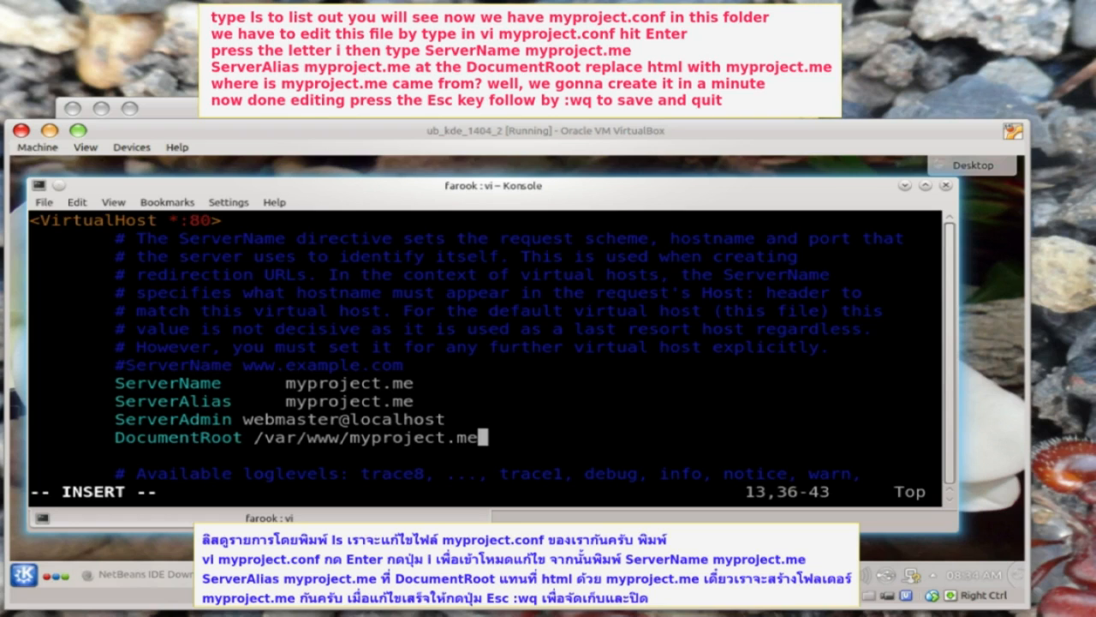
pyautogui.press('Escape')
pyautogui.write(':')
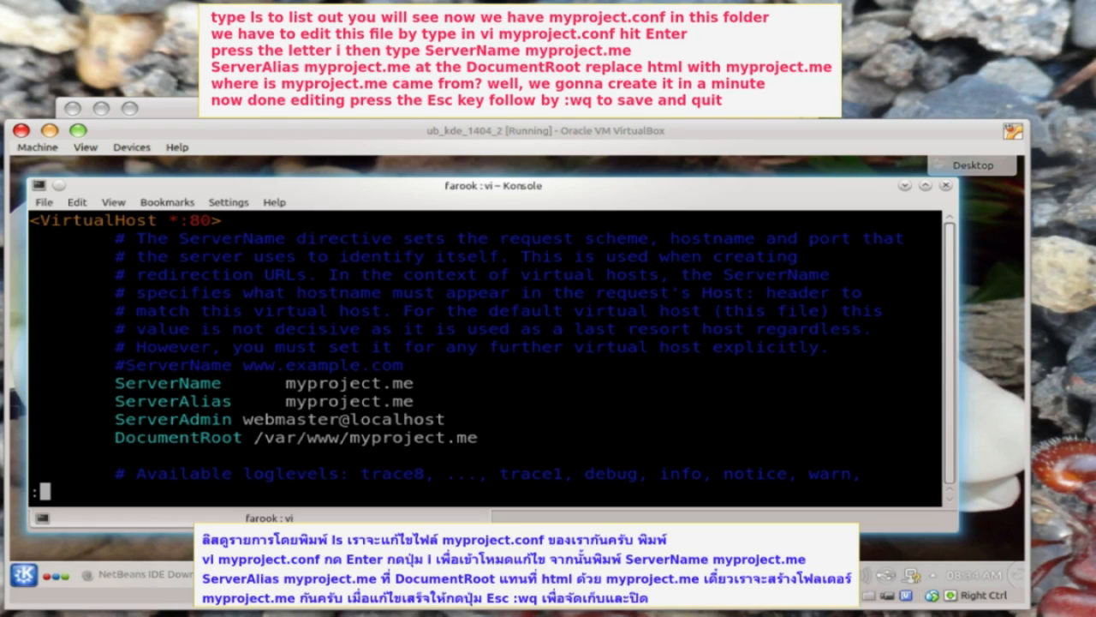
pyautogui.write('wq')
pyautogui.press('Return')
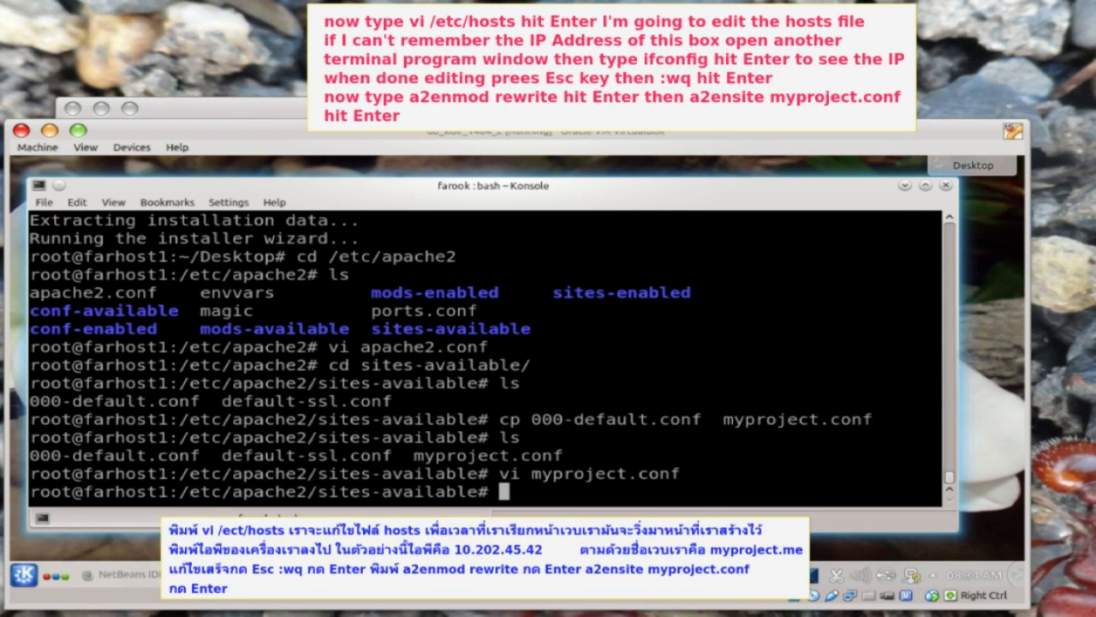
# - Open /etc/hosts in vi and start a new line below the farhost1 entry
pyautogui.write('vi /etc/hosts')
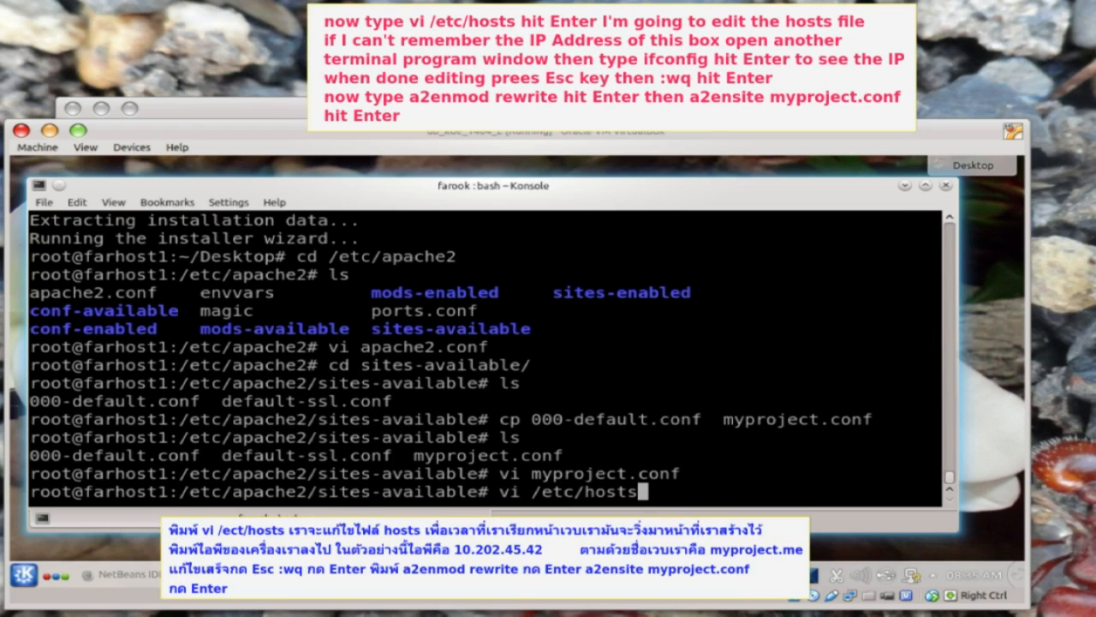
pyautogui.press('Return')
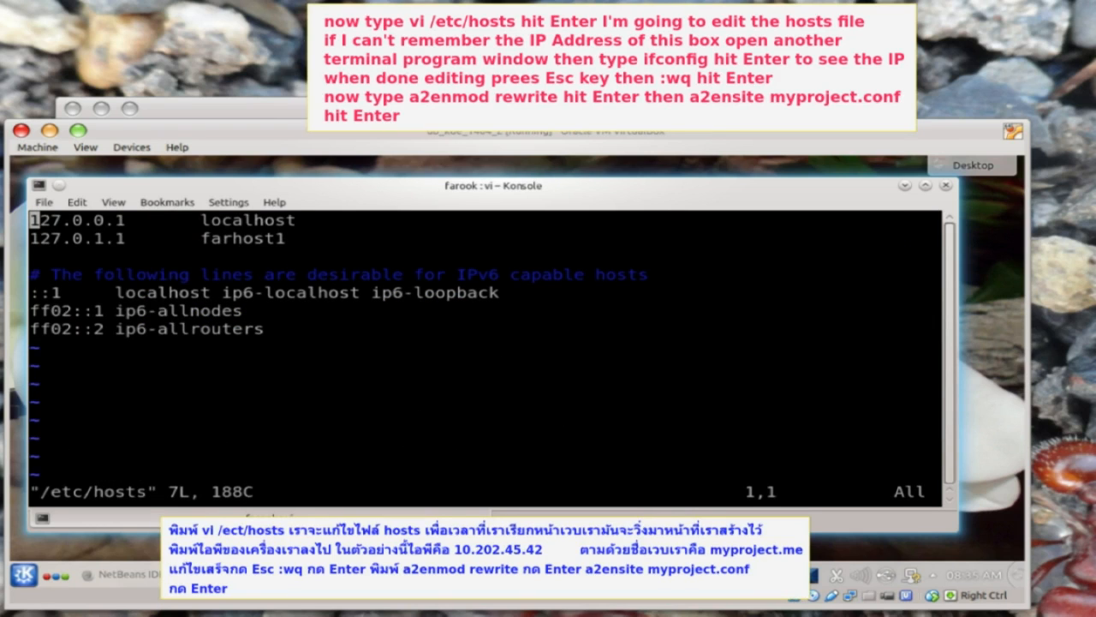
pyautogui.press('Down')
pyautogui.press('Right')
pyautogui.press('Right')
pyautogui.press('Right')
pyautogui.press('Right')
pyautogui.press('Right')
pyautogui.press('Right')
pyautogui.press('Right')
pyautogui.press('Right')
pyautogui.press('Right')
pyautogui.press('Right')
pyautogui.press('Right')
pyautogui.press('Right')
pyautogui.press('Right')
pyautogui.press('Right')
pyautogui.press('Right')
pyautogui.press('Right')
pyautogui.press('Right')
pyautogui.press('a')
pyautogui.press('Return')
# - Check the guest IP with ifconfig in a second terminal, then save the '10.202.45.42 myproject.me' entry
pyautogui.click(25, 576)
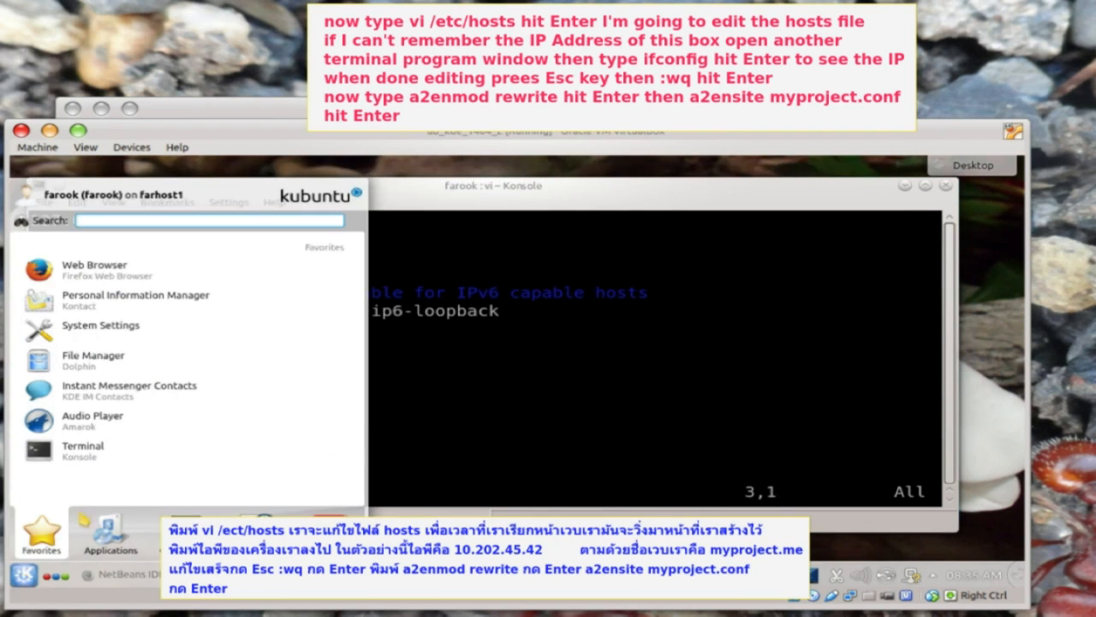
pyautogui.click(100, 471)
pyautogui.write('ifconfig')
pyautogui.press('Return')
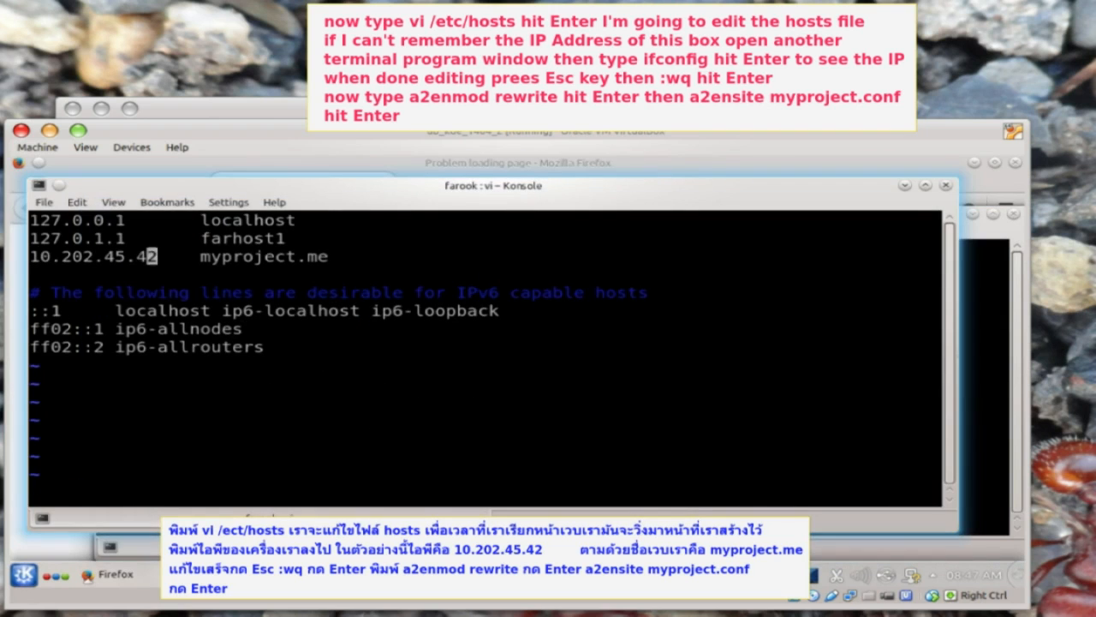
pyautogui.press('Escape')
pyautogui.write(':wq')
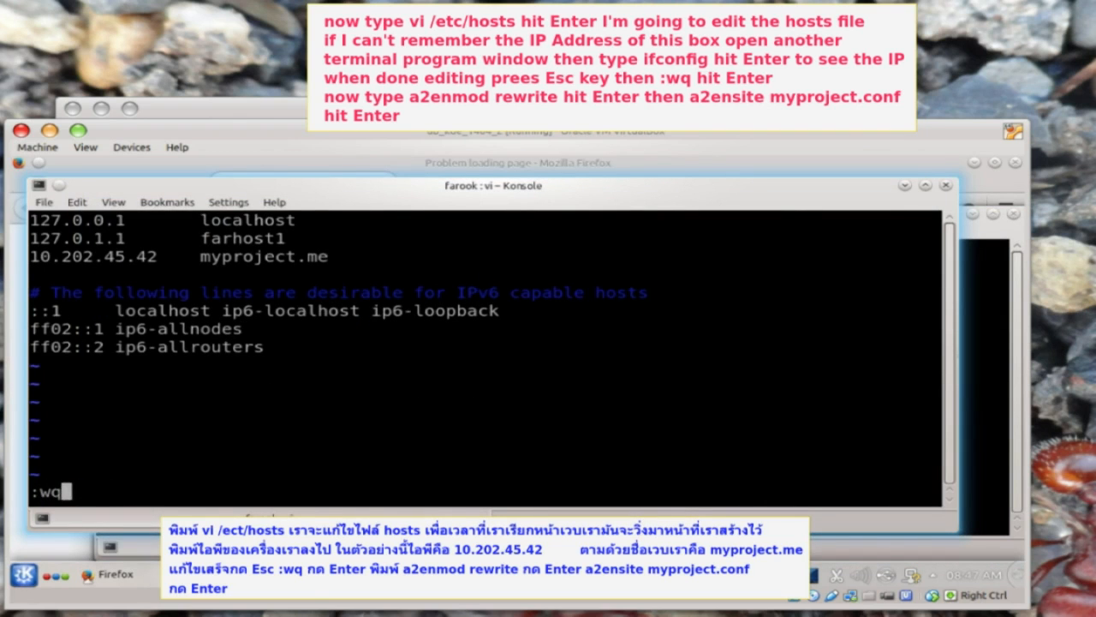
pyautogui.press('Return')
# - Enable the Apache rewrite module and the myproject.conf site with a2enmod and a2ensite
pyautogui.write('a')
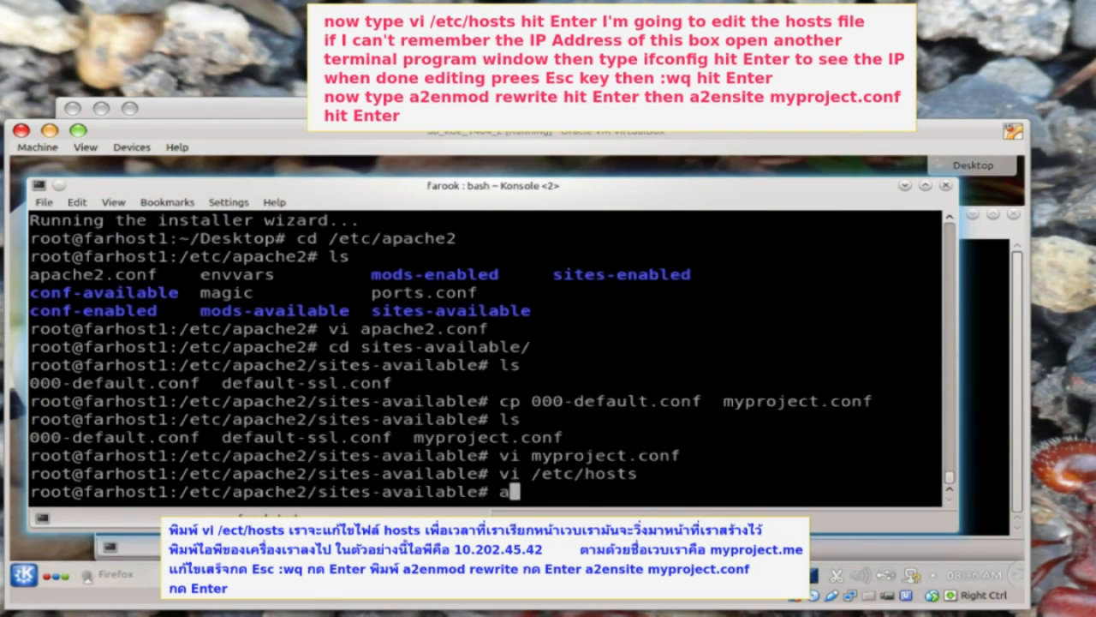
pyautogui.write('2enmod rewrite')
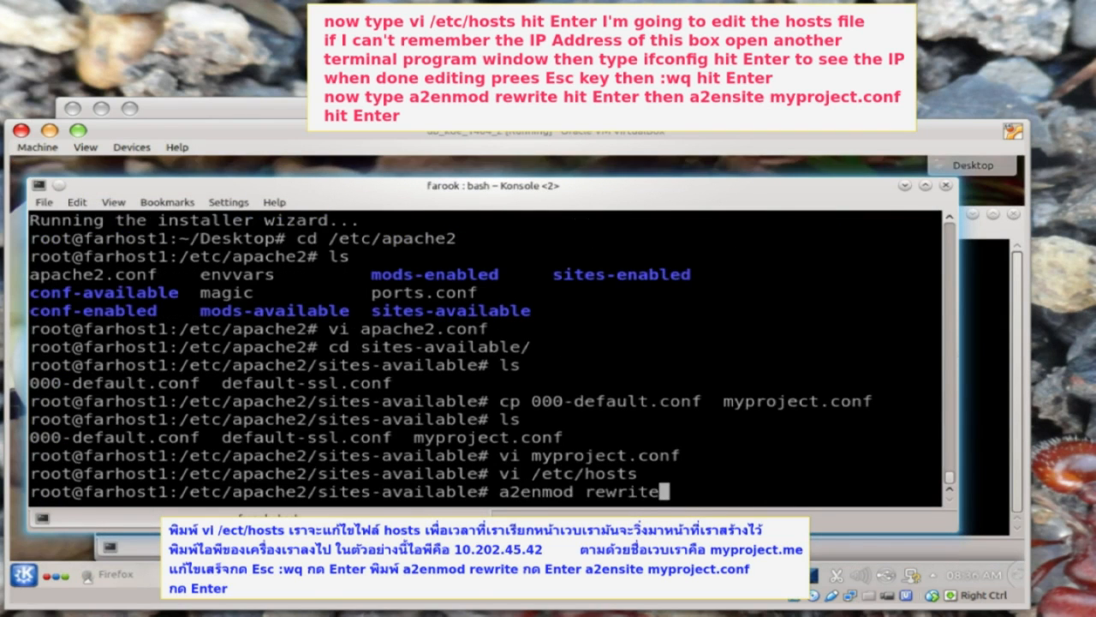
pyautogui.press('Return')
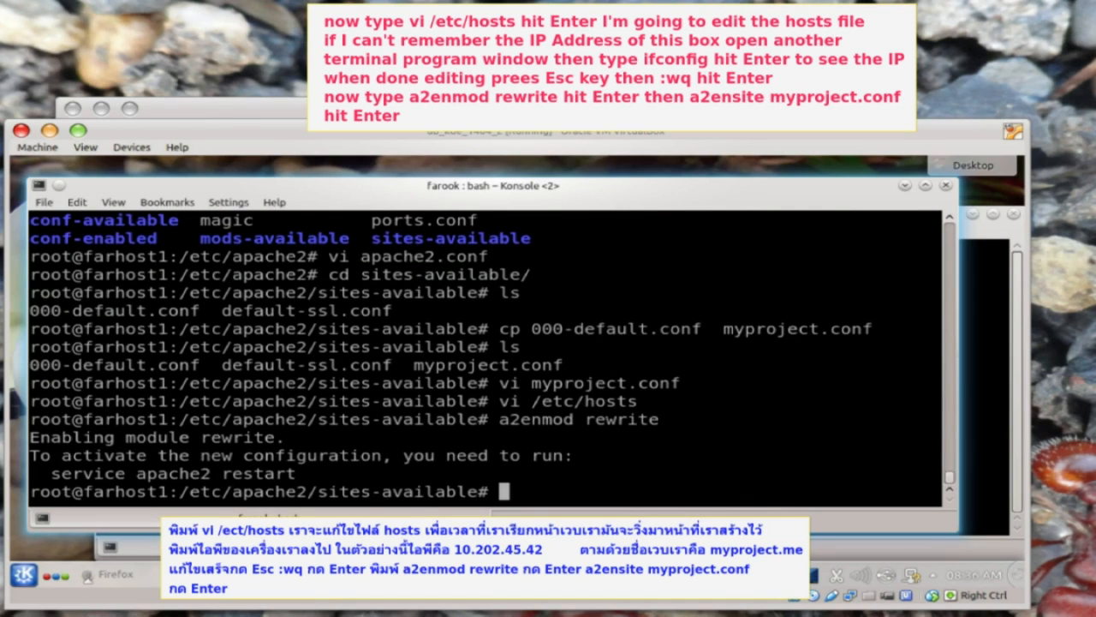
pyautogui.write('a2ensite myproject.conf')
pyautogui.press('Return')
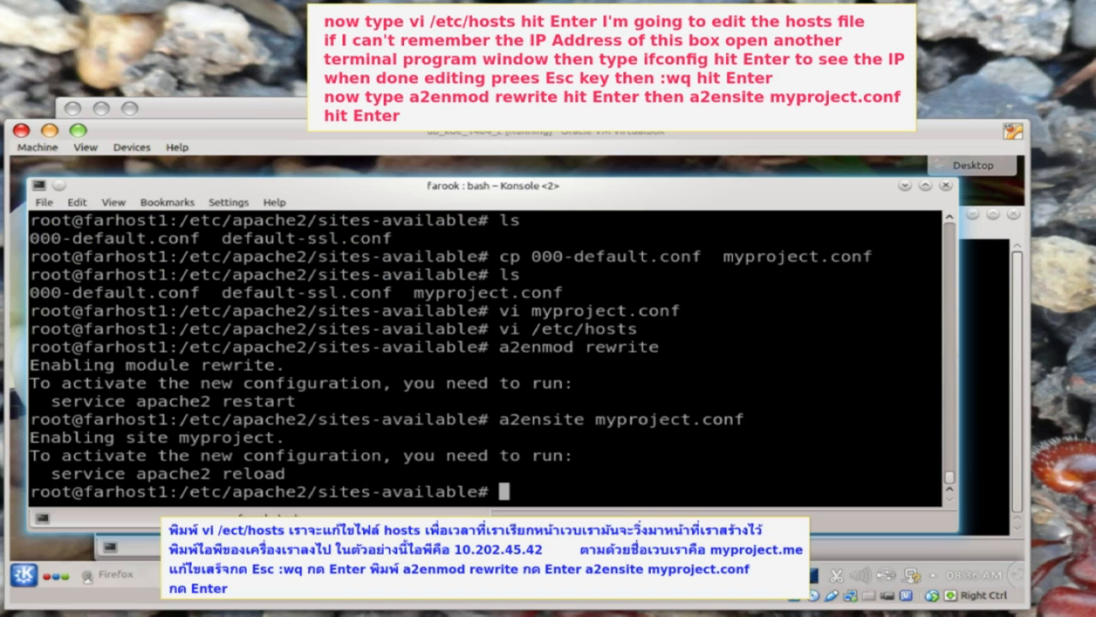
# - Create the myproject.me folder inside /var/www and confirm it is listed
pyautogui.write('s')
pyautogui.press('BackSpace')
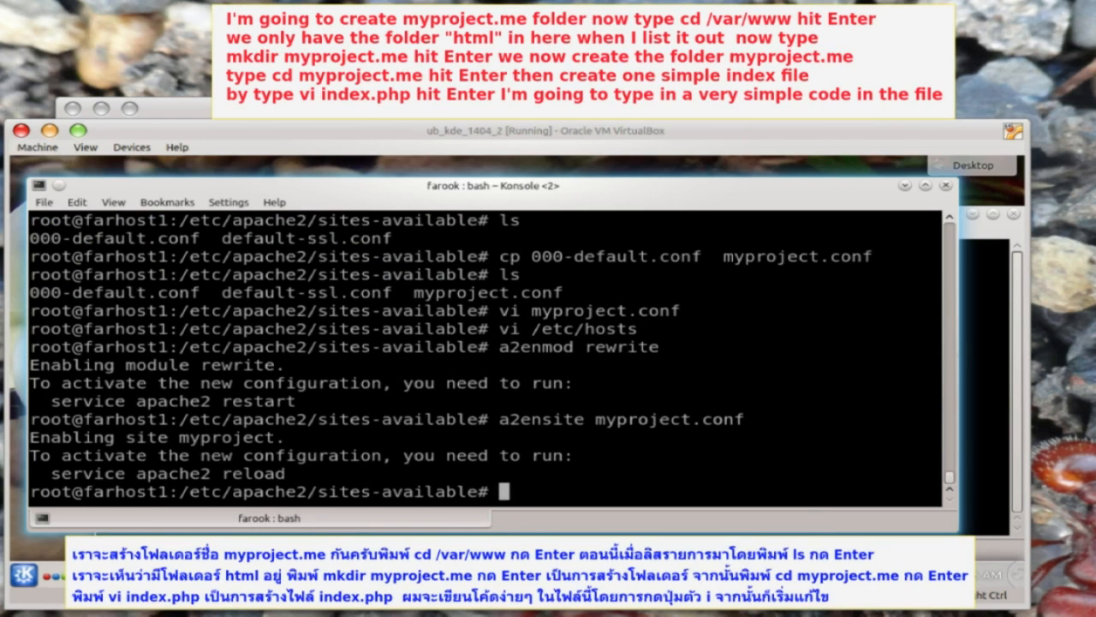
pyautogui.write('cd /var/www')
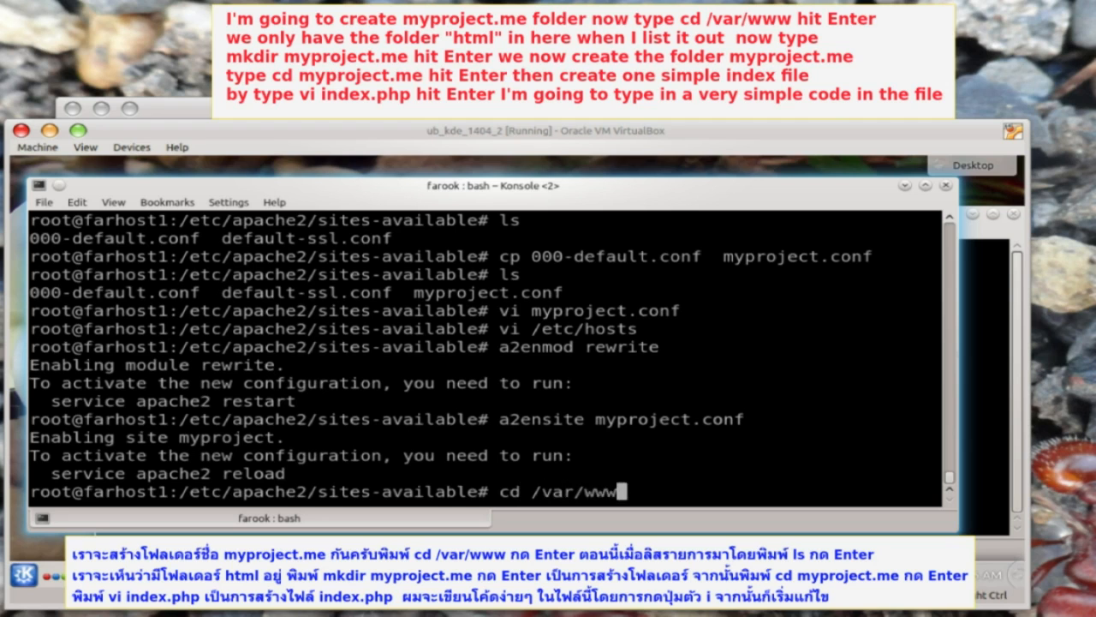
pyautogui.press('Return')
pyautogui.write('ls')
pyautogui.press('Return')
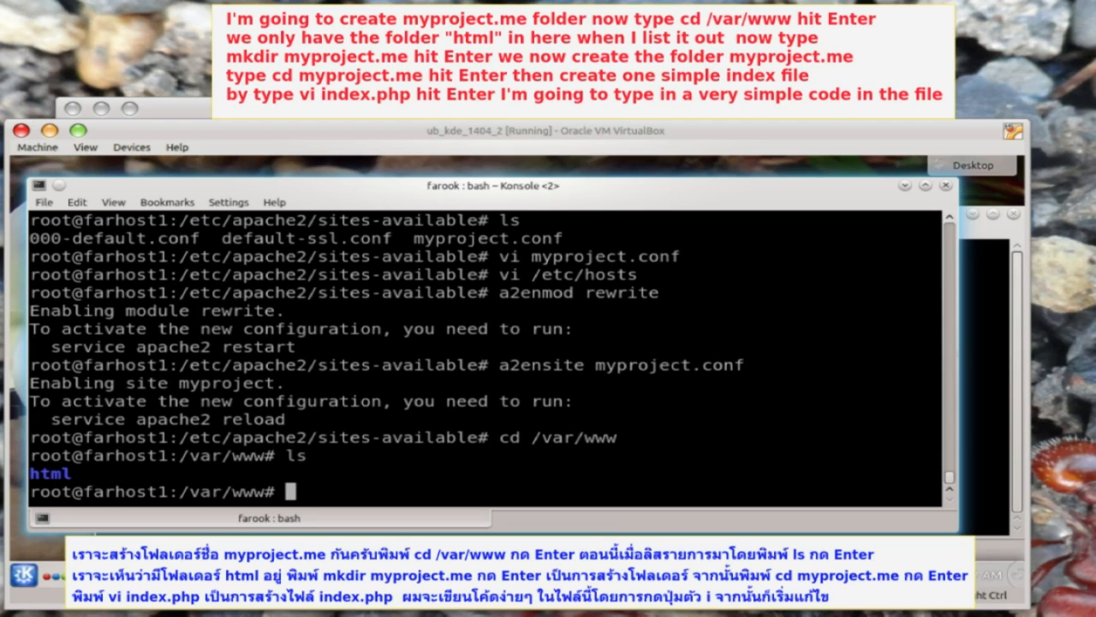
pyautogui.write('mkdir myproject.me')
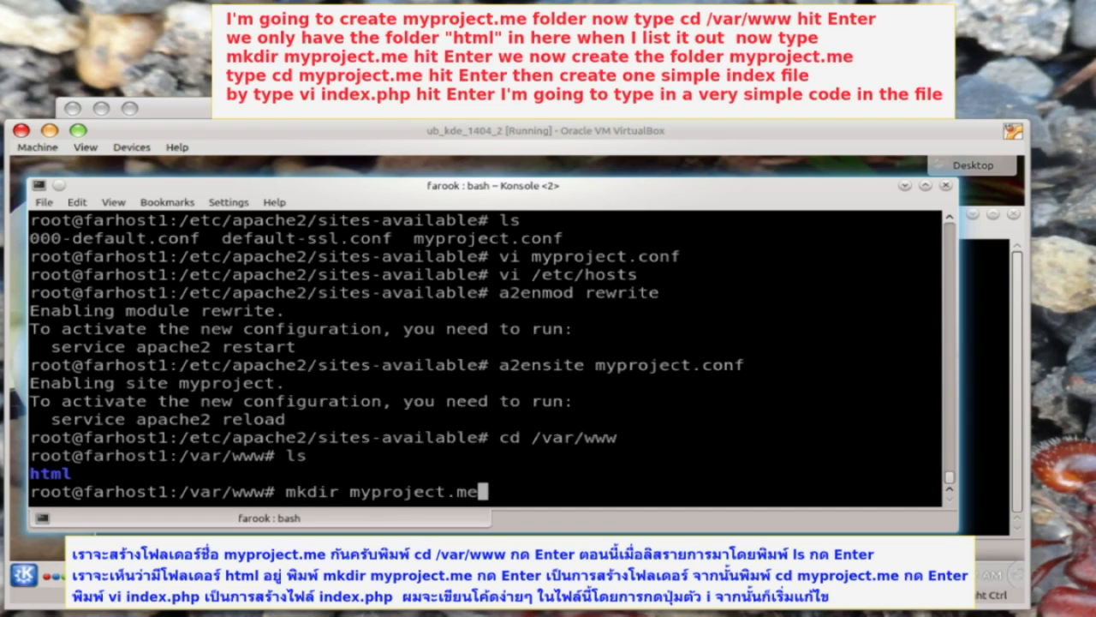
pyautogui.press('Return')
pyautogui.write('ls')
pyautogui.press('Return')
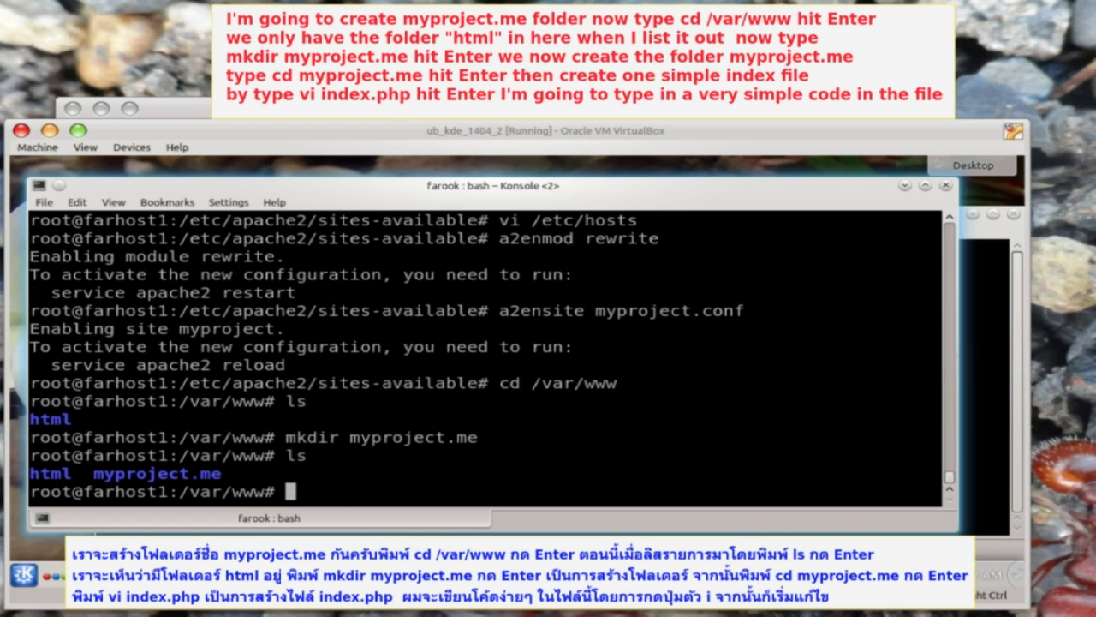
# - Enter the myproject.me folder and create index.php in vi
pyautogui.write('cd my')
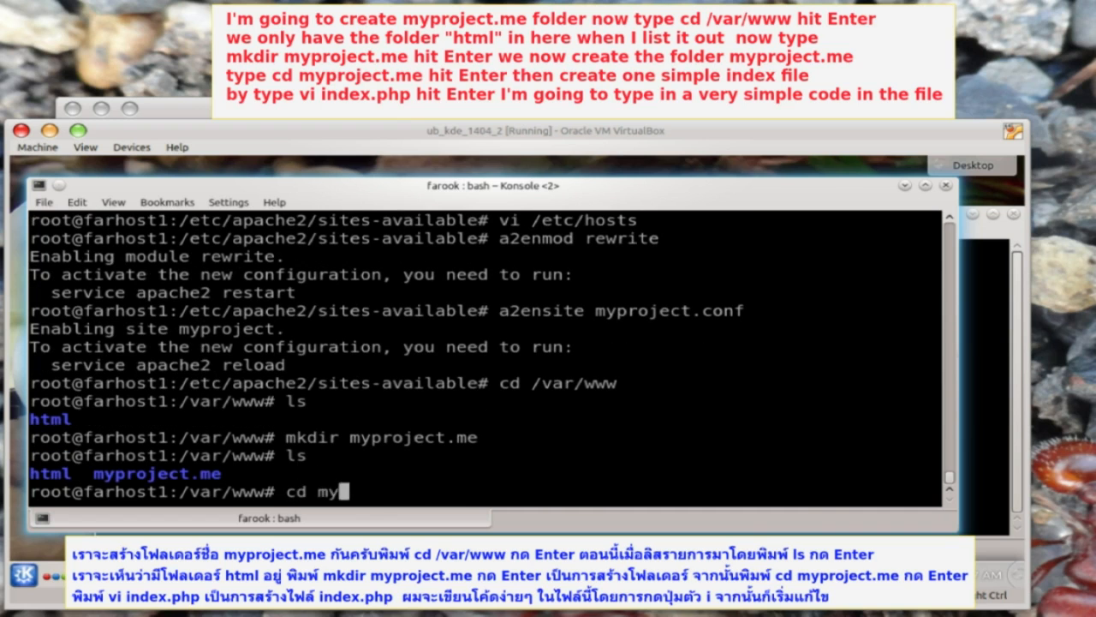
pyautogui.press('Tab')
pyautogui.press('Return')
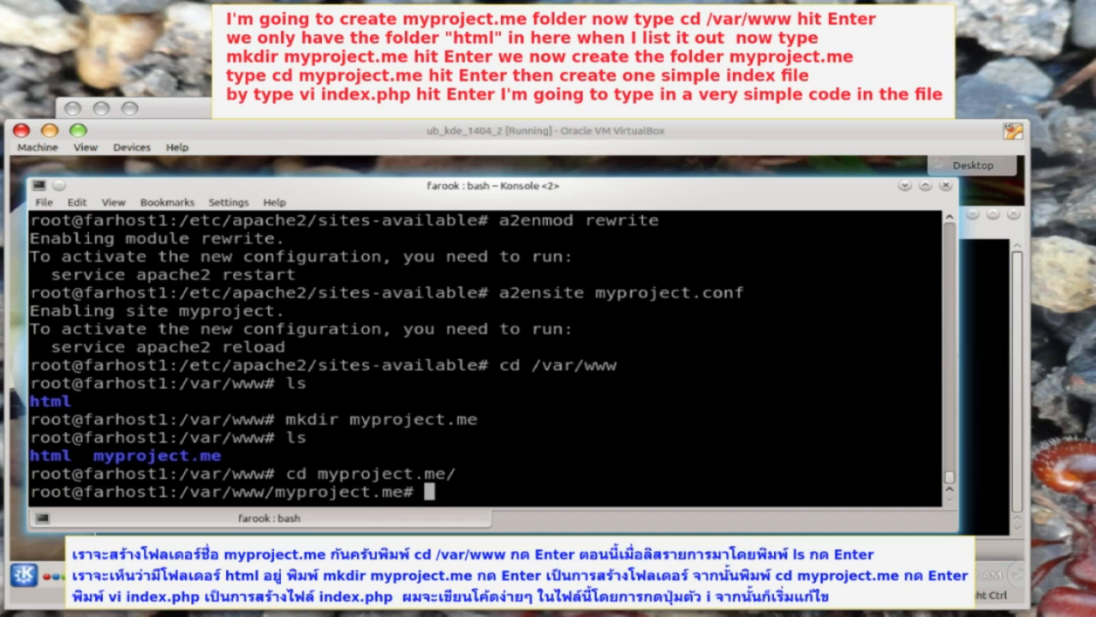
pyautogui.write('vi index')
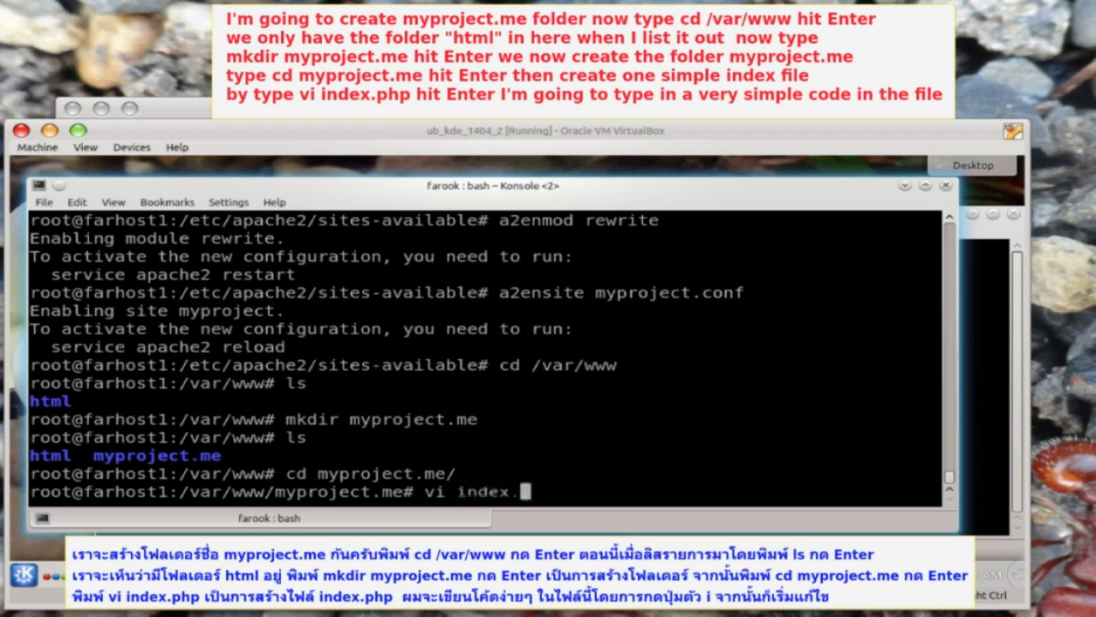
pyautogui.write('.php')
pyautogui.press('Return')
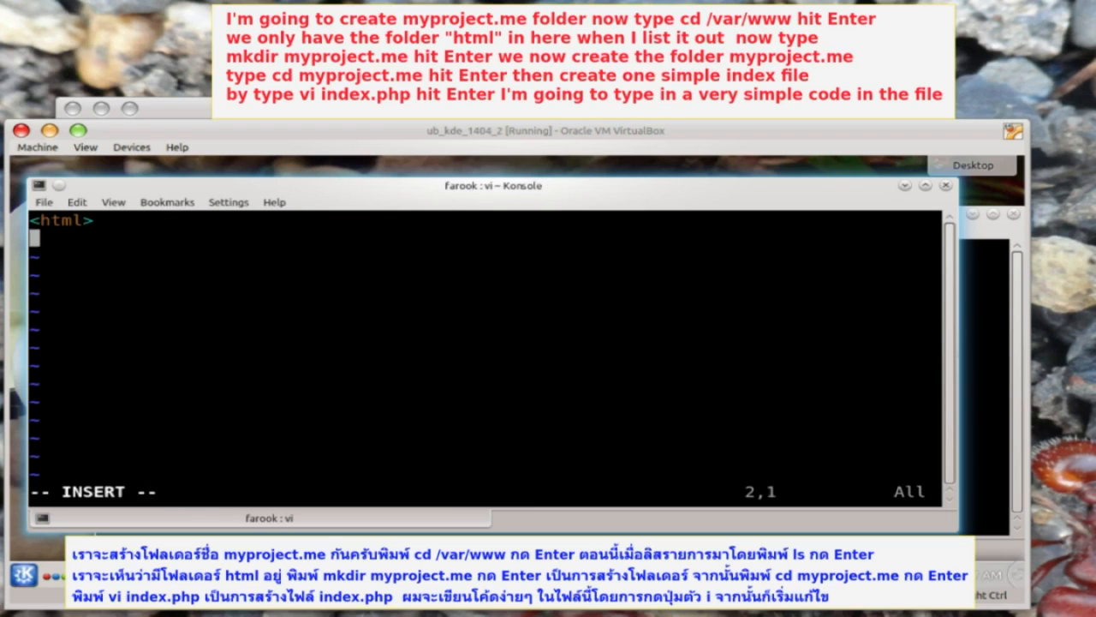
# - Write the HTML head with the UTF-8 meta tag and closing </html> into index.php and save it
pyautogui.write('<head>')
pyautogui.press('Return')
pyautogui.write('<meta http-equiv="Content-Type" content="text/html;charset=UTF-8" />')
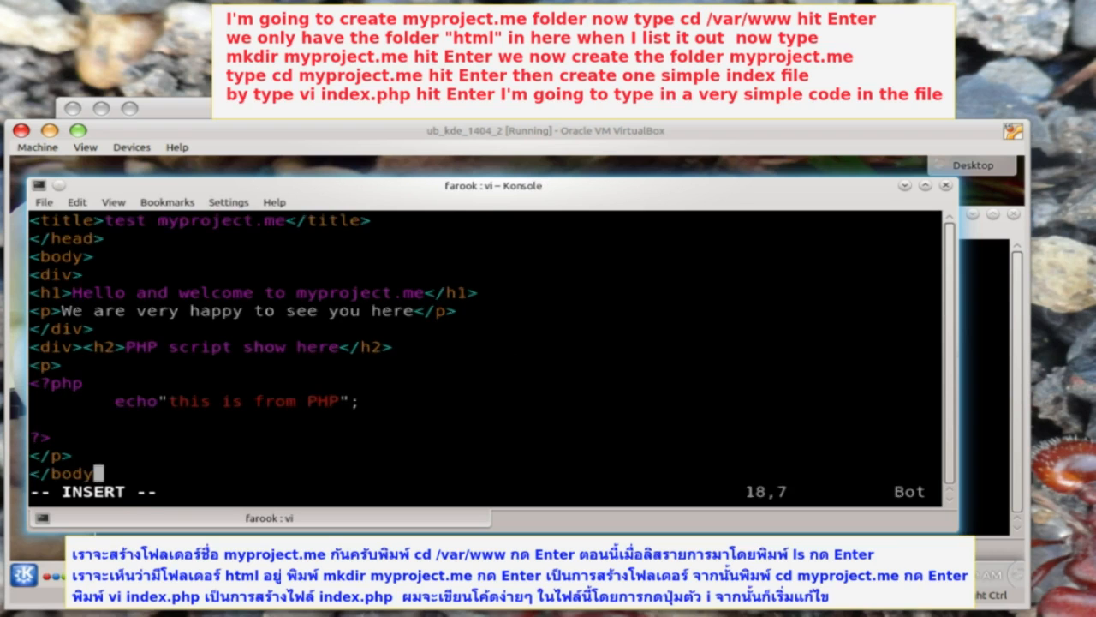
pyautogui.write('>')
pyautogui.press('Return')
pyautogui.write('</html>')
pyautogui.press('Escape')
pyautogui.write(':wq')
pyautogui.press('Return')
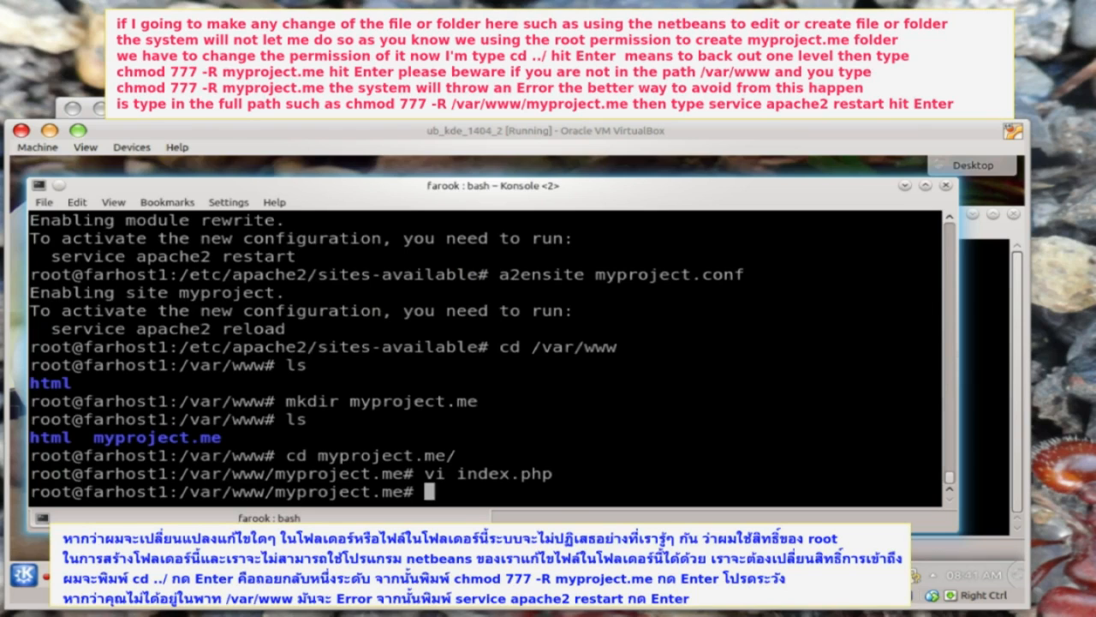
pyautogui.moveTo(150, 438); pyautogui.dragTo(214, 442)
pyautogui.click(230, 447)
pyautogui.write('cd ../')
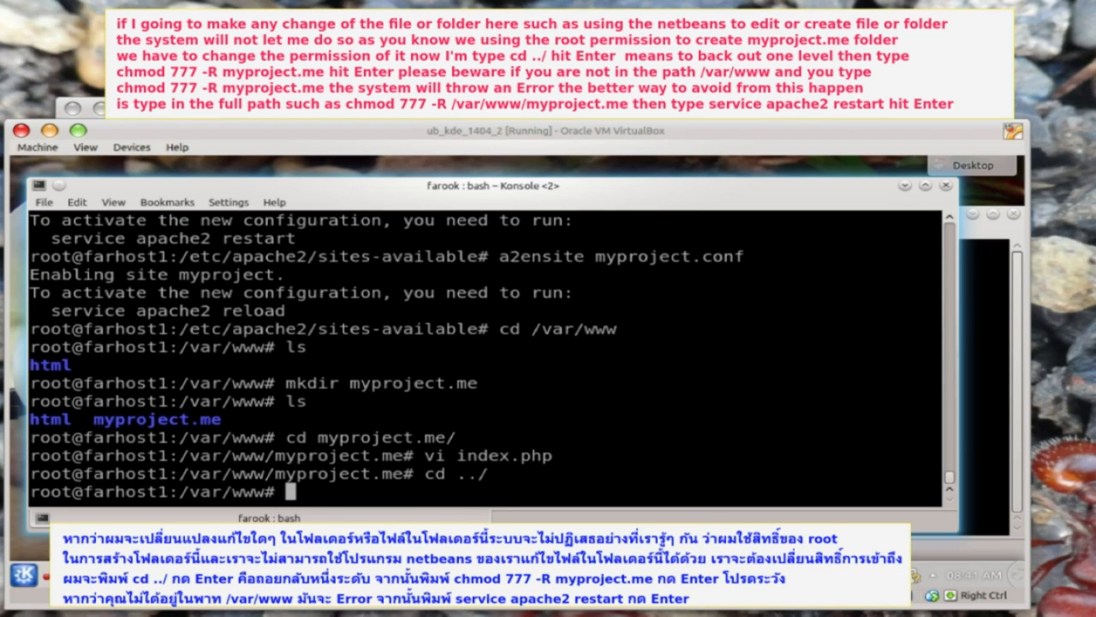
pyautogui.write('chmod ')
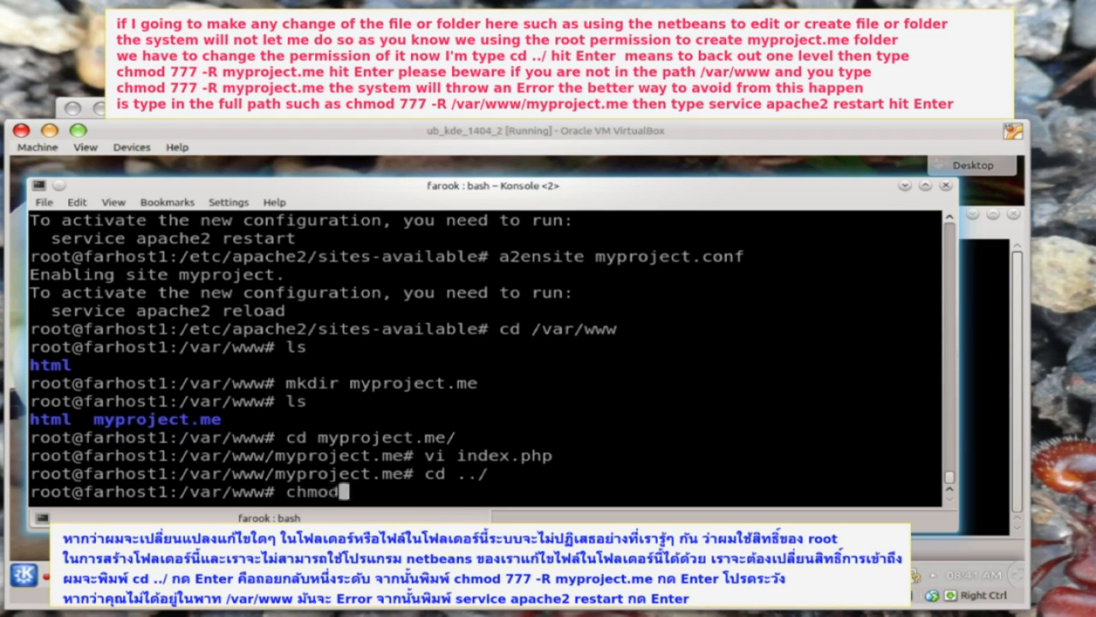
pyautogui.write('777 -R myproject.me')
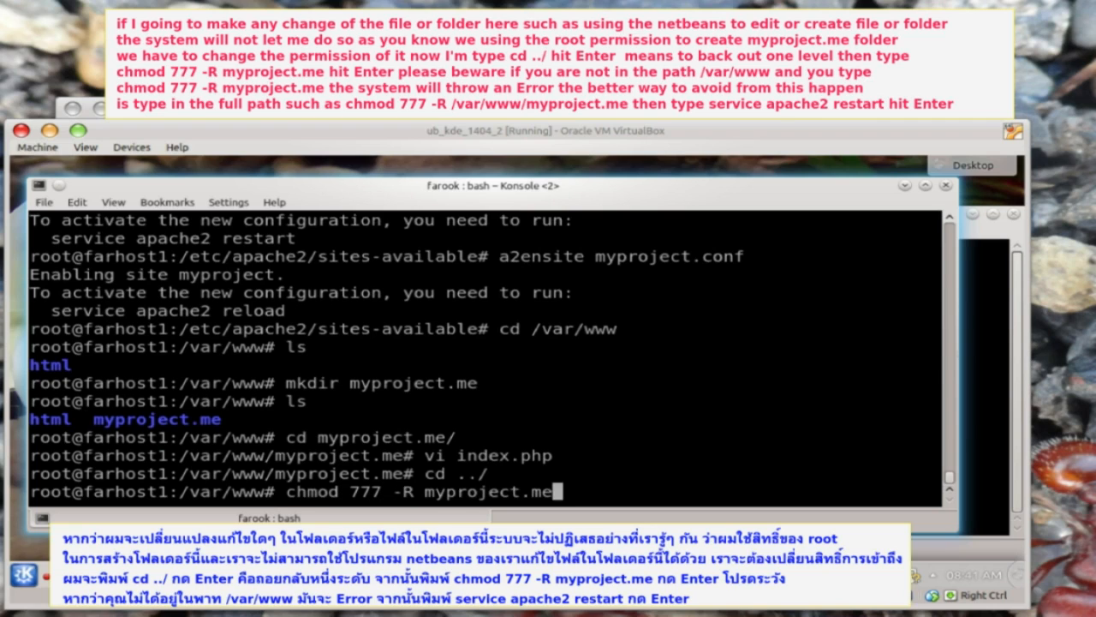
pyautogui.press('Return')
# - Verify the new permissions with ls -la and restart the apache2 service
pyautogui.write('ls ')
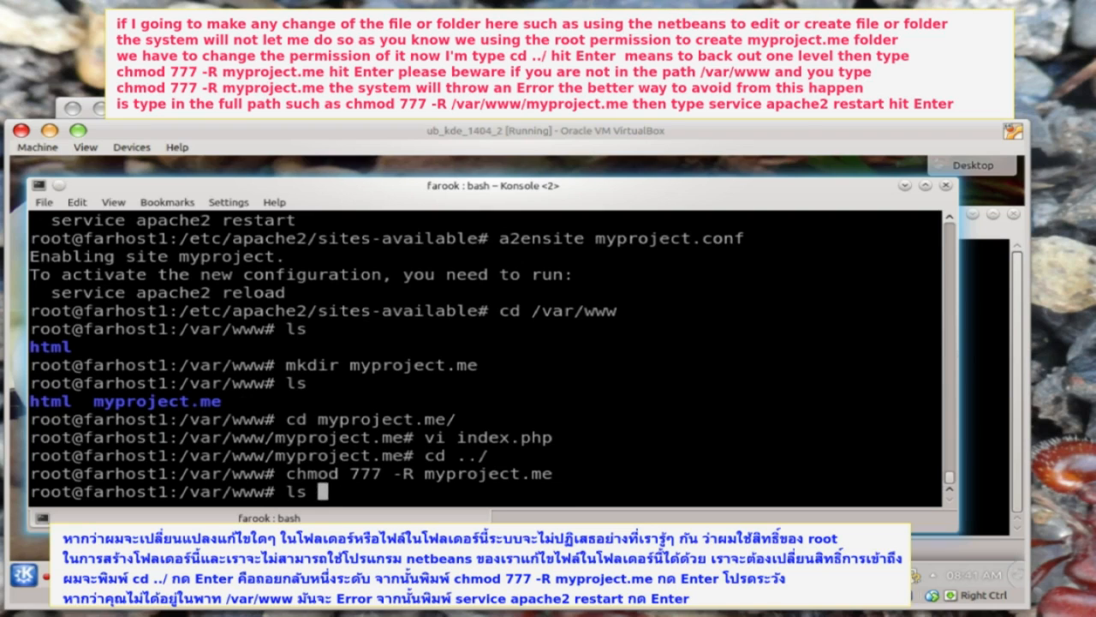
pyautogui.write('-la myproject')
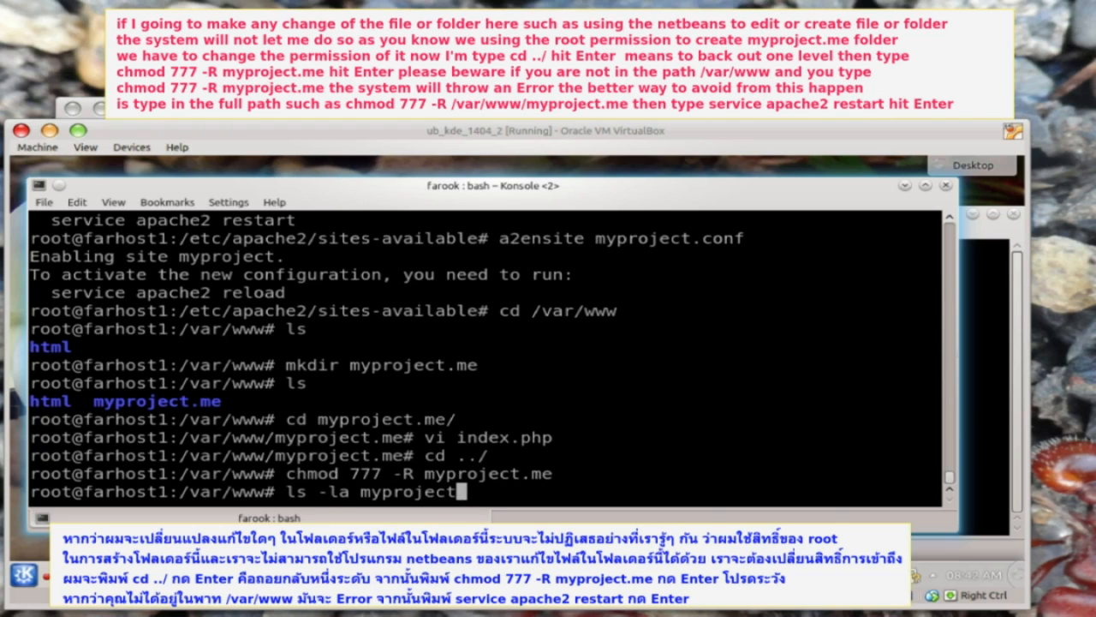
pyautogui.write('.me')
pyautogui.press('Return')
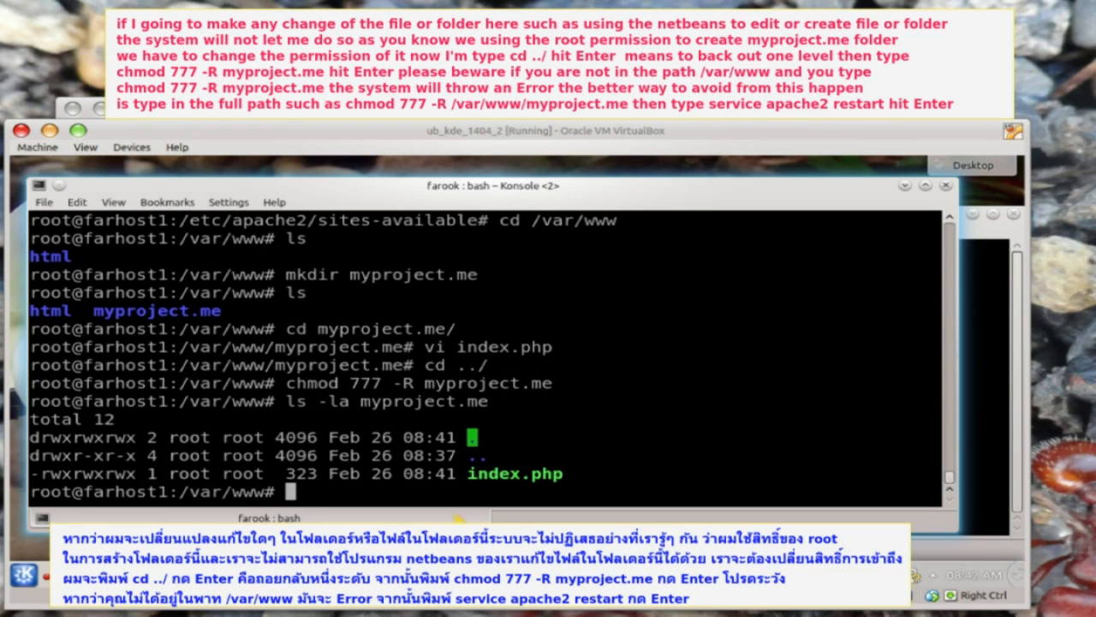
pyautogui.write('ls -la')
pyautogui.press('Return')
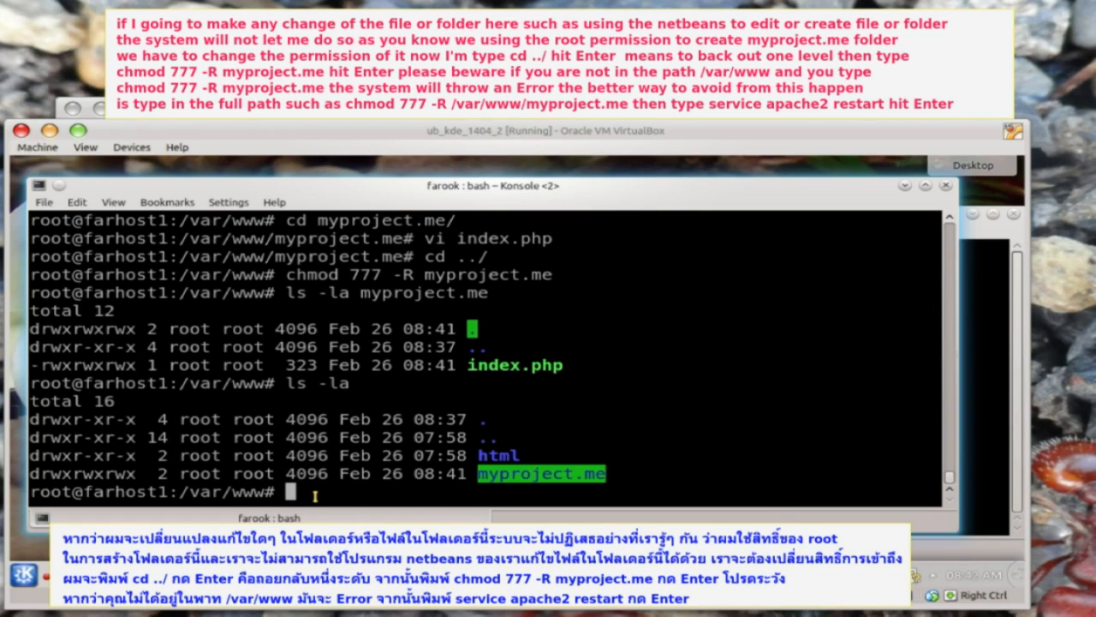
pyautogui.write('service apache2 restart')
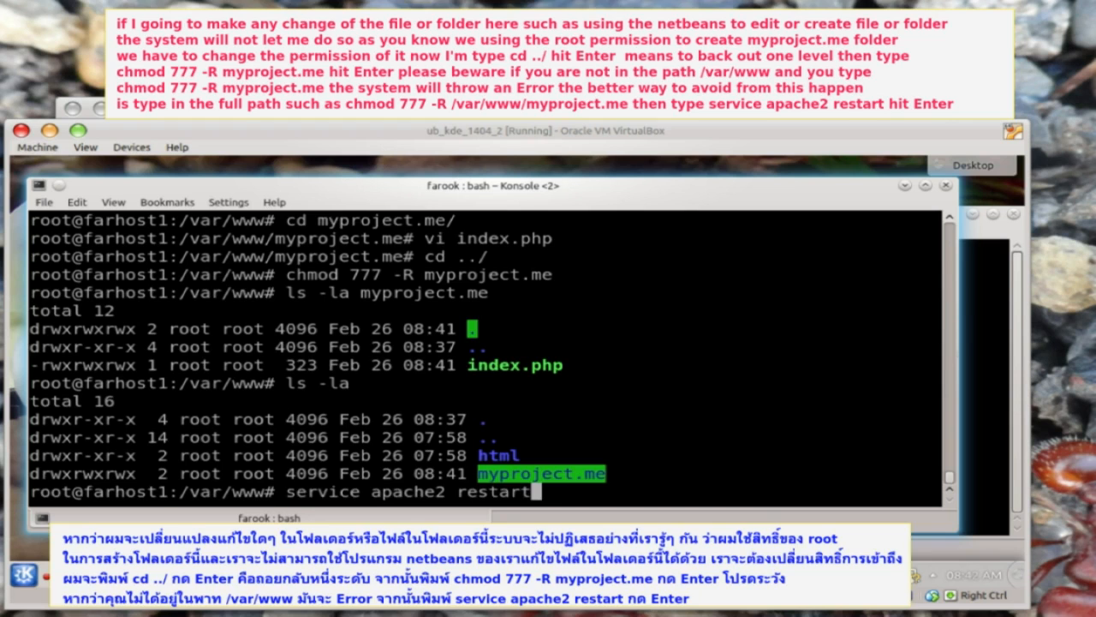
pyautogui.press('Return')
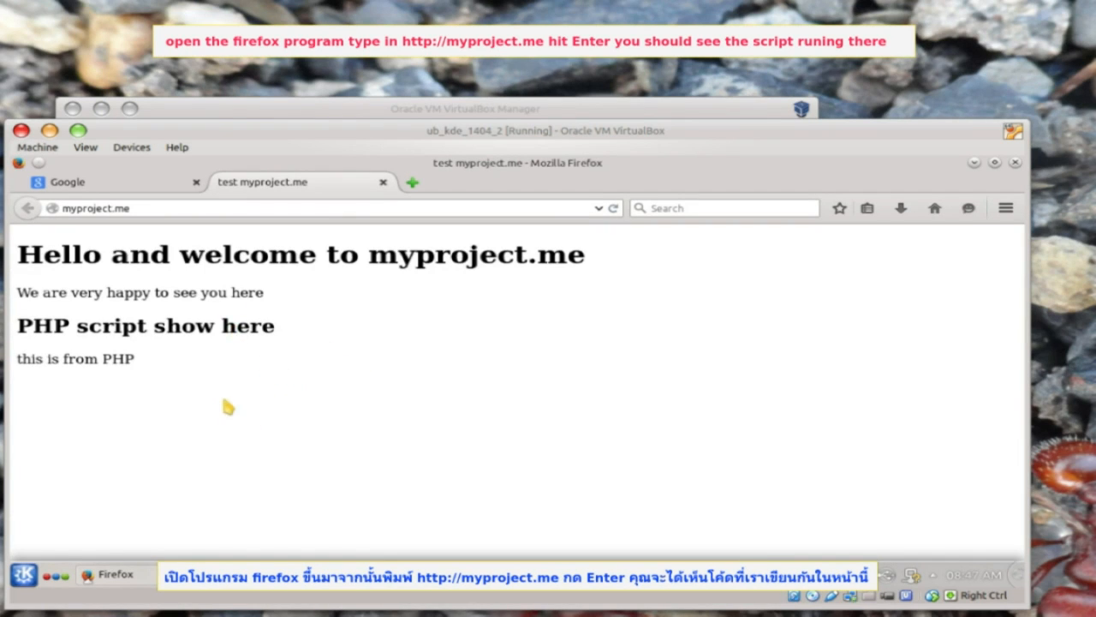
# - Launch NetBeans from the Development menu and start a New Project
pyautogui.click(24, 574)
pyautogui.click(95, 545)
pyautogui.click(135, 281)
pyautogui.click(135, 281)
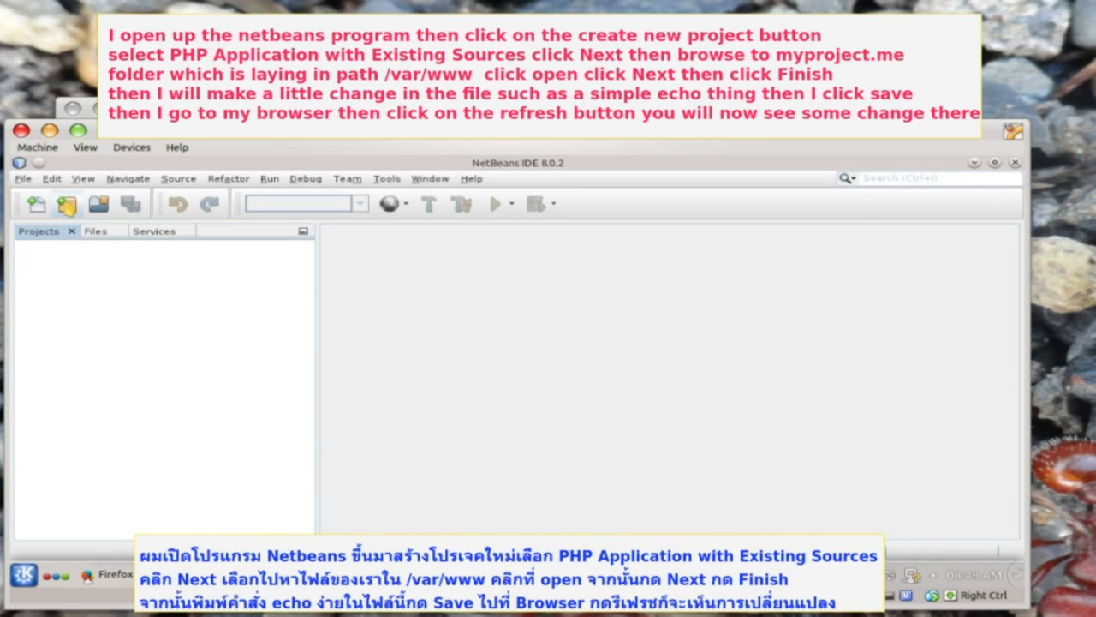
pyautogui.click(69, 205)
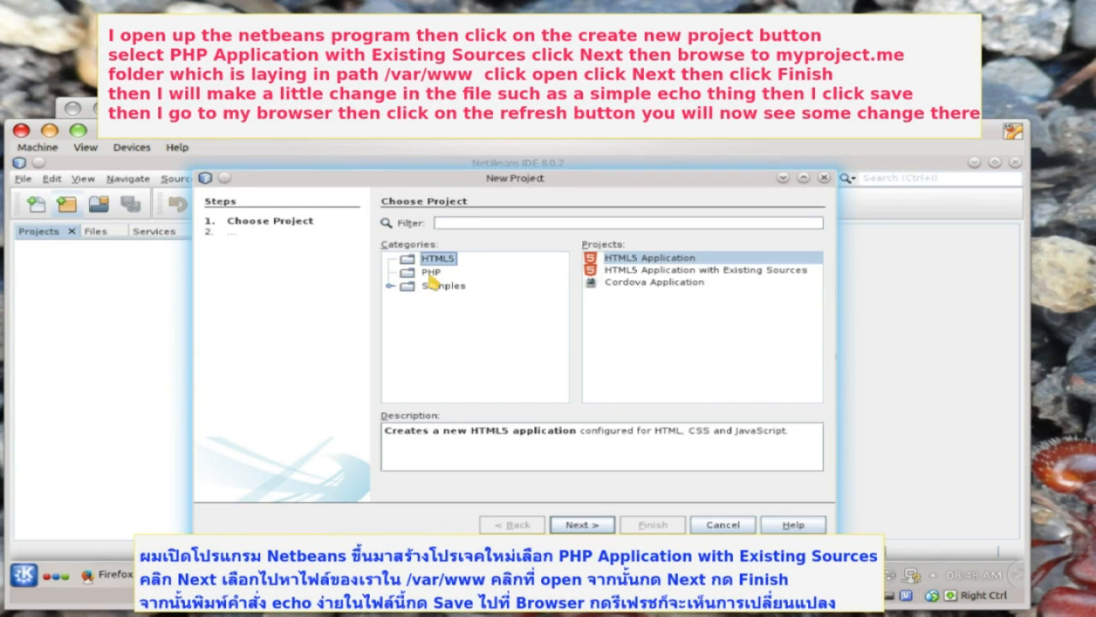
# - Import /var/www/myproject.me as a PHP Application with Existing Sources and save an edit to index.php
pyautogui.click(431, 272)
pyautogui.click(677, 270)
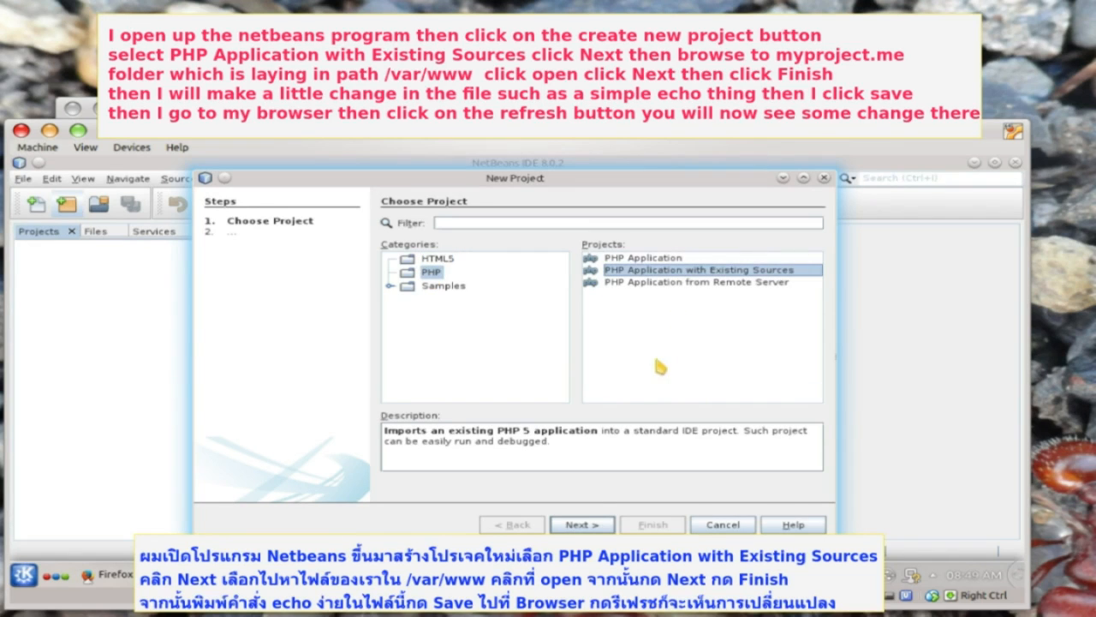
pyautogui.click(579, 526)
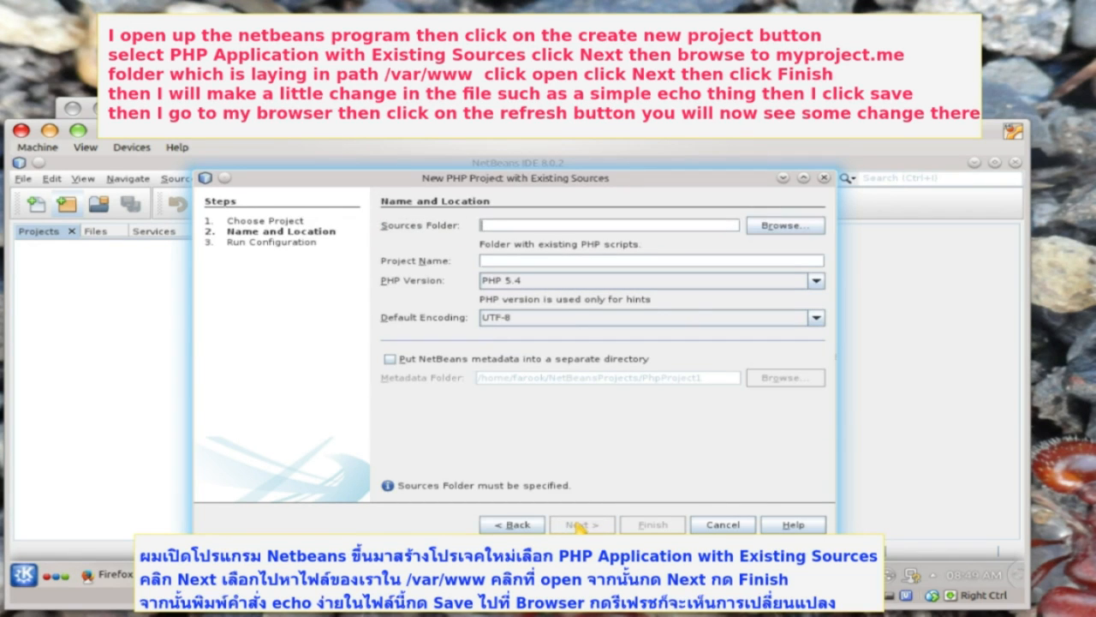
pyautogui.click(773, 230)
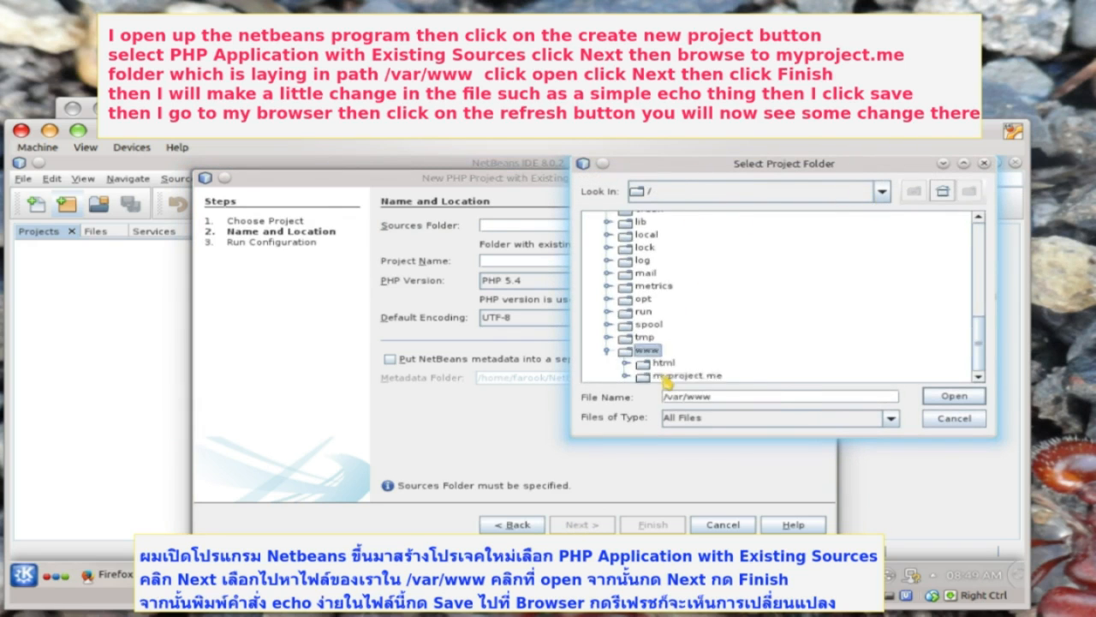
pyautogui.click(668, 376)
pyautogui.click(951, 398)
pyautogui.click(583, 524)
pyautogui.click(668, 523)
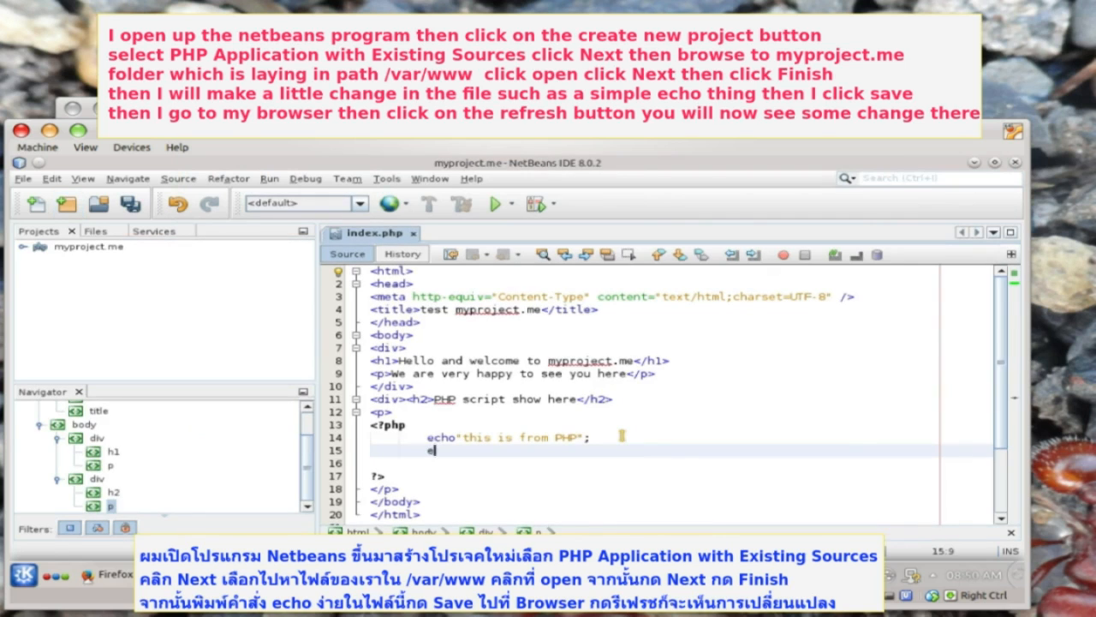
pyautogui.write('c')
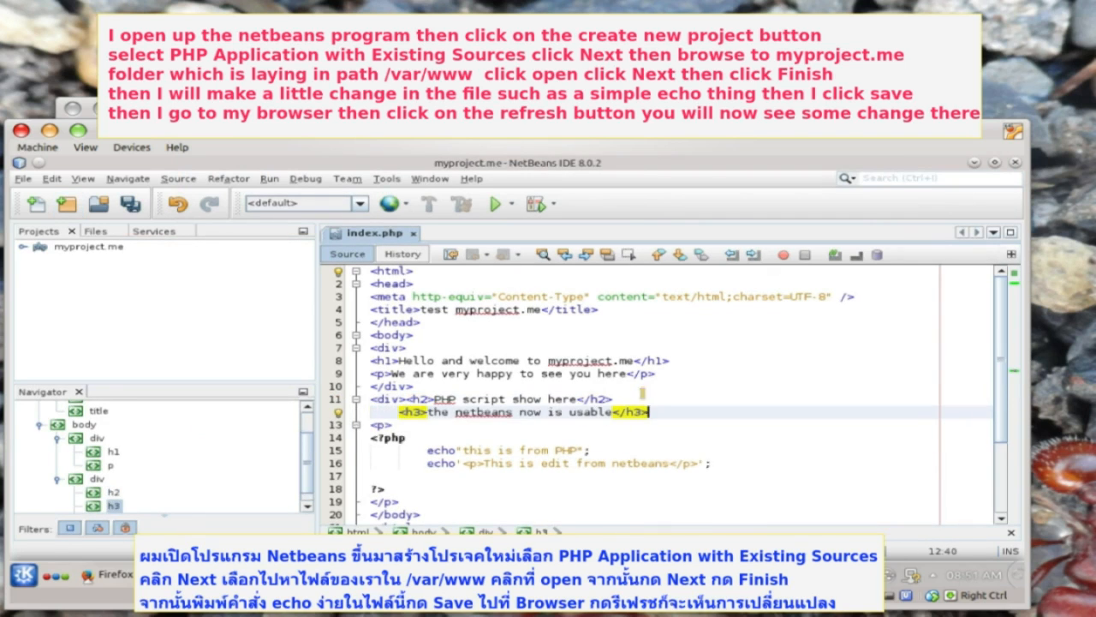
pyautogui.click(133, 206)
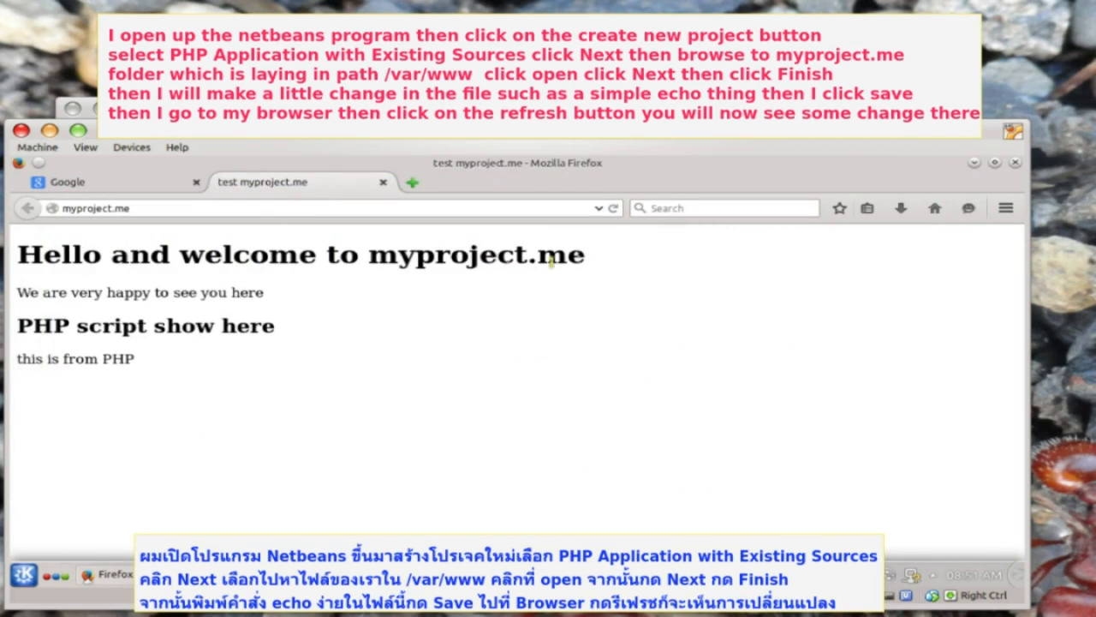
# - Reload myproject.me in Firefox and highlight the new 'the netbeans now is usable' heading and 'This is edit from netbeans' line
pyautogui.click(614, 208)
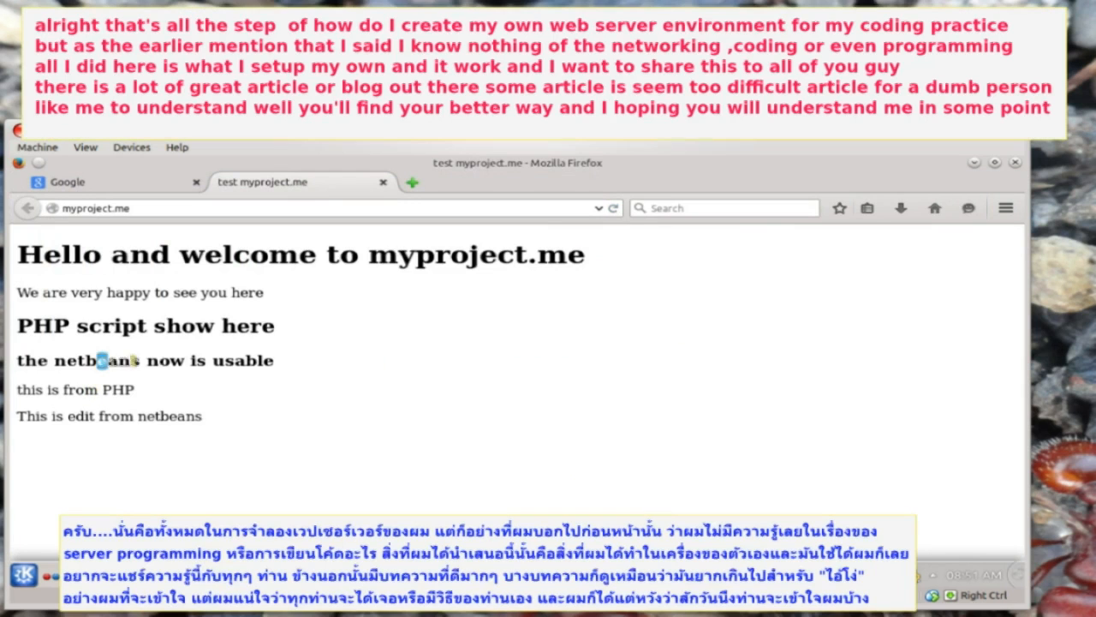
pyautogui.moveTo(98, 361); pyautogui.dragTo(218, 377)
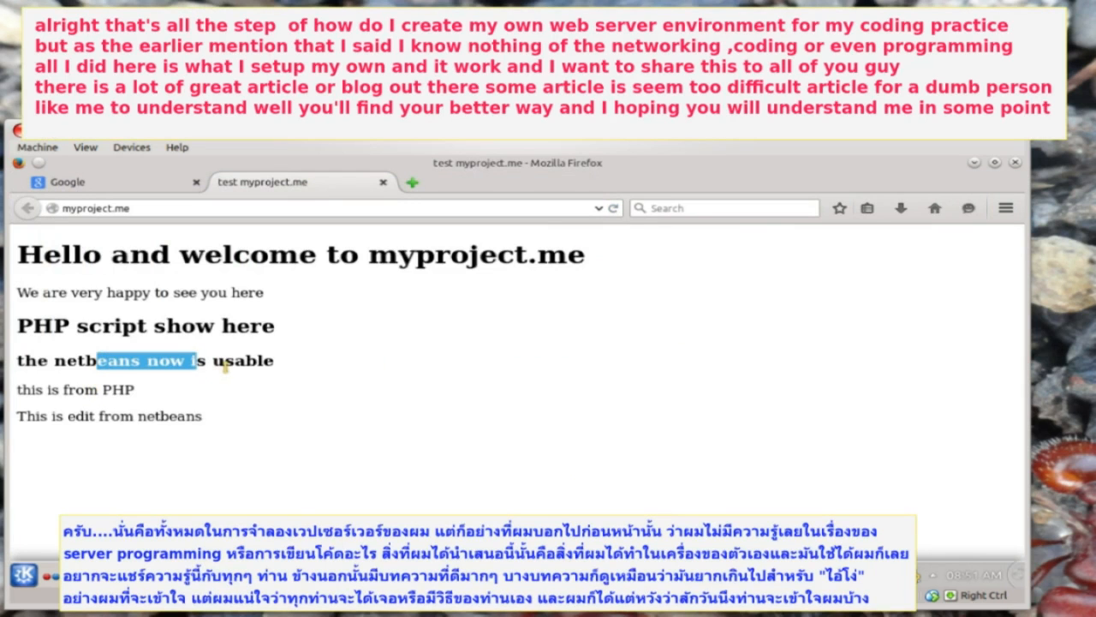
pyautogui.click(223, 366)
pyautogui.moveTo(57, 418); pyautogui.dragTo(145, 418)
pyautogui.click(242, 419)
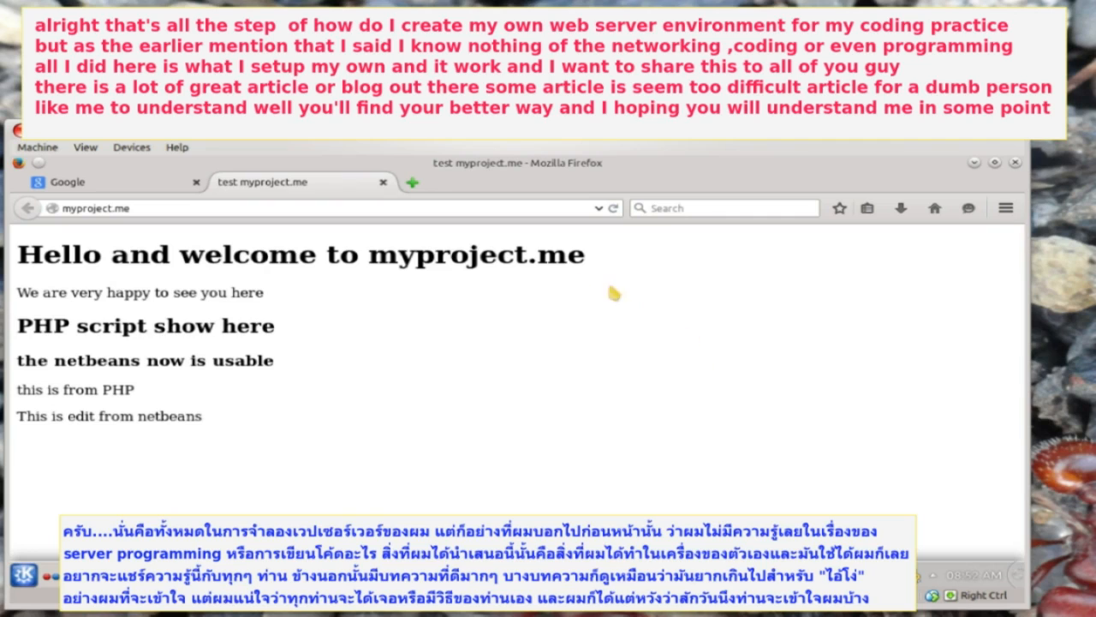
pyautogui.moveTo(566, 255); pyautogui.dragTo(451, 255)
pyautogui.click(454, 390)
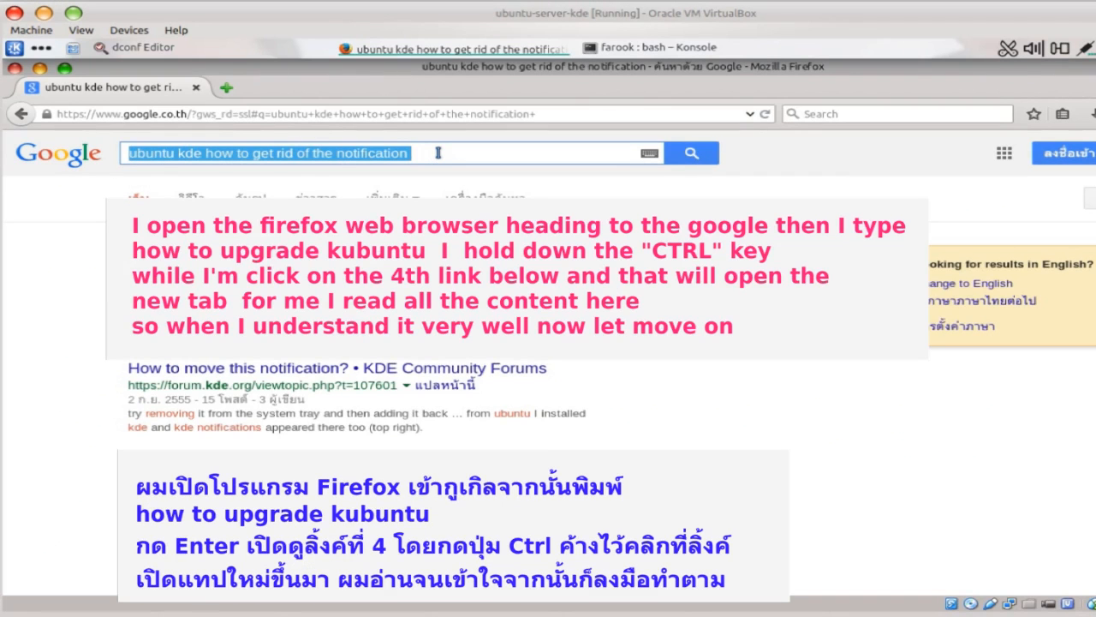
# - Search 'how to upgrade kubuntu' and open the UtopicUpgrades/Kubuntu result in a new tab
pyautogui.write('how to upgrade kubuntu')
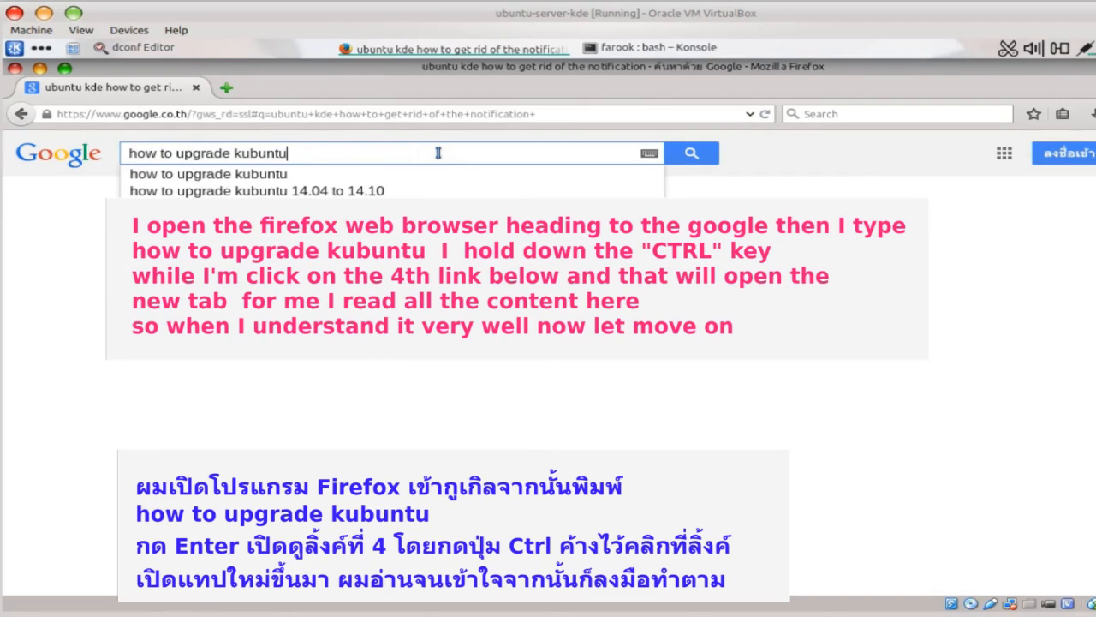
pyautogui.press('Return')
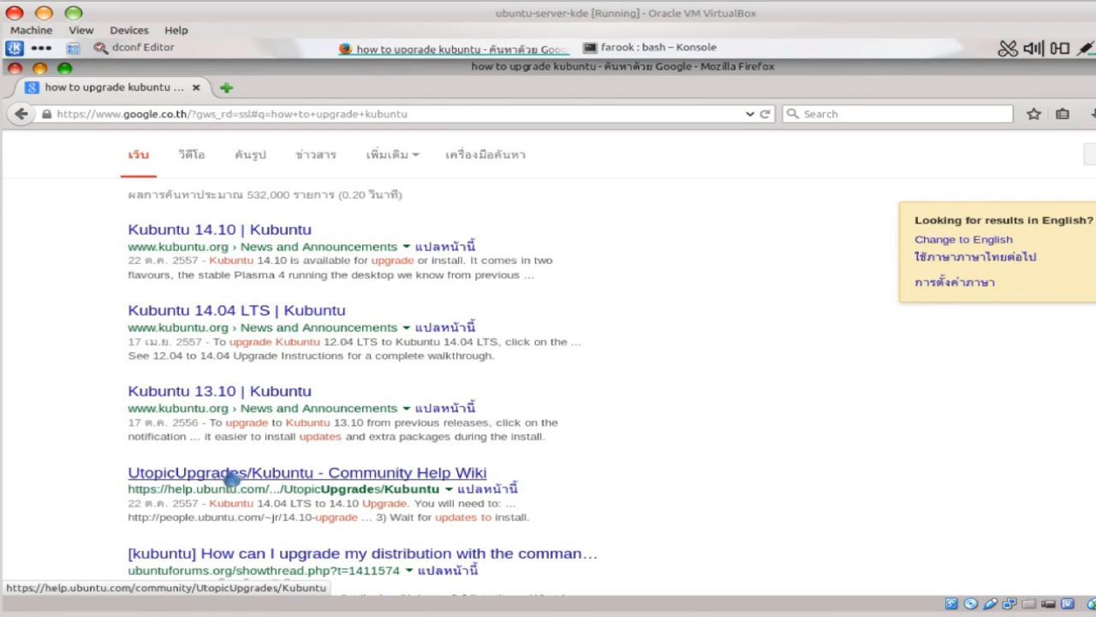
pyautogui.keyDown('ctrl'); pyautogui.click(232, 476); pyautogui.keyUp('ctrl')
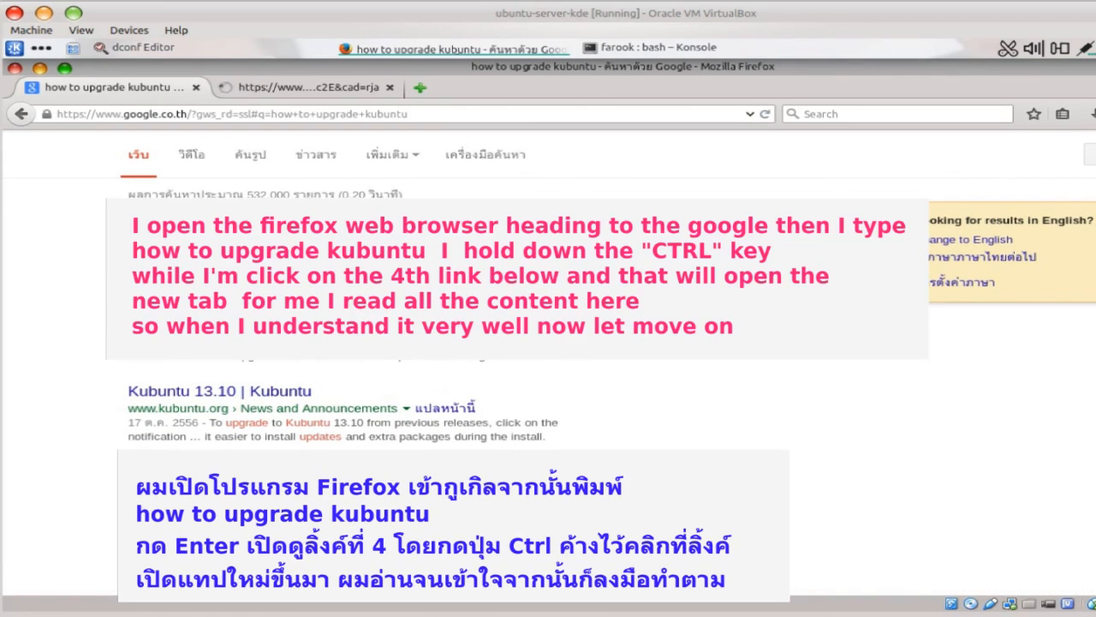
# - Read through the Kubuntu upgrade guide, then bring up the application update notifier
pyautogui.click(311, 89)
pyautogui.scroll(-3, 775, 434)
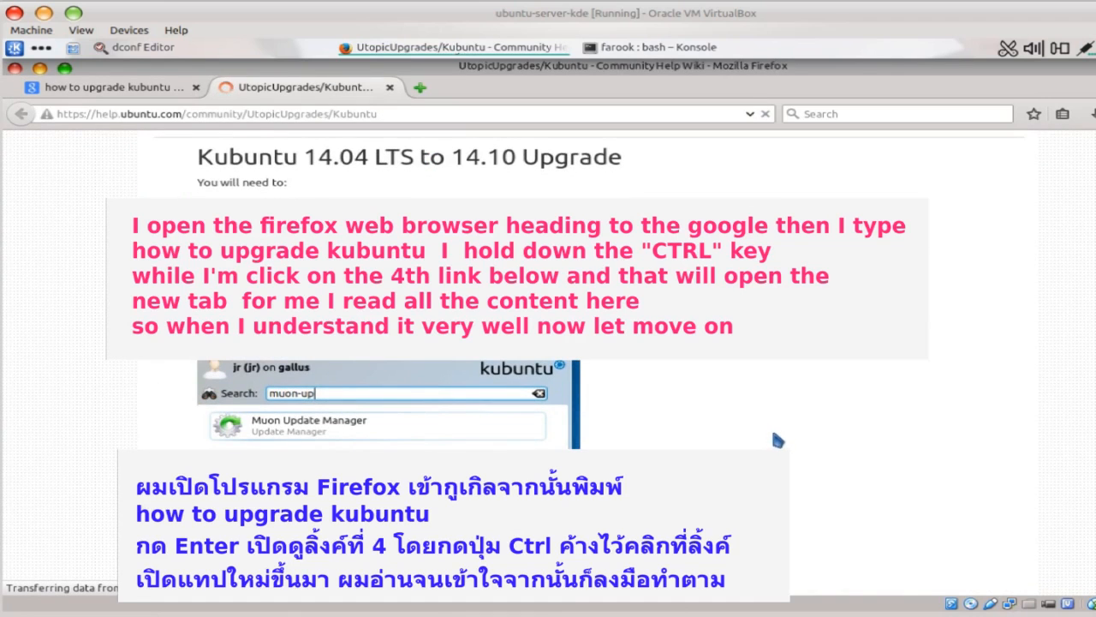
pyautogui.scroll(-5, 823, 419)
pyautogui.scroll(-5, 846, 397)
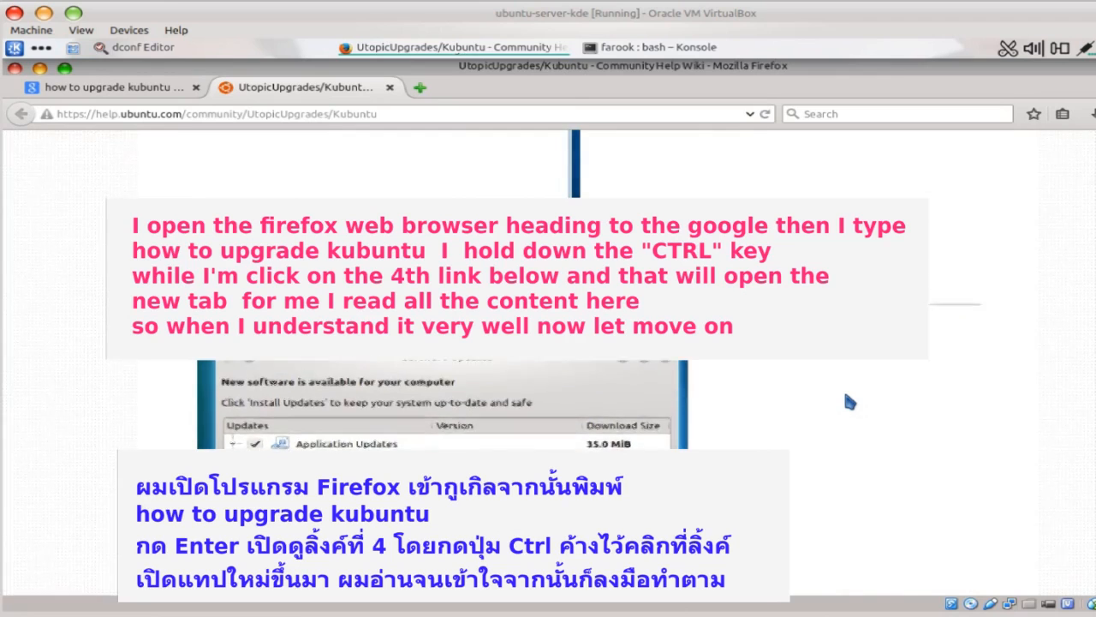
pyautogui.scroll(-5, 845, 395)
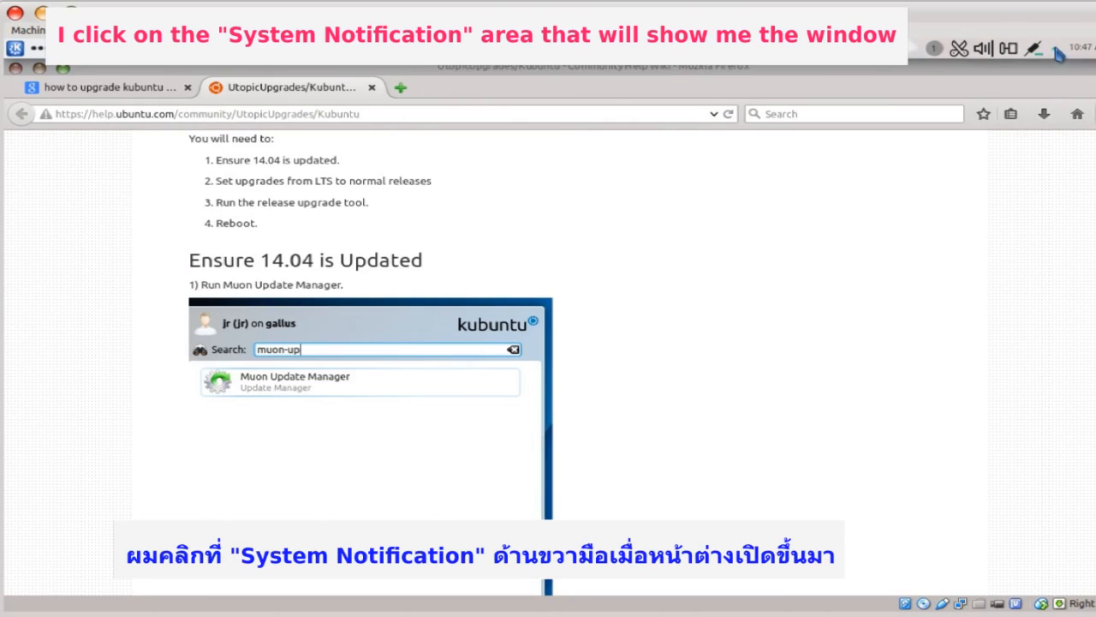
pyautogui.click(1058, 51)
pyautogui.click(1032, 72)
# - Open Software Sources configuration from Software Updates, authorising with the administrator password
pyautogui.click(257, 502)
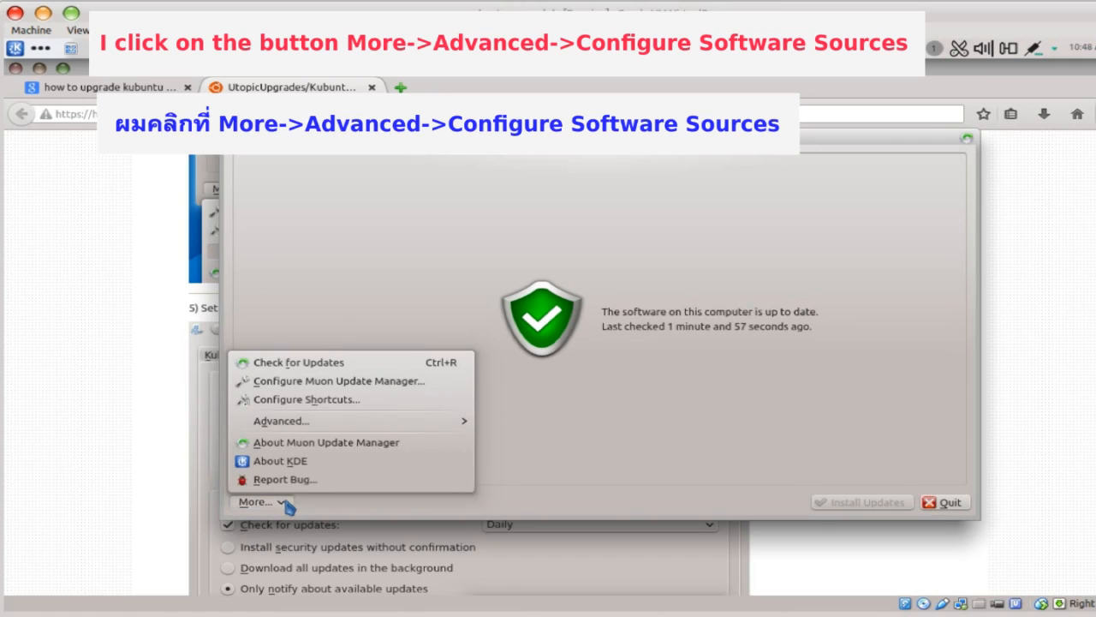
pyautogui.moveTo(402, 420)
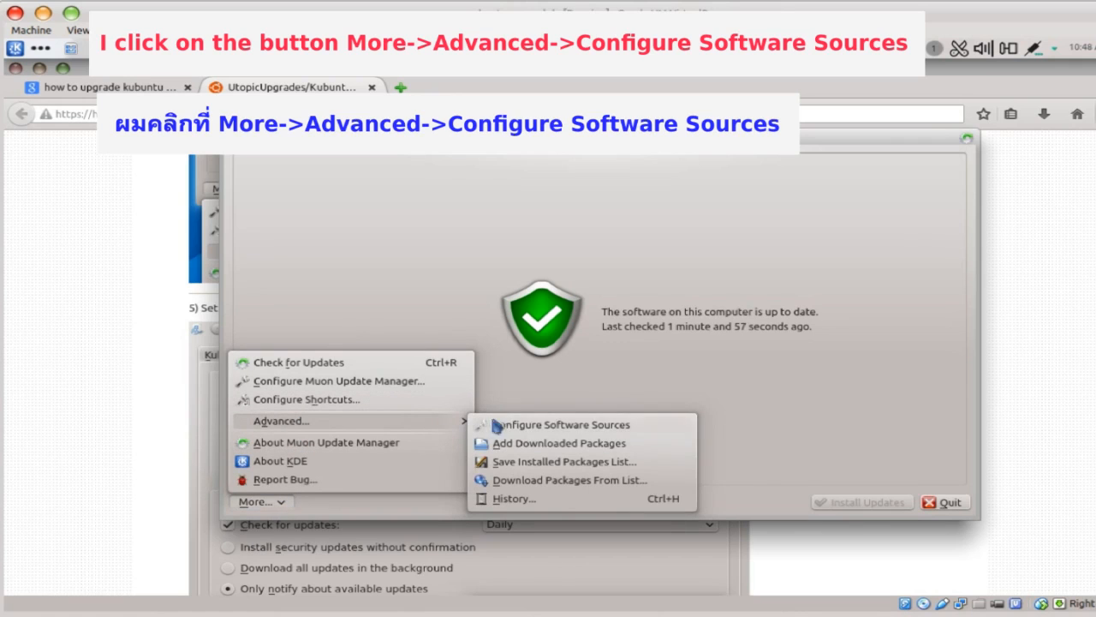
pyautogui.click(532, 426)
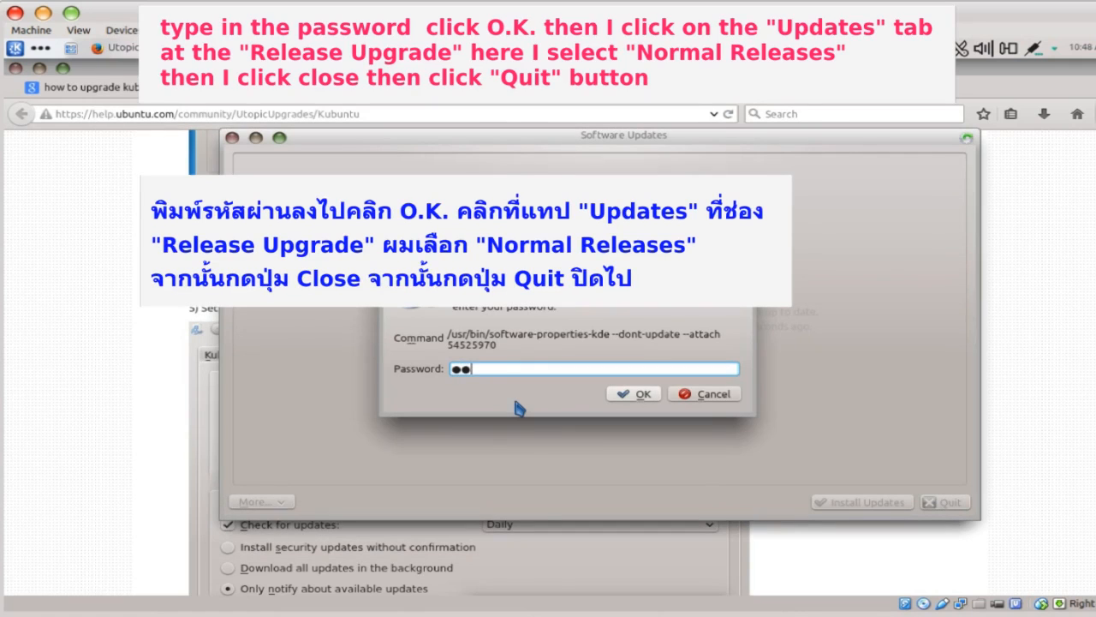
pyautogui.write('••')
pyautogui.click(634, 394)
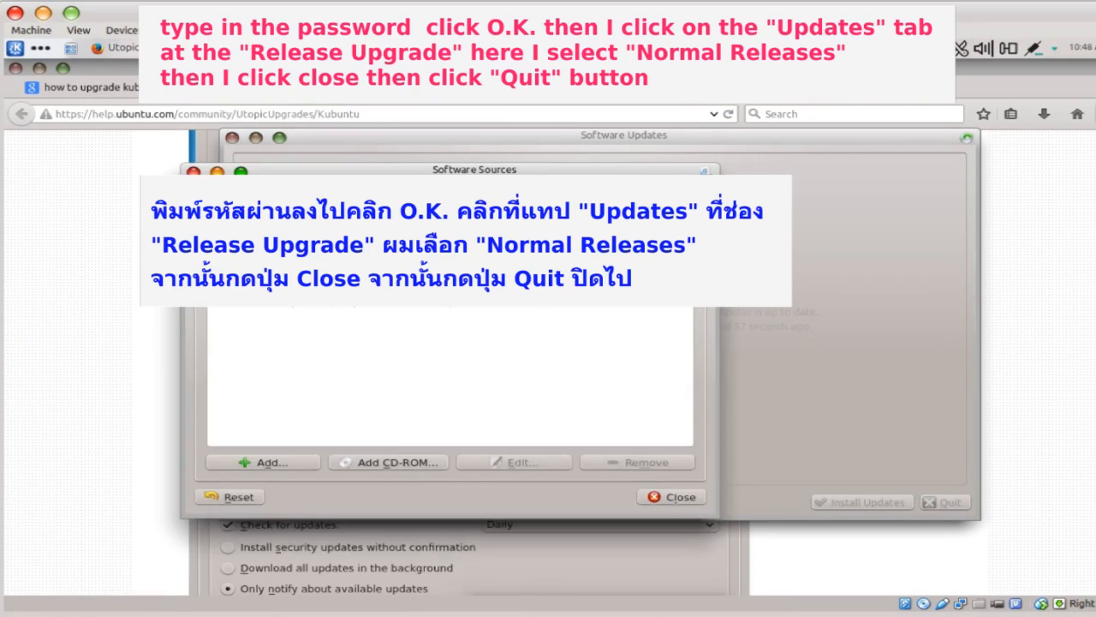
# - Set release upgrades to Normal Releases, then quit and reopen Software Updates from the notifier
pyautogui.click(447, 196)
pyautogui.click(573, 487)
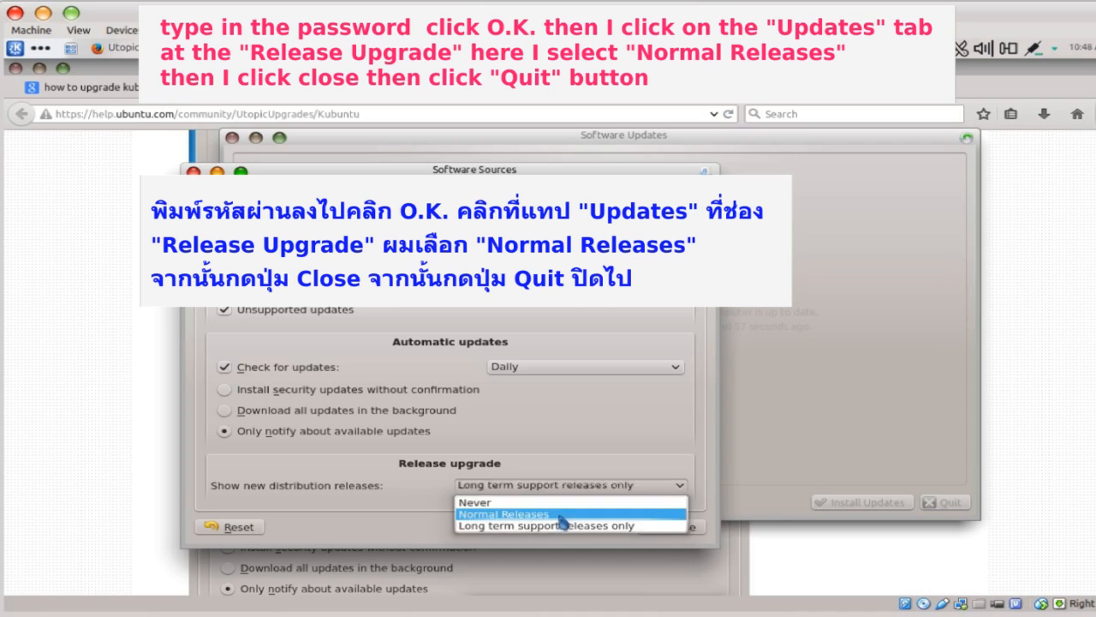
pyautogui.click(561, 515)
pyautogui.click(663, 526)
pyautogui.click(949, 503)
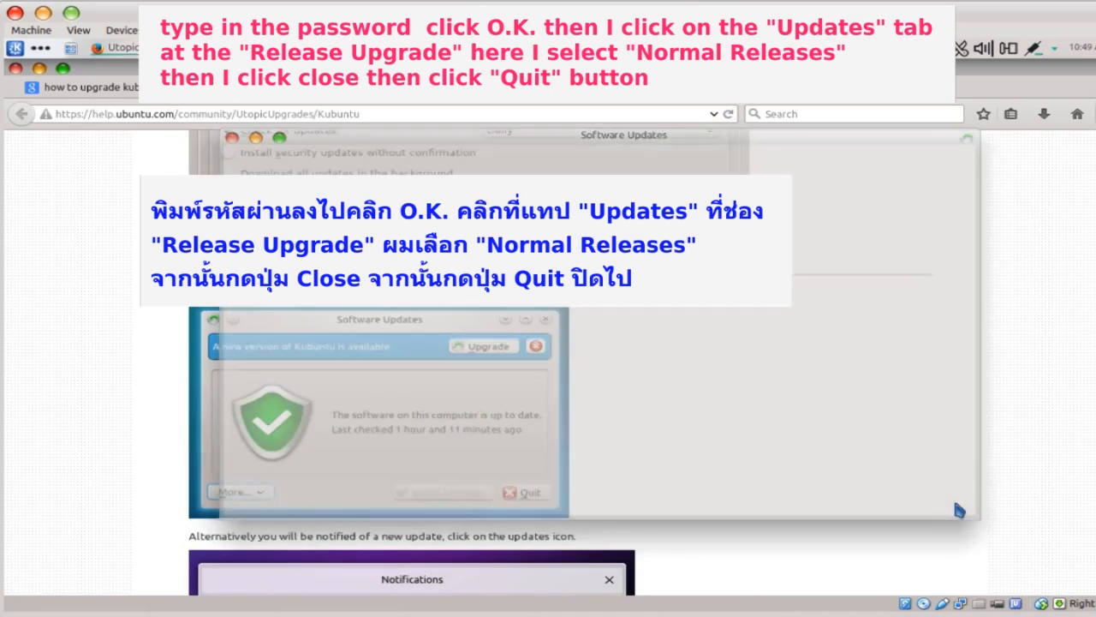
pyautogui.click(1055, 49)
pyautogui.click(1056, 71)
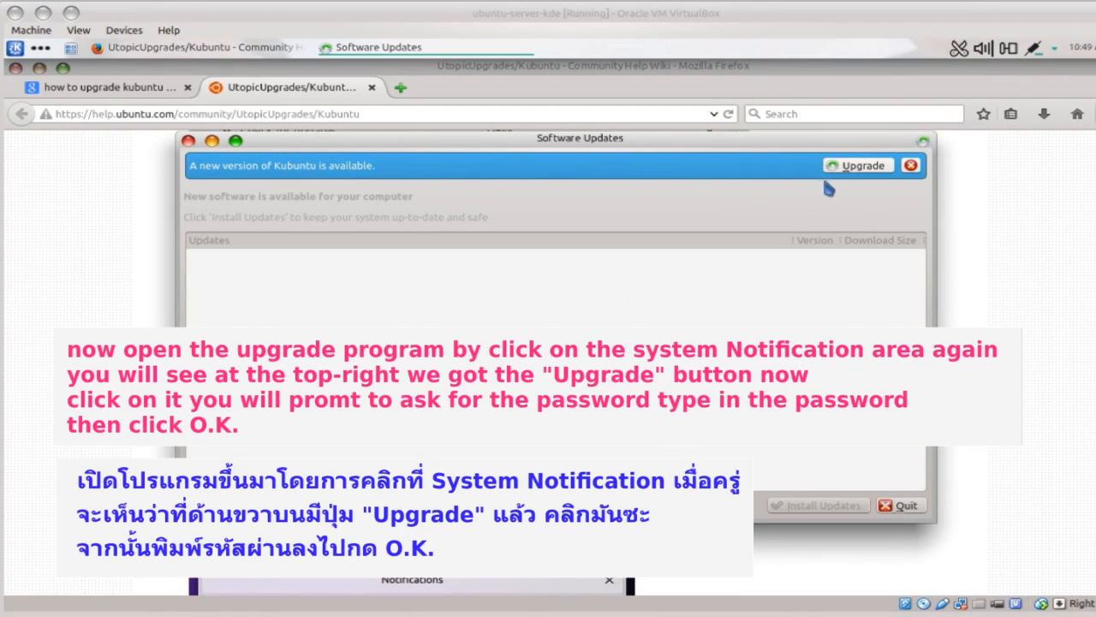
# - Start the Kubuntu 14.10 upgrade, authorise it with the password, and remove the 85 obsolete packages
pyautogui.click(857, 169)
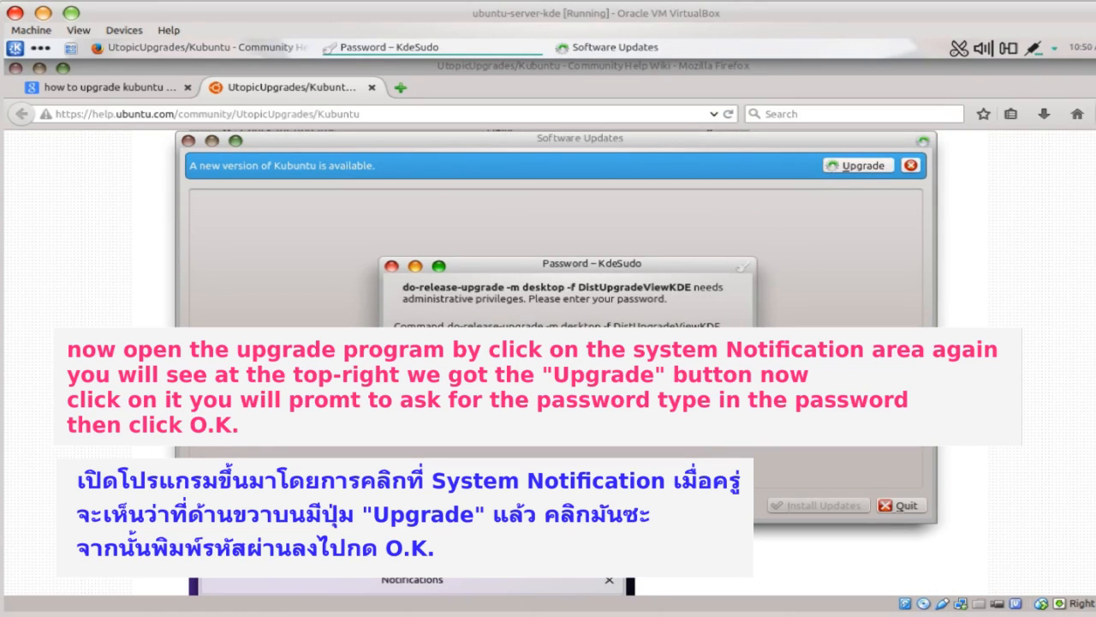
pyautogui.press('Return')
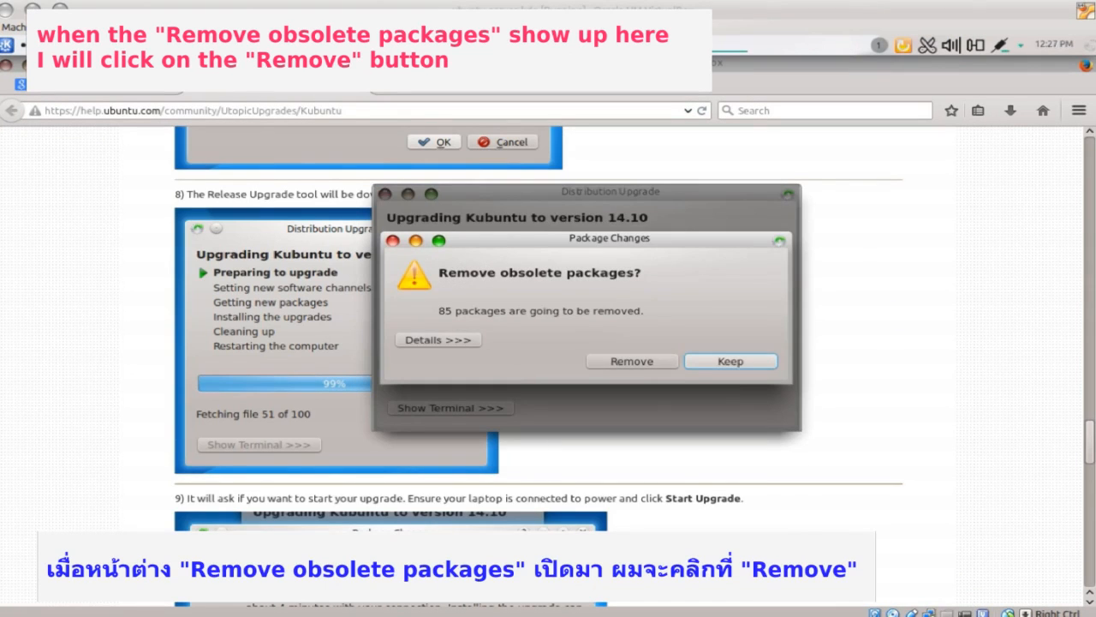
pyautogui.click(626, 361)
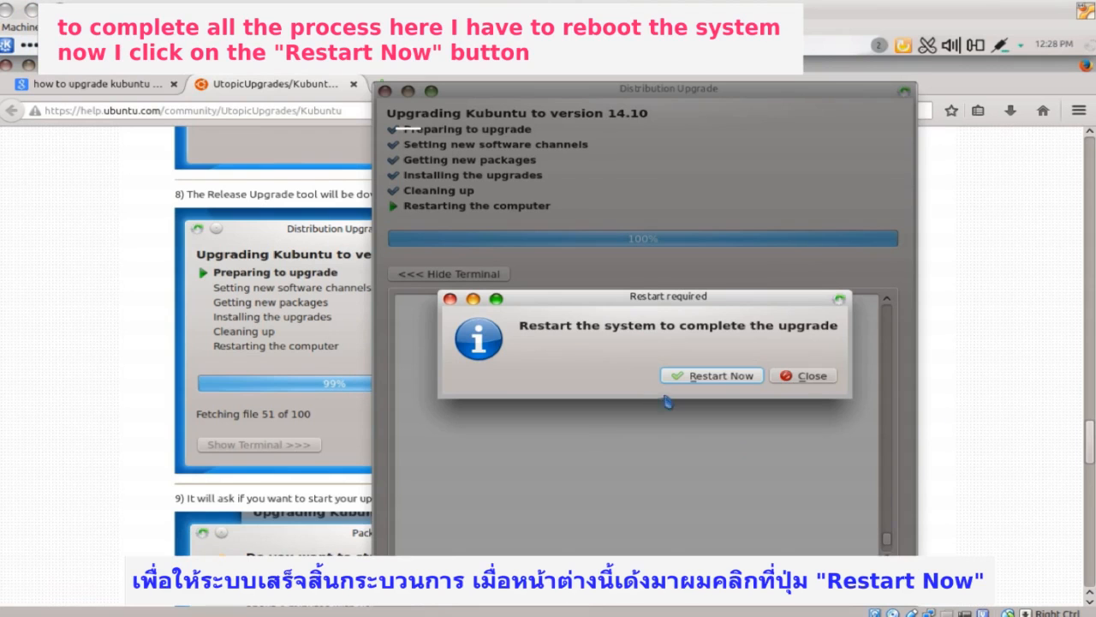
# - Restart the guest, confirm About System shows Kubuntu 14.10, and reopen Software Updates
pyautogui.click(718, 376)
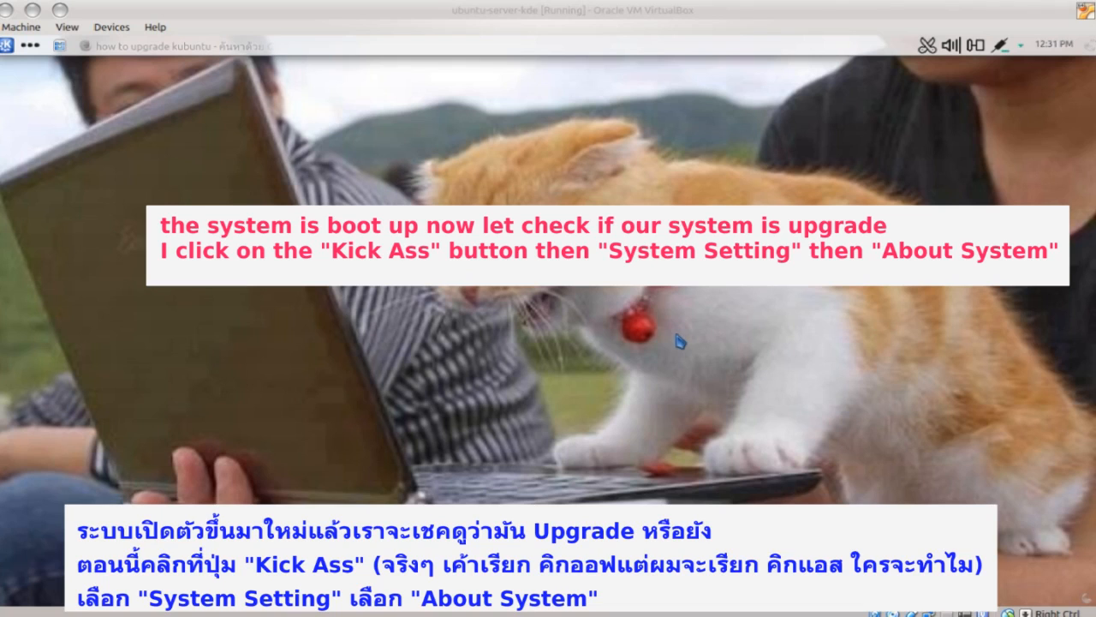
pyautogui.click(676, 335)
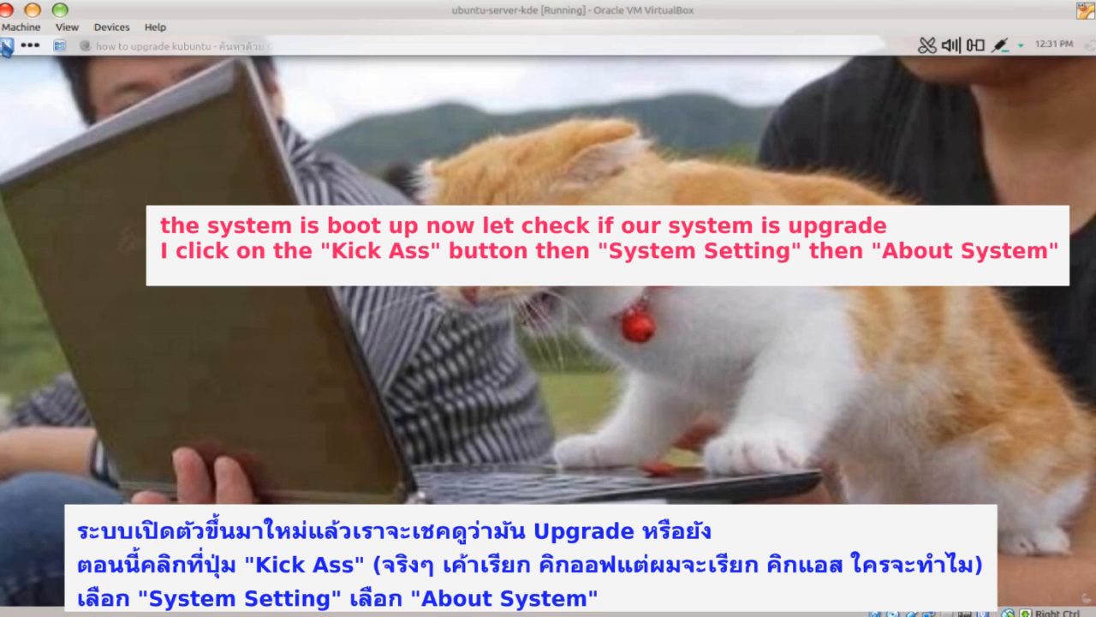
pyautogui.click(7, 45)
pyautogui.click(79, 214)
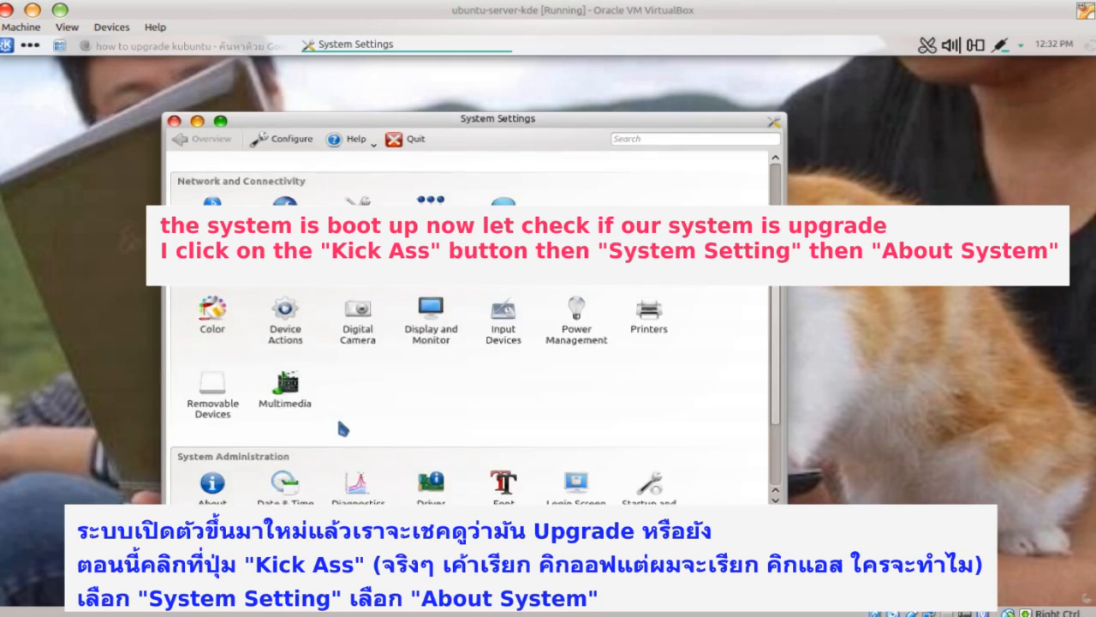
pyautogui.scroll(-2, 286, 270)
pyautogui.click(210, 396)
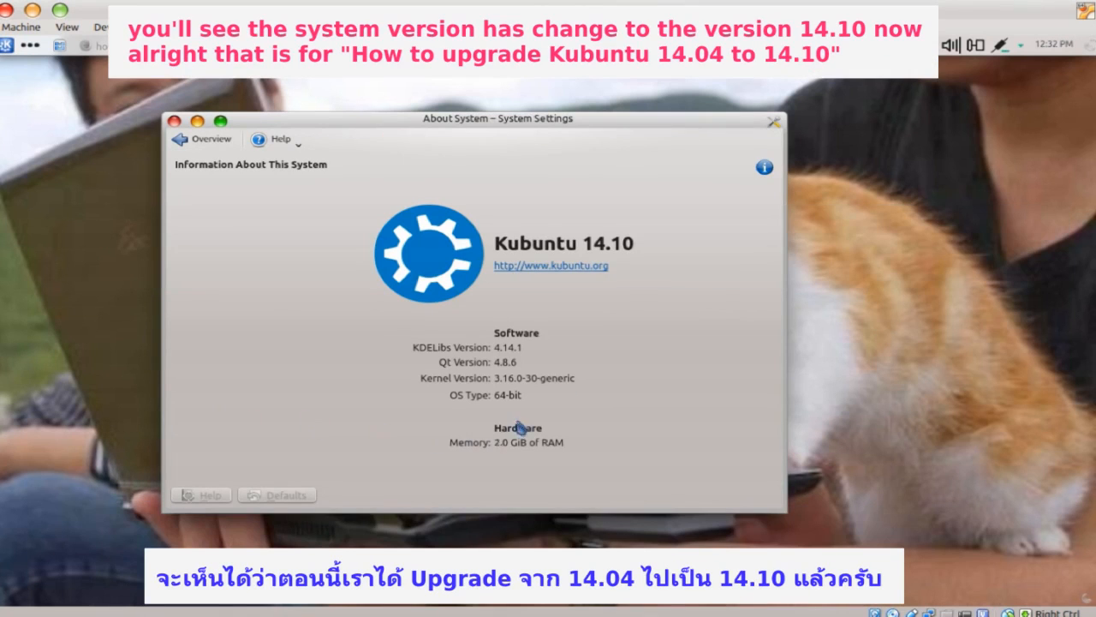
pyautogui.click(1021, 44)
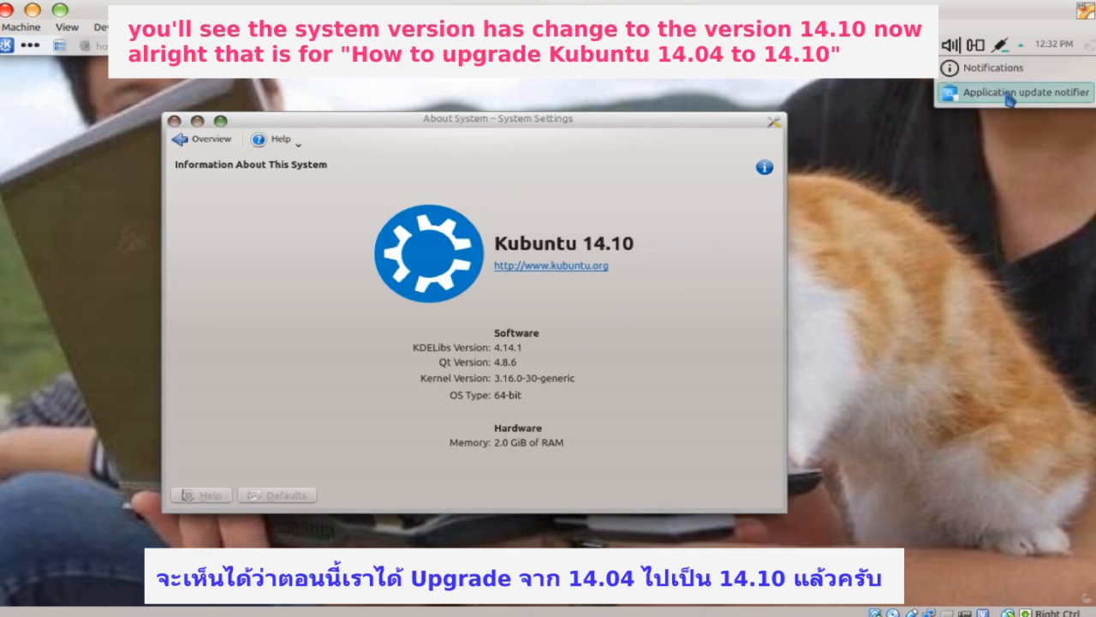
pyautogui.click(1012, 94)
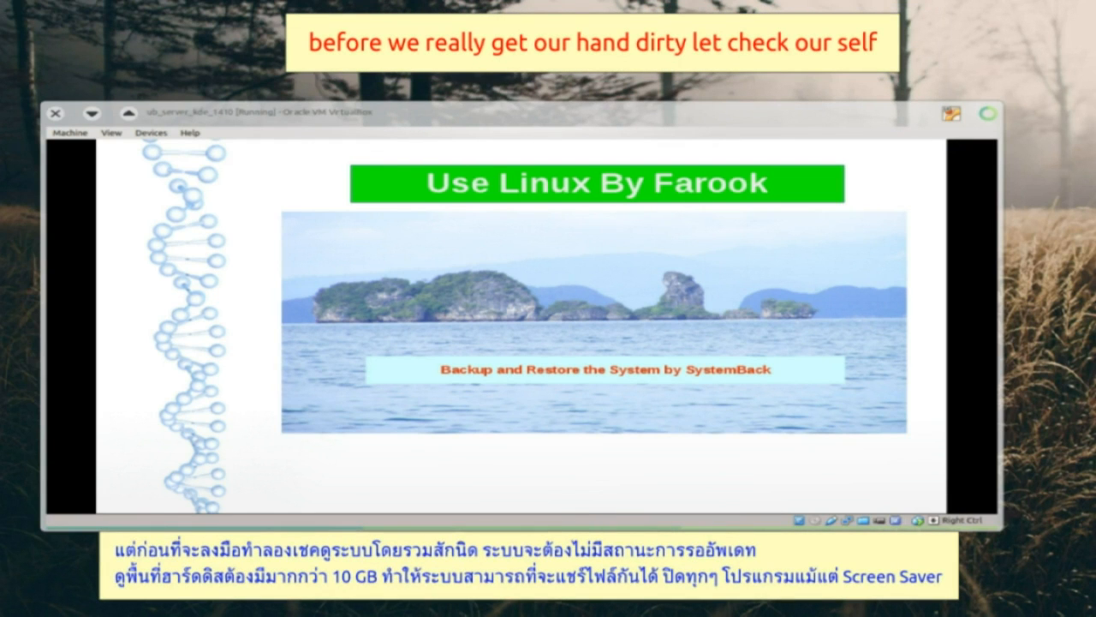
# - Advance to the pre-backup checklist slide and reveal points two, three and four
pyautogui.click(607, 376)
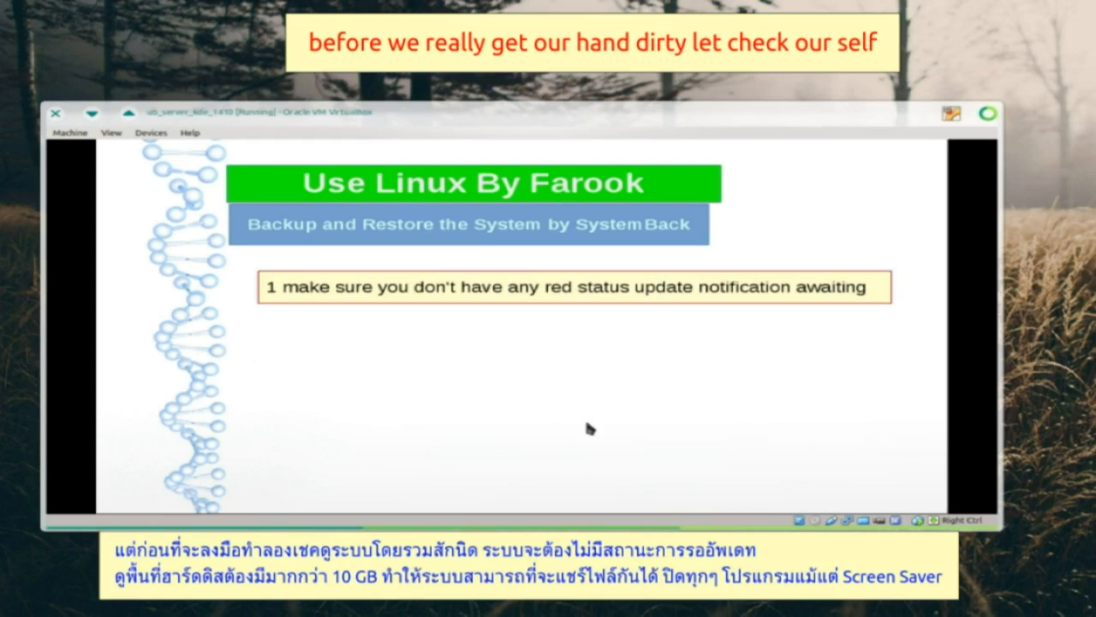
pyautogui.click(602, 415)
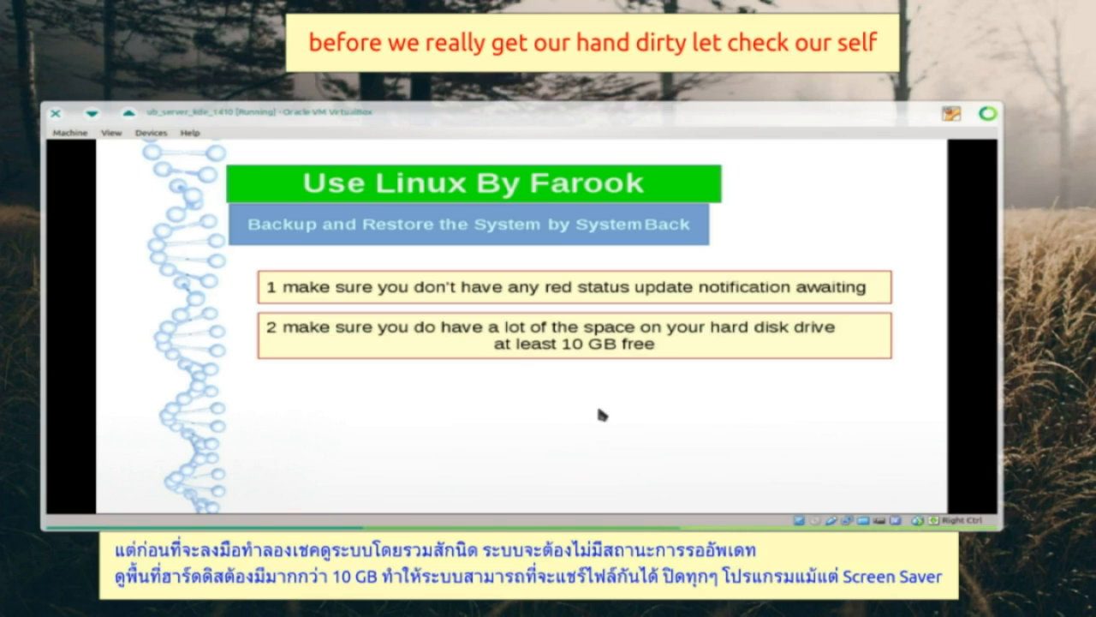
pyautogui.click(602, 415)
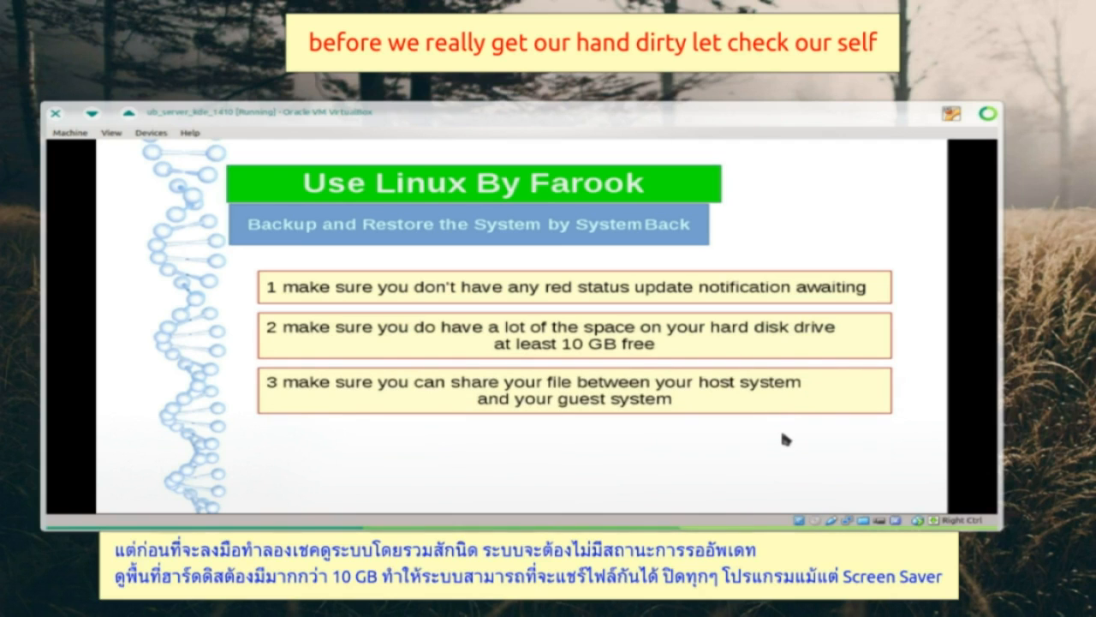
pyautogui.click(782, 435)
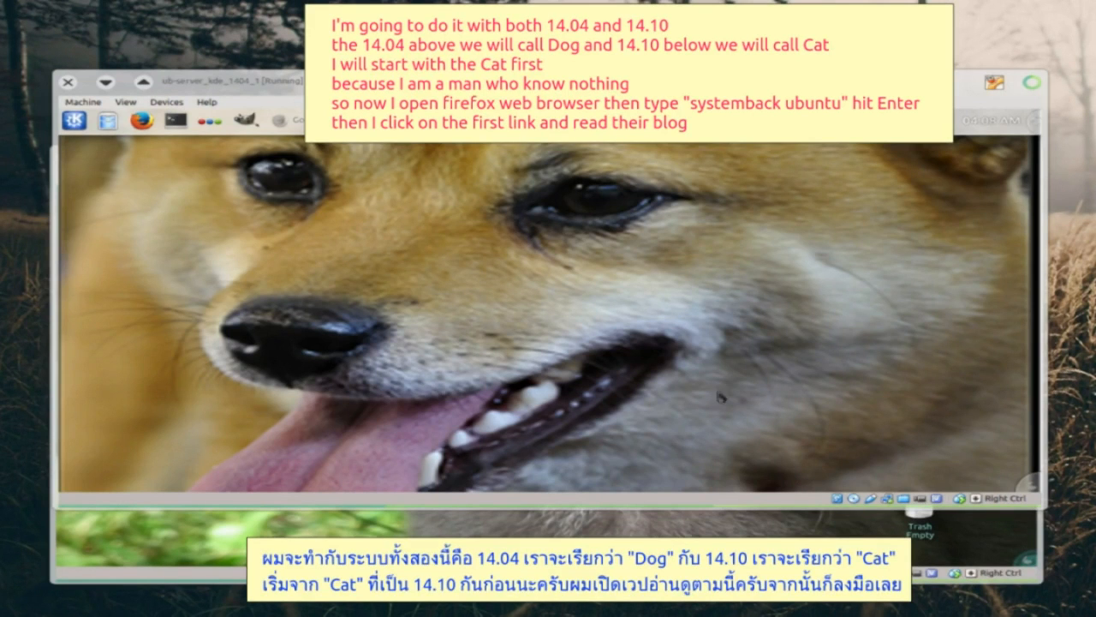
# - In the guest's Firefox, search Google for 'systemback ubuntu 14.04' and open the UbuntuHandbook Systemback guide
pyautogui.click(454, 244)
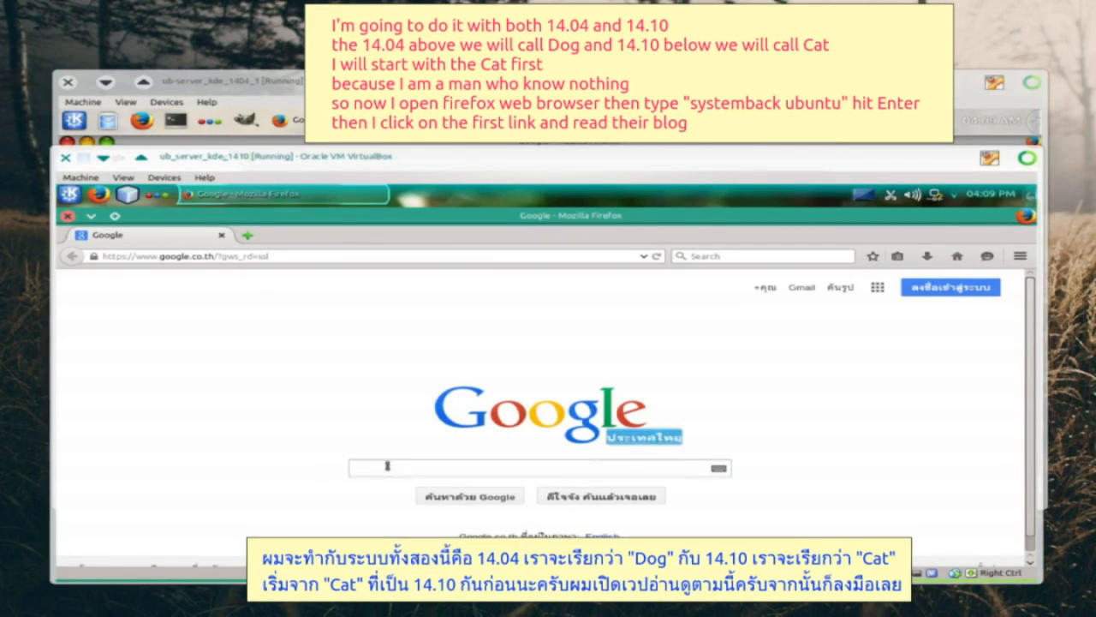
pyautogui.write('sy')
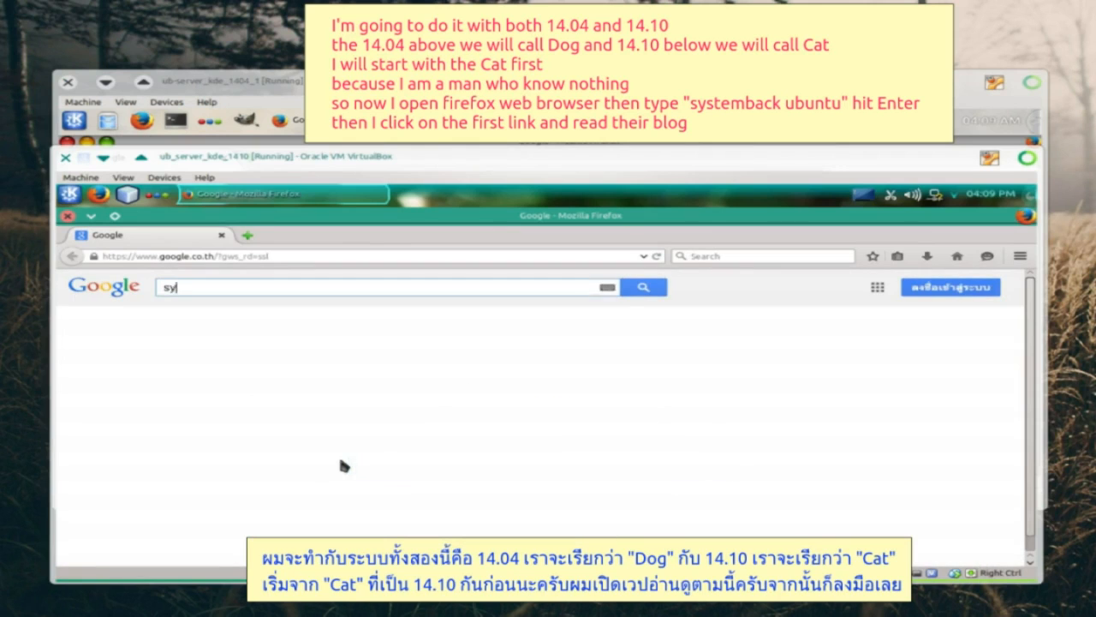
pyautogui.write('stemba')
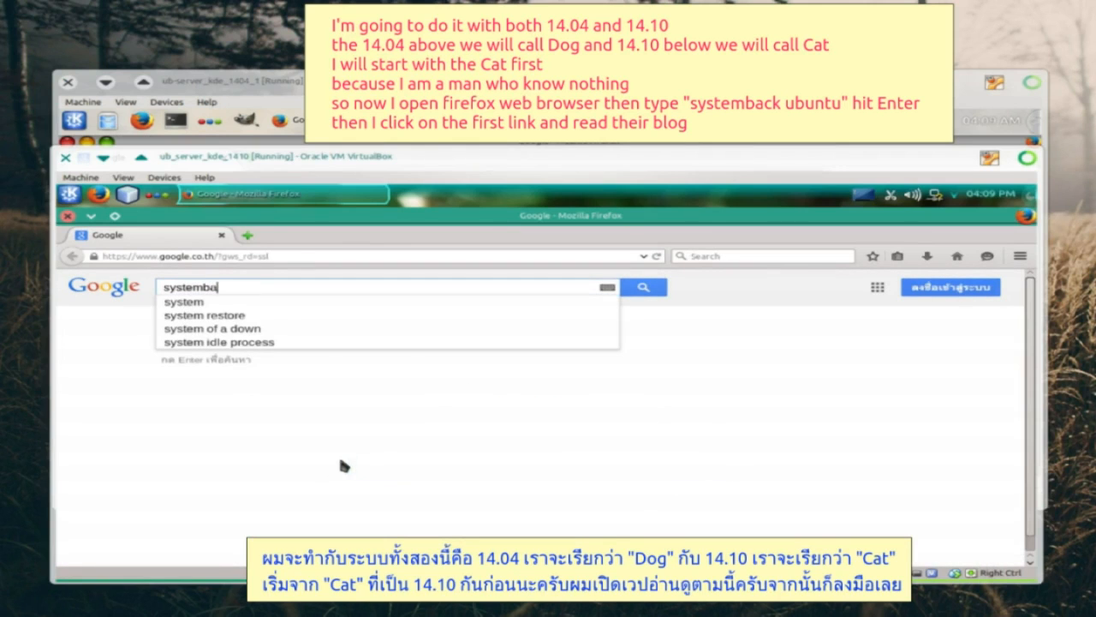
pyautogui.write('ck')
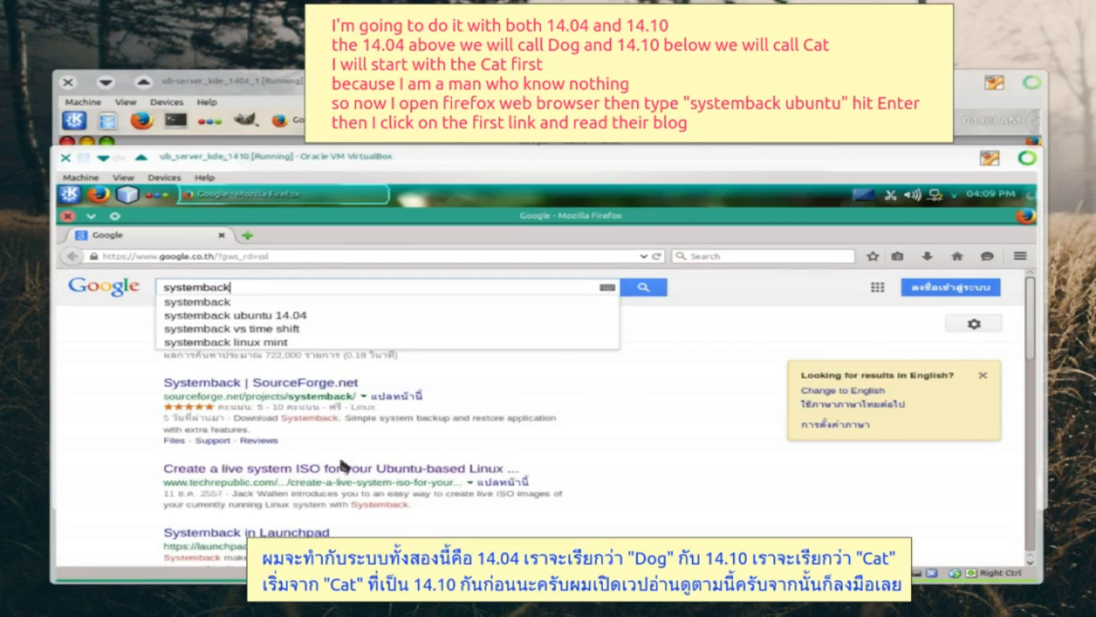
pyautogui.click(291, 315)
pyautogui.scroll(-2, 343, 368)
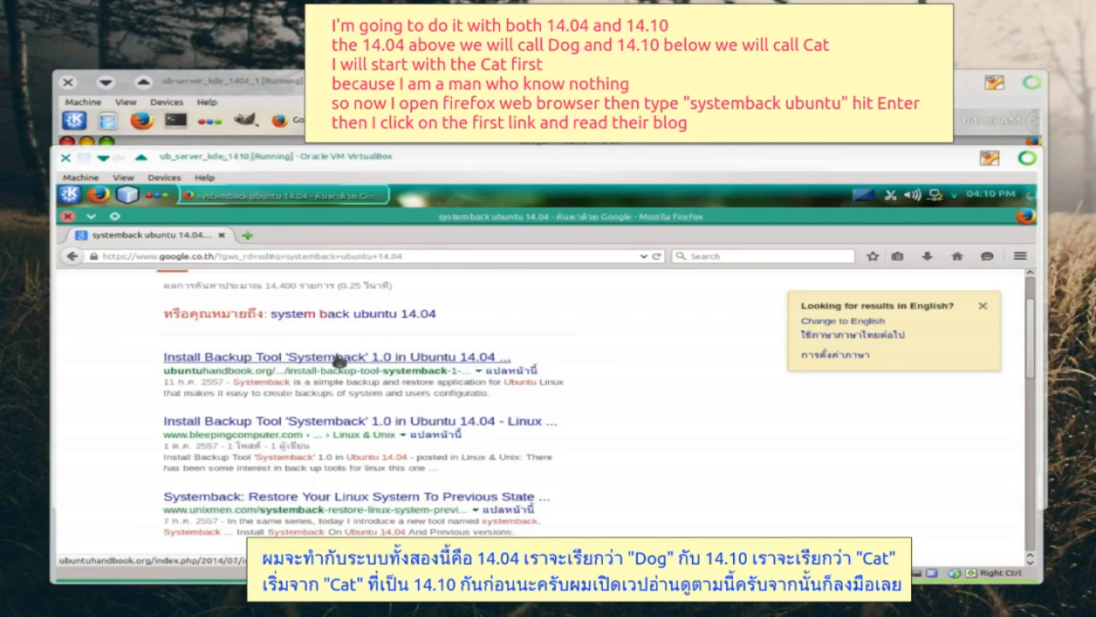
pyautogui.click(337, 358)
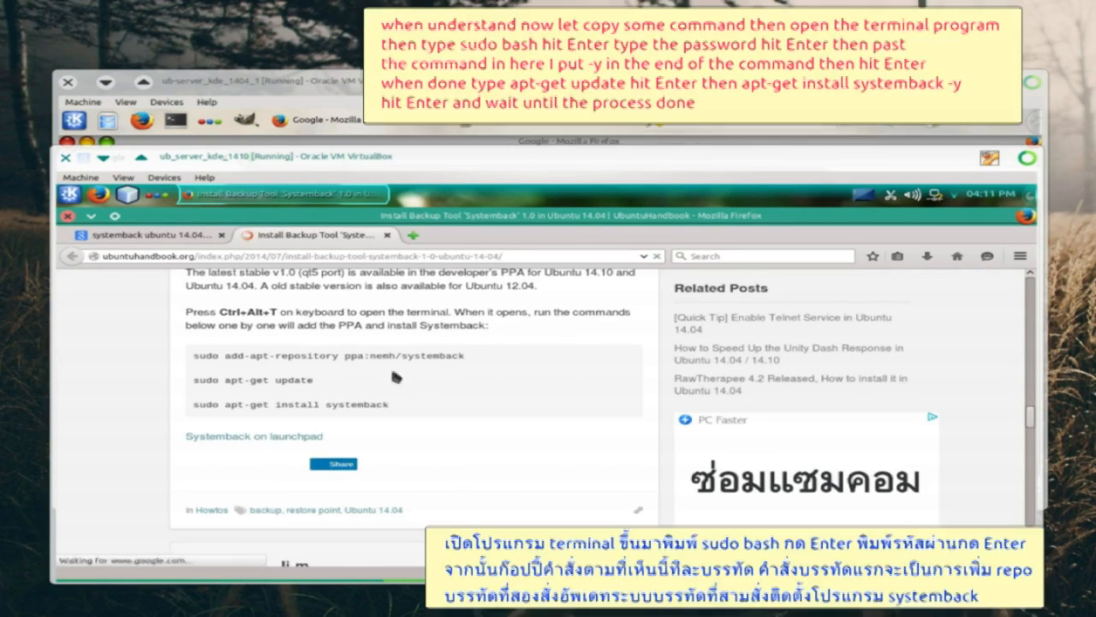
# - Copy the add-apt-repository ppa:nemh/systemback command from the UbuntuHandbook page
pyautogui.moveTo(225, 354); pyautogui.dragTo(467, 353)
pyautogui.rightClick(423, 355)
pyautogui.click(438, 366)
# - Open Konsole and start a root shell with sudo bash
pyautogui.click(70, 194)
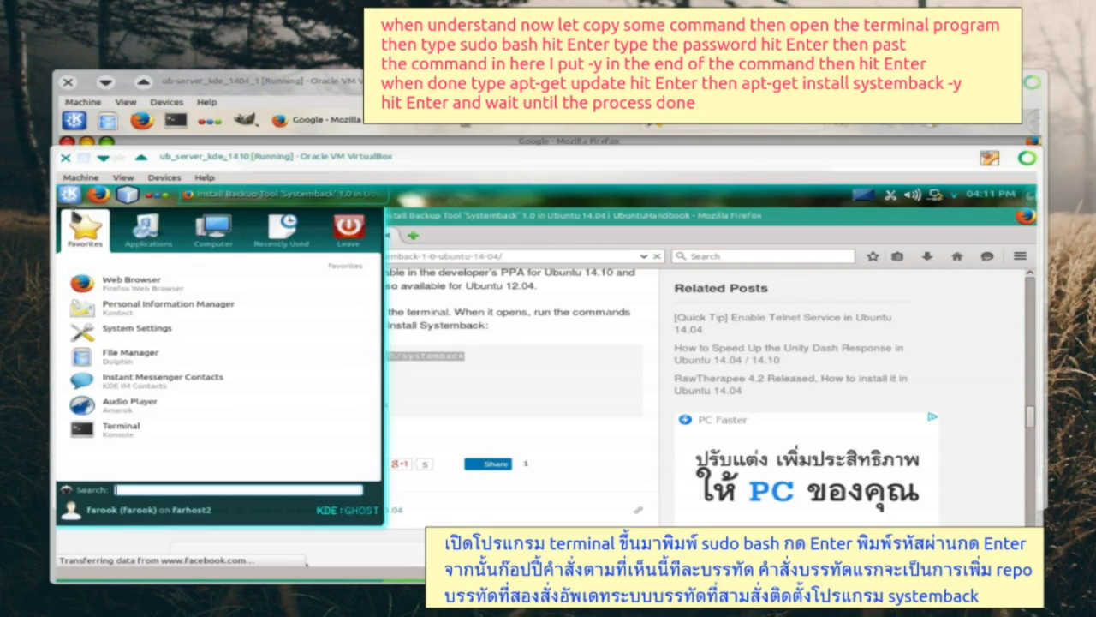
pyautogui.click(93, 423)
pyautogui.write('sudo bash')
pyautogui.press('Return')
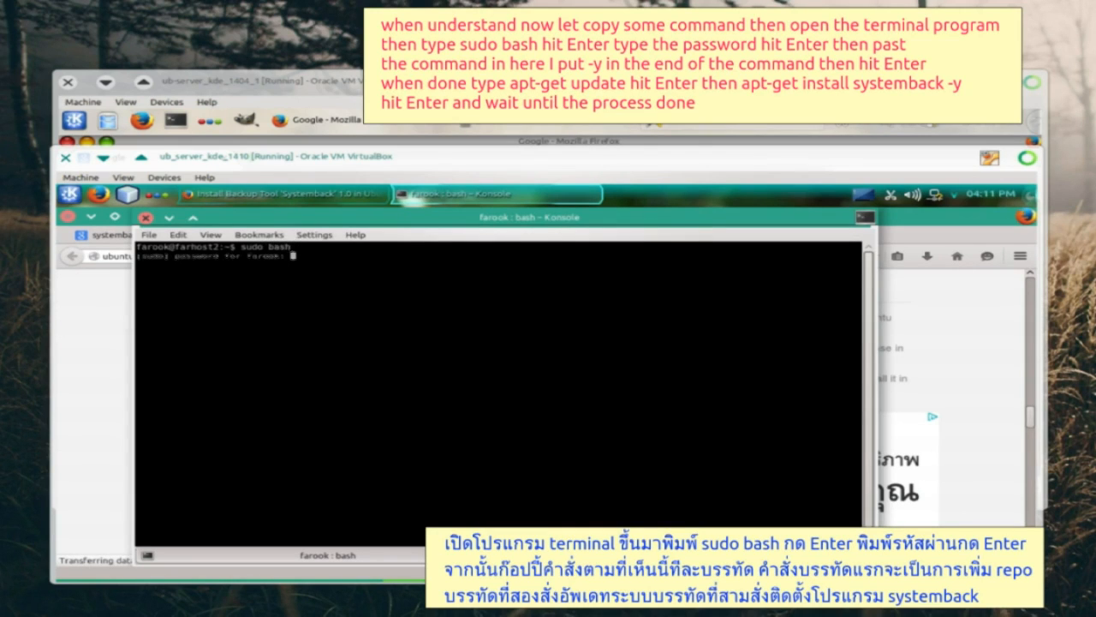
pyautogui.press('Return')
# - Add the nemh/systemback PPA with -y and refresh the package lists with apt-get update
pyautogui.rightClick(327, 284)
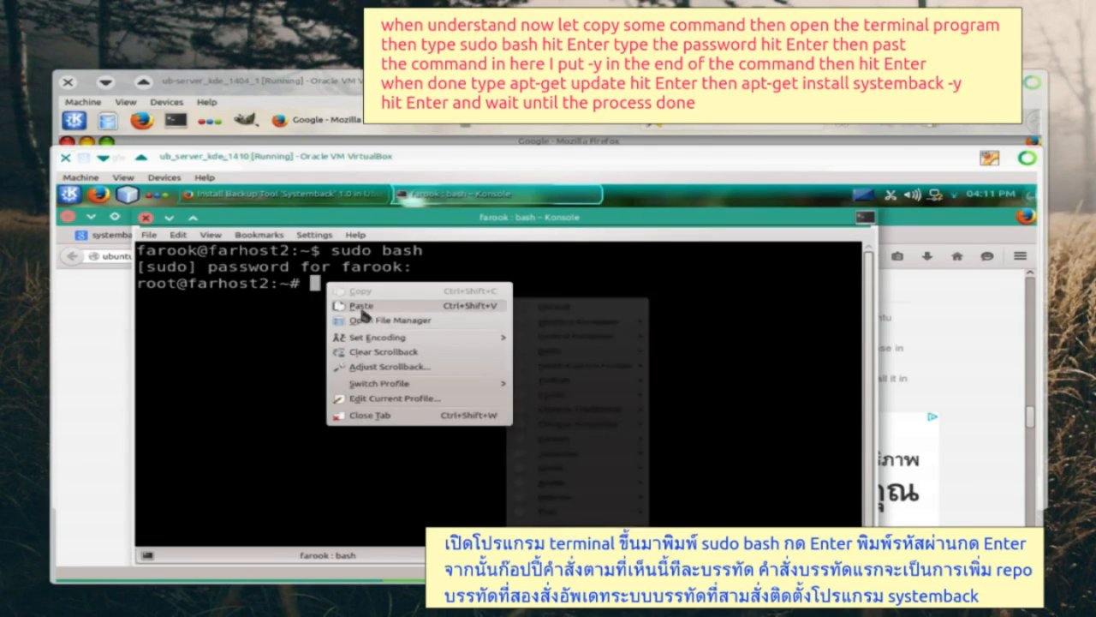
pyautogui.click(361, 308)
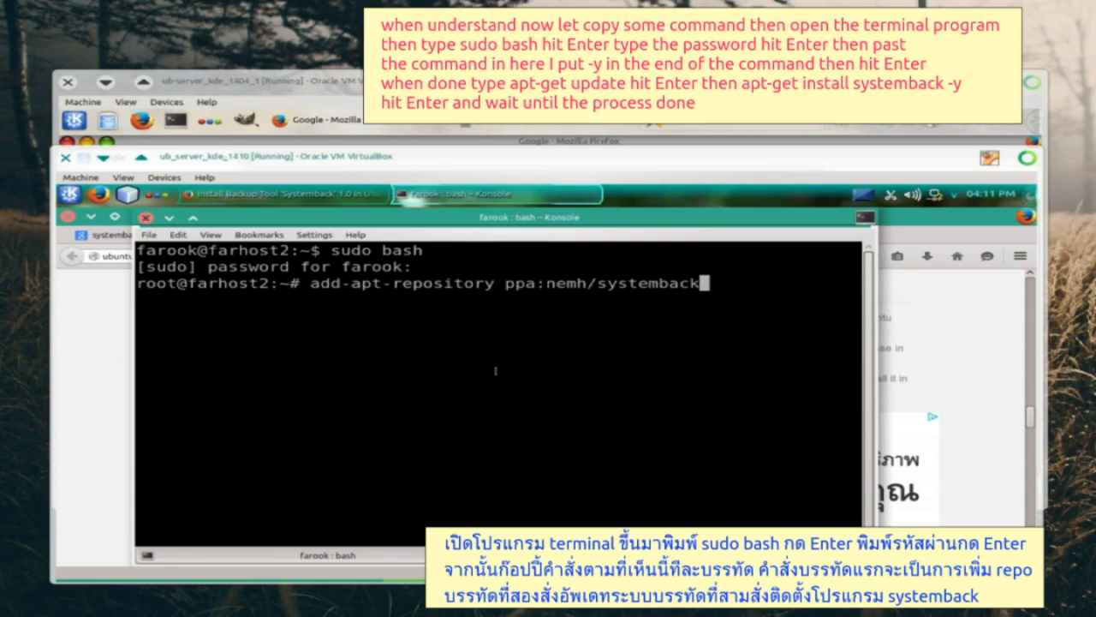
pyautogui.write('-y')
pyautogui.press('Return')
pyautogui.write('apt-get update')
pyautogui.press('Return')
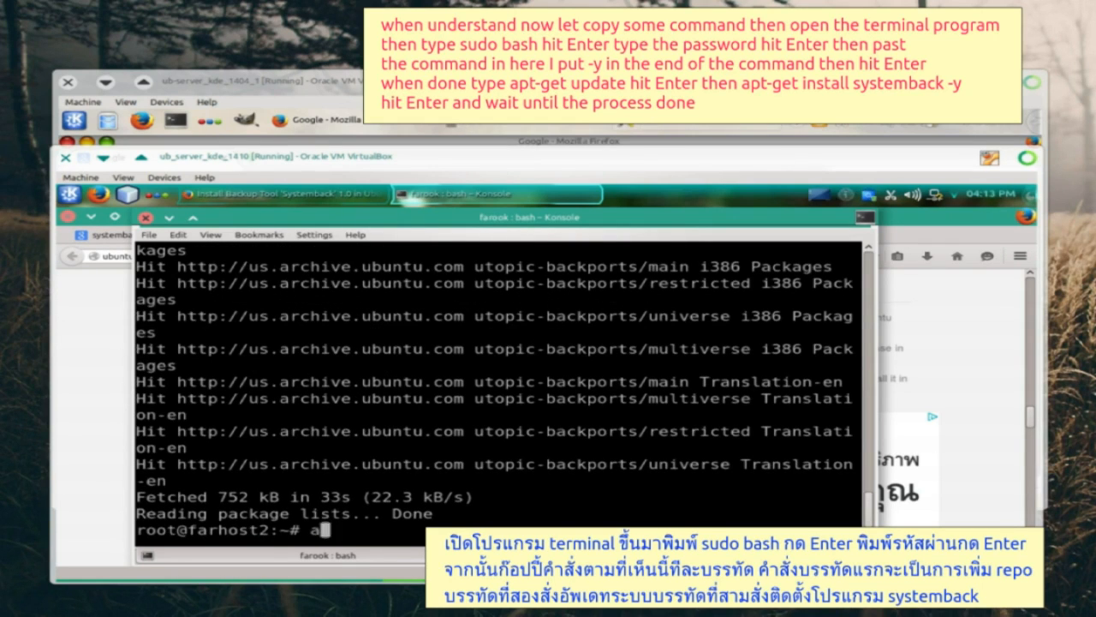
# - Install Systemback with 'apt-get install systemback -y' and launch it from the launcher
pyautogui.write('apt-get install systemback -y')
pyautogui.press('Return')
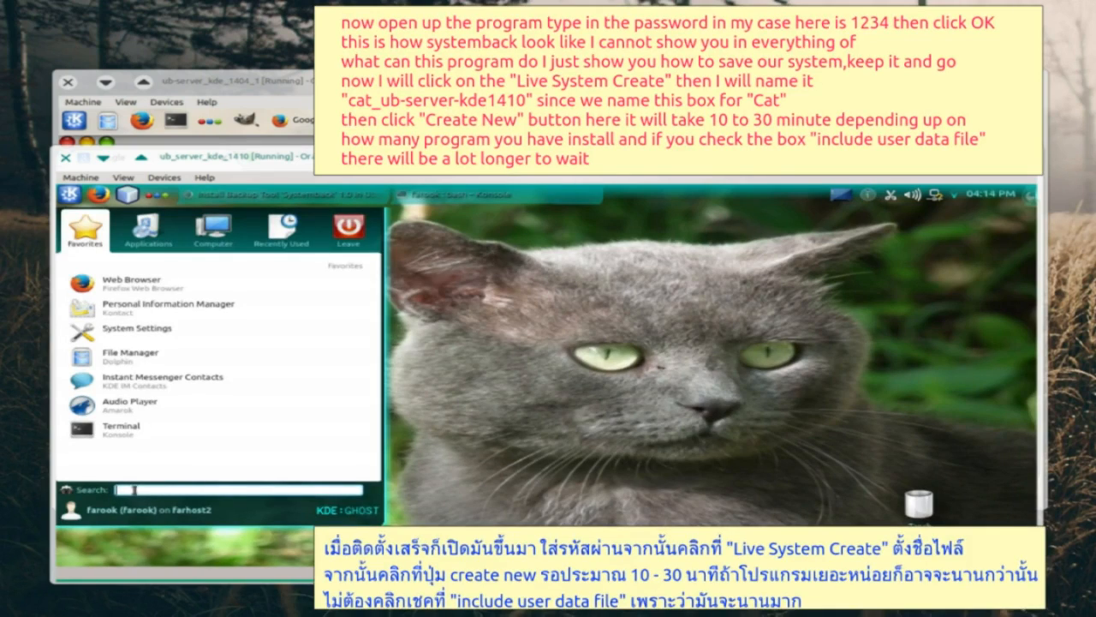
pyautogui.write('sys')
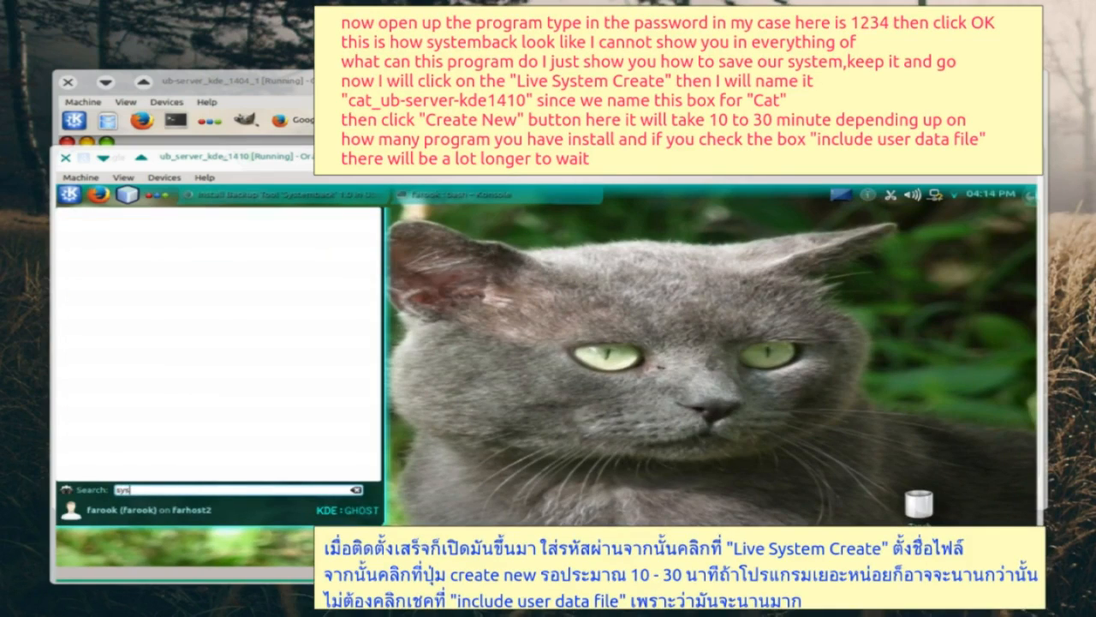
pyautogui.click(142, 345)
# - Authenticate Systemback with the root password and close Konsole and Firefox
pyautogui.write('1234')
pyautogui.click(616, 429)
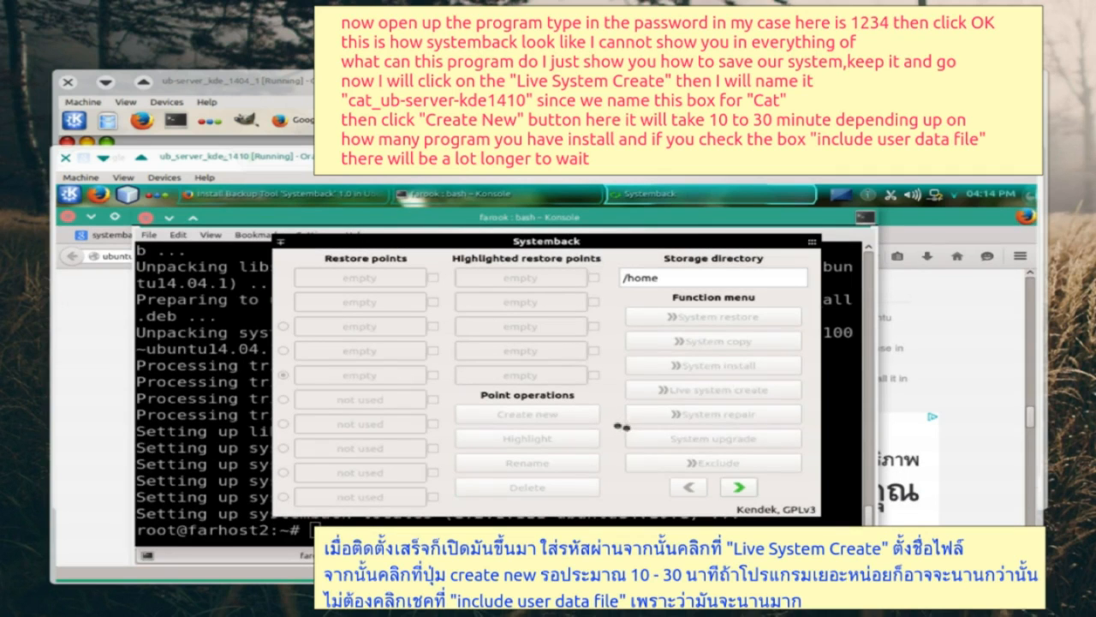
pyautogui.click(147, 218)
pyautogui.click(68, 216)
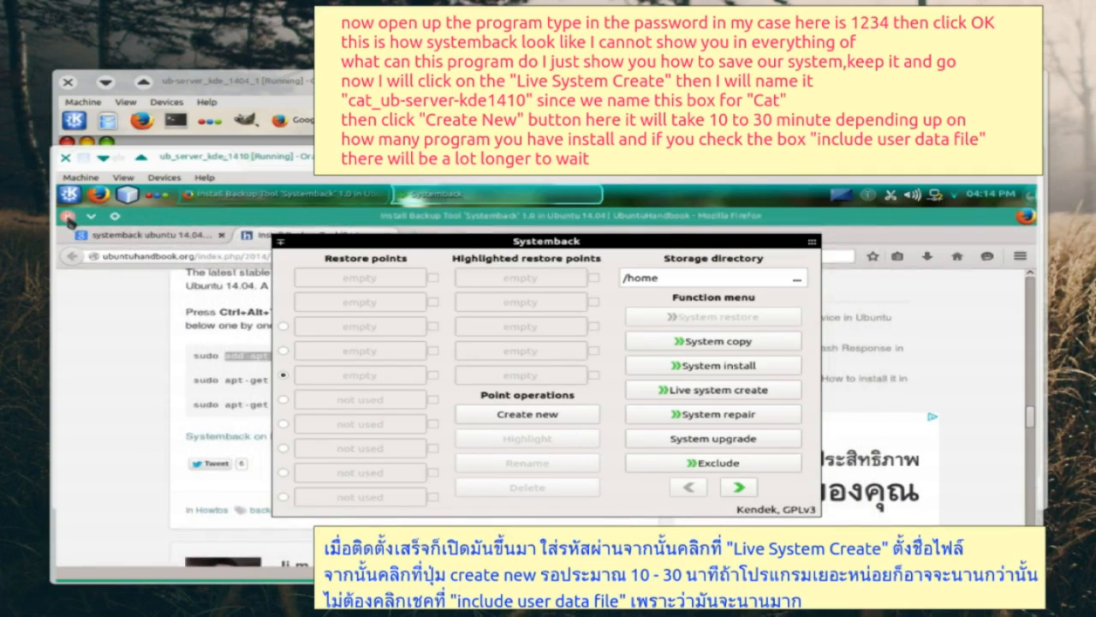
pyautogui.click(546, 247)
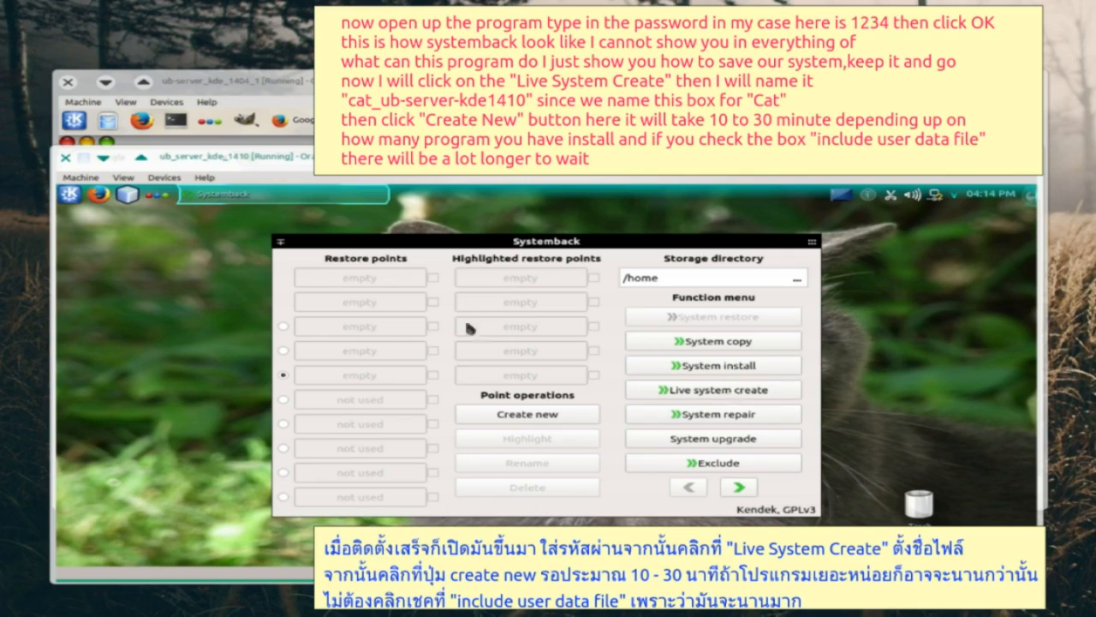
# - Create a new live system image named cat_ub-server-kde1410
pyautogui.click(723, 394)
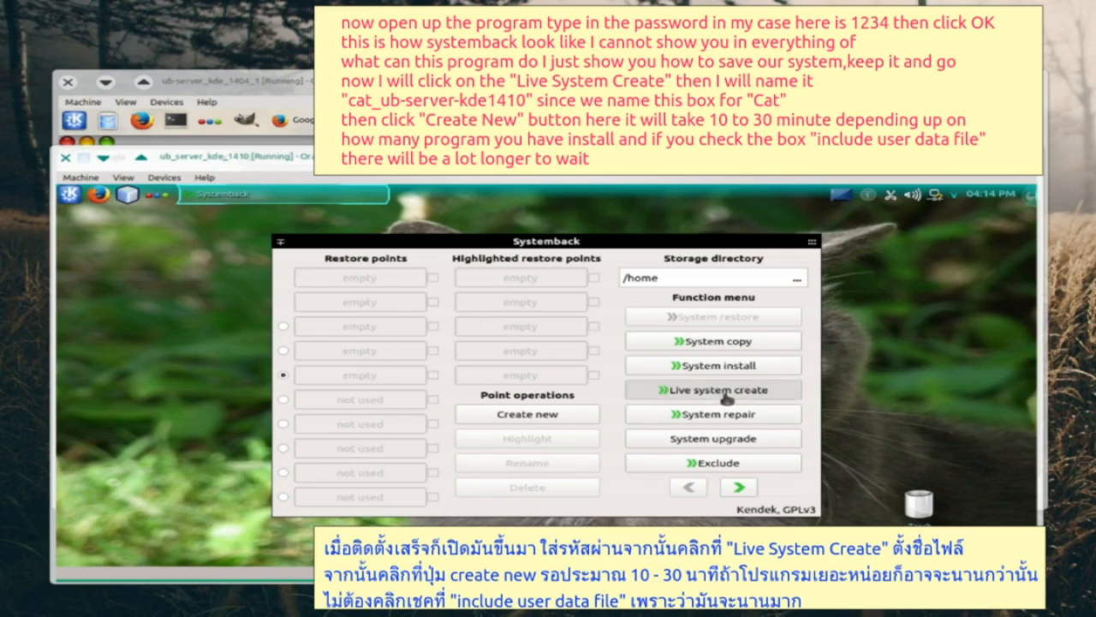
pyautogui.click(359, 321)
pyautogui.write('cat_ub-server-kde1410')
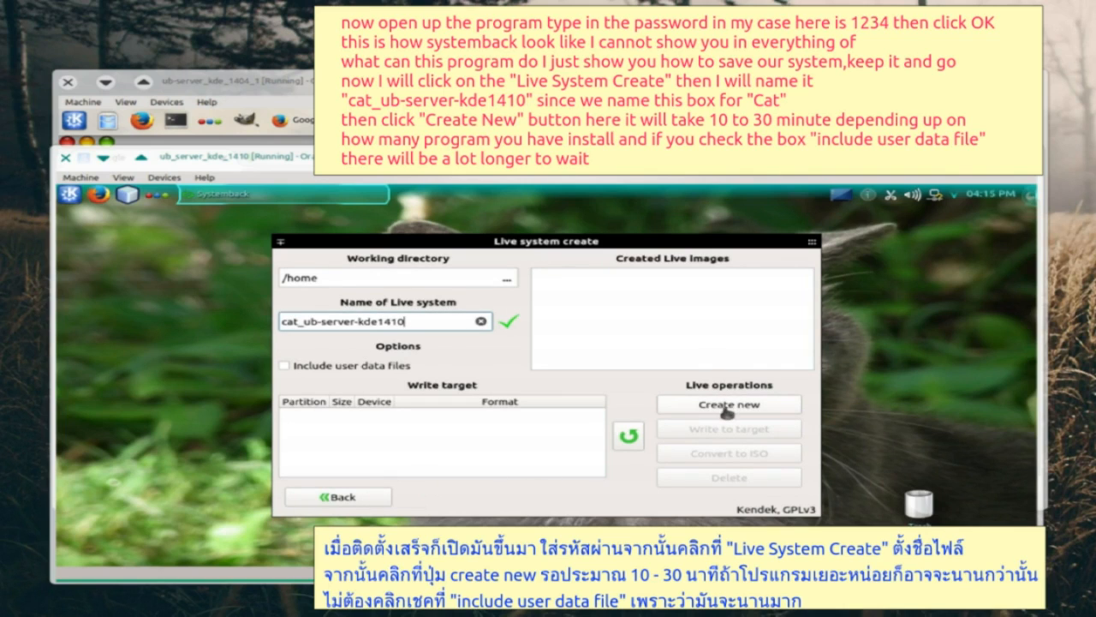
pyautogui.click(726, 408)
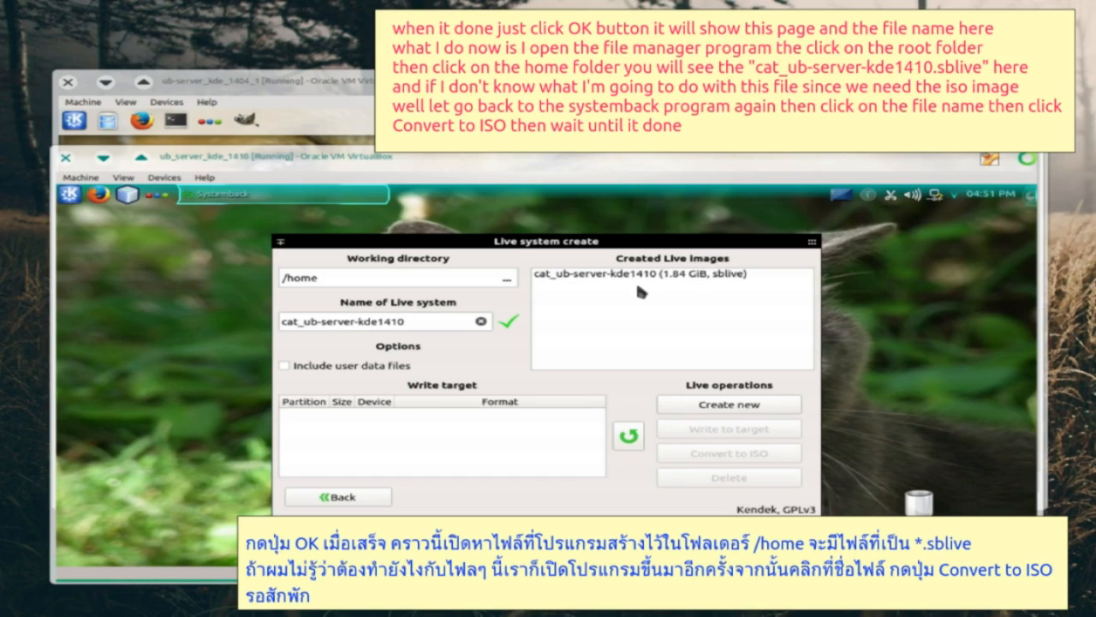
# - In Dolphin, browse to /home and check the cat_ub-server-kde1410.sblive file
pyautogui.click(70, 194)
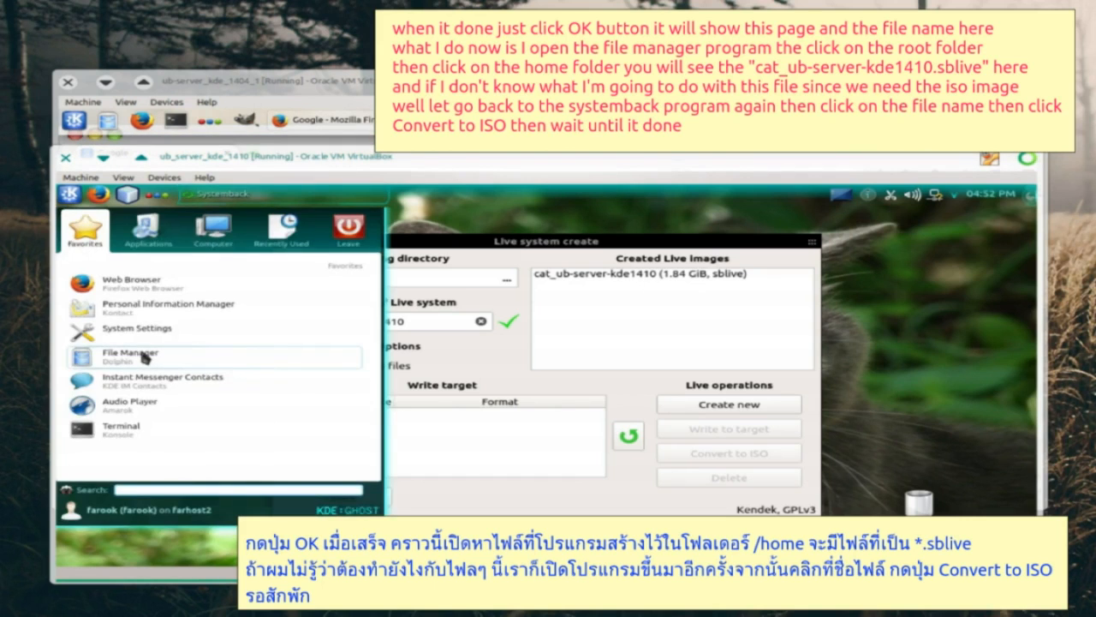
pyautogui.click(143, 358)
pyautogui.click(88, 303)
pyautogui.click(567, 300)
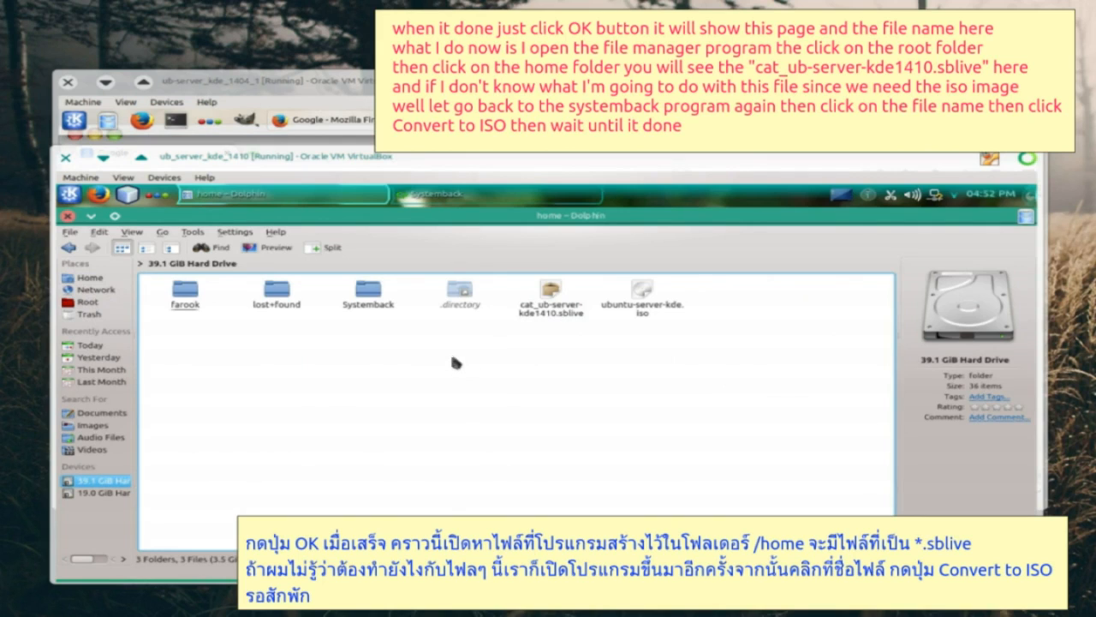
pyautogui.click(553, 310)
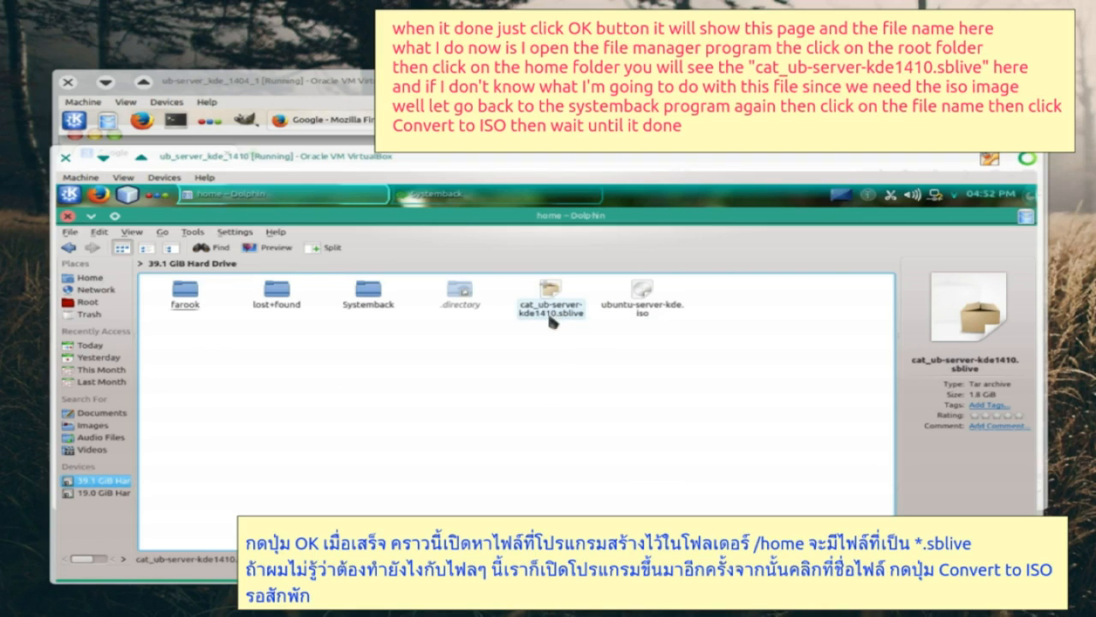
# - Back in Systemback, convert the cat_ub-server-kde1410 live image to ISO
pyautogui.click(90, 215)
pyautogui.click(608, 274)
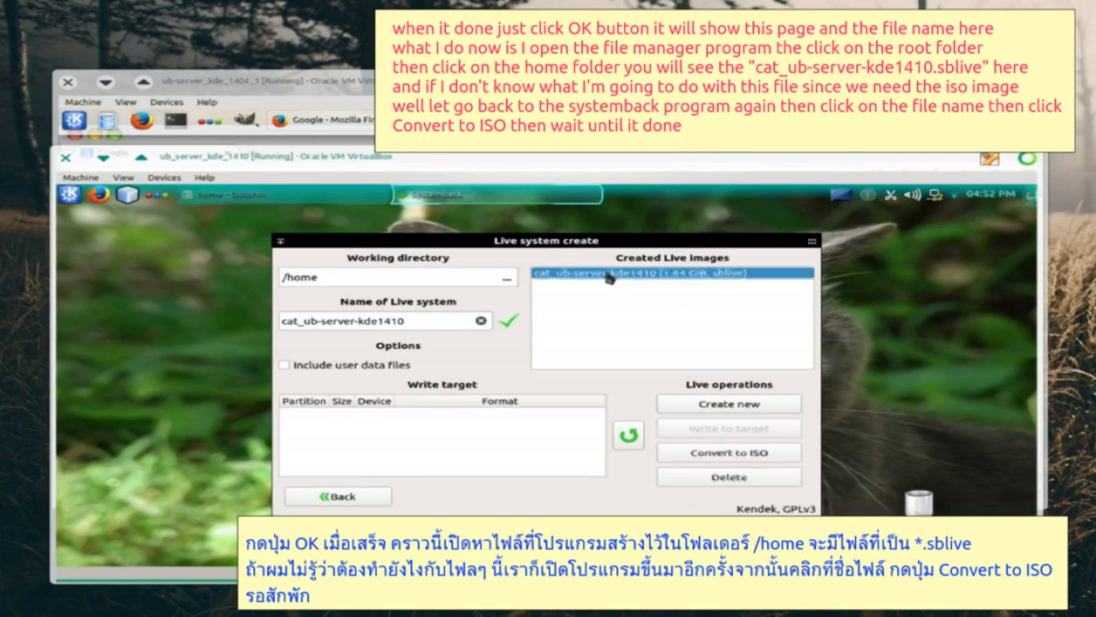
pyautogui.click(720, 458)
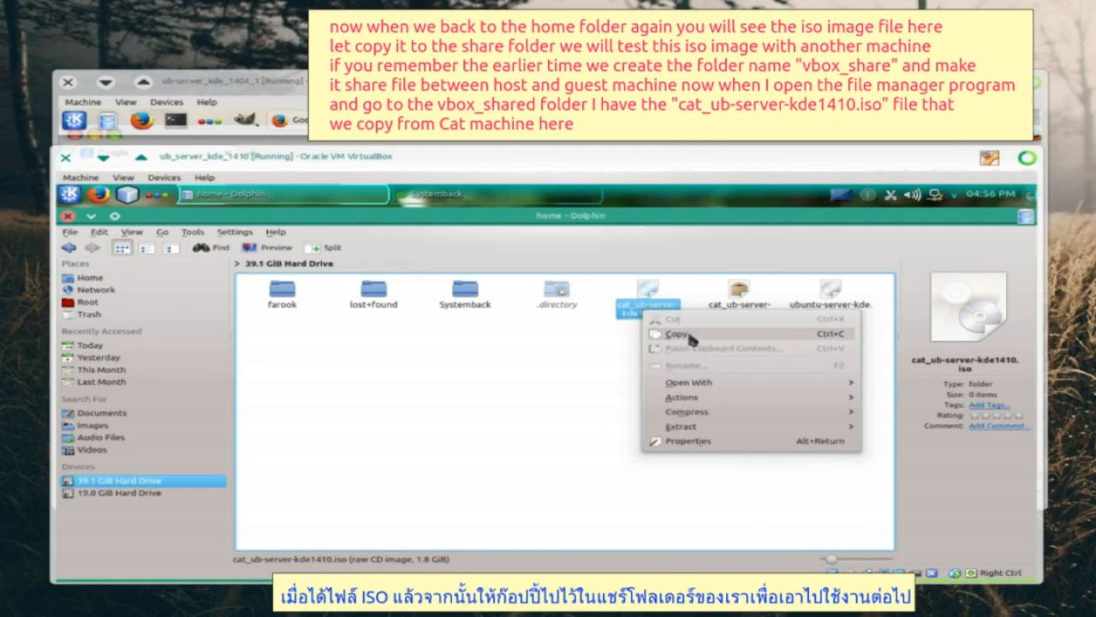
# - Copy cat_ub-server-kde1410.iso from /home into /media/sf_vbox_shared
pyautogui.click(688, 336)
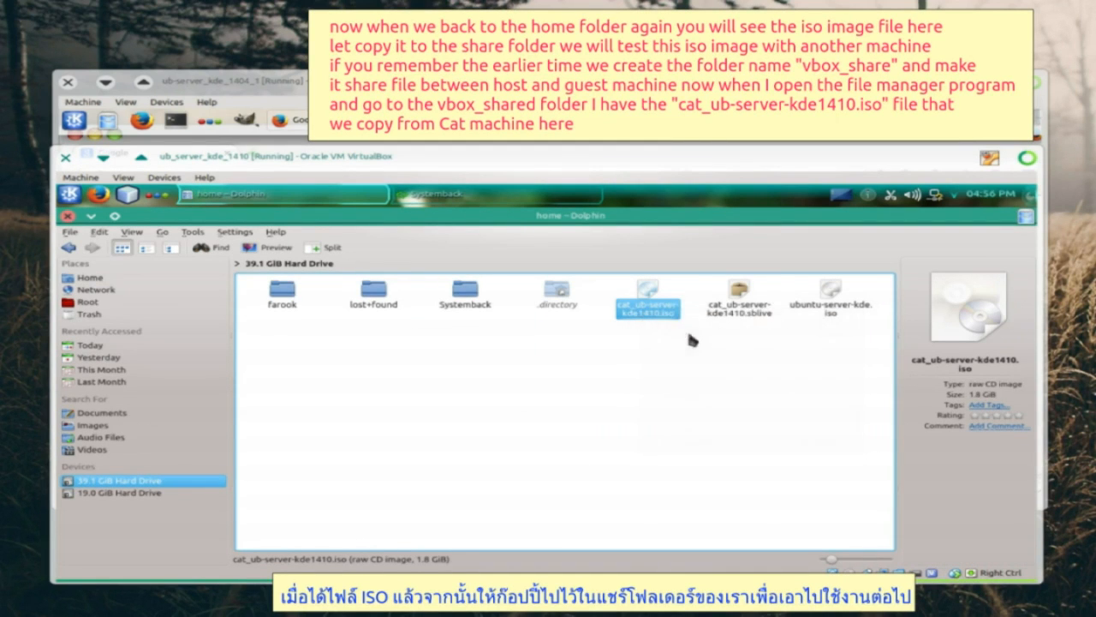
pyautogui.click(87, 302)
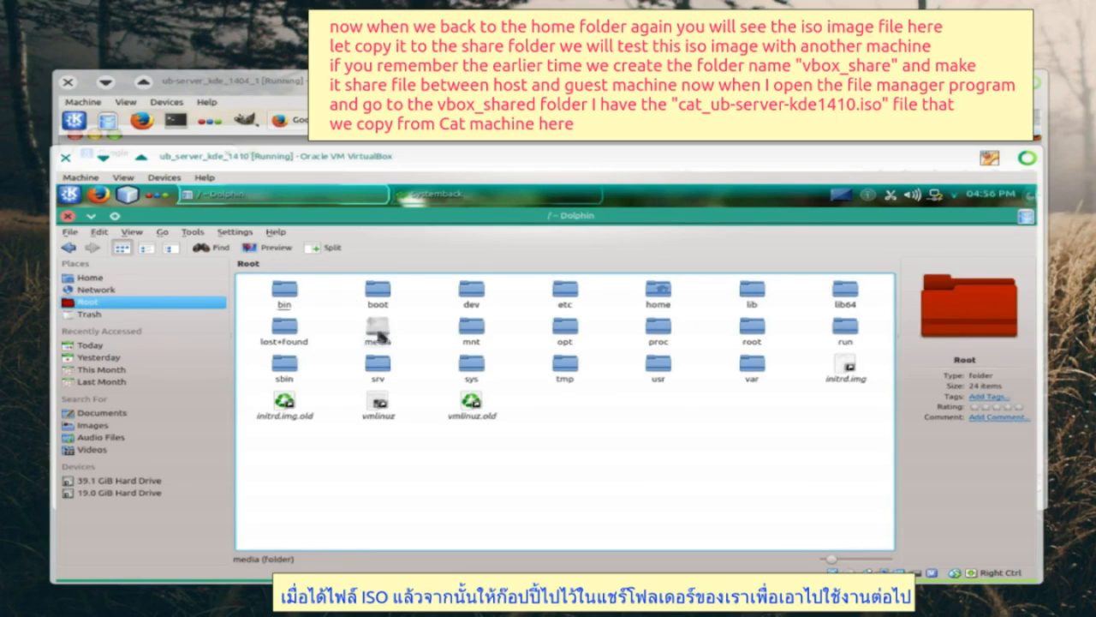
pyautogui.doubleClick(382, 335)
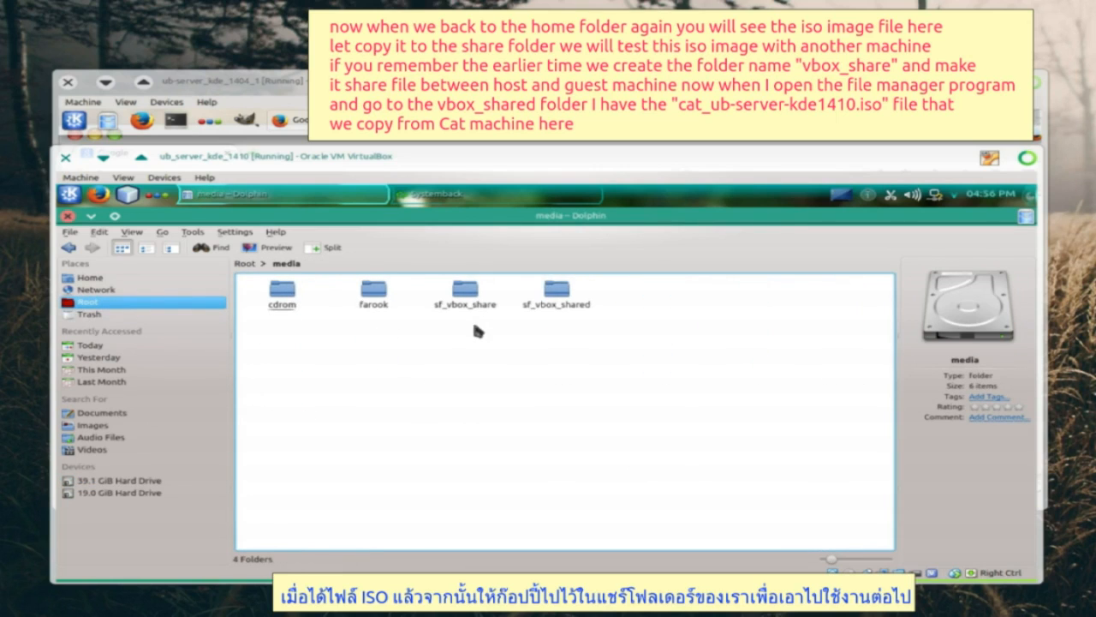
pyautogui.click(552, 297)
pyautogui.rightClick(349, 326)
pyautogui.click(410, 401)
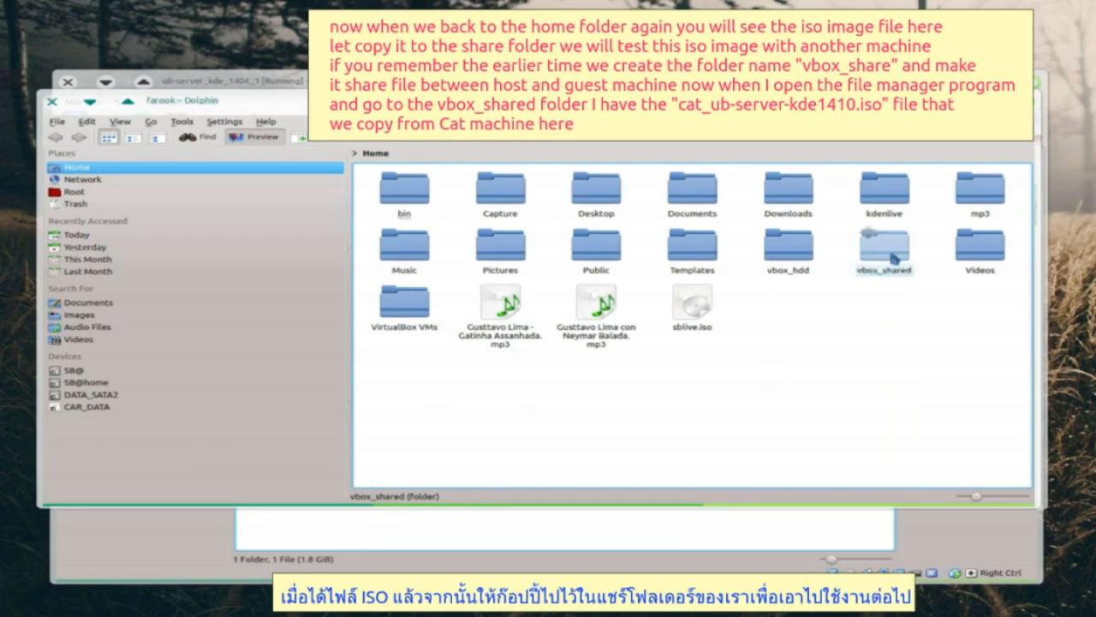
# - Verify the ISO in the host's vbox_shared folder, then bring up the 14.04 VM
pyautogui.click(891, 257)
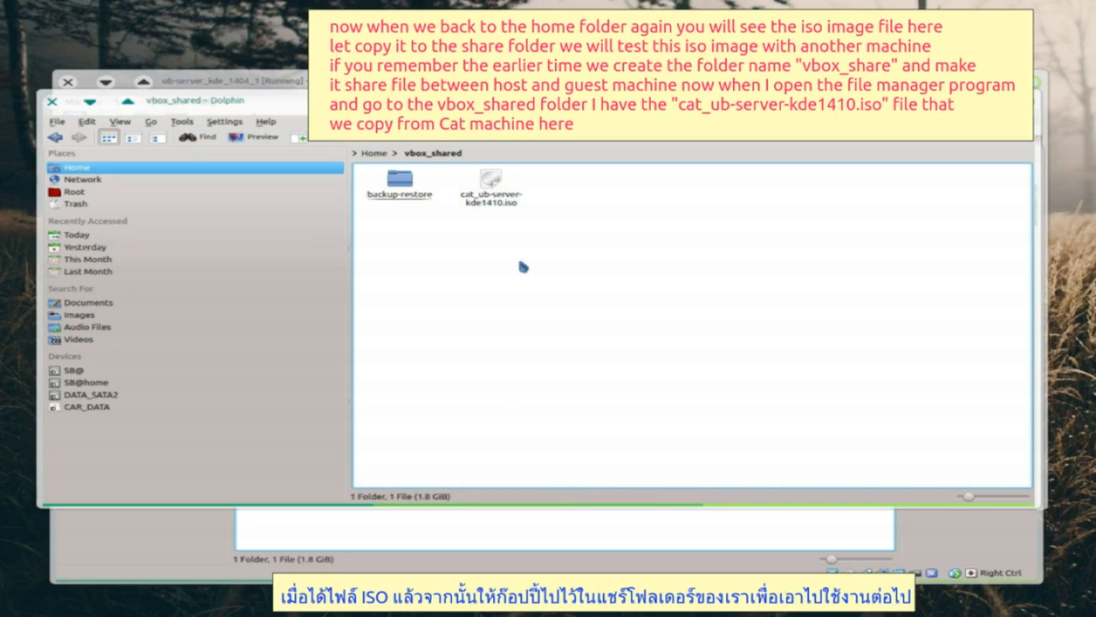
pyautogui.click(89, 102)
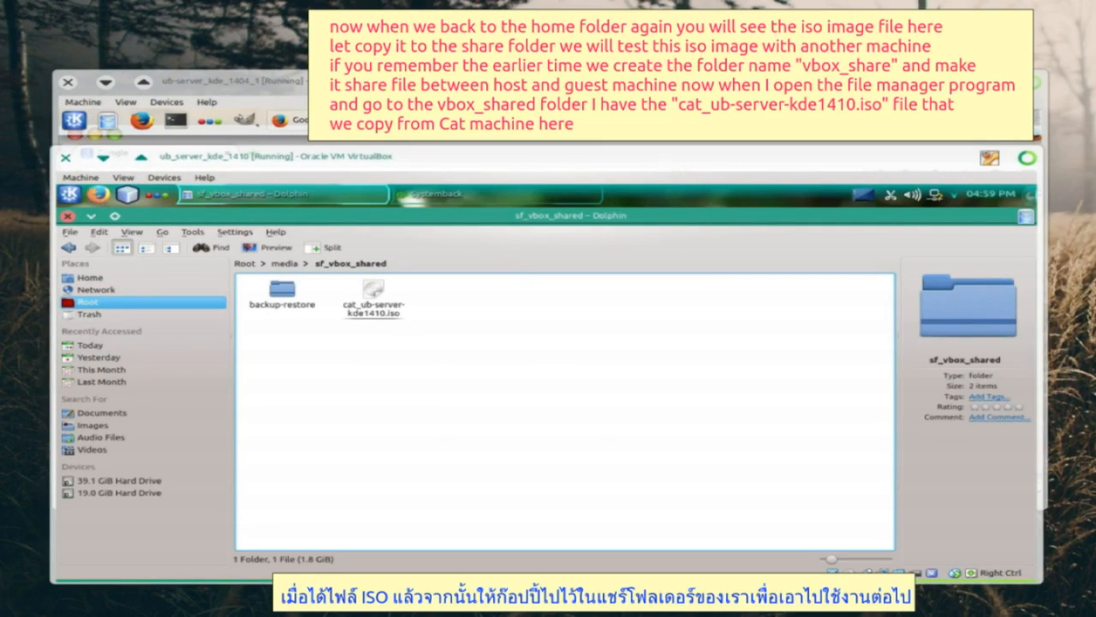
pyautogui.click(406, 83)
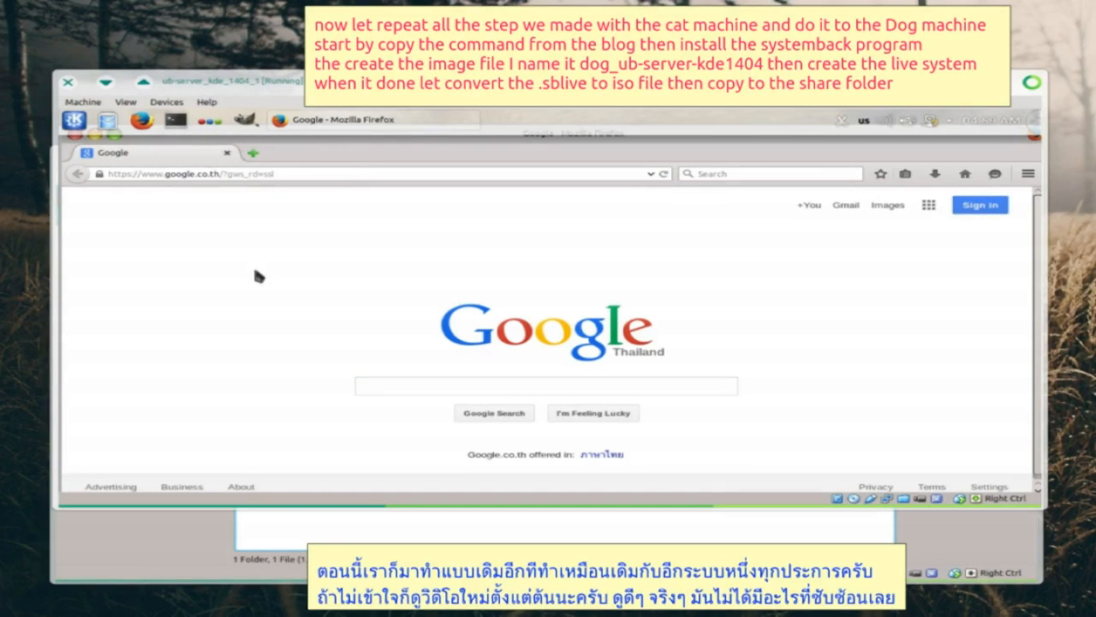
# - On the 14.04 guest, copy the Systemback PPA command and install systemback -y
pyautogui.click(371, 387)
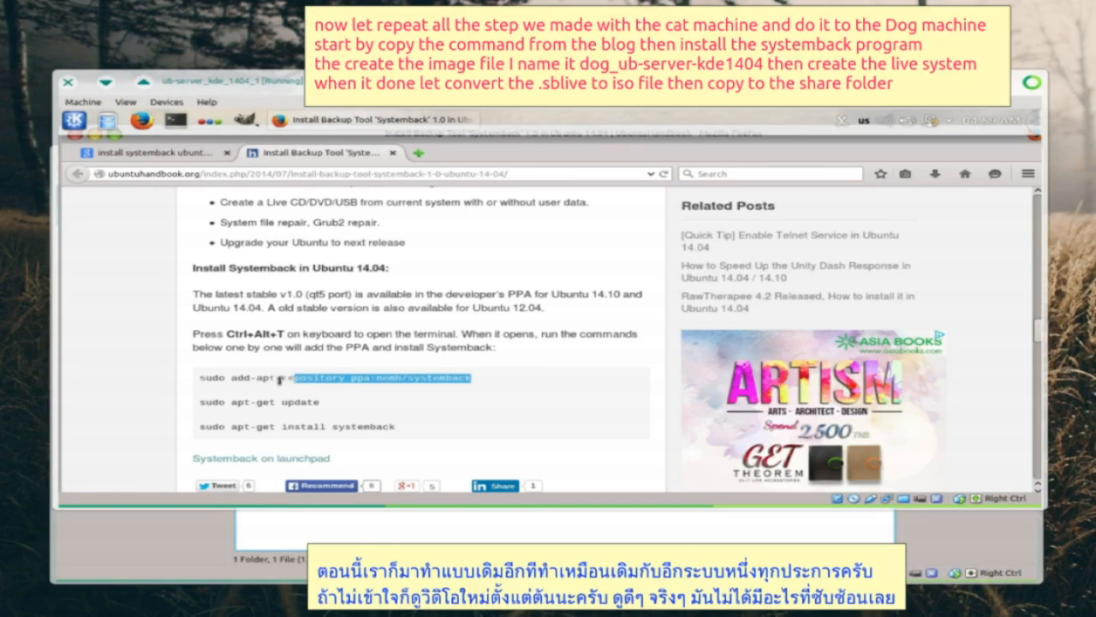
pyautogui.moveTo(295, 378); pyautogui.dragTo(232, 380)
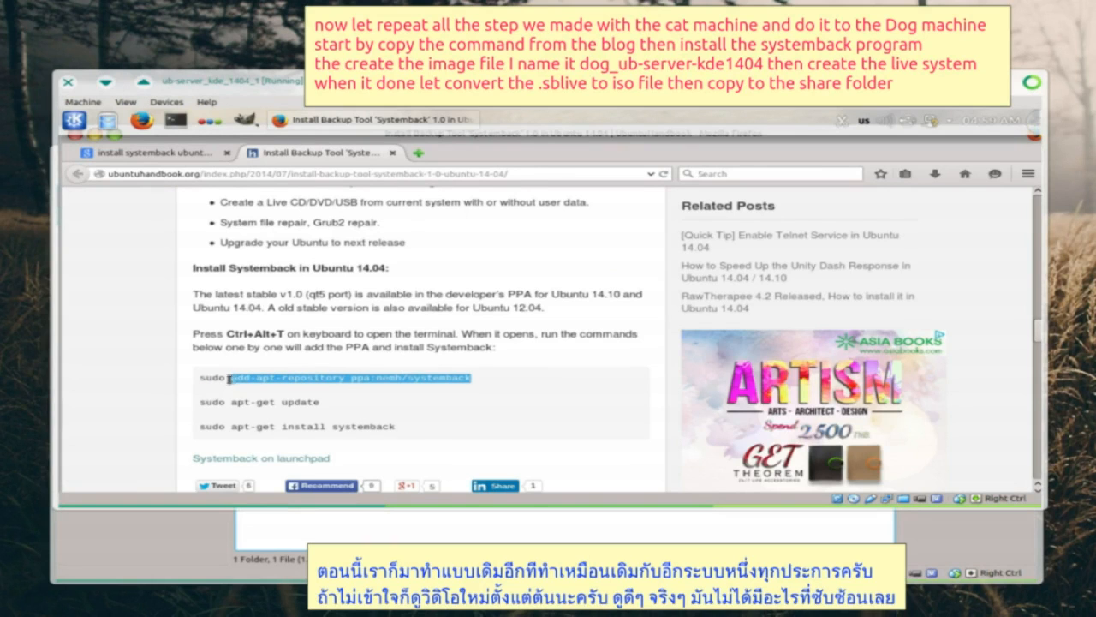
pyautogui.rightClick(239, 377)
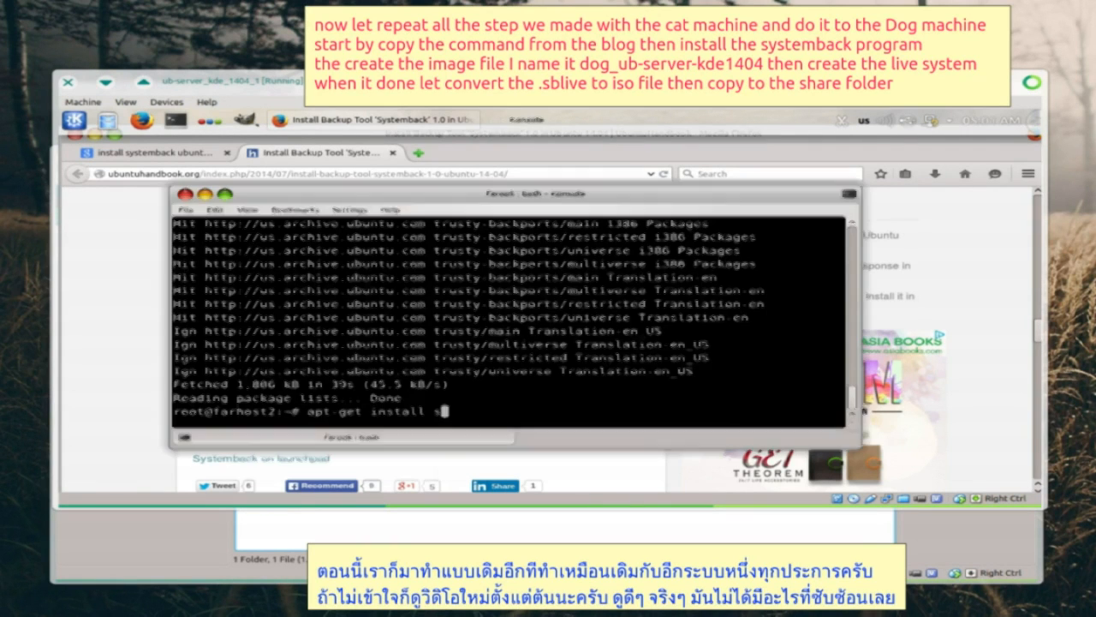
pyautogui.write('systemback -y')
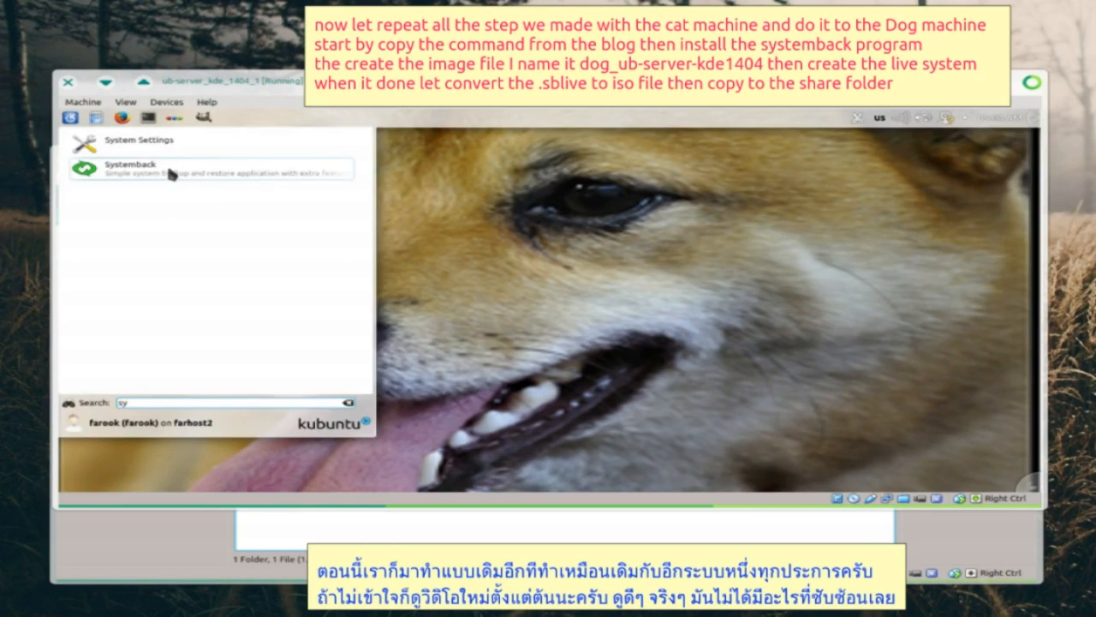
# - Launch Systemback and create a live system named dog_ub-server-kde1404
pyautogui.click(171, 175)
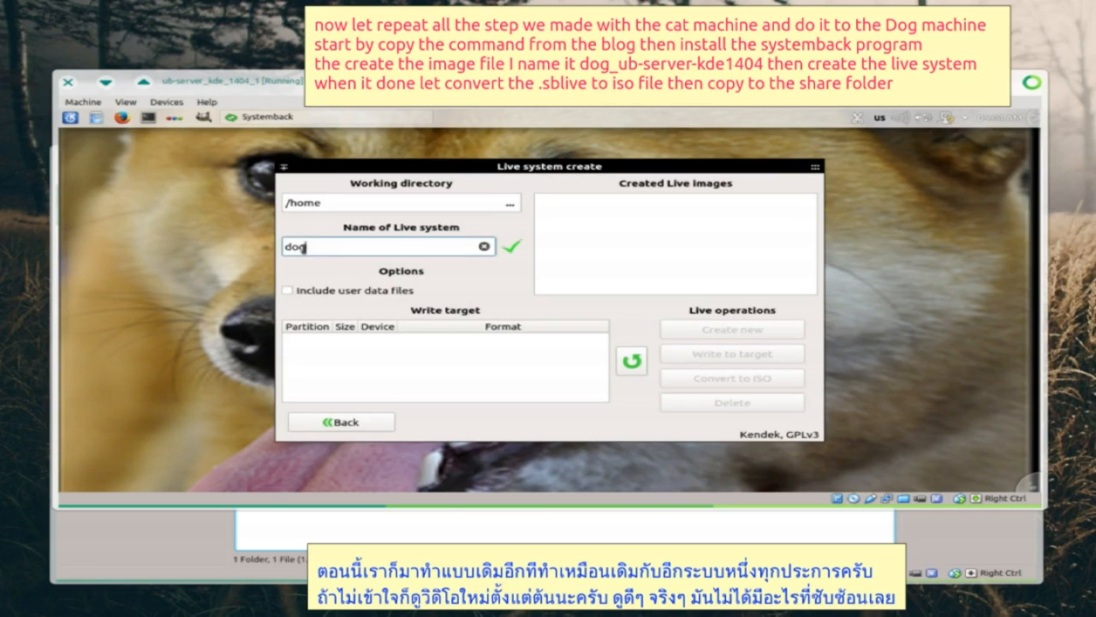
pyautogui.write('_ub-server-kde1404')
pyautogui.click(716, 328)
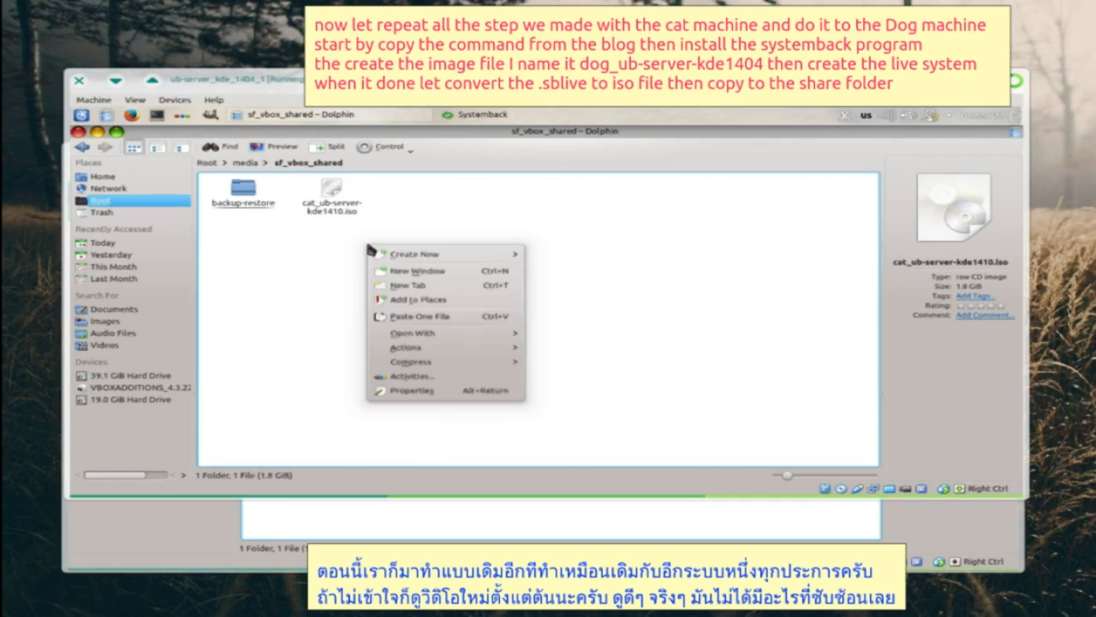
# - Paste dog_ub-server-kde1404.iso into sf_vbox_shared and select the copied file
pyautogui.click(415, 317)
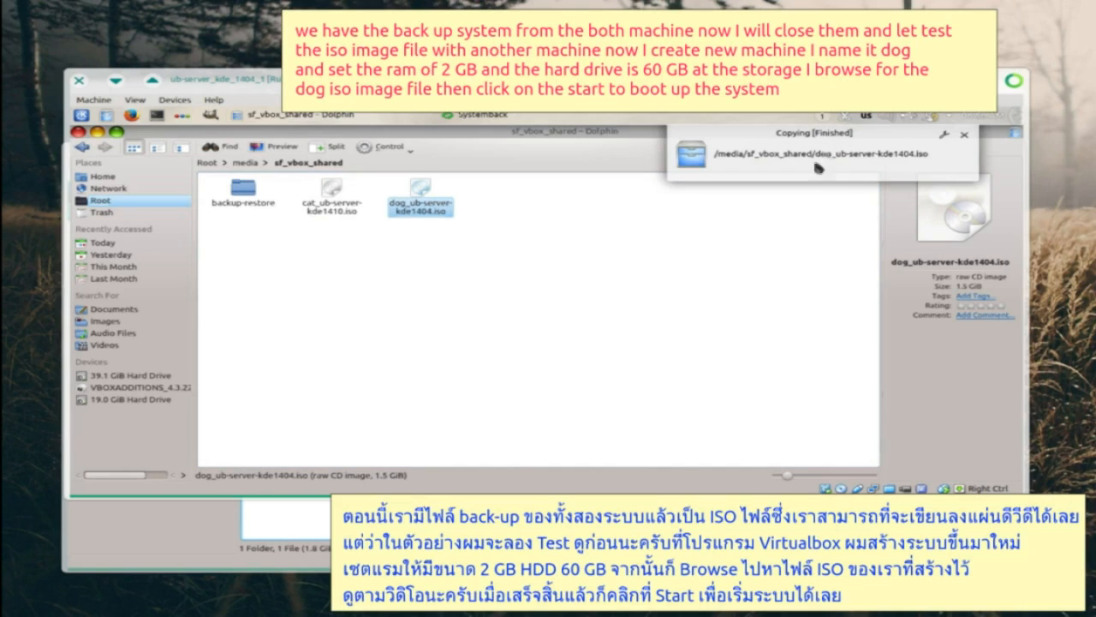
pyautogui.click(965, 134)
pyautogui.click(602, 338)
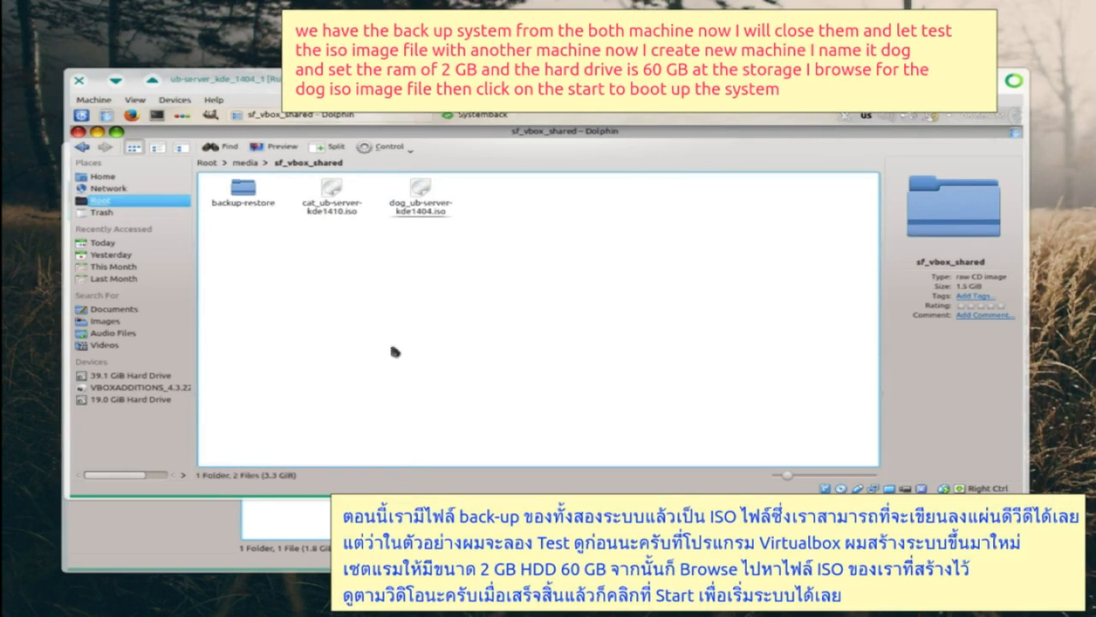
pyautogui.click(420, 206)
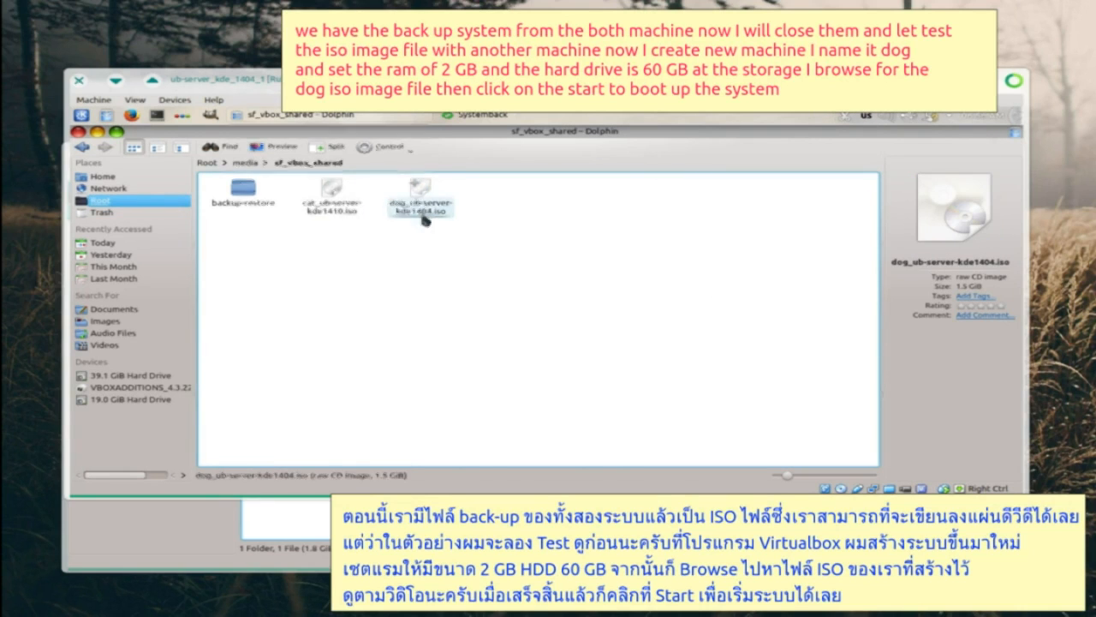
# - Power off the 14.04 virtual machine to return to the VirtualBox Manager
pyautogui.click(78, 80)
pyautogui.click(552, 329)
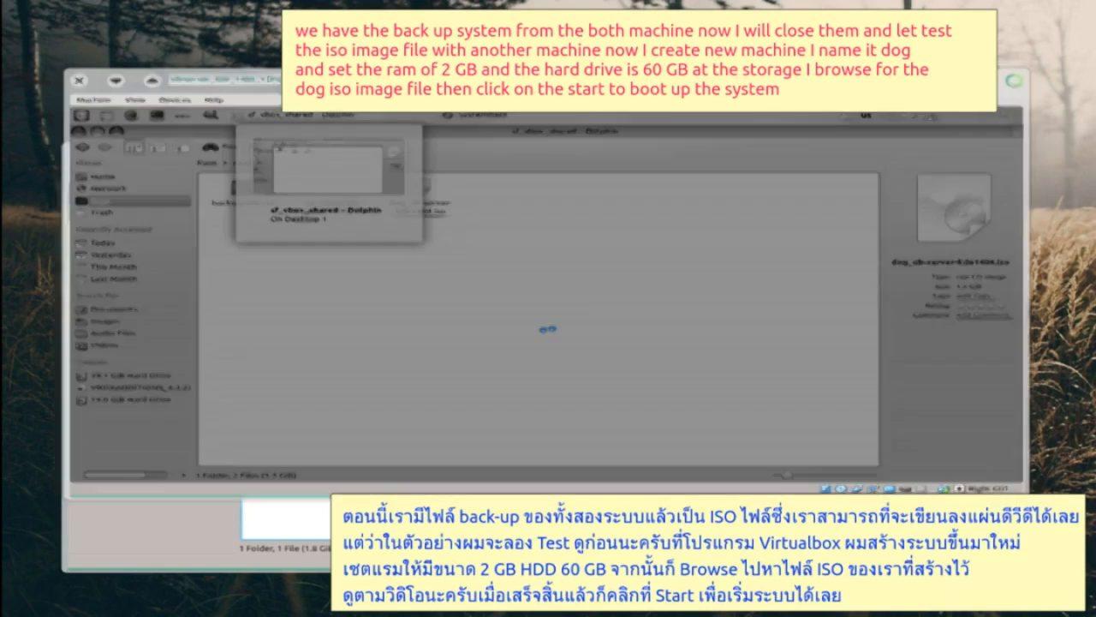
pyautogui.click(151, 171)
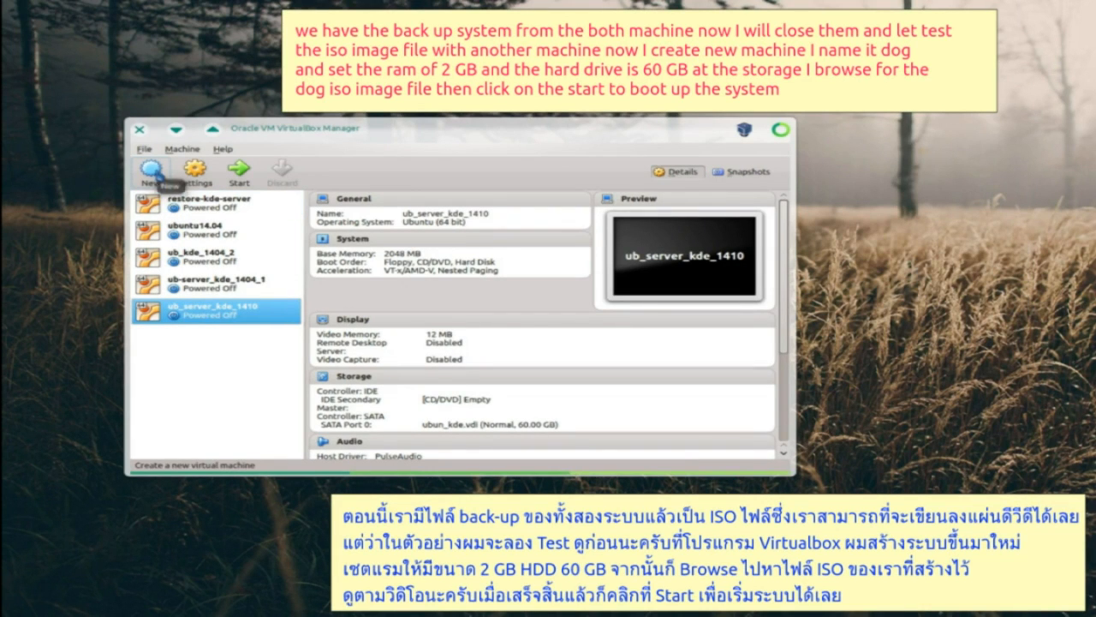
# - Create a new VM named dog with a 60 GB virtual hard drive
pyautogui.write('dog')
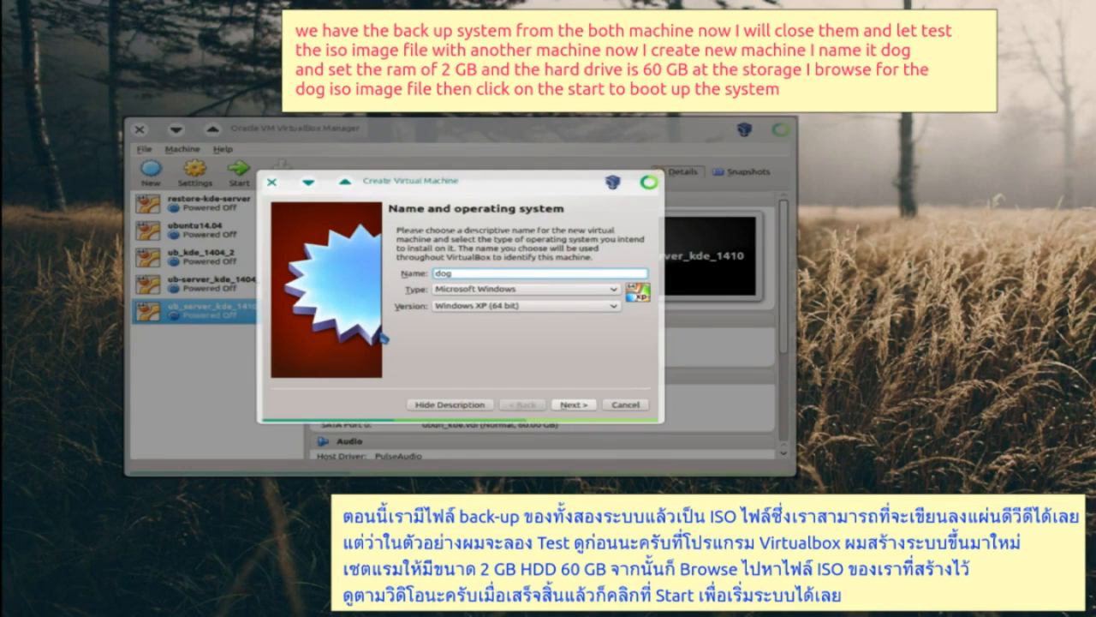
pyautogui.press('Return')
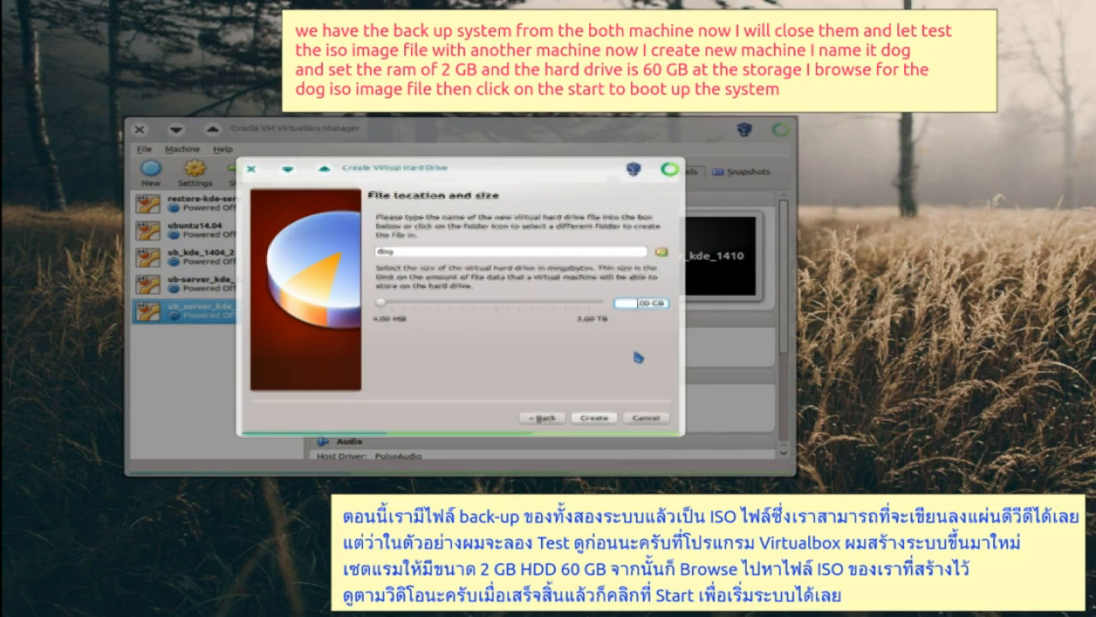
pyautogui.write('0')
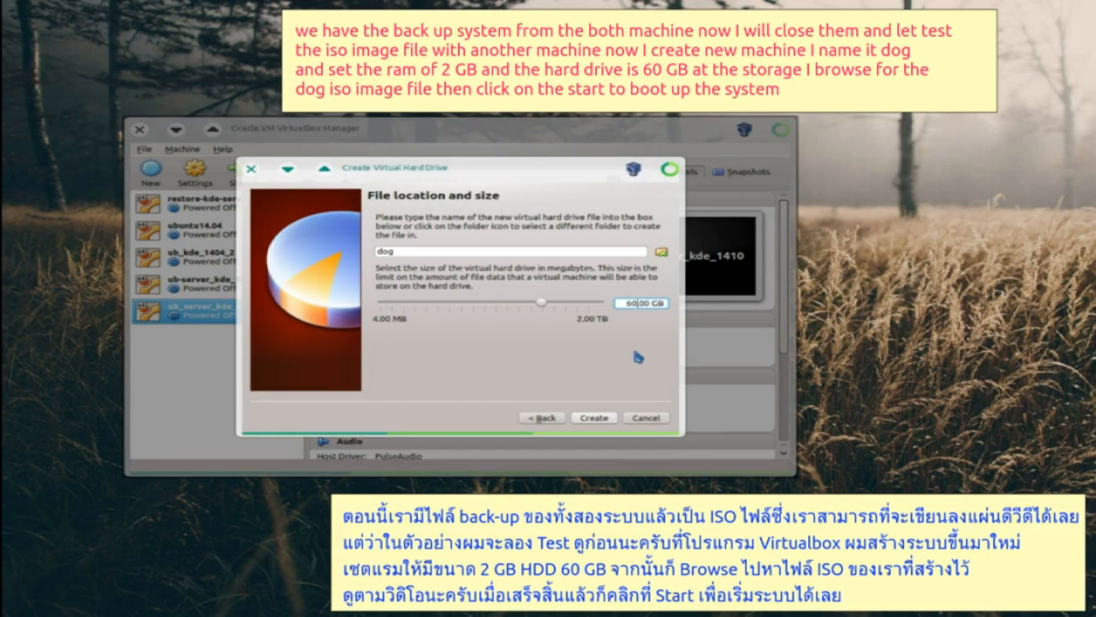
pyautogui.click(595, 415)
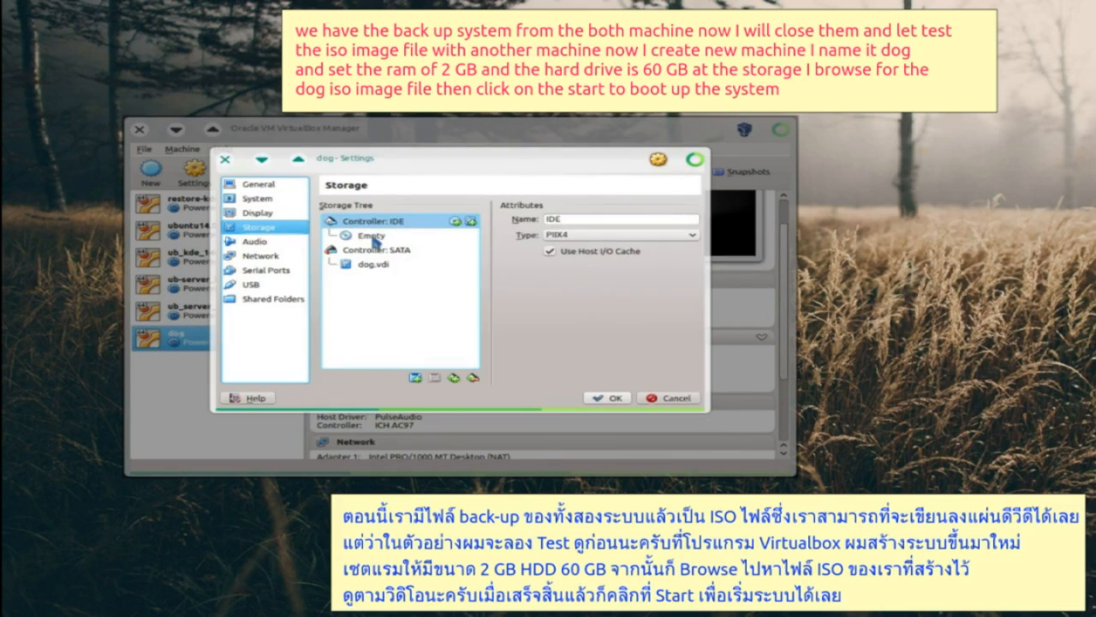
# - Attach dog_ub-server-kde1404.iso to the empty CD drive and boot the dog VM
pyautogui.click(372, 236)
pyautogui.click(689, 220)
pyautogui.click(770, 236)
pyautogui.click(257, 206)
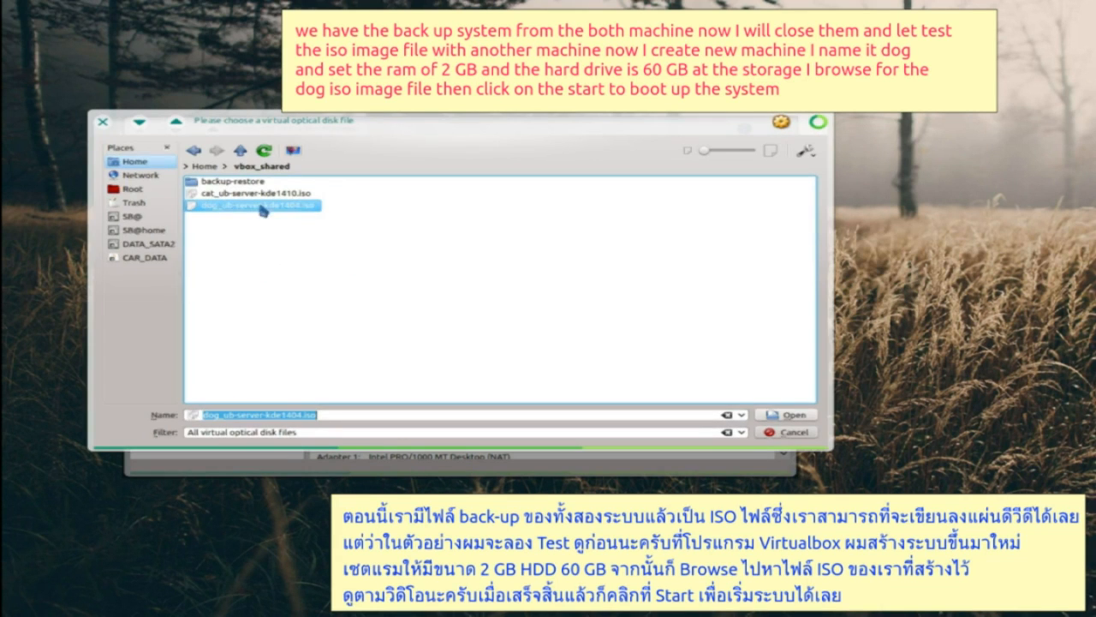
pyautogui.click(770, 416)
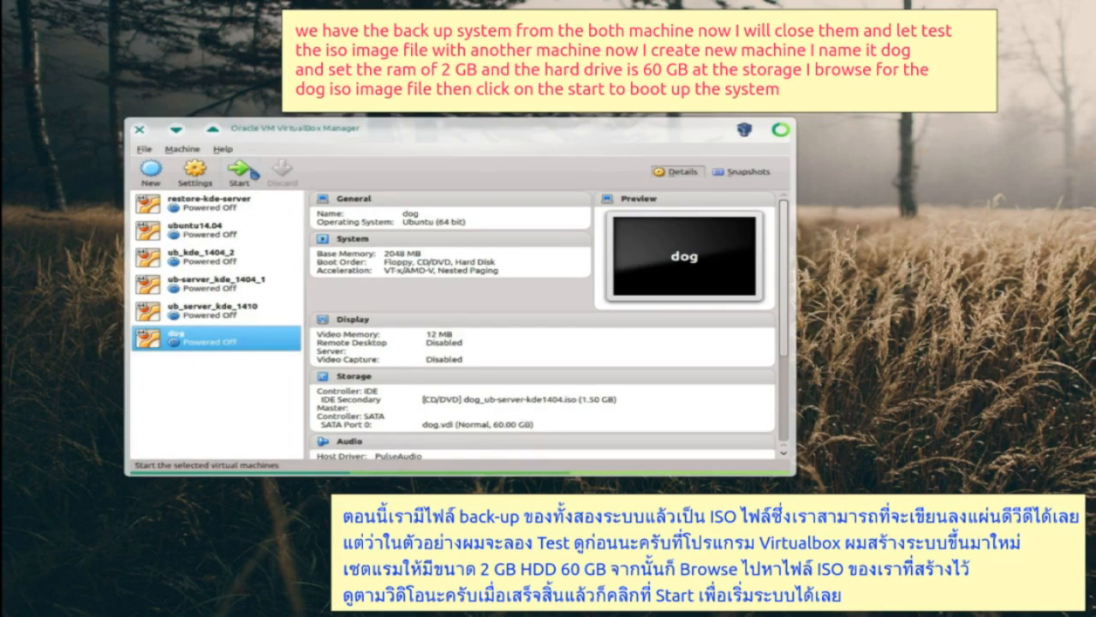
pyautogui.click(240, 176)
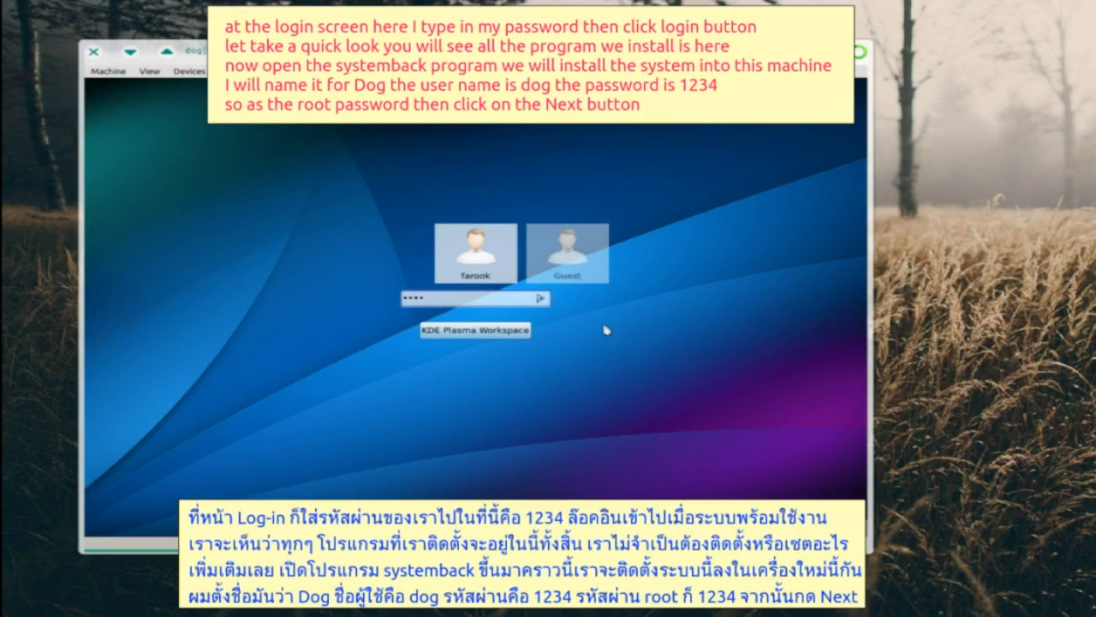
# - Log into the live desktop, launch Systemback System install, and enter user details with hostname doghost
pyautogui.click(542, 301)
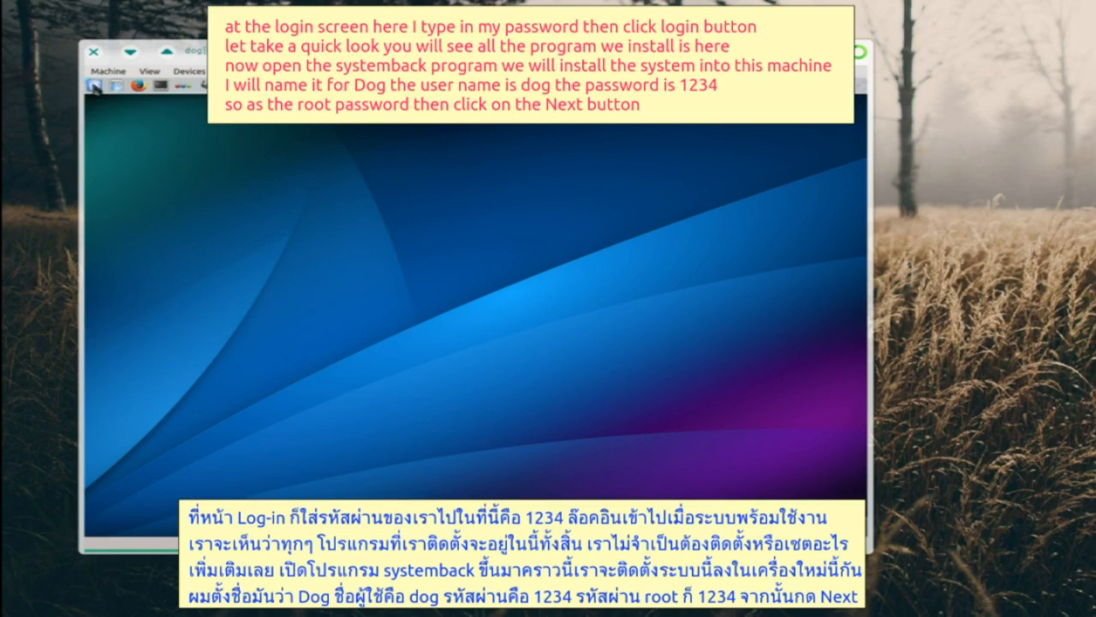
pyautogui.click(95, 88)
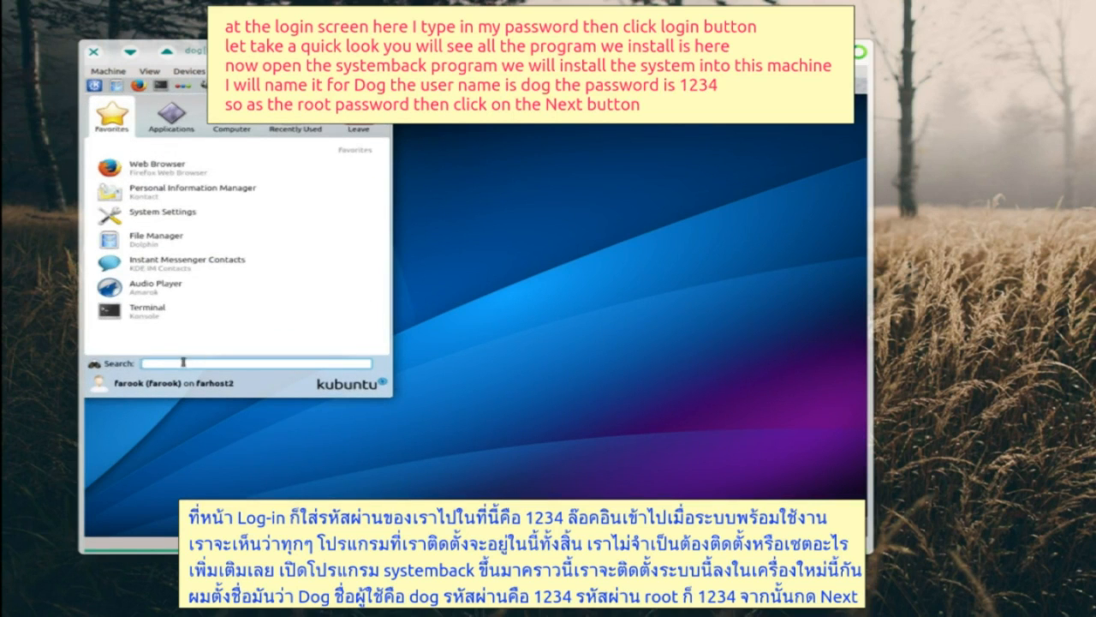
pyautogui.write('sy')
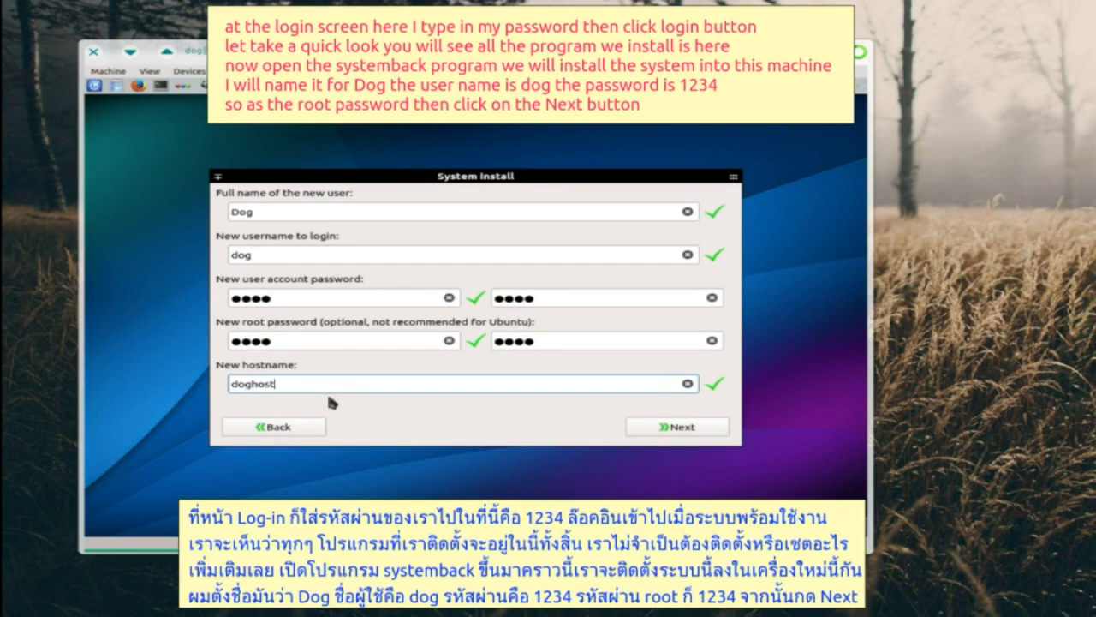
pyautogui.click(667, 432)
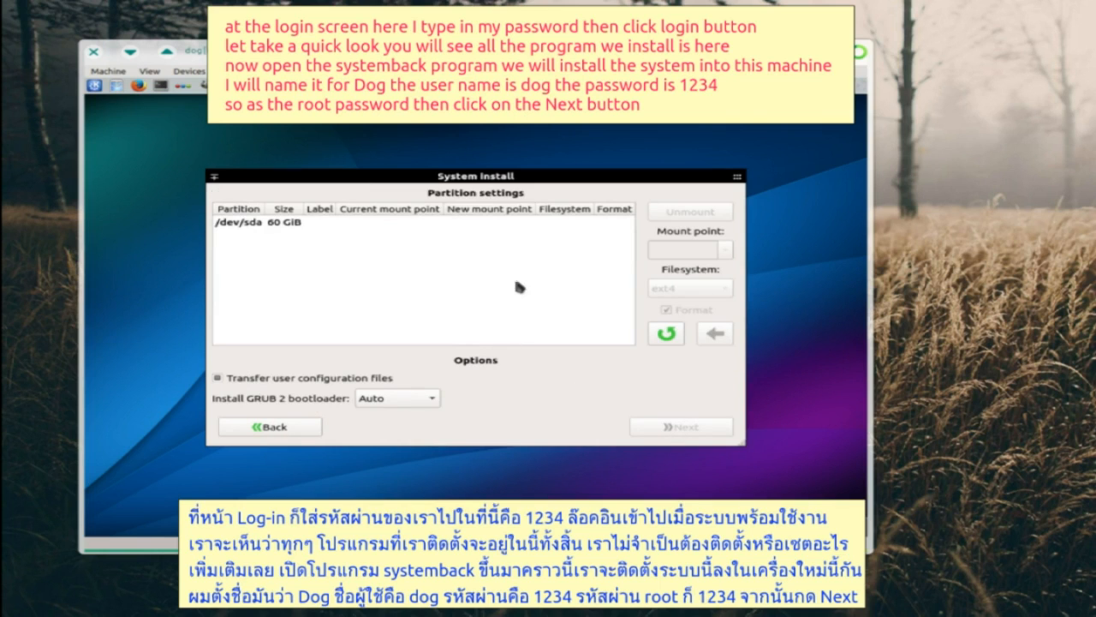
# - Delete the existing /dev/sda partition and add a 20.94 GiB (21439 MiB) first partition
pyautogui.click(289, 224)
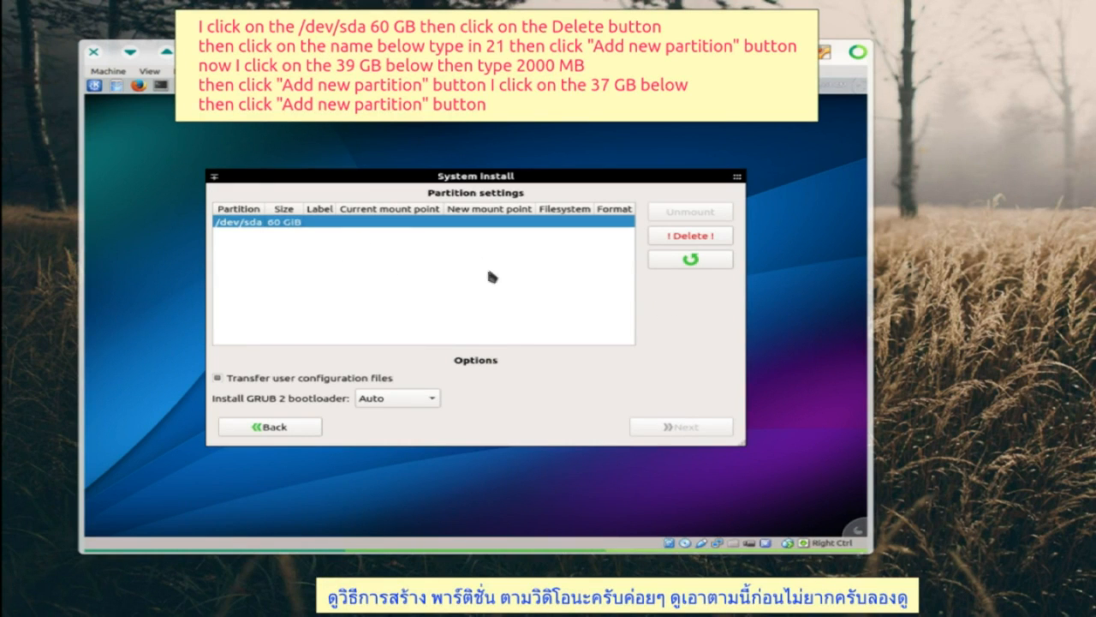
pyautogui.click(683, 236)
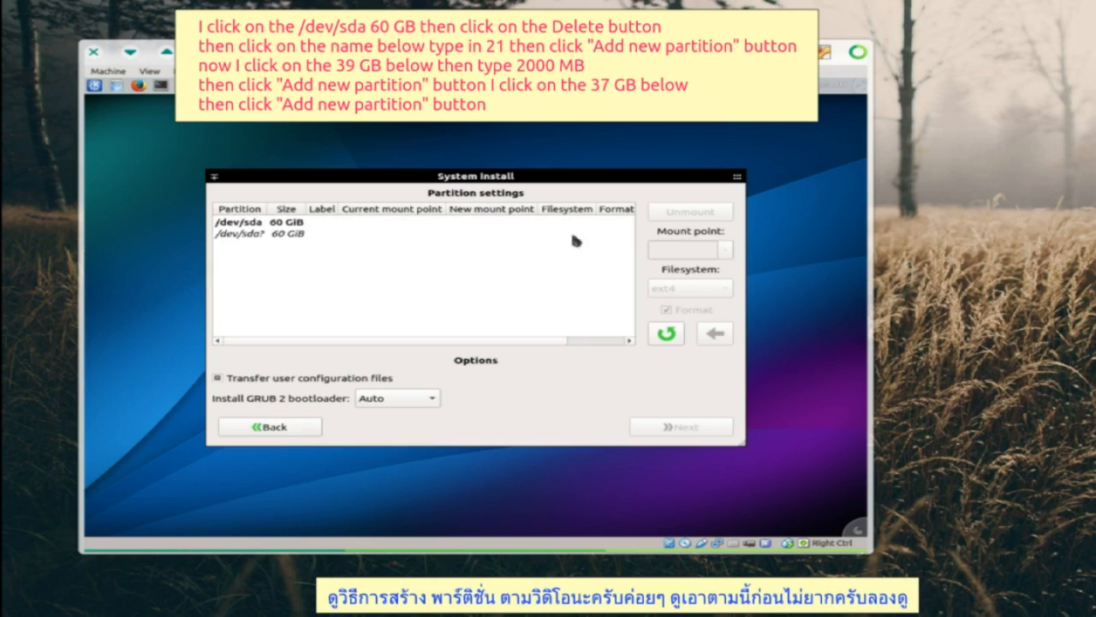
pyautogui.click(279, 233)
pyautogui.write('1439 MiB')
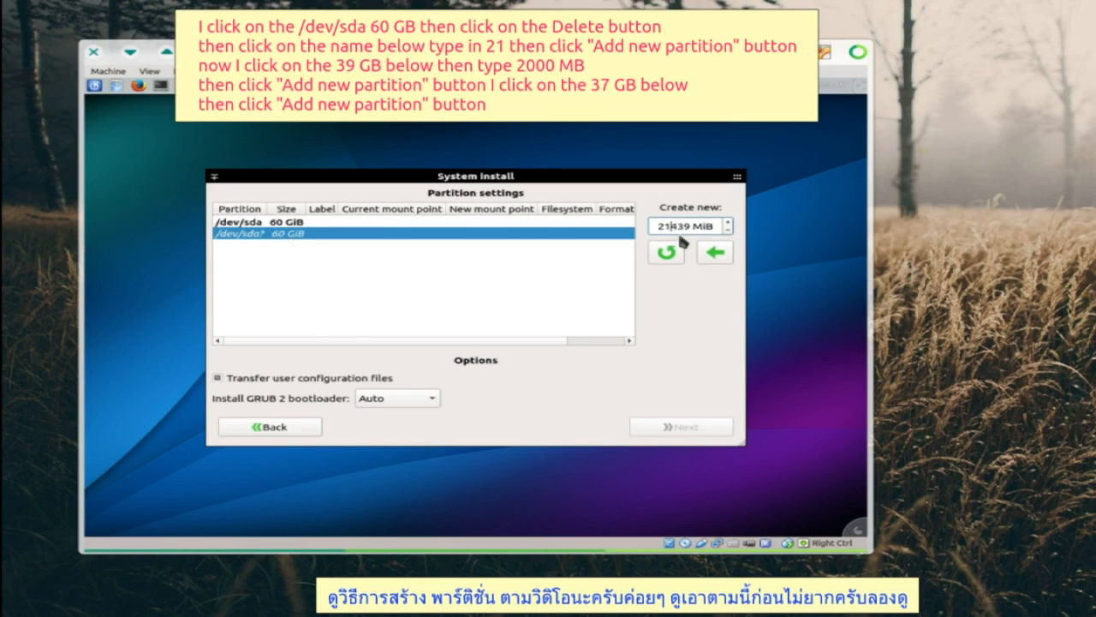
pyautogui.click(715, 252)
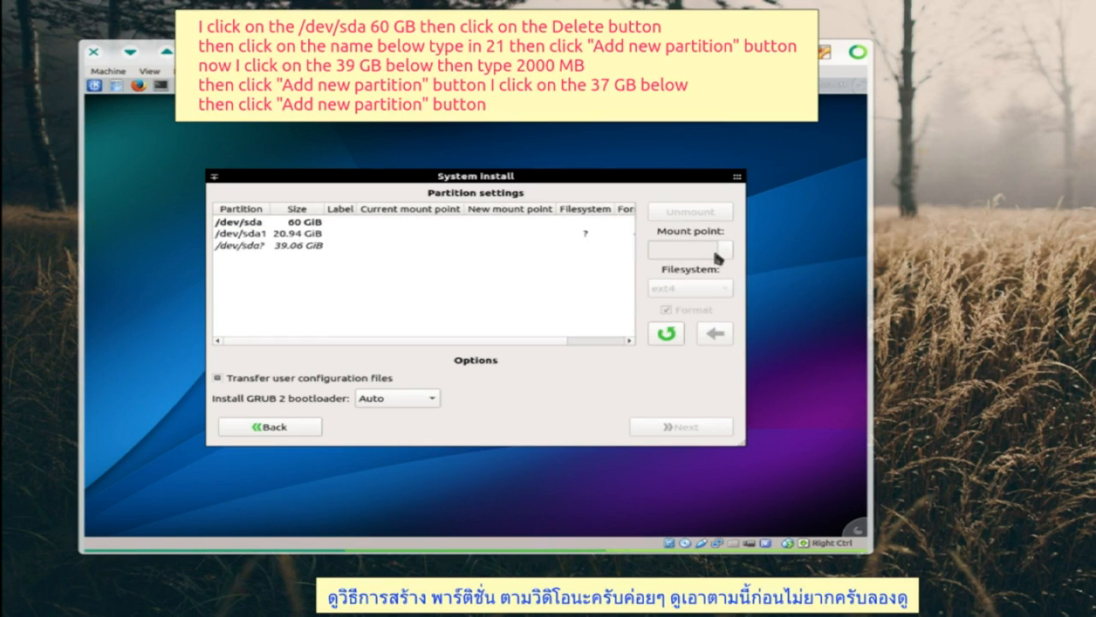
# - Add a 1.95 GiB (2000 MiB) partition and the remaining 37.11 GiB as a third
pyautogui.click(297, 247)
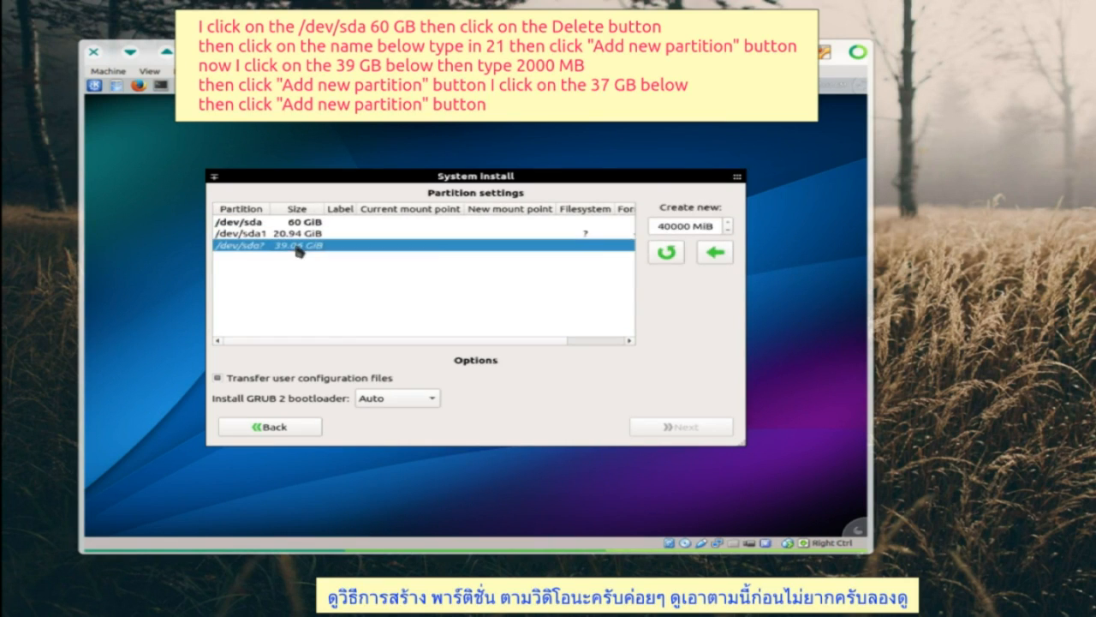
pyautogui.click(672, 226)
pyautogui.press('BackSpace')
pyautogui.press('BackSpace')
pyautogui.write('2')
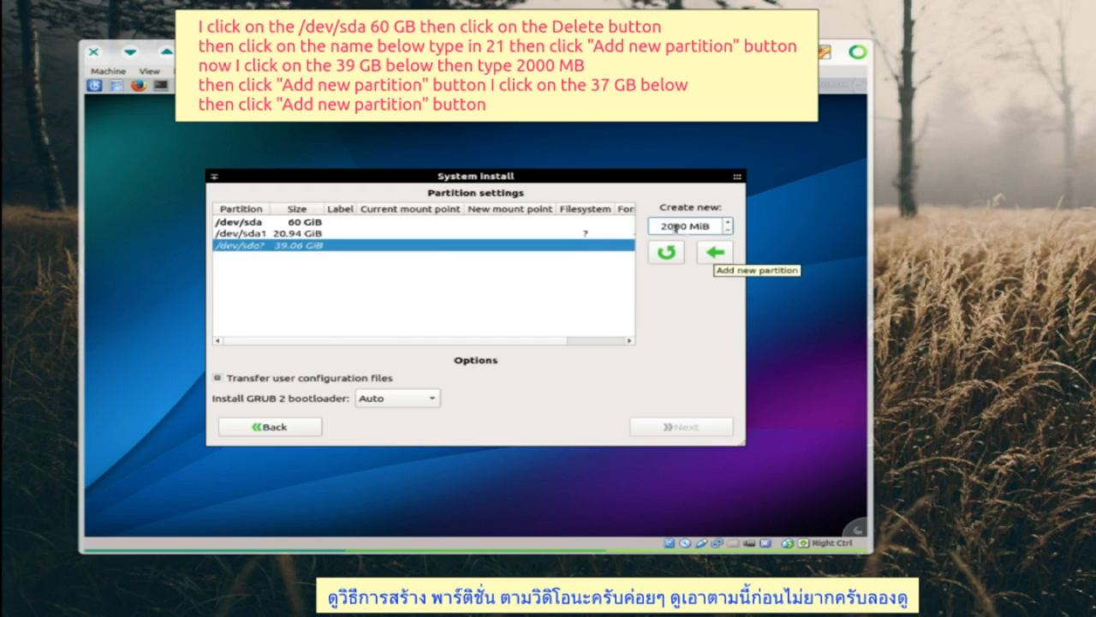
pyautogui.click(713, 252)
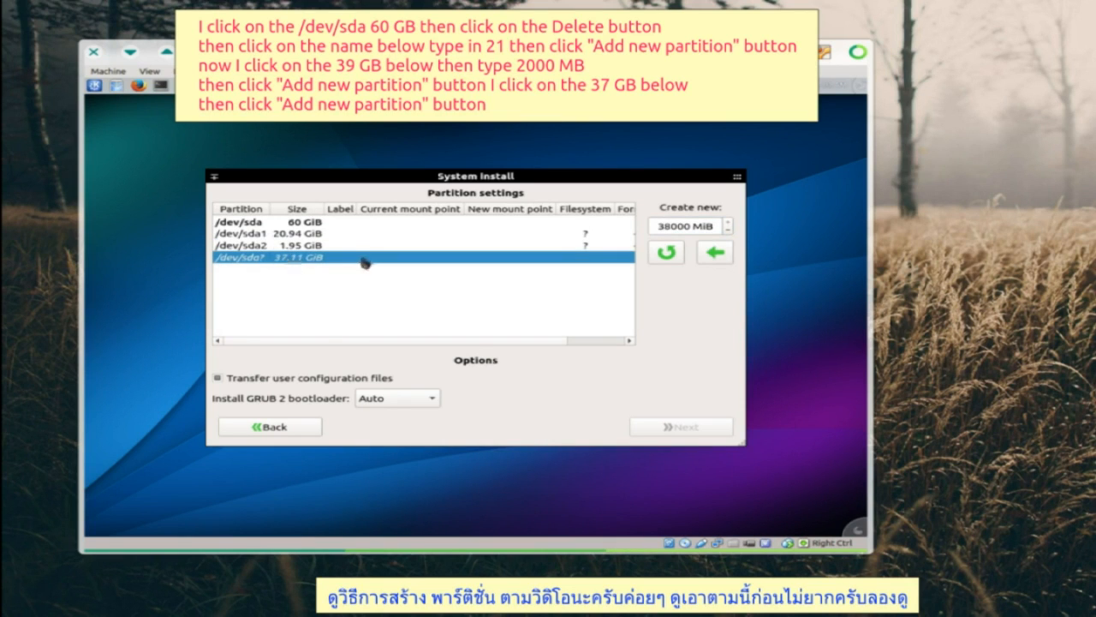
pyautogui.click(715, 254)
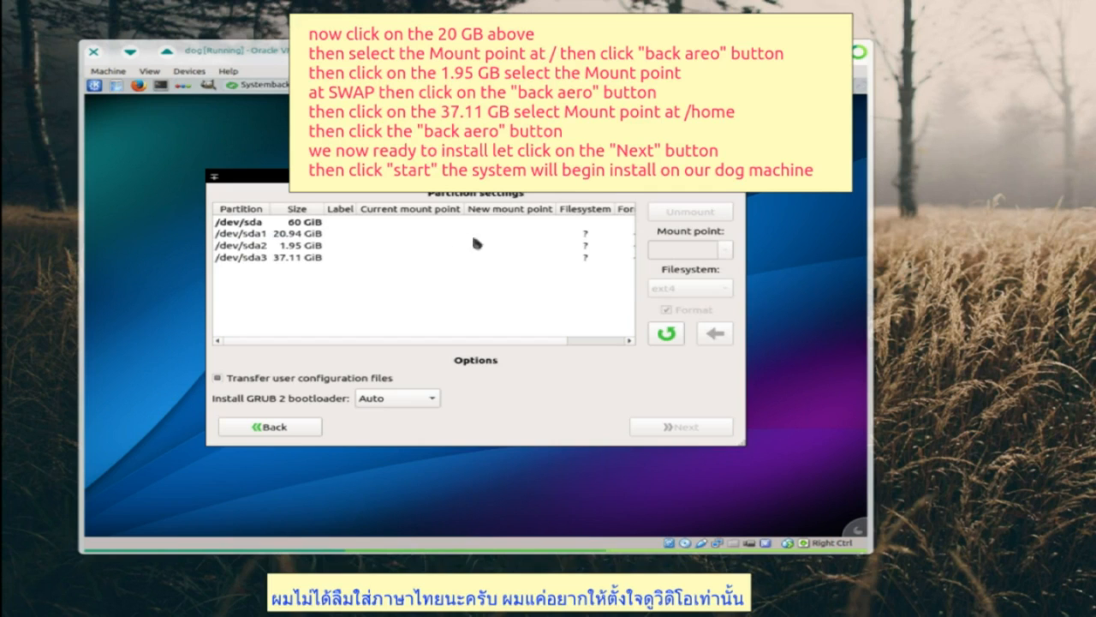
# - Mount /dev/sda1 as / with ext4 and use /dev/sda2 as swap
pyautogui.click(430, 232)
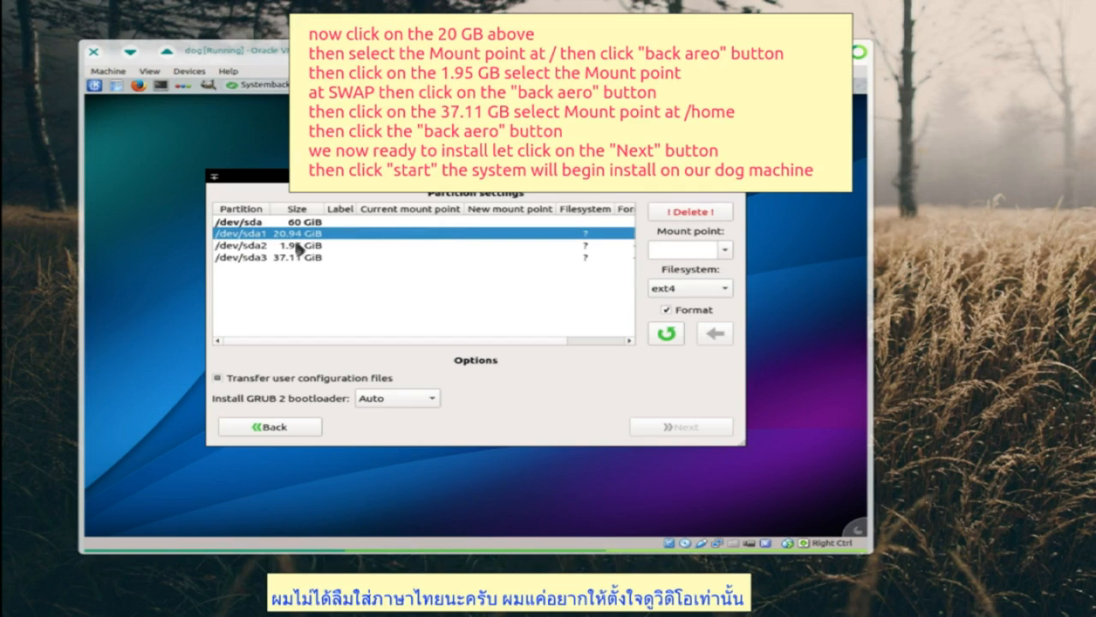
pyautogui.click(724, 250)
pyautogui.click(705, 281)
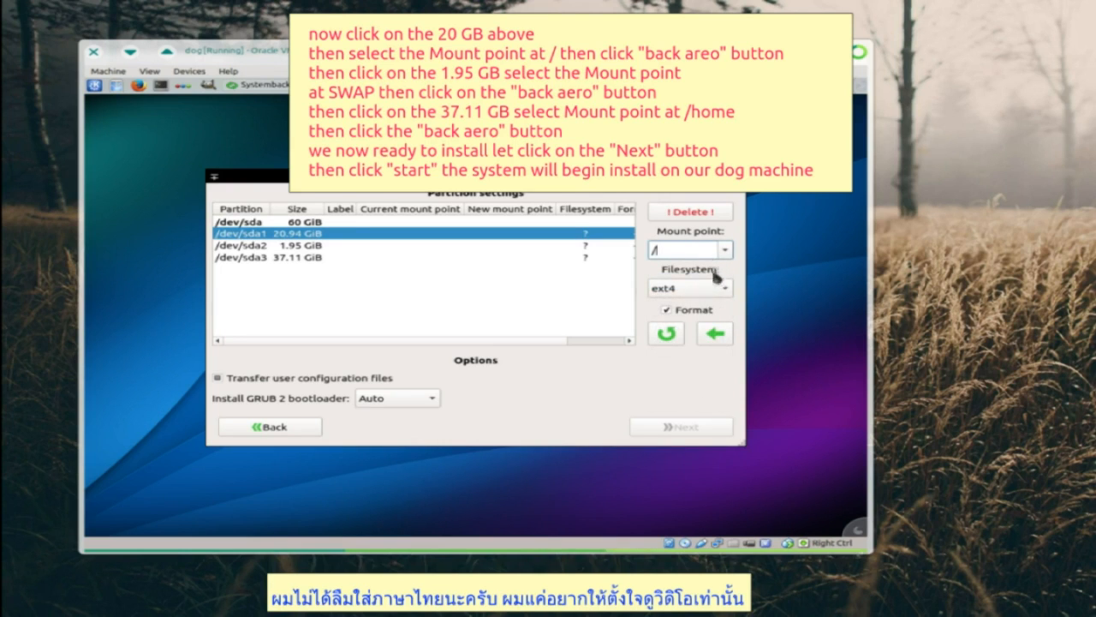
pyautogui.click(715, 334)
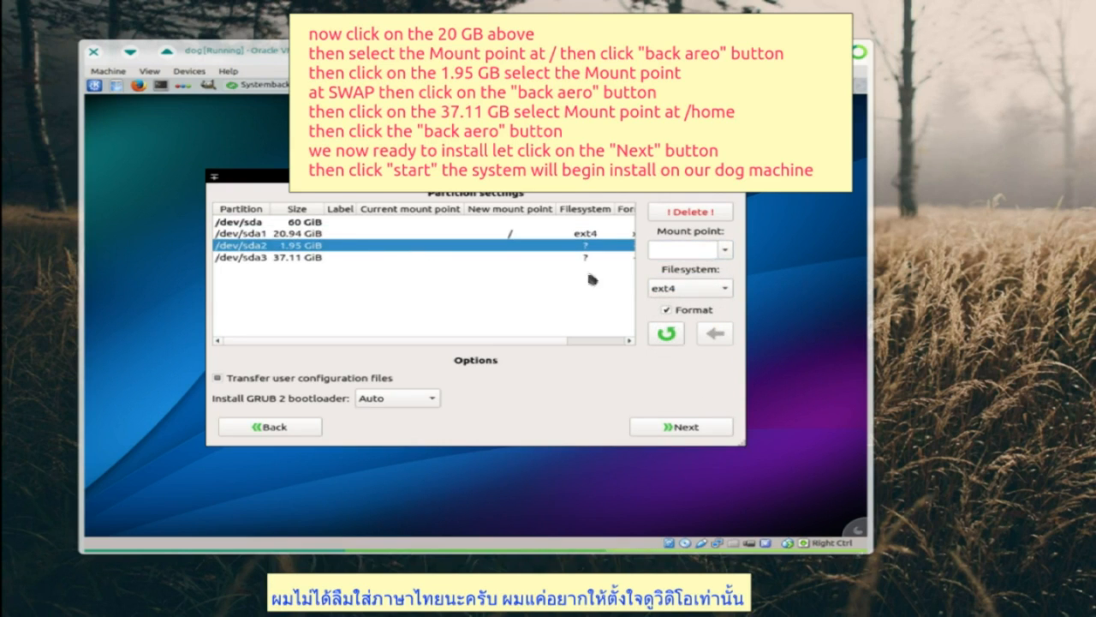
pyautogui.click(724, 249)
pyautogui.click(681, 401)
pyautogui.click(715, 333)
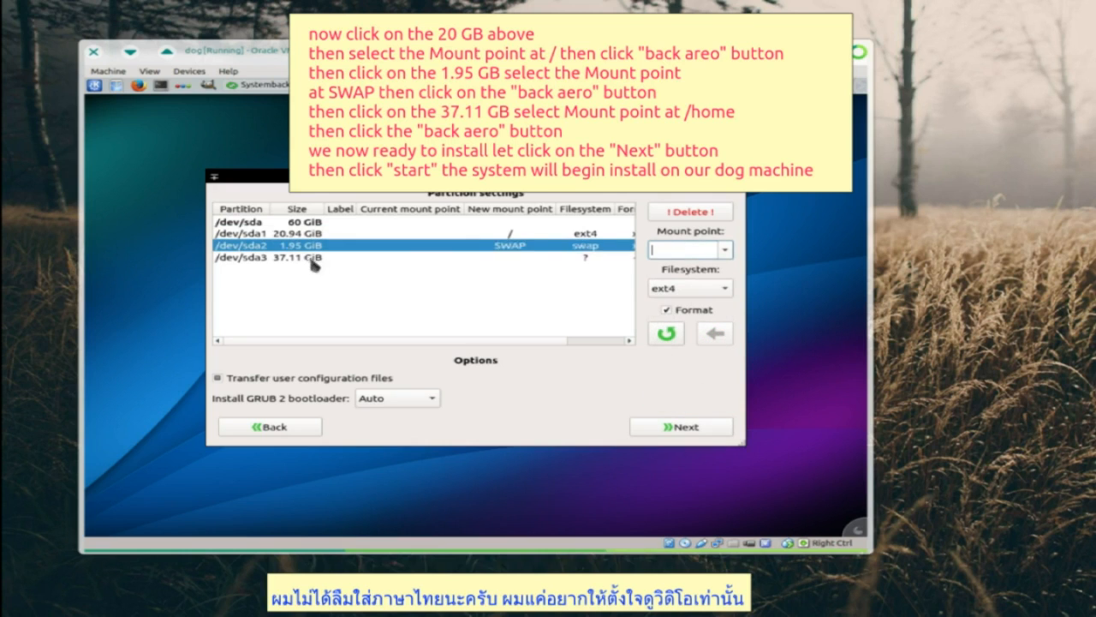
# - Assign the /home mount point to the 37.11 GiB /dev/sda3 partition
pyautogui.click(311, 260)
pyautogui.click(725, 249)
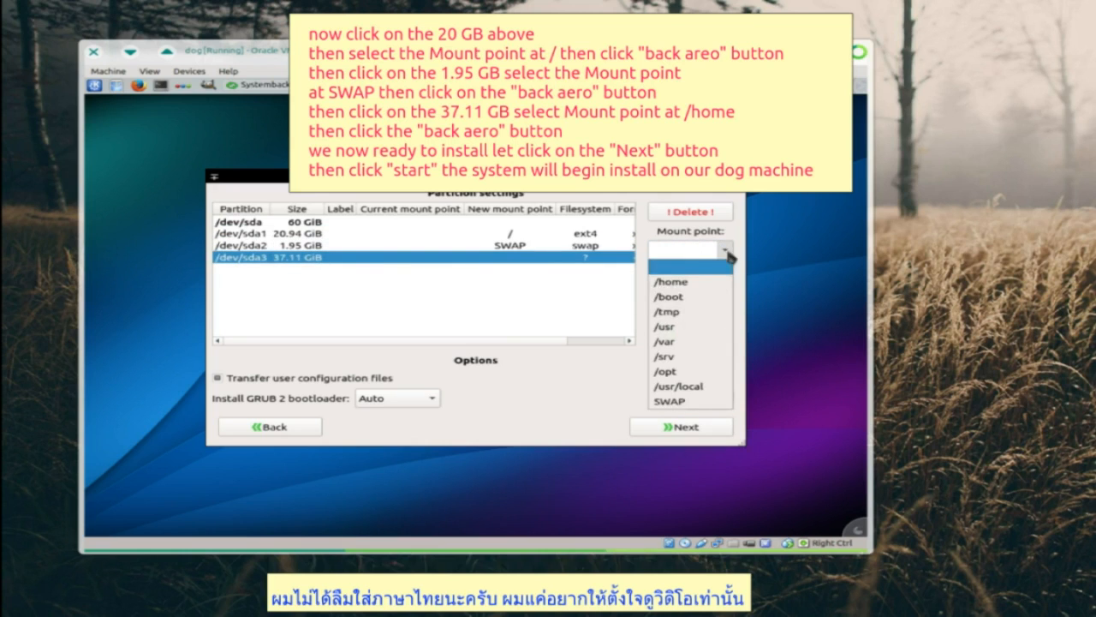
pyautogui.click(685, 284)
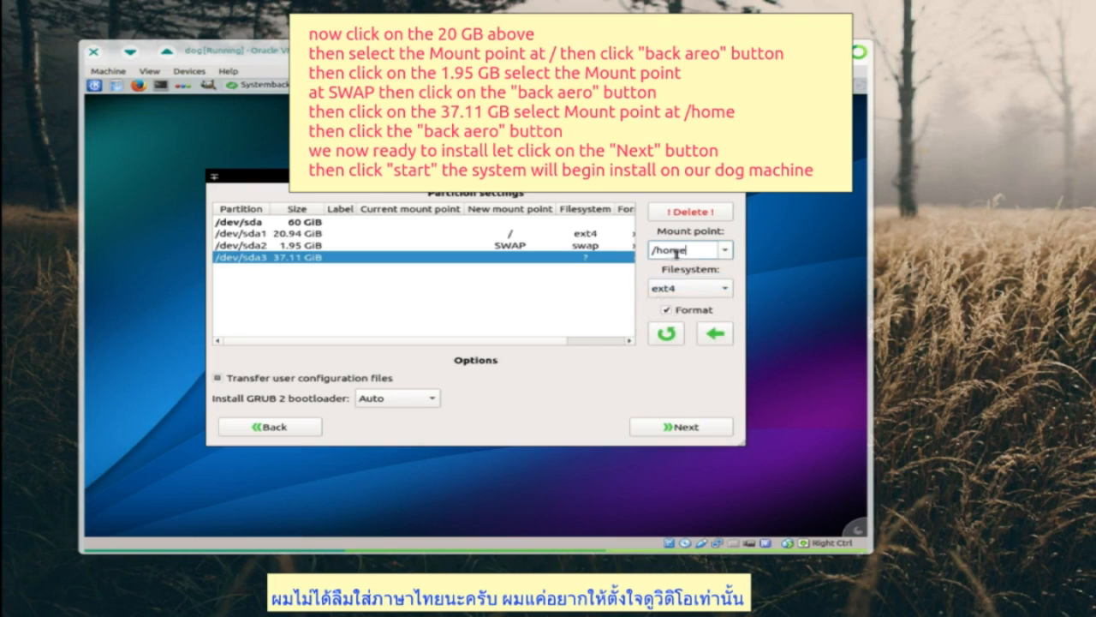
pyautogui.click(718, 339)
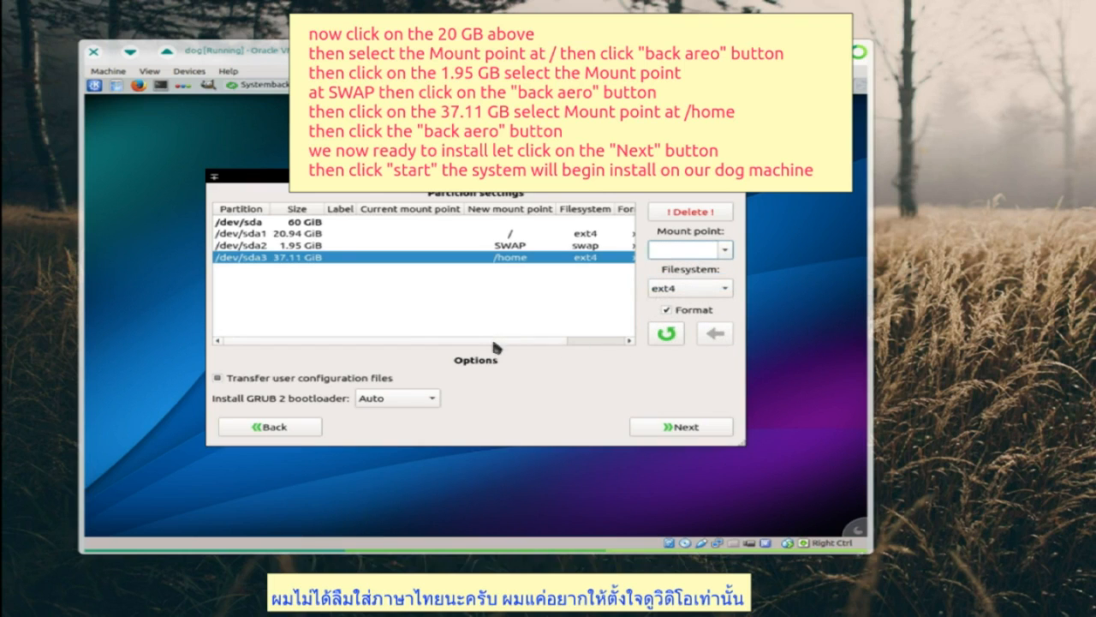
pyautogui.moveTo(491, 339); pyautogui.dragTo(393, 337)
# - Start the Systemback installation onto the dog disk and switch to the VirtualBox Manager
pyautogui.click(325, 235)
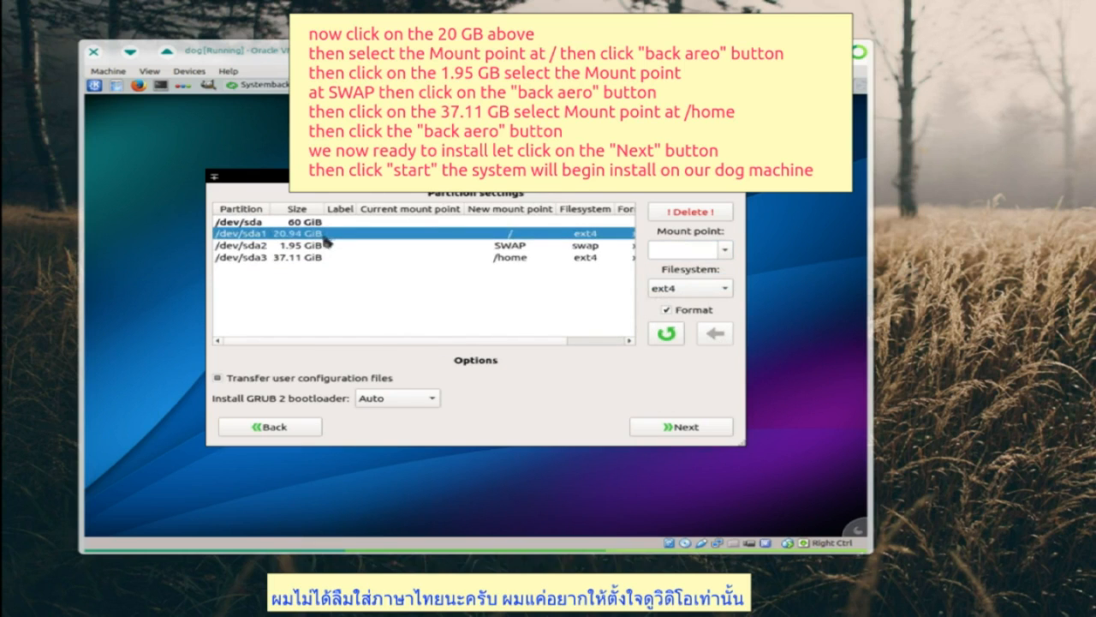
pyautogui.click(685, 427)
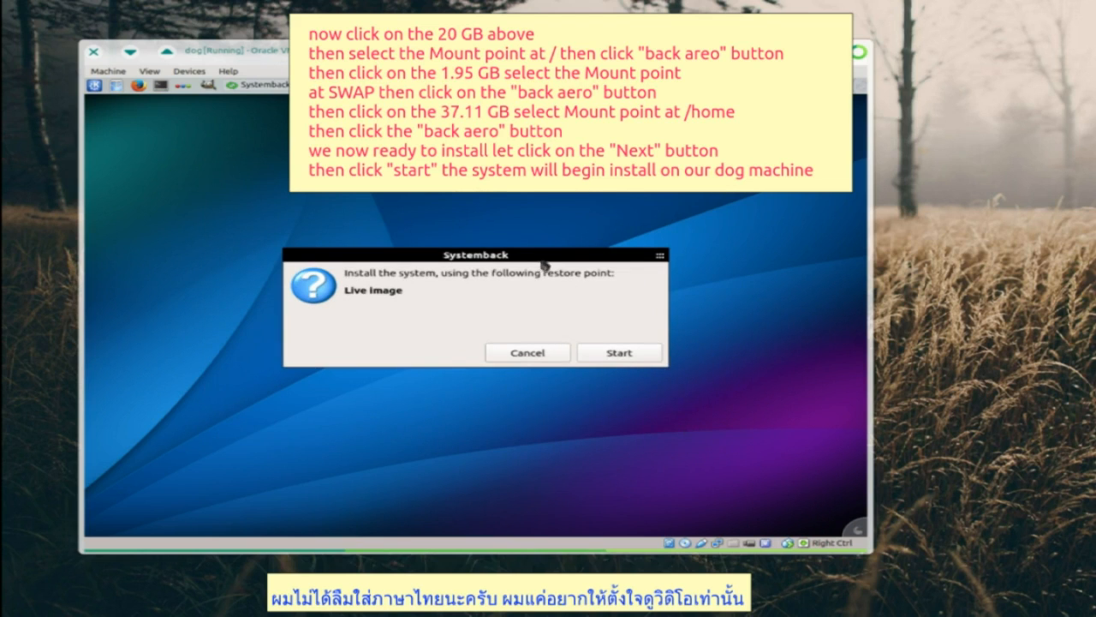
pyautogui.click(621, 353)
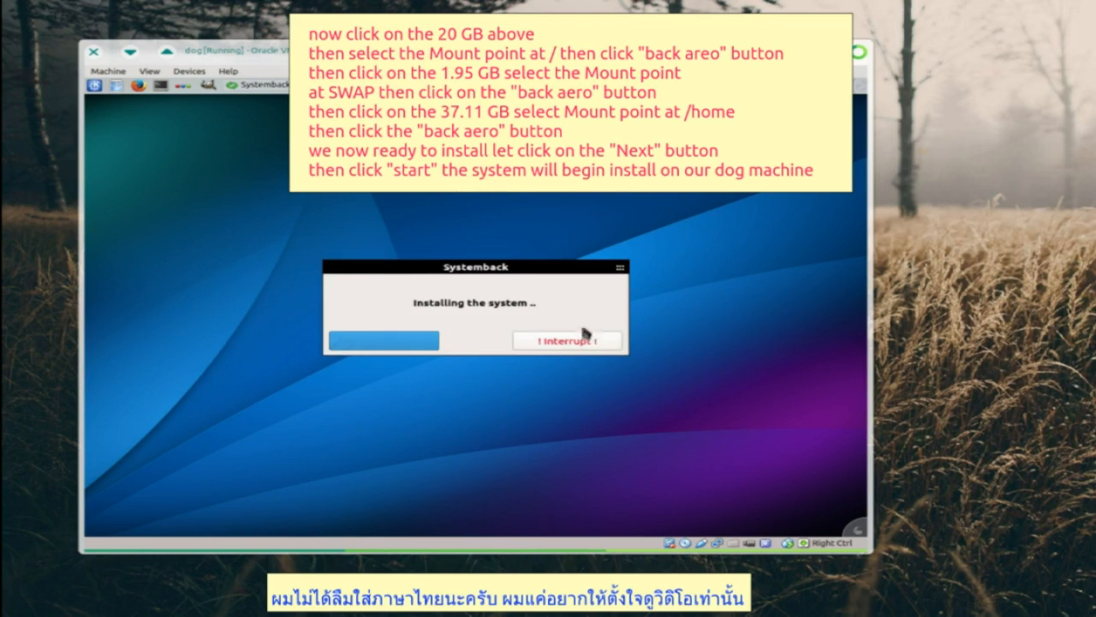
pyautogui.hotkey('alt', 'Tab')
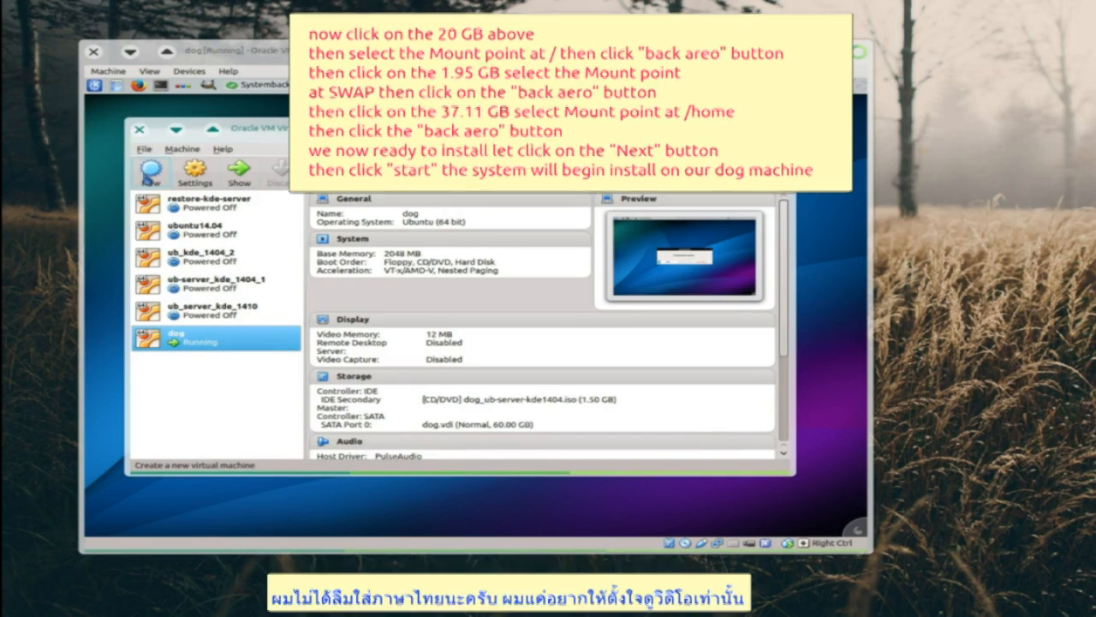
# - Create a new VM named 'cat' with 2048 MB RAM and a 60 GB virtual hard disk
pyautogui.click(149, 175)
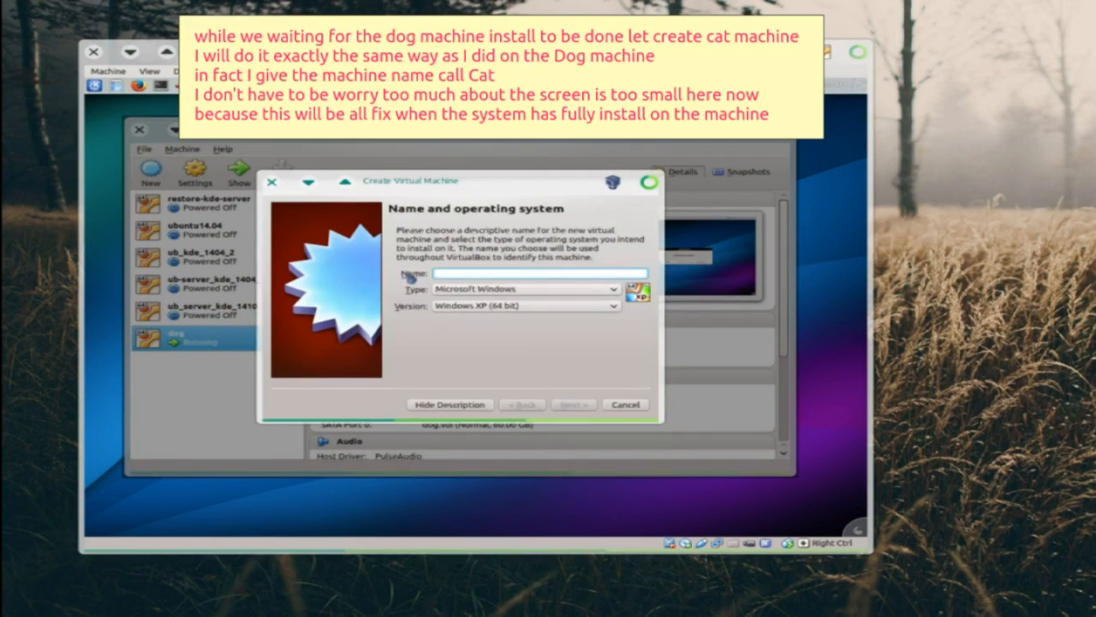
pyautogui.press('Return')
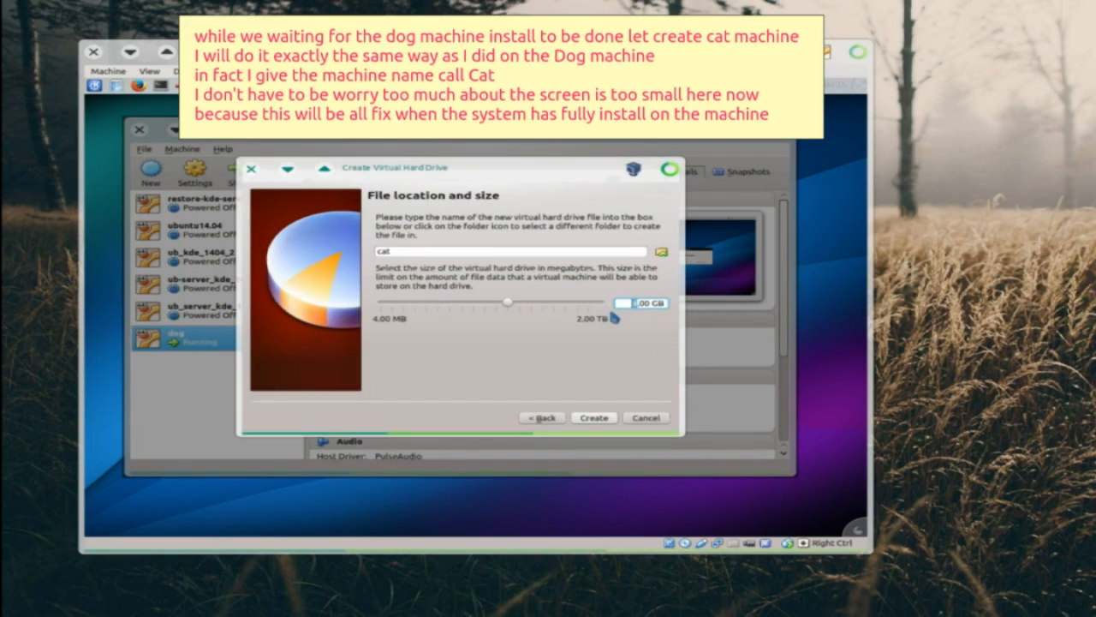
pyautogui.write('60.00 GB')
pyautogui.click(600, 417)
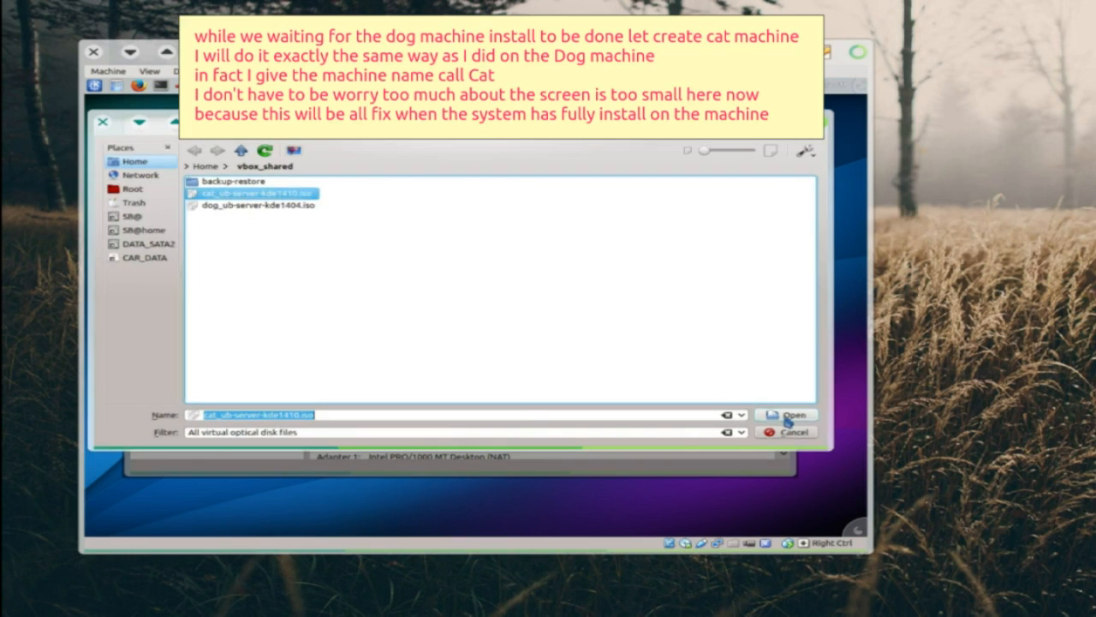
# - Boot cat from cat_ub-server-kde1410.iso and start the Systemback install with hostname cathost
pyautogui.click(787, 416)
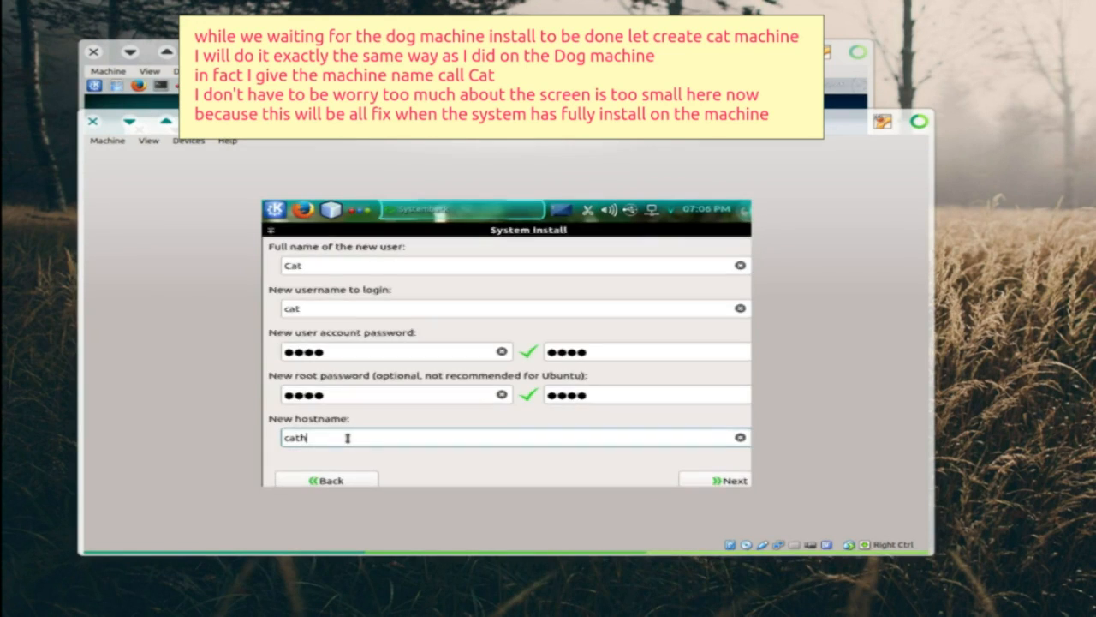
pyautogui.write('ost')
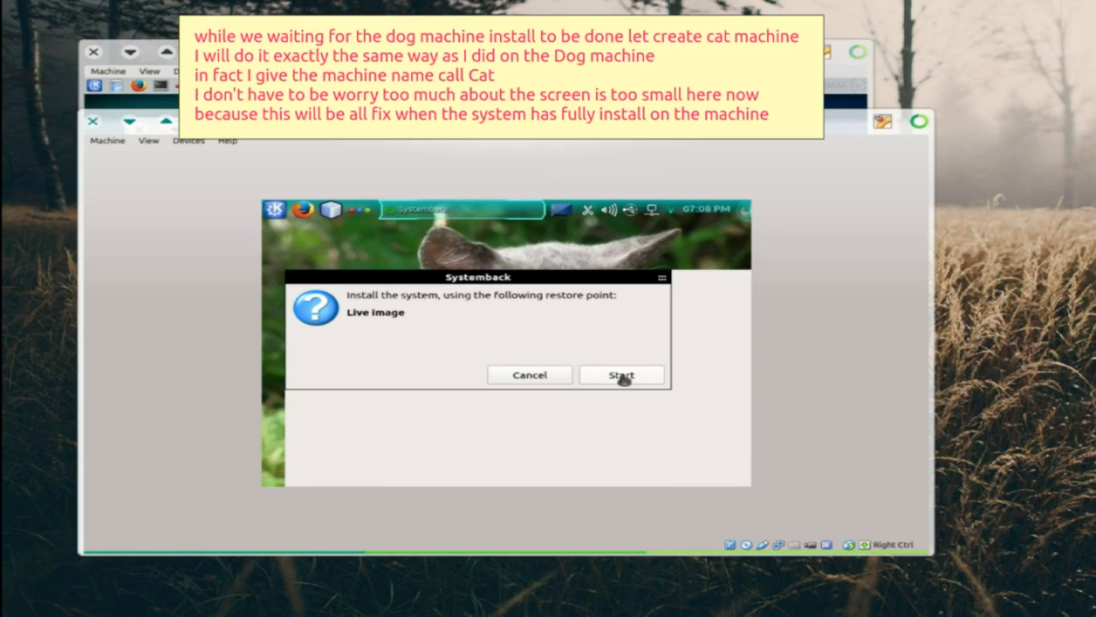
pyautogui.click(622, 375)
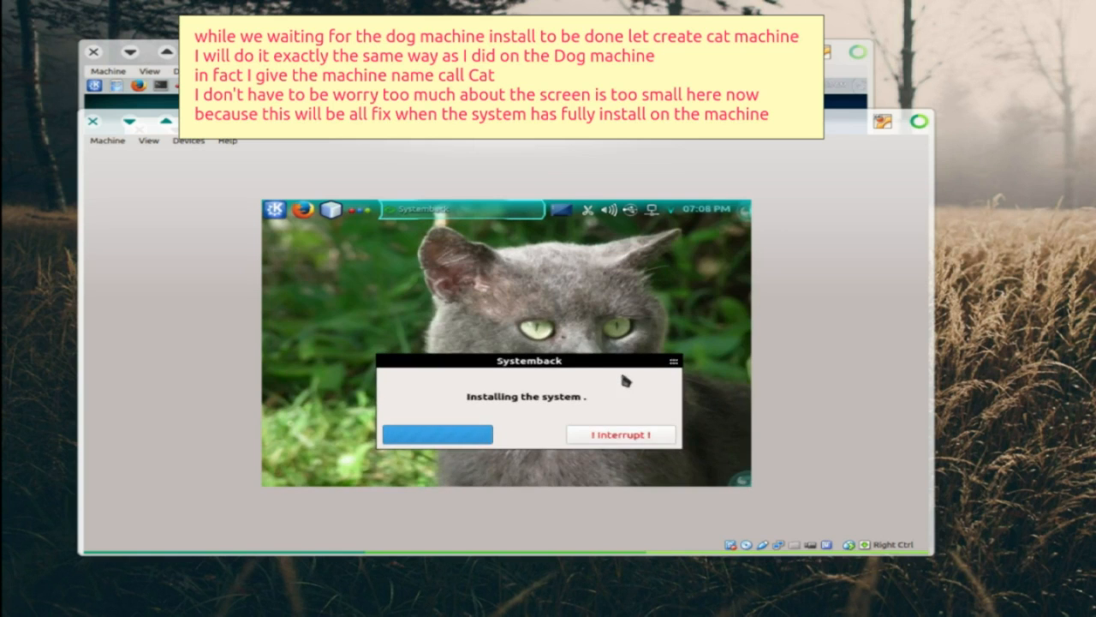
pyautogui.moveTo(546, 366); pyautogui.dragTo(537, 316)
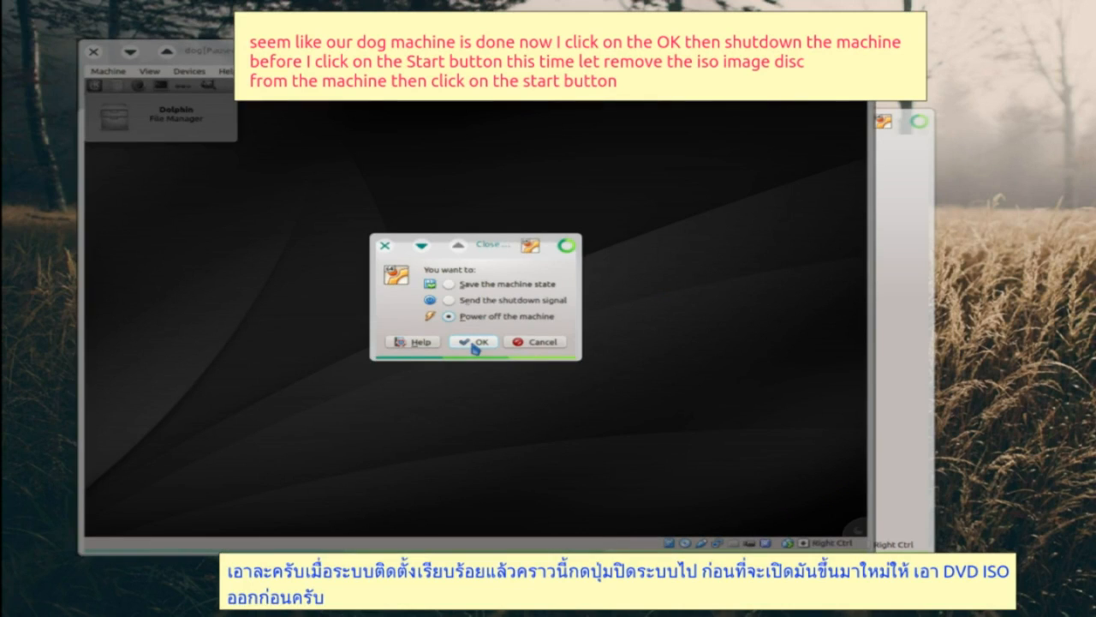
# - Power off dog, remove its CD/DVD drive so only dog.vdi remains, and start it again
pyautogui.click(473, 344)
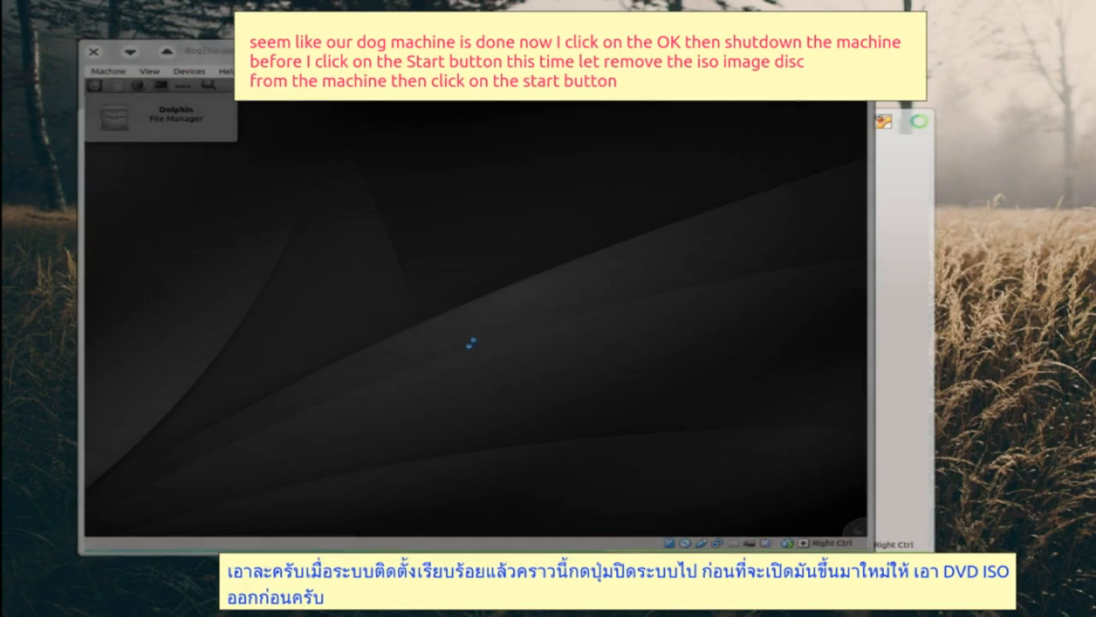
pyautogui.click(356, 337)
pyautogui.click(411, 241)
pyautogui.click(434, 378)
pyautogui.click(428, 320)
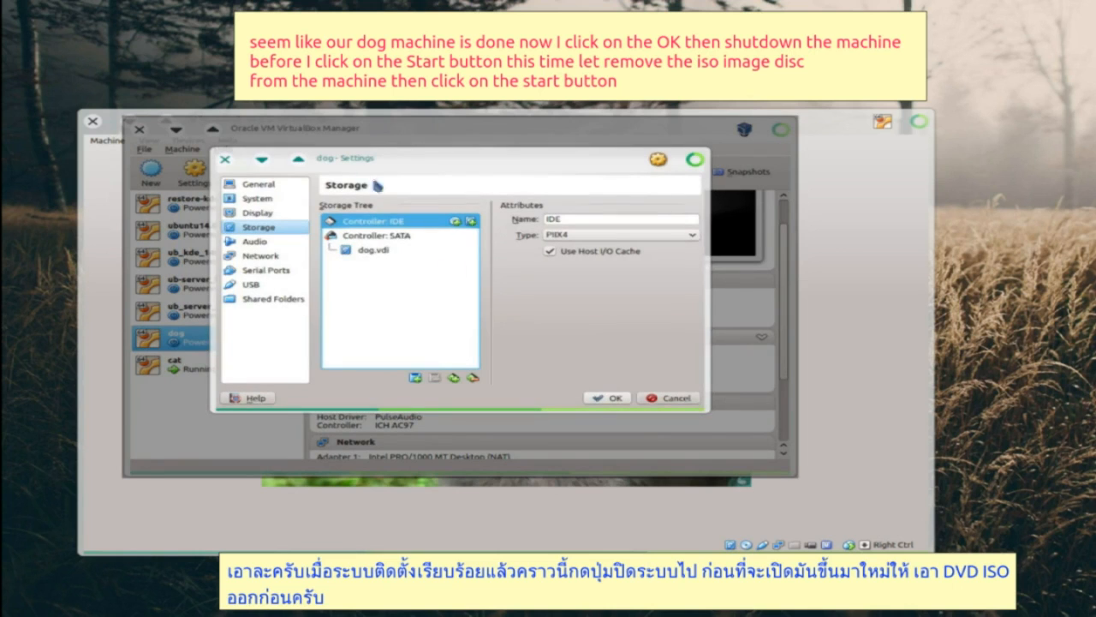
pyautogui.click(606, 398)
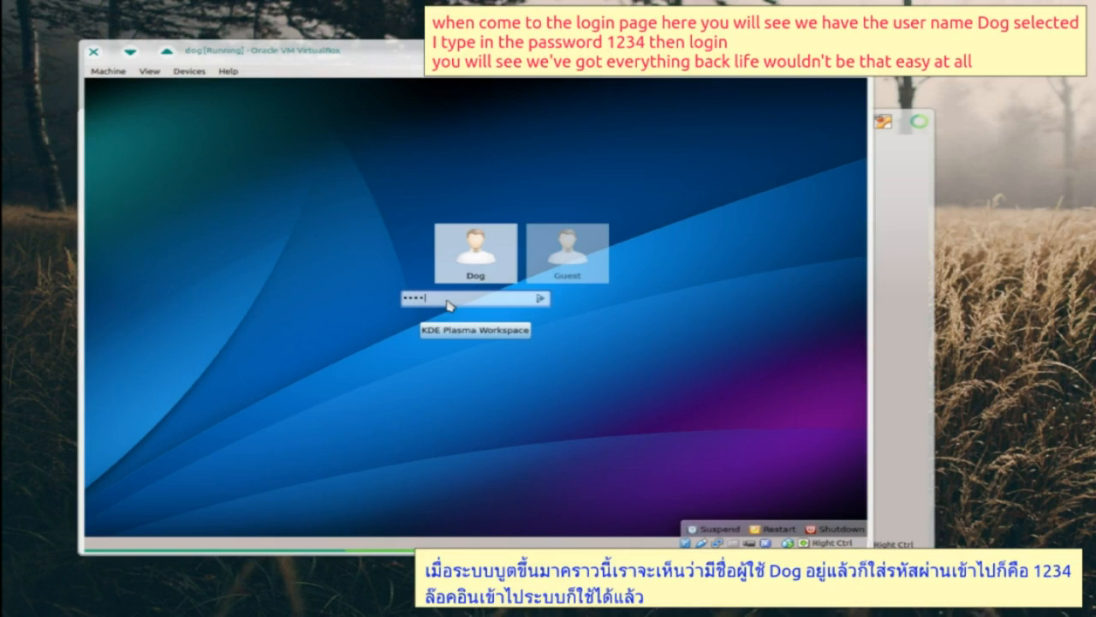
# - Sign in to the KDE desktop as user Dog with the account password
pyautogui.click(541, 299)
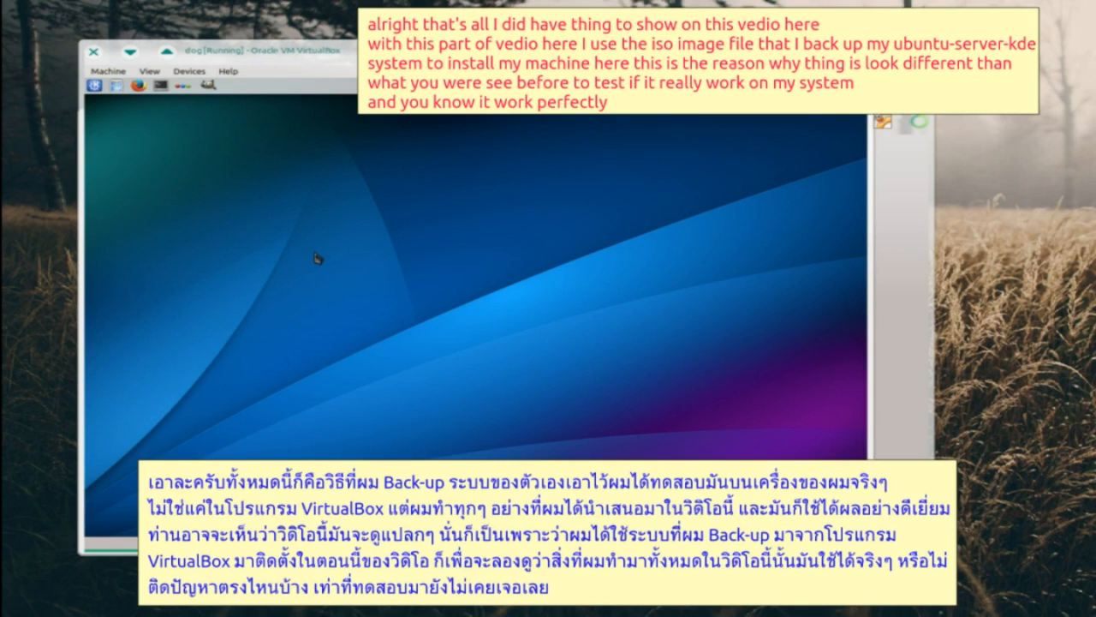
pyautogui.click(93, 85)
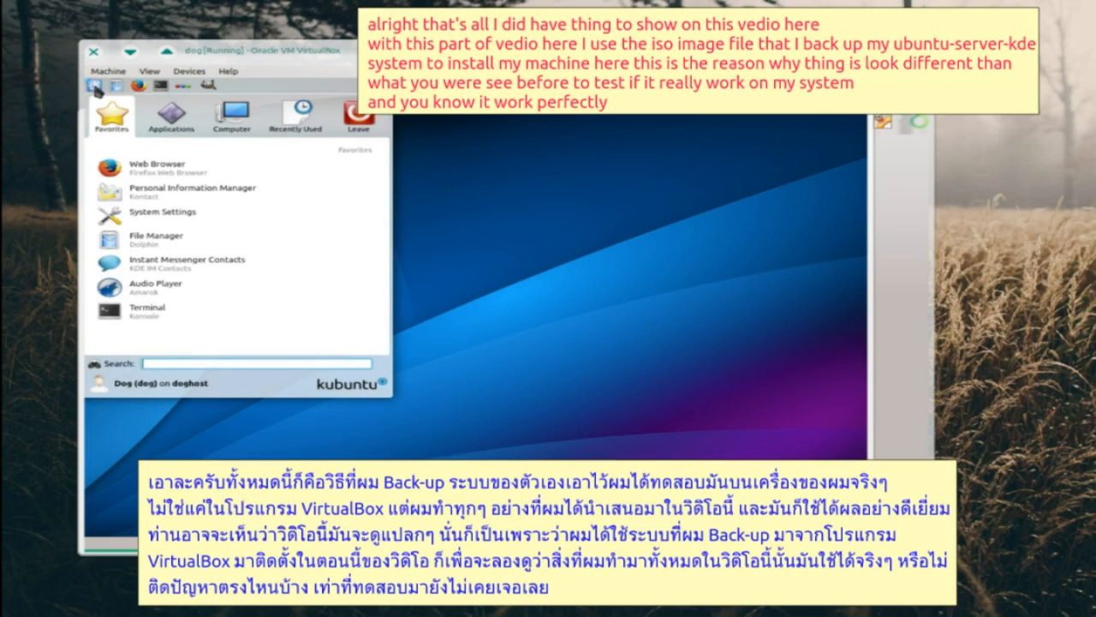
pyautogui.click(169, 120)
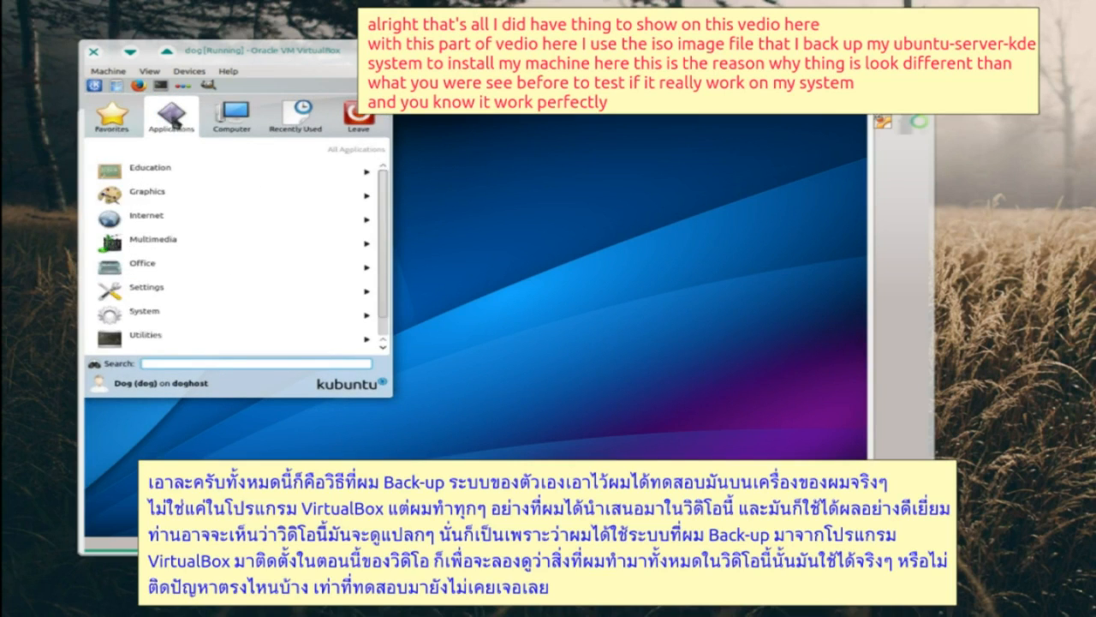
pyautogui.click(166, 190)
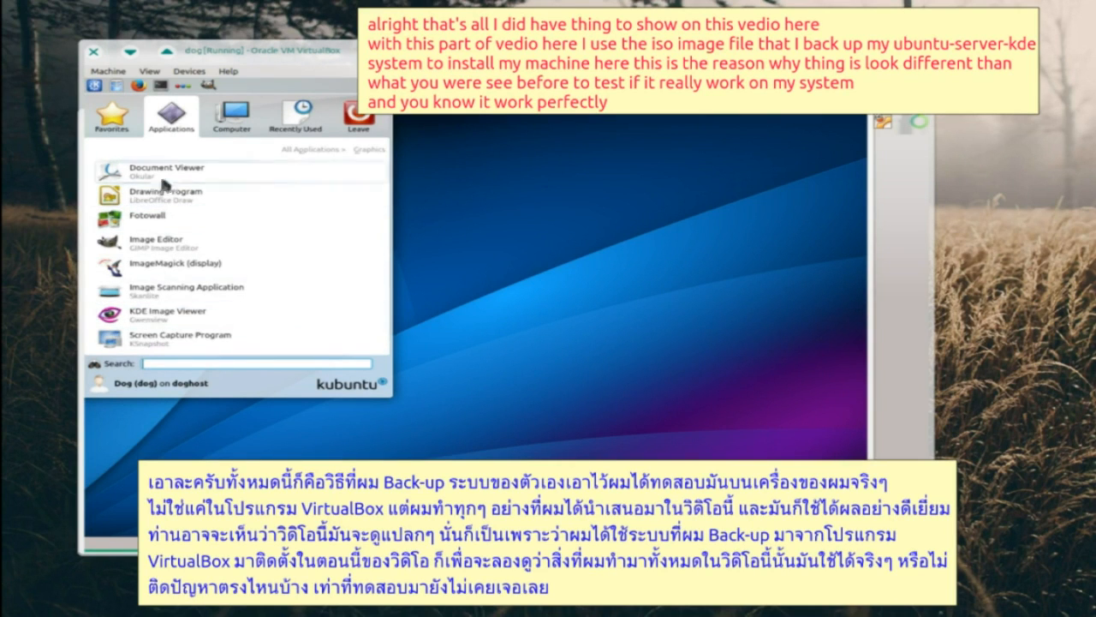
pyautogui.click(301, 150)
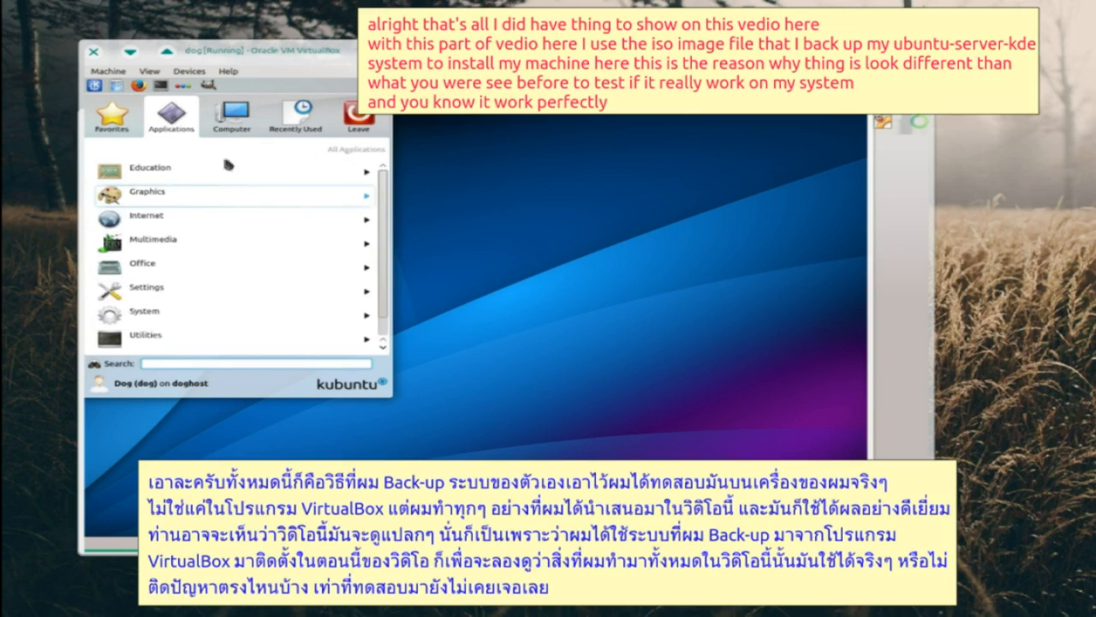
pyautogui.click(168, 242)
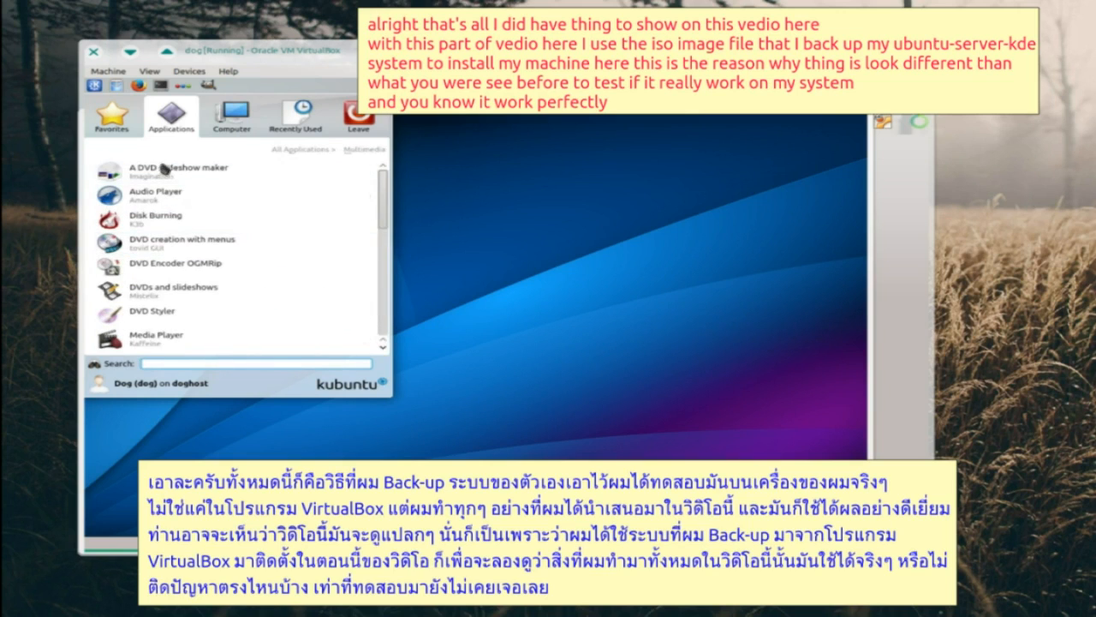
pyautogui.scroll(-5, 148, 336)
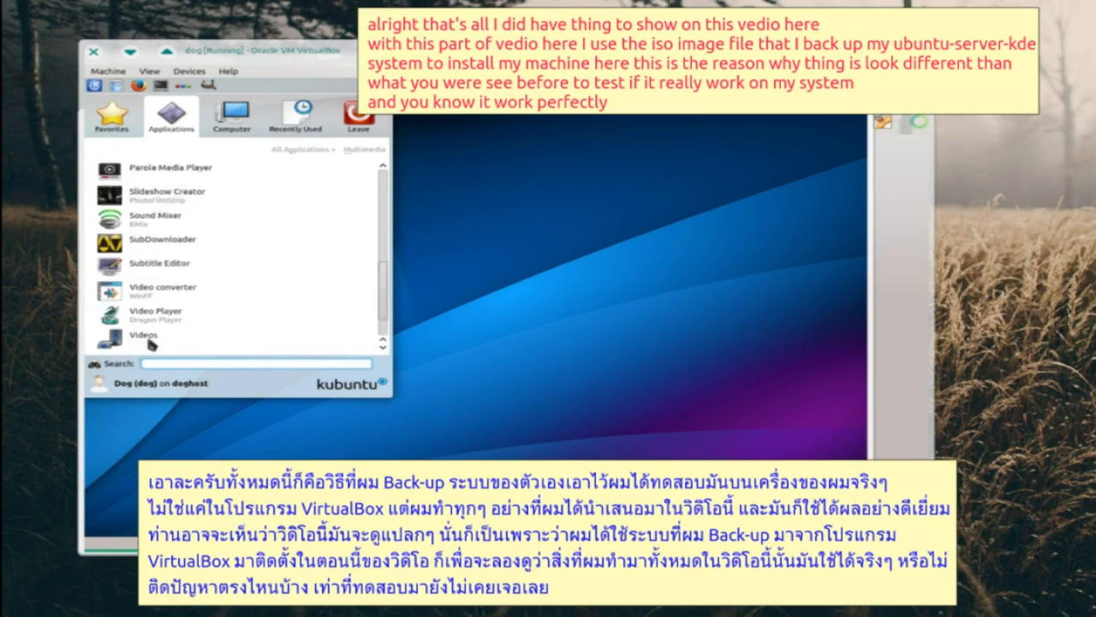
pyautogui.scroll(-2, 151, 343)
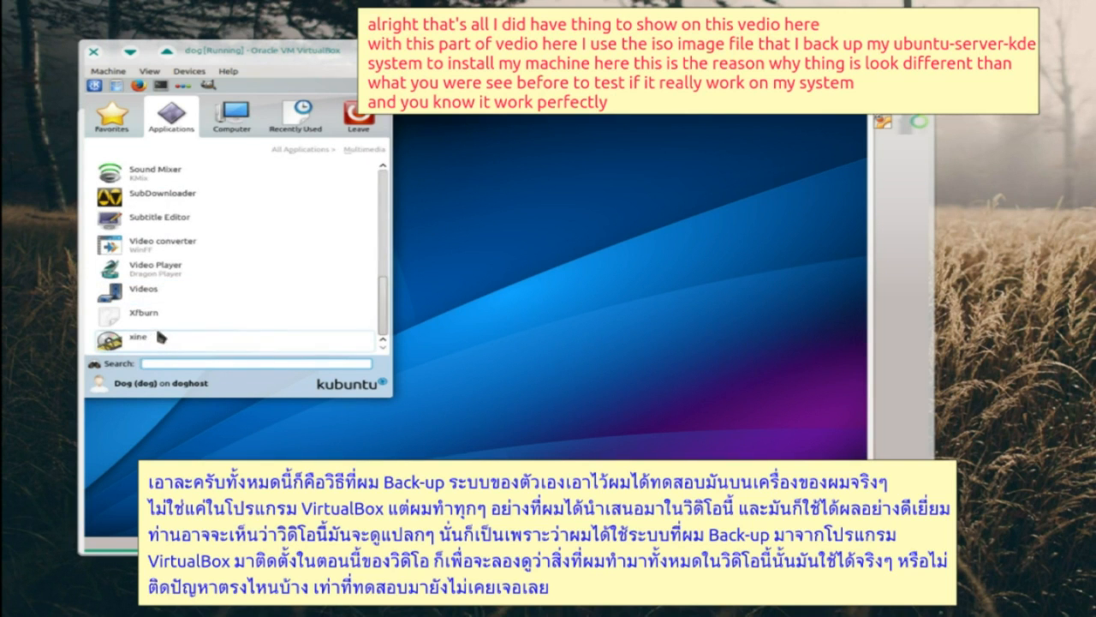
pyautogui.scroll(1, 160, 338)
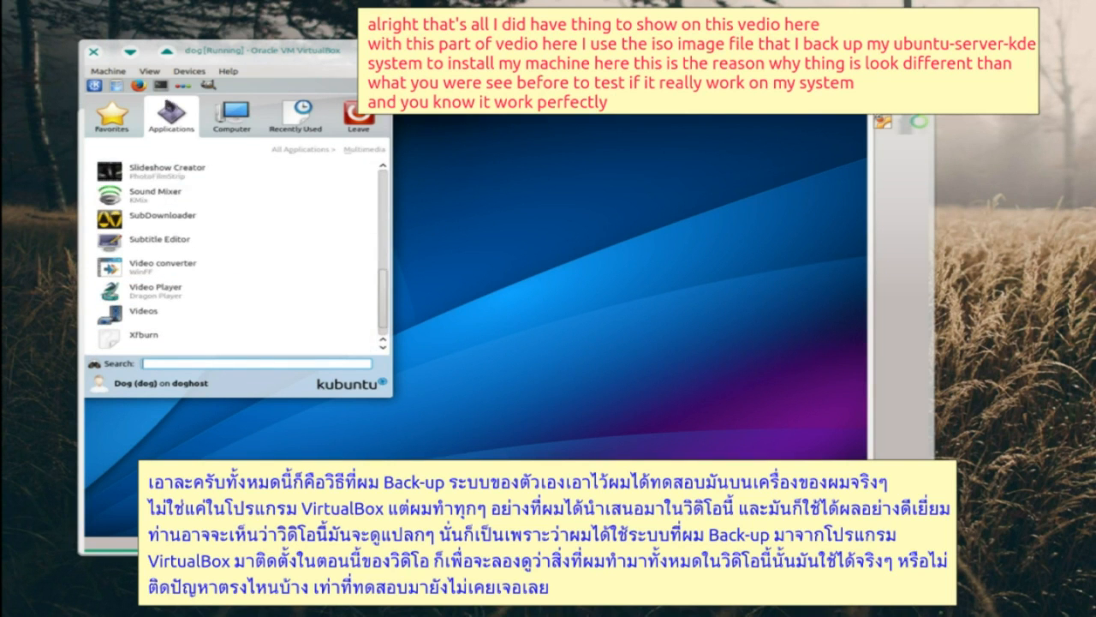
pyautogui.click(538, 248)
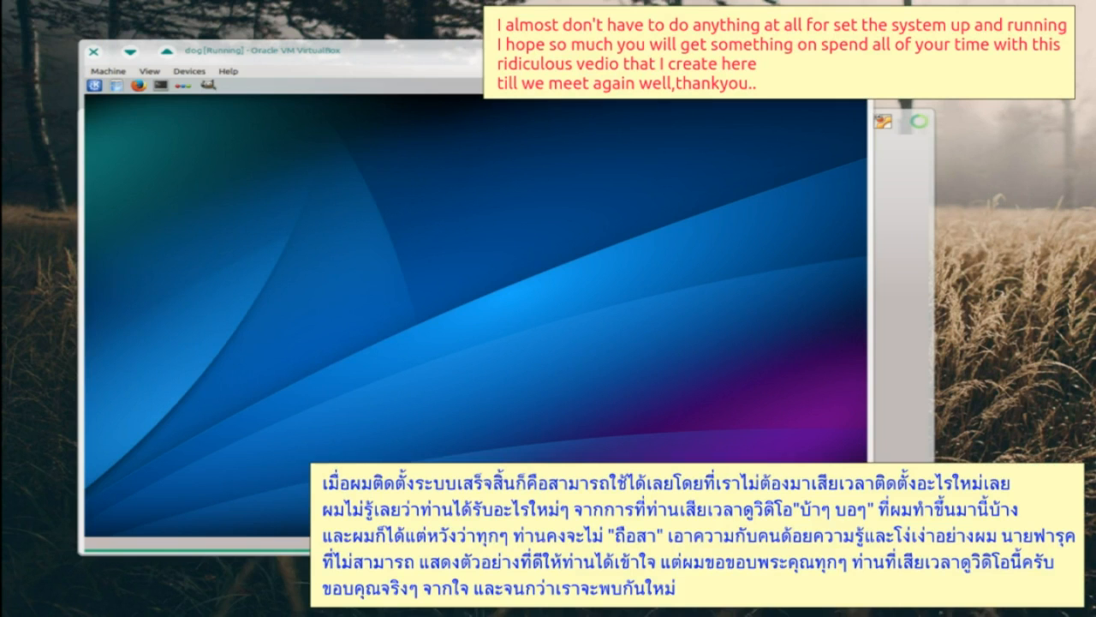